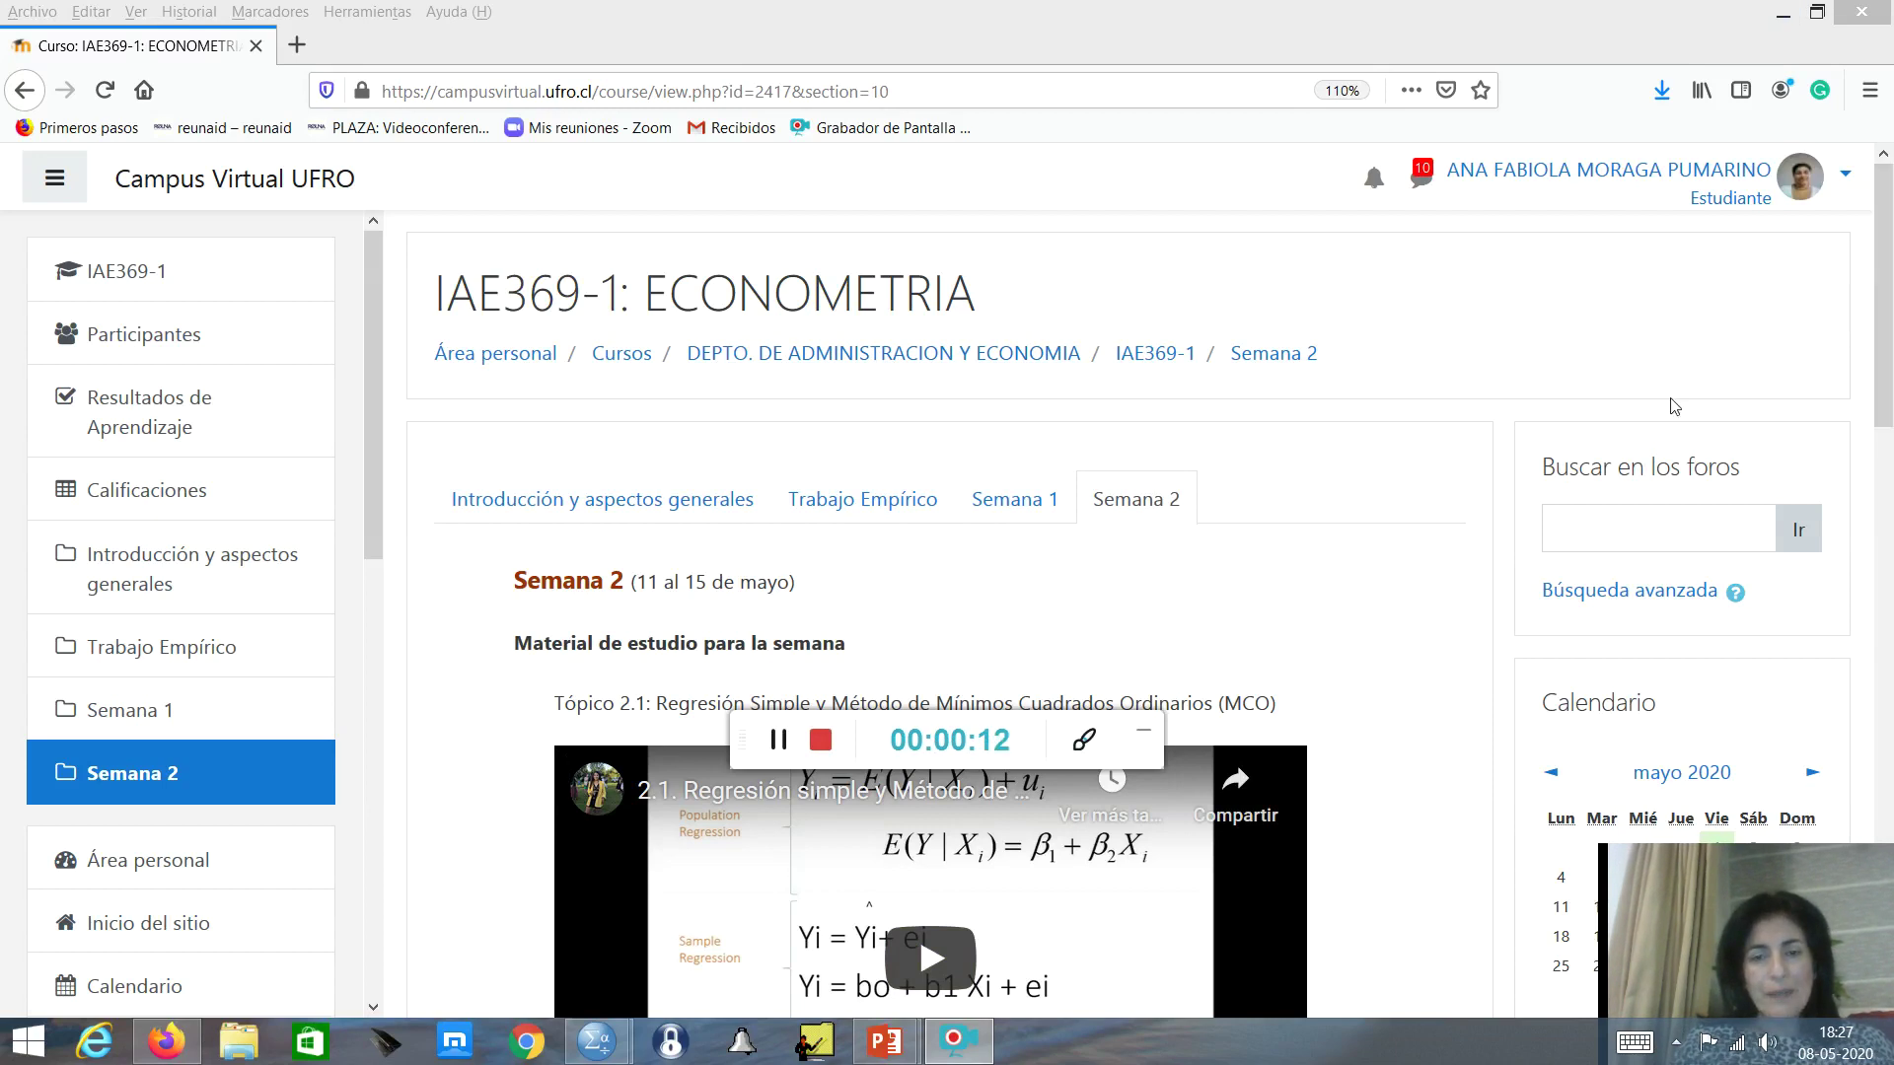
- Open the "Data excel ejercicio del video Resgresión Simple y Nivel de Ajuste" file from Semana 2 in Excel 2016 and enable editing
left_click_drag(1068, 725, 1596, 1041)
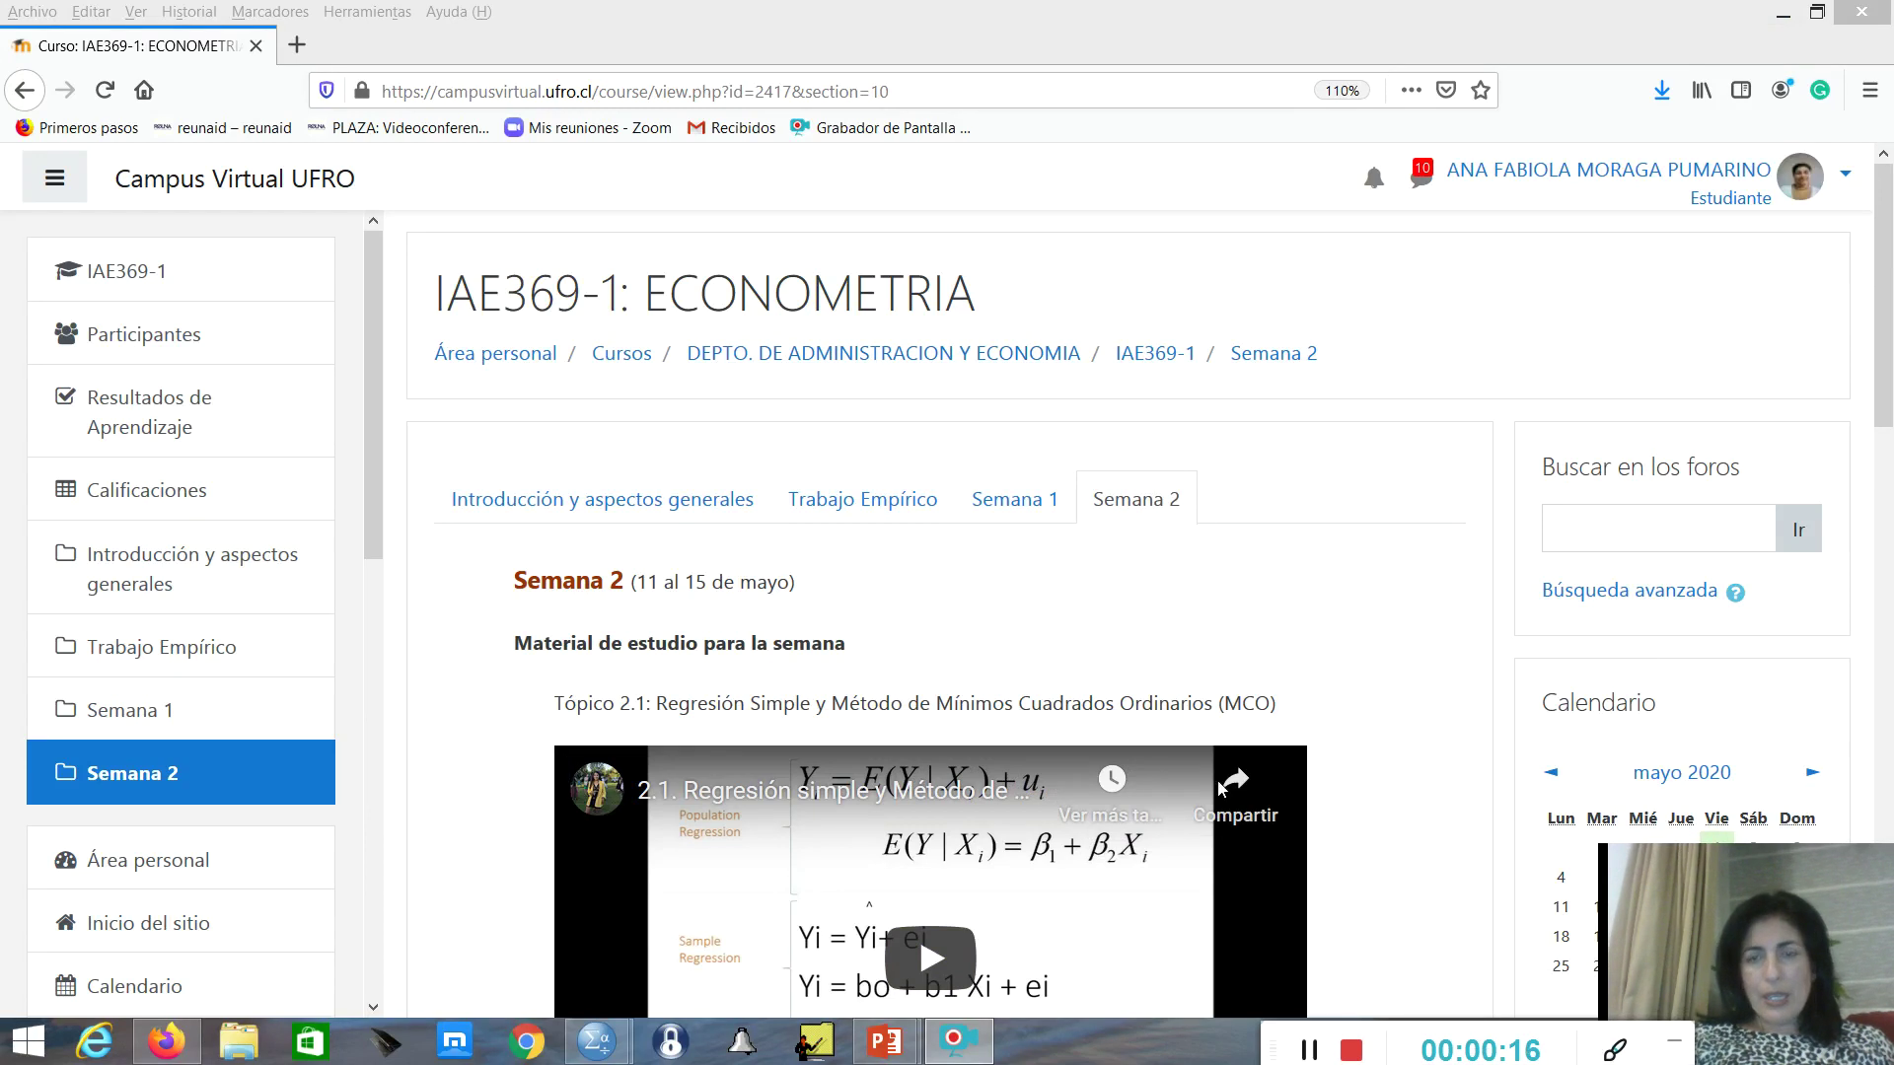
left_click(1891, 520)
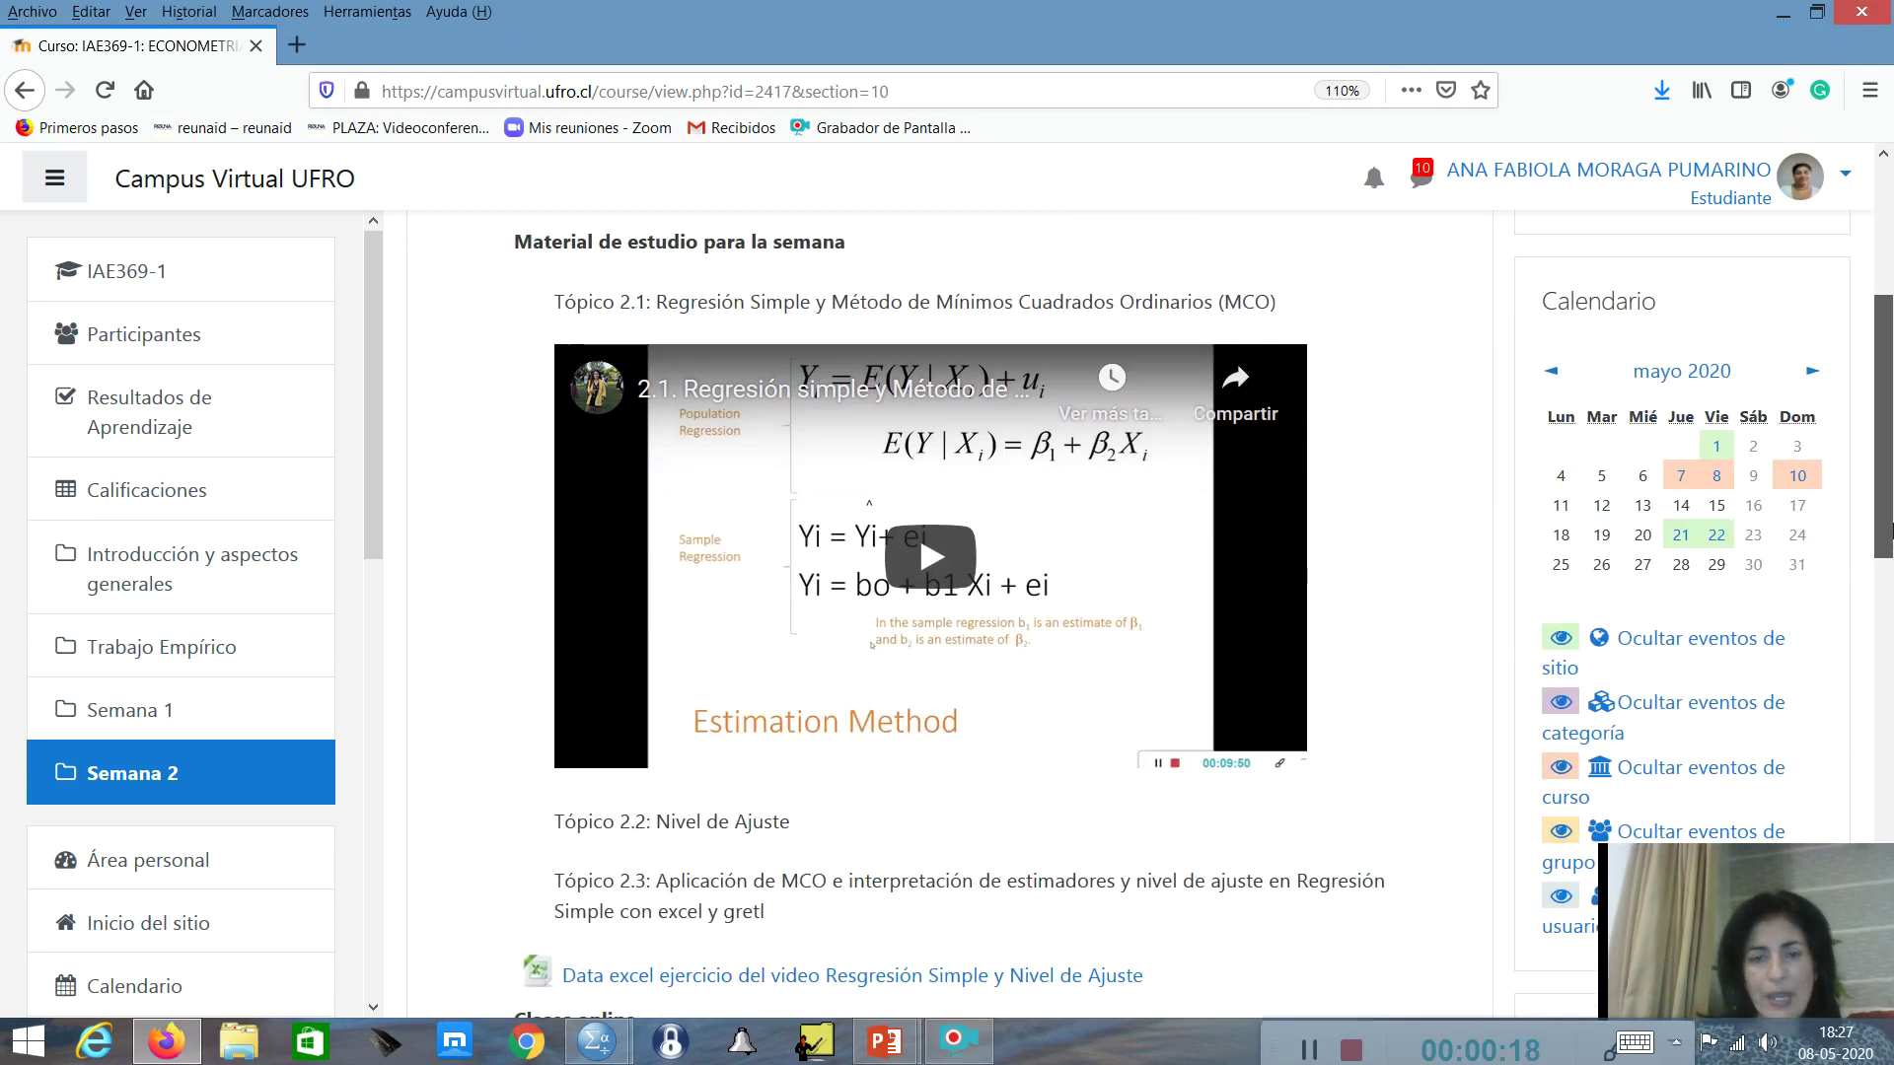
scroll(1891, 619, "up", 1)
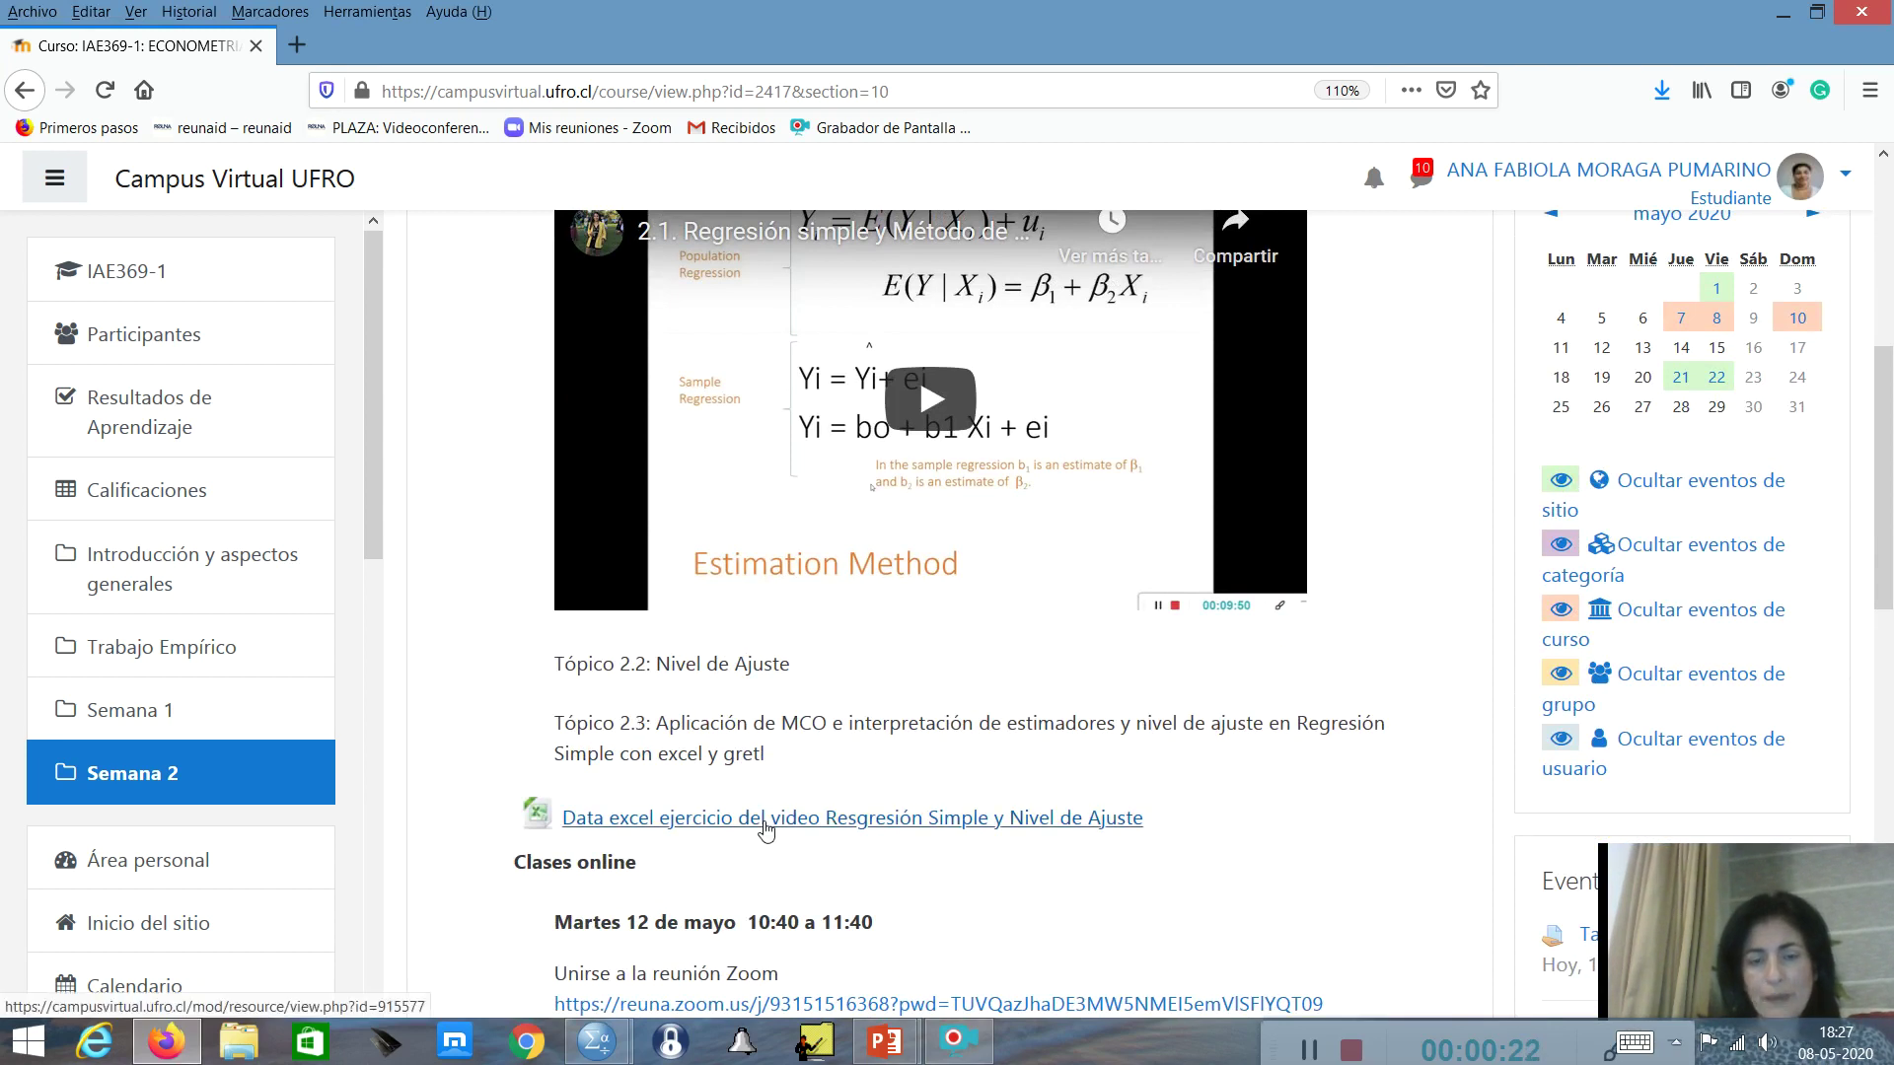
left_click(766, 828)
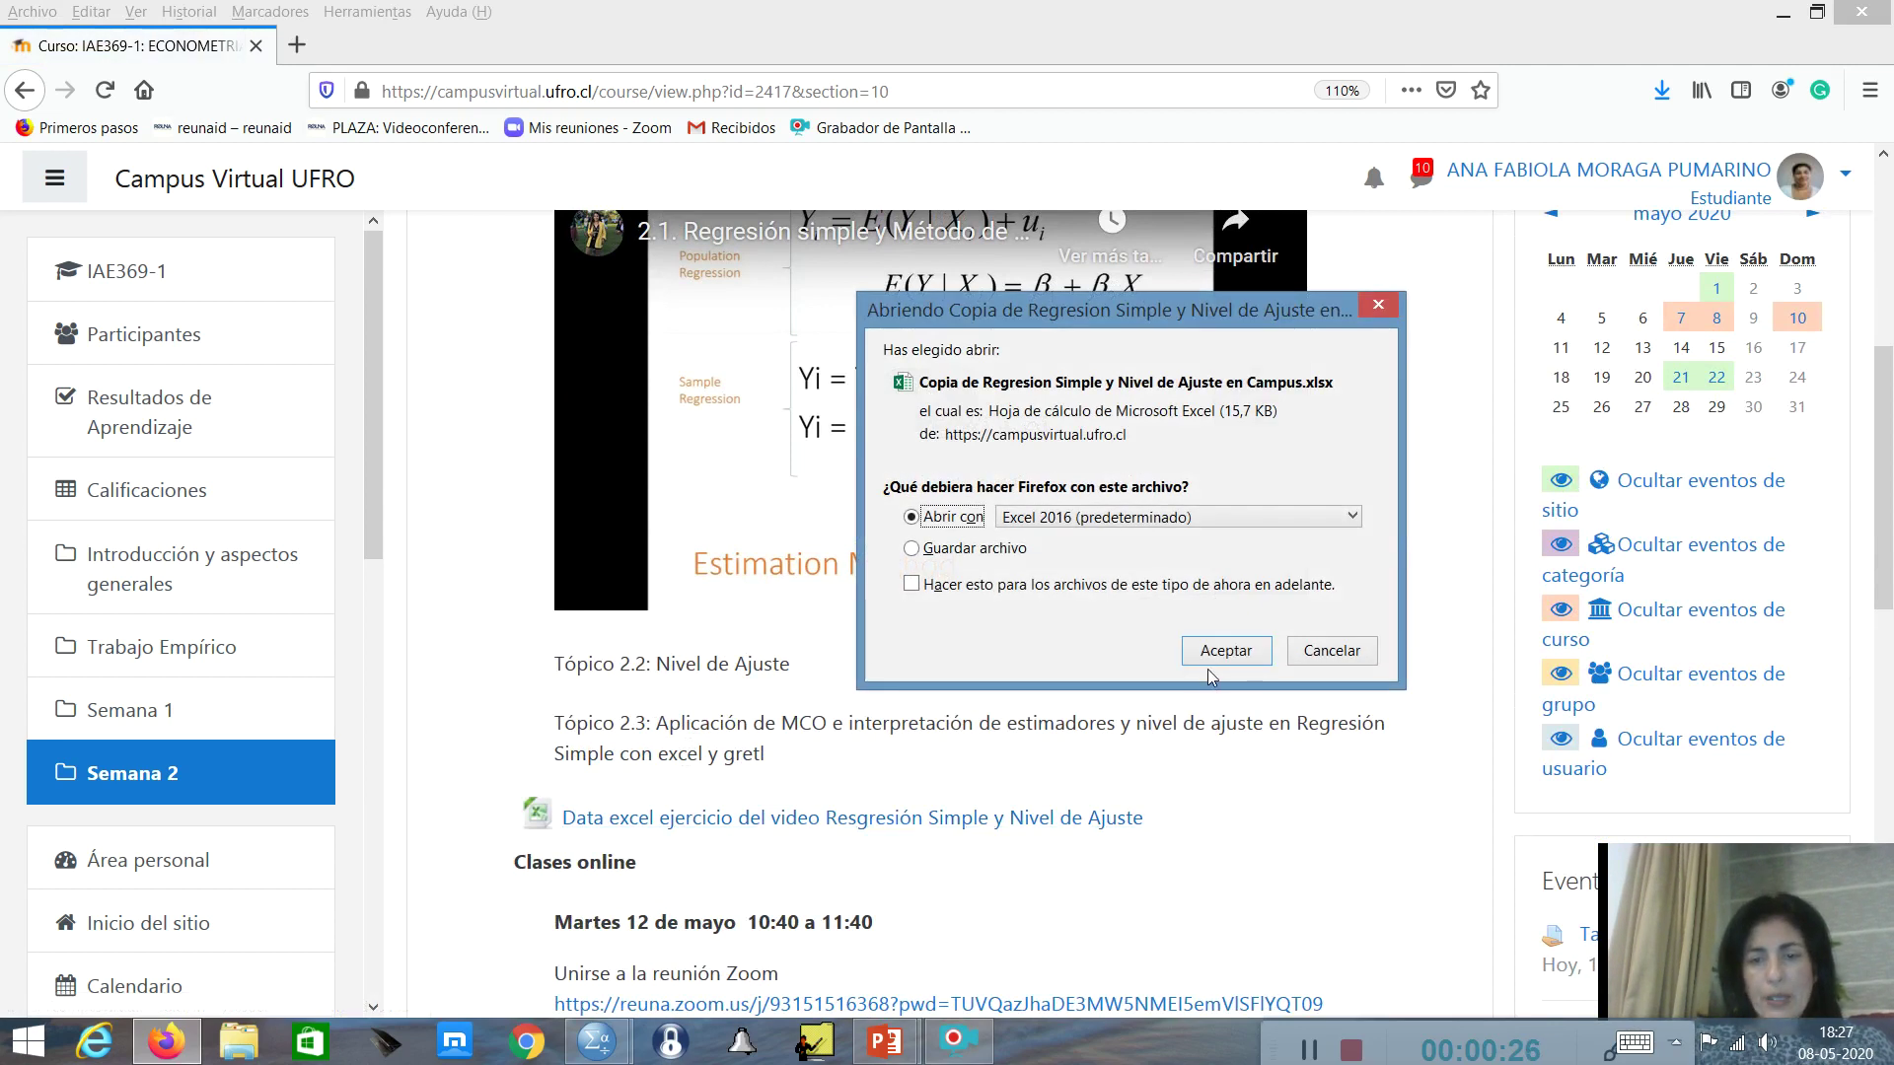
left_click(1215, 654)
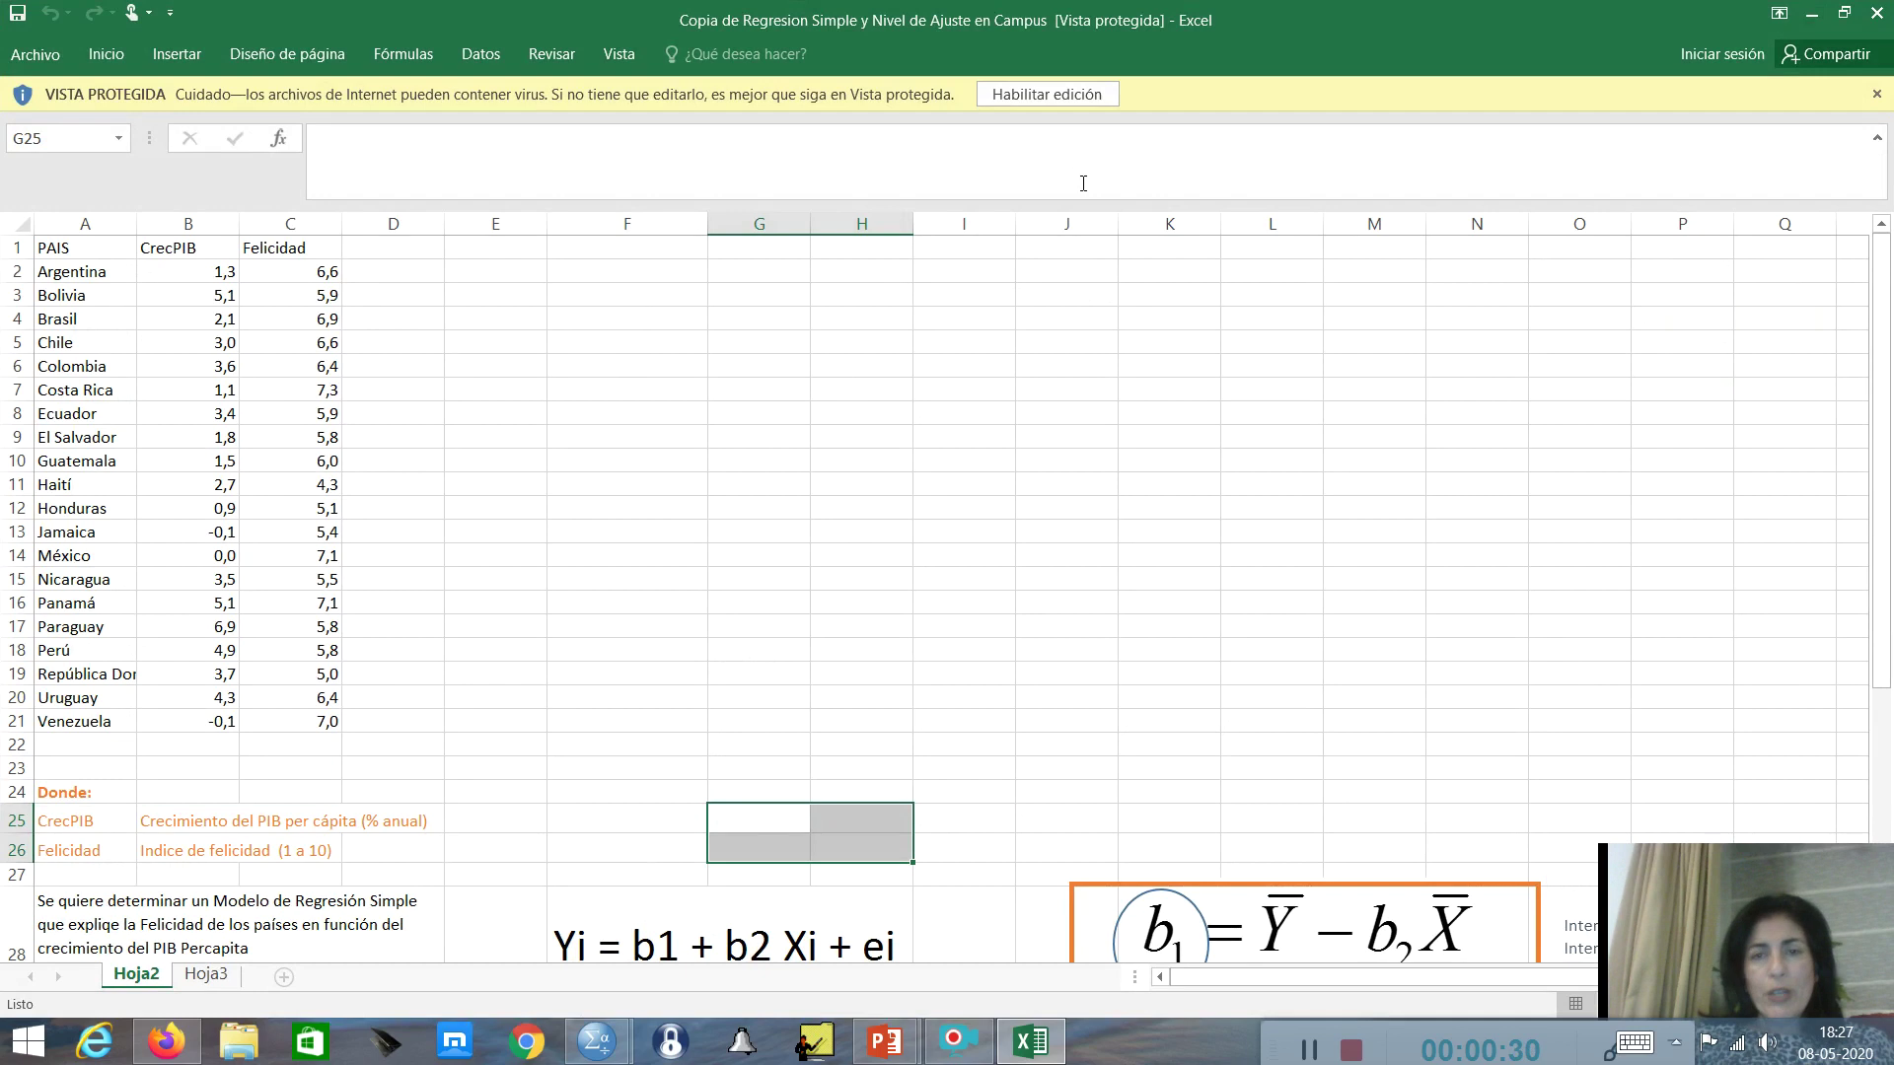
left_click(1070, 93)
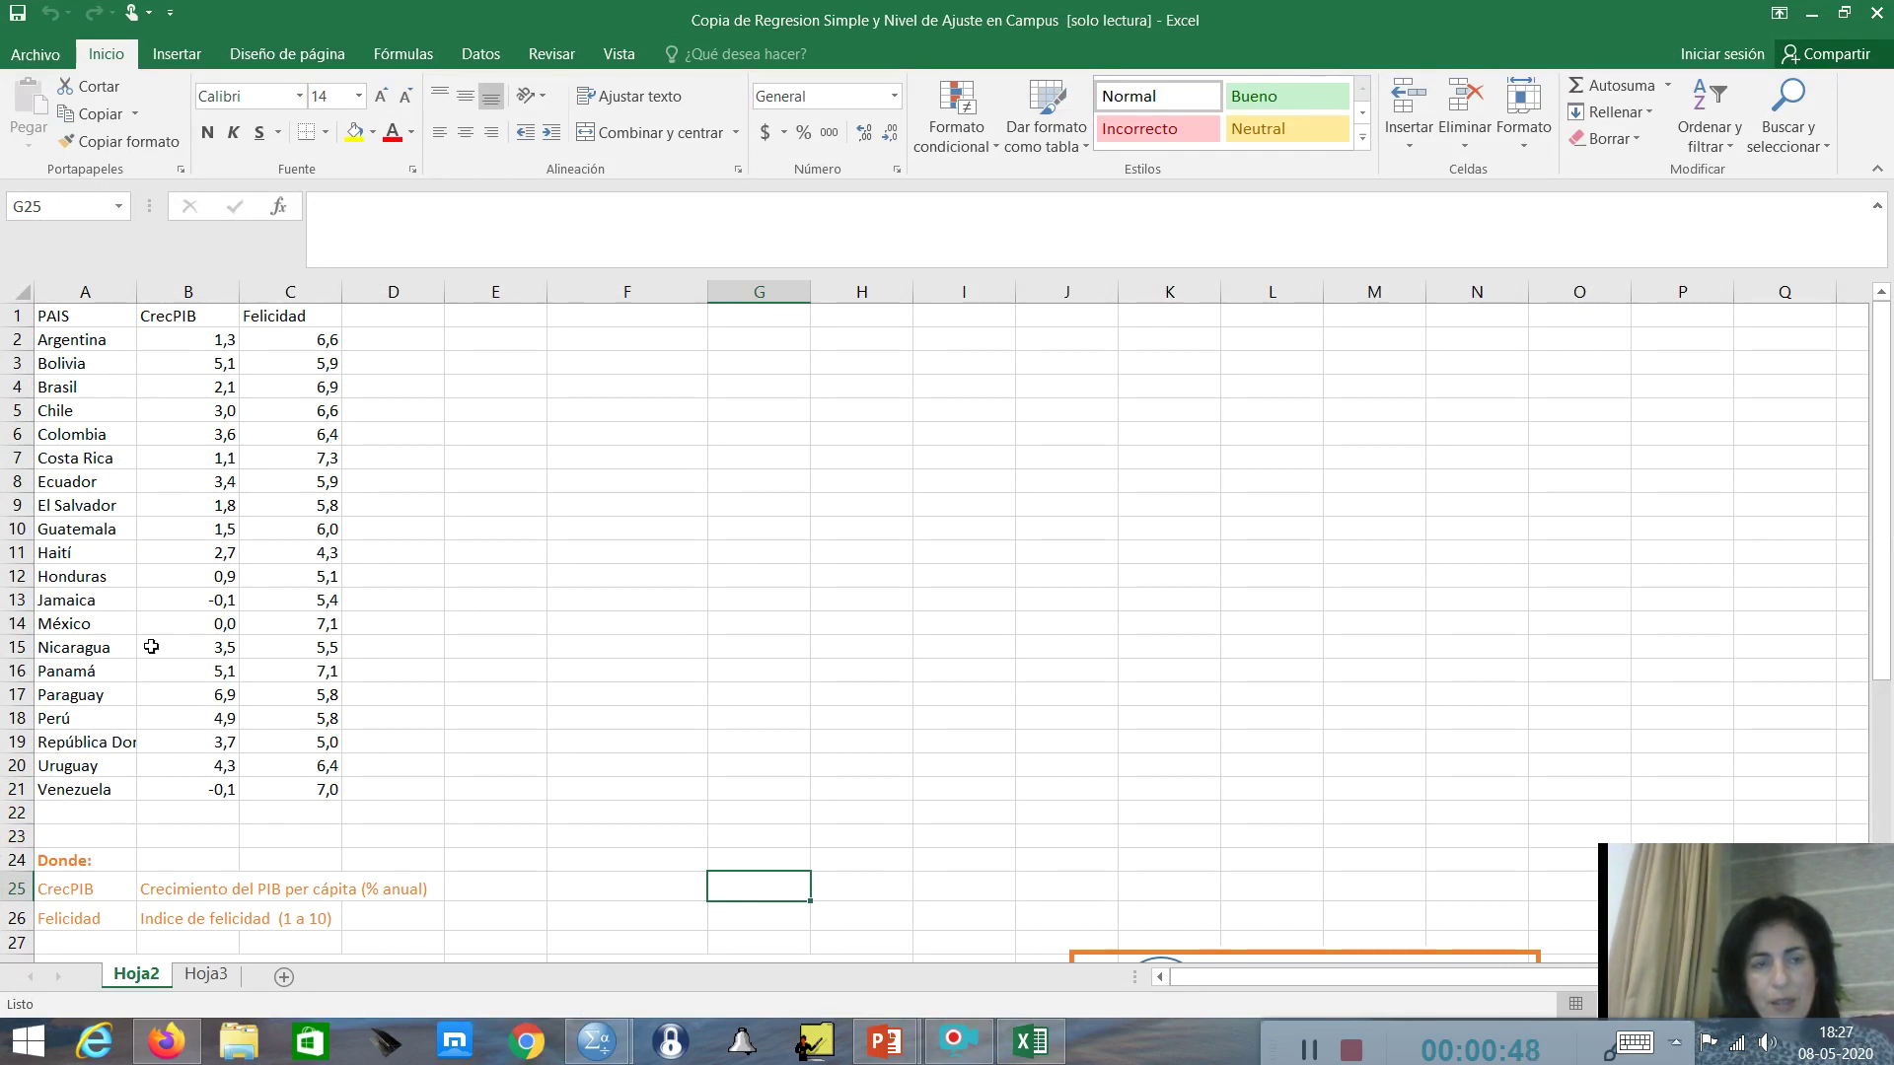
- Copy the country data table in A1:C21 of Hoja2, including the PAIS, CrecPIB and Felicidad headers
mouse_move(1884, 556)
left_mouse_down()
mouse_move(1891, 801)
mouse_move(1872, 612)
mouse_move(1869, 789)
mouse_move(1871, 553)
left_mouse_up()
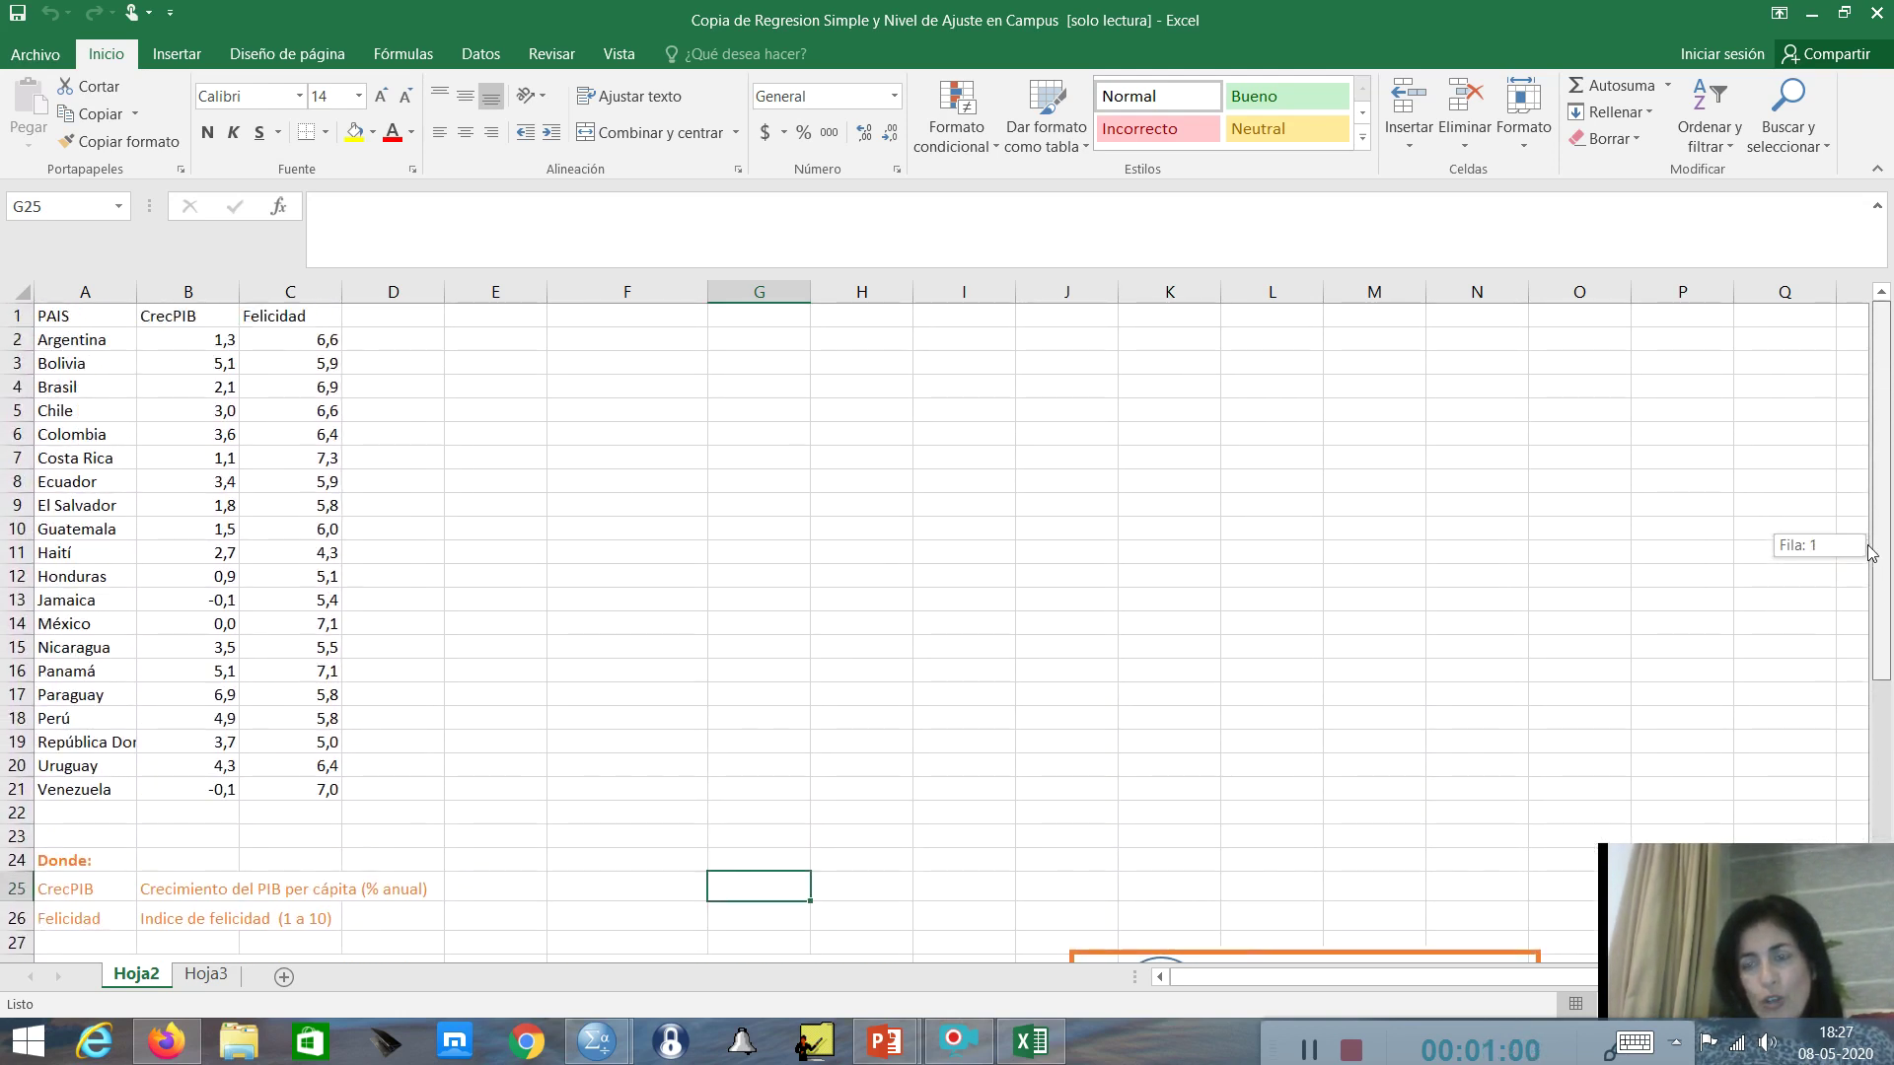
left_click_drag(1871, 553, 1886, 789)
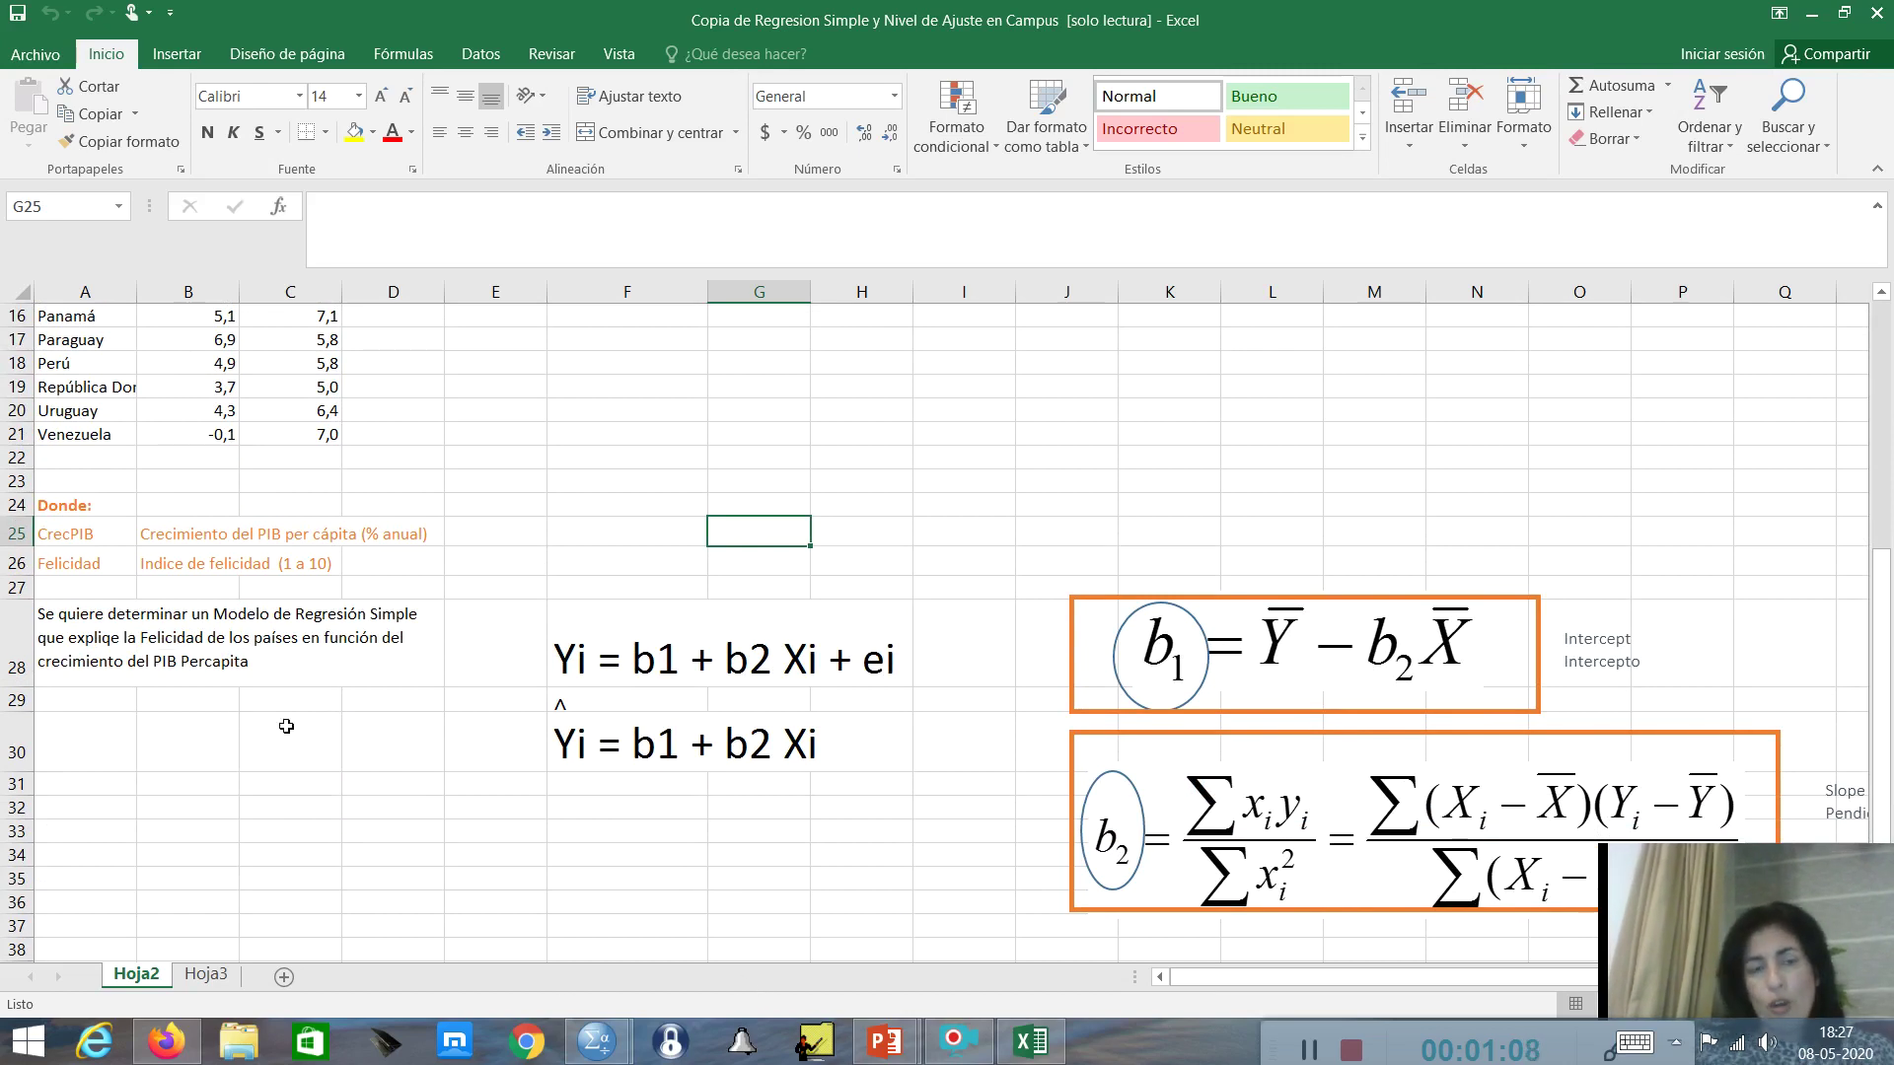
mouse_move(347, 436)
left_mouse_down()
mouse_move(45, 436)
mouse_move(12, 317)
mouse_move(3, 37)
left_mouse_up()
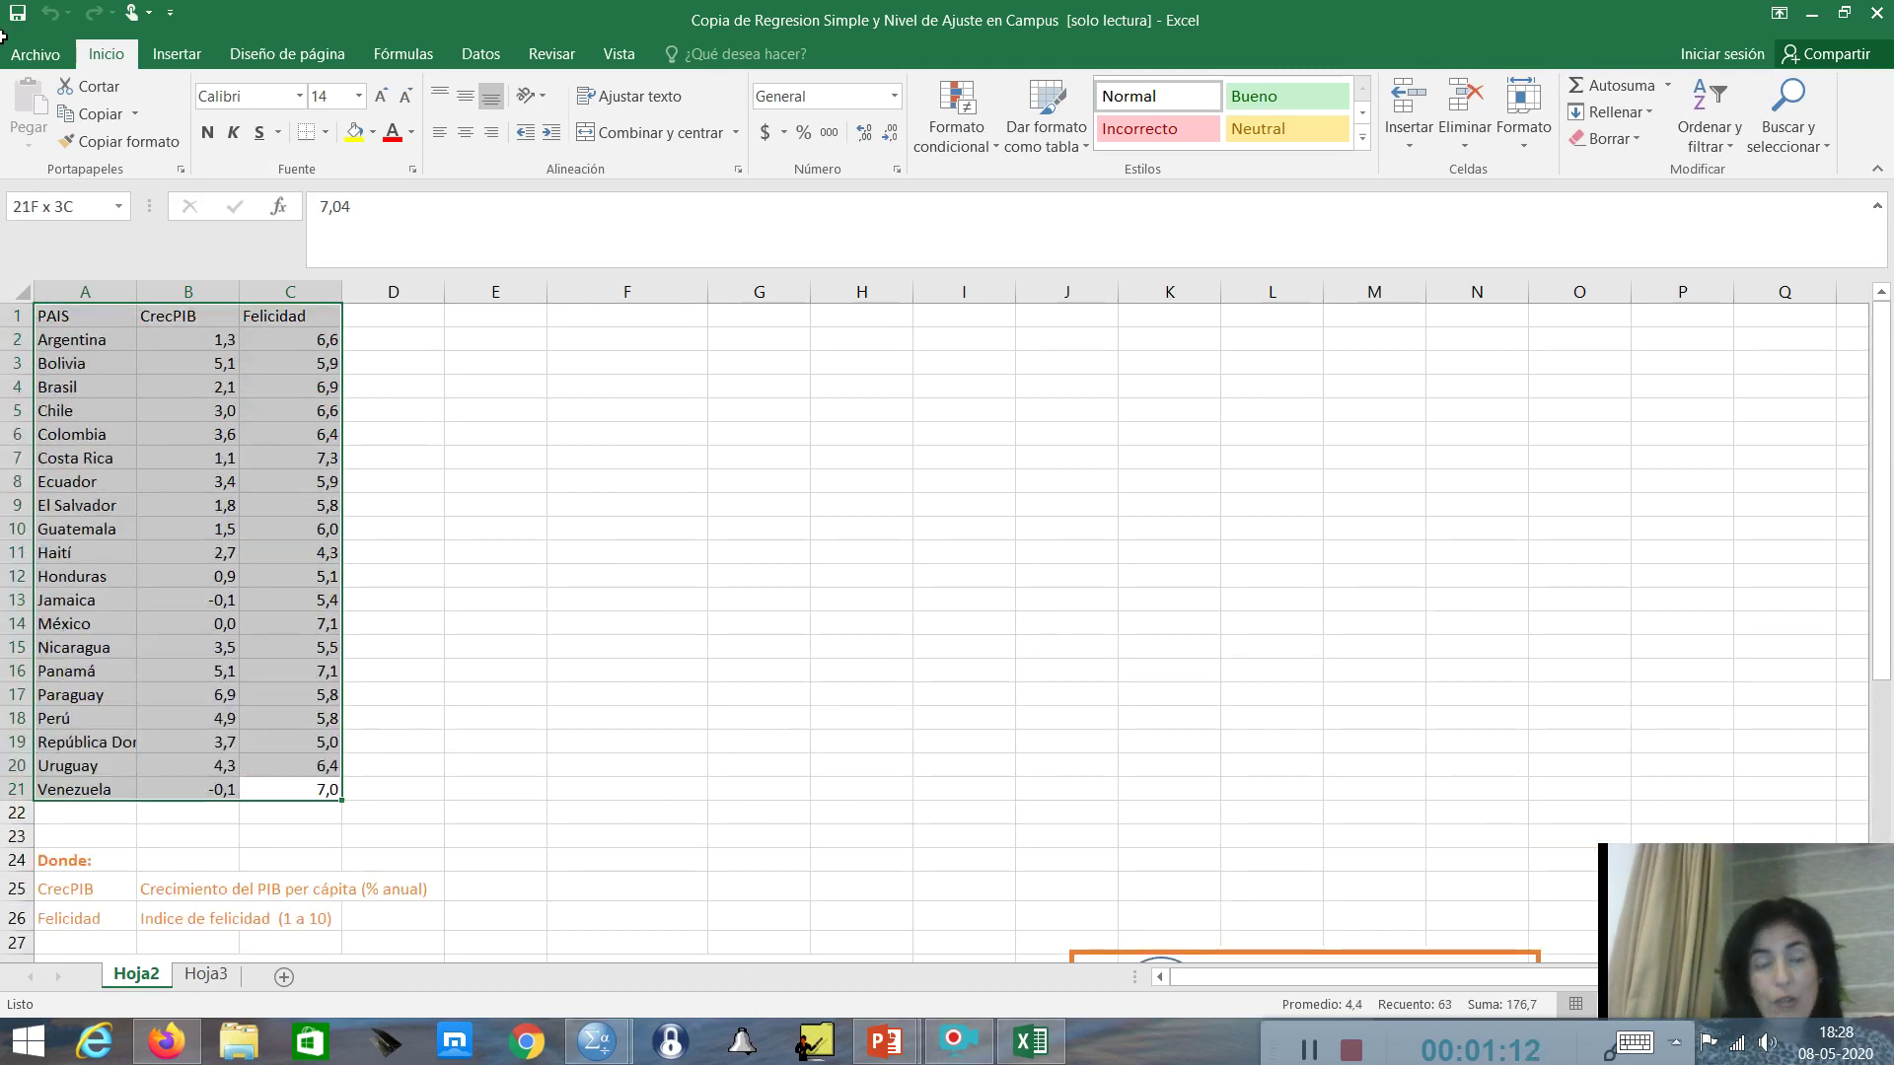
left_click_drag(37, 206, 44, 316)
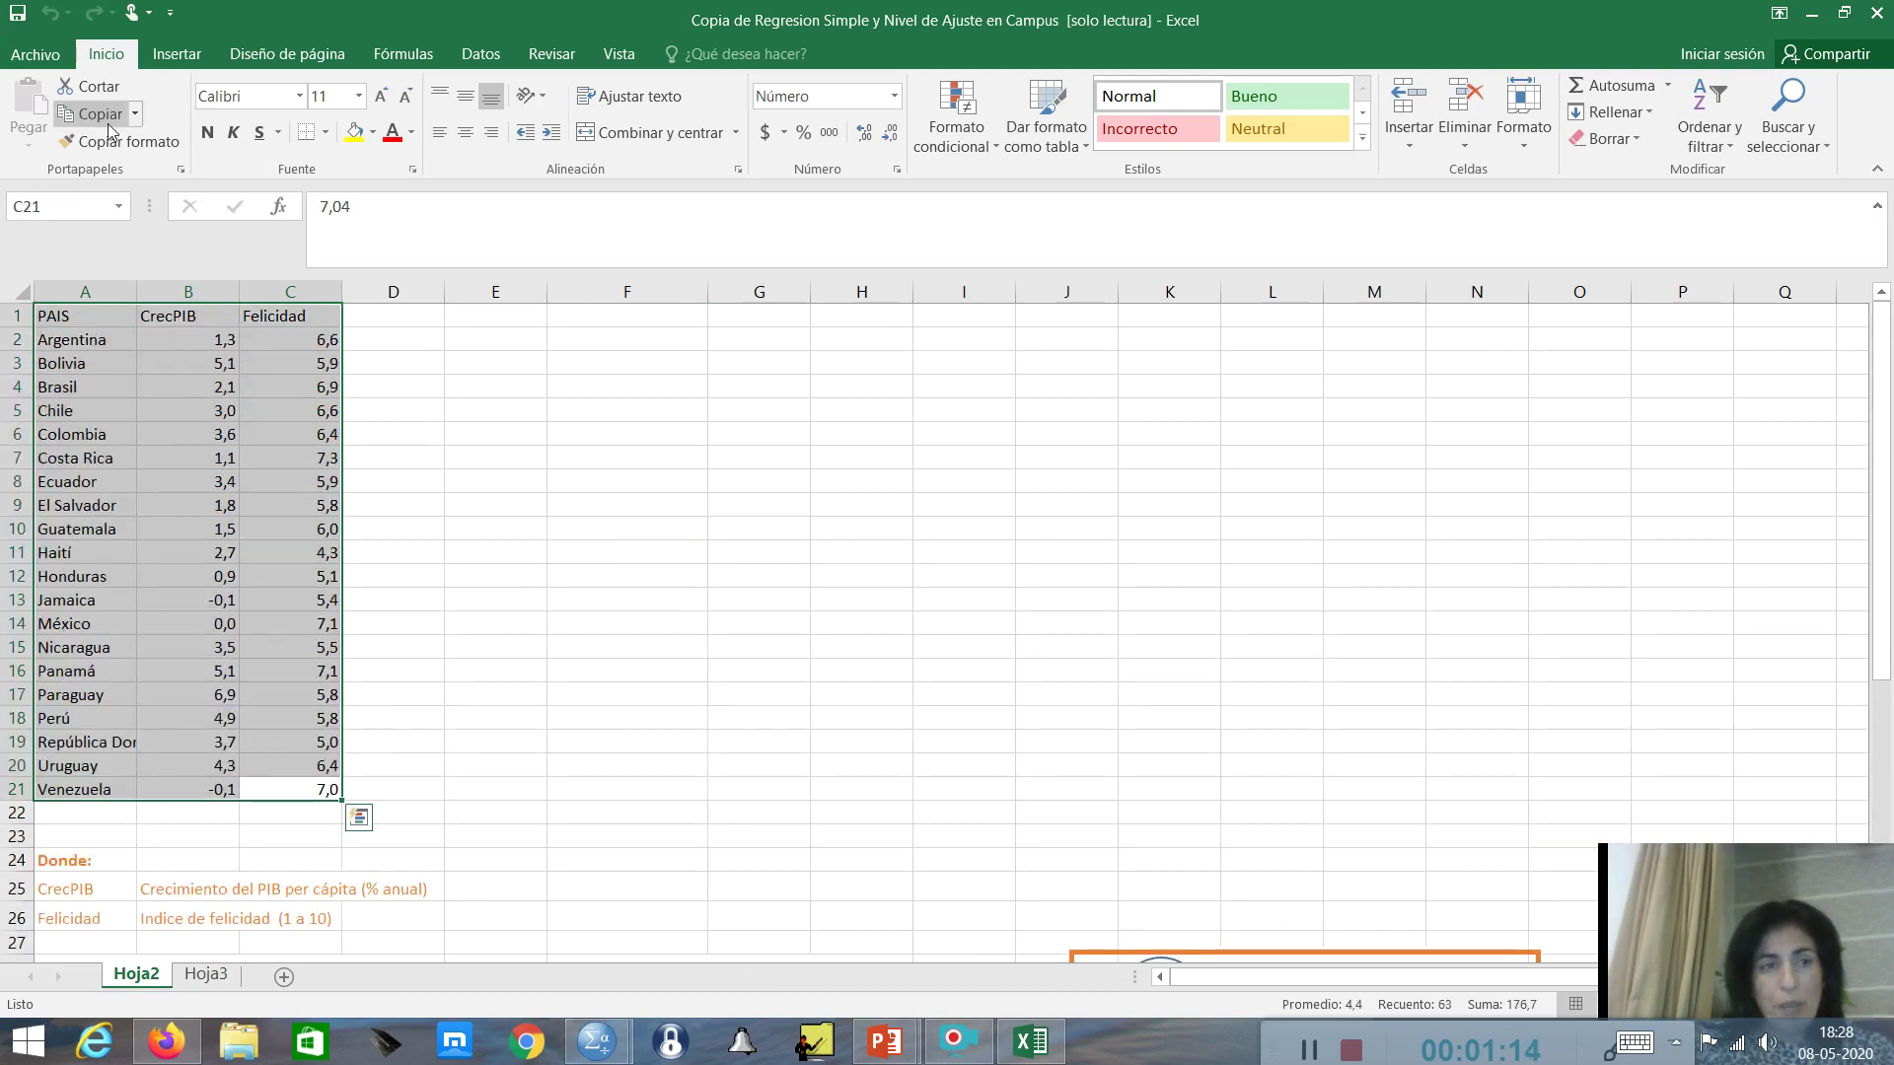
left_click(109, 116)
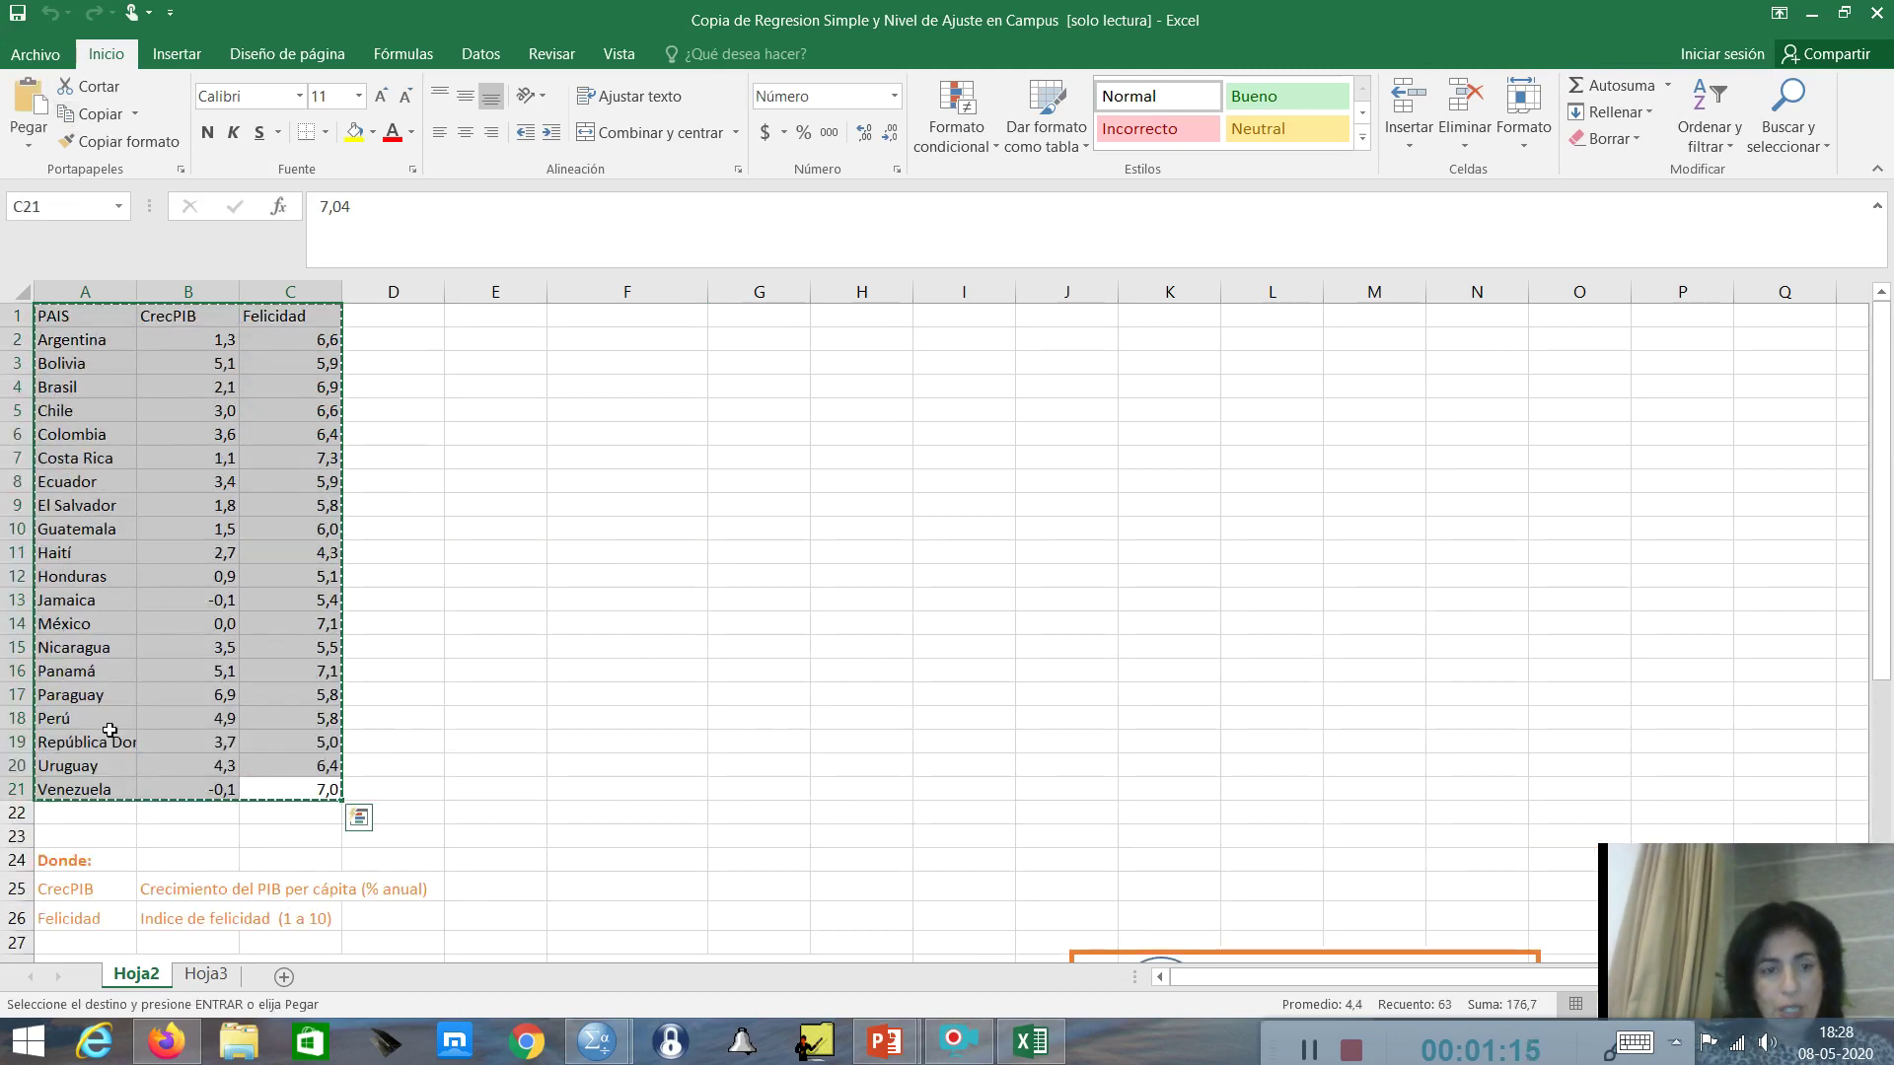
- Paste the copied country table into Hoja3 starting at cell A1
left_click(205, 974)
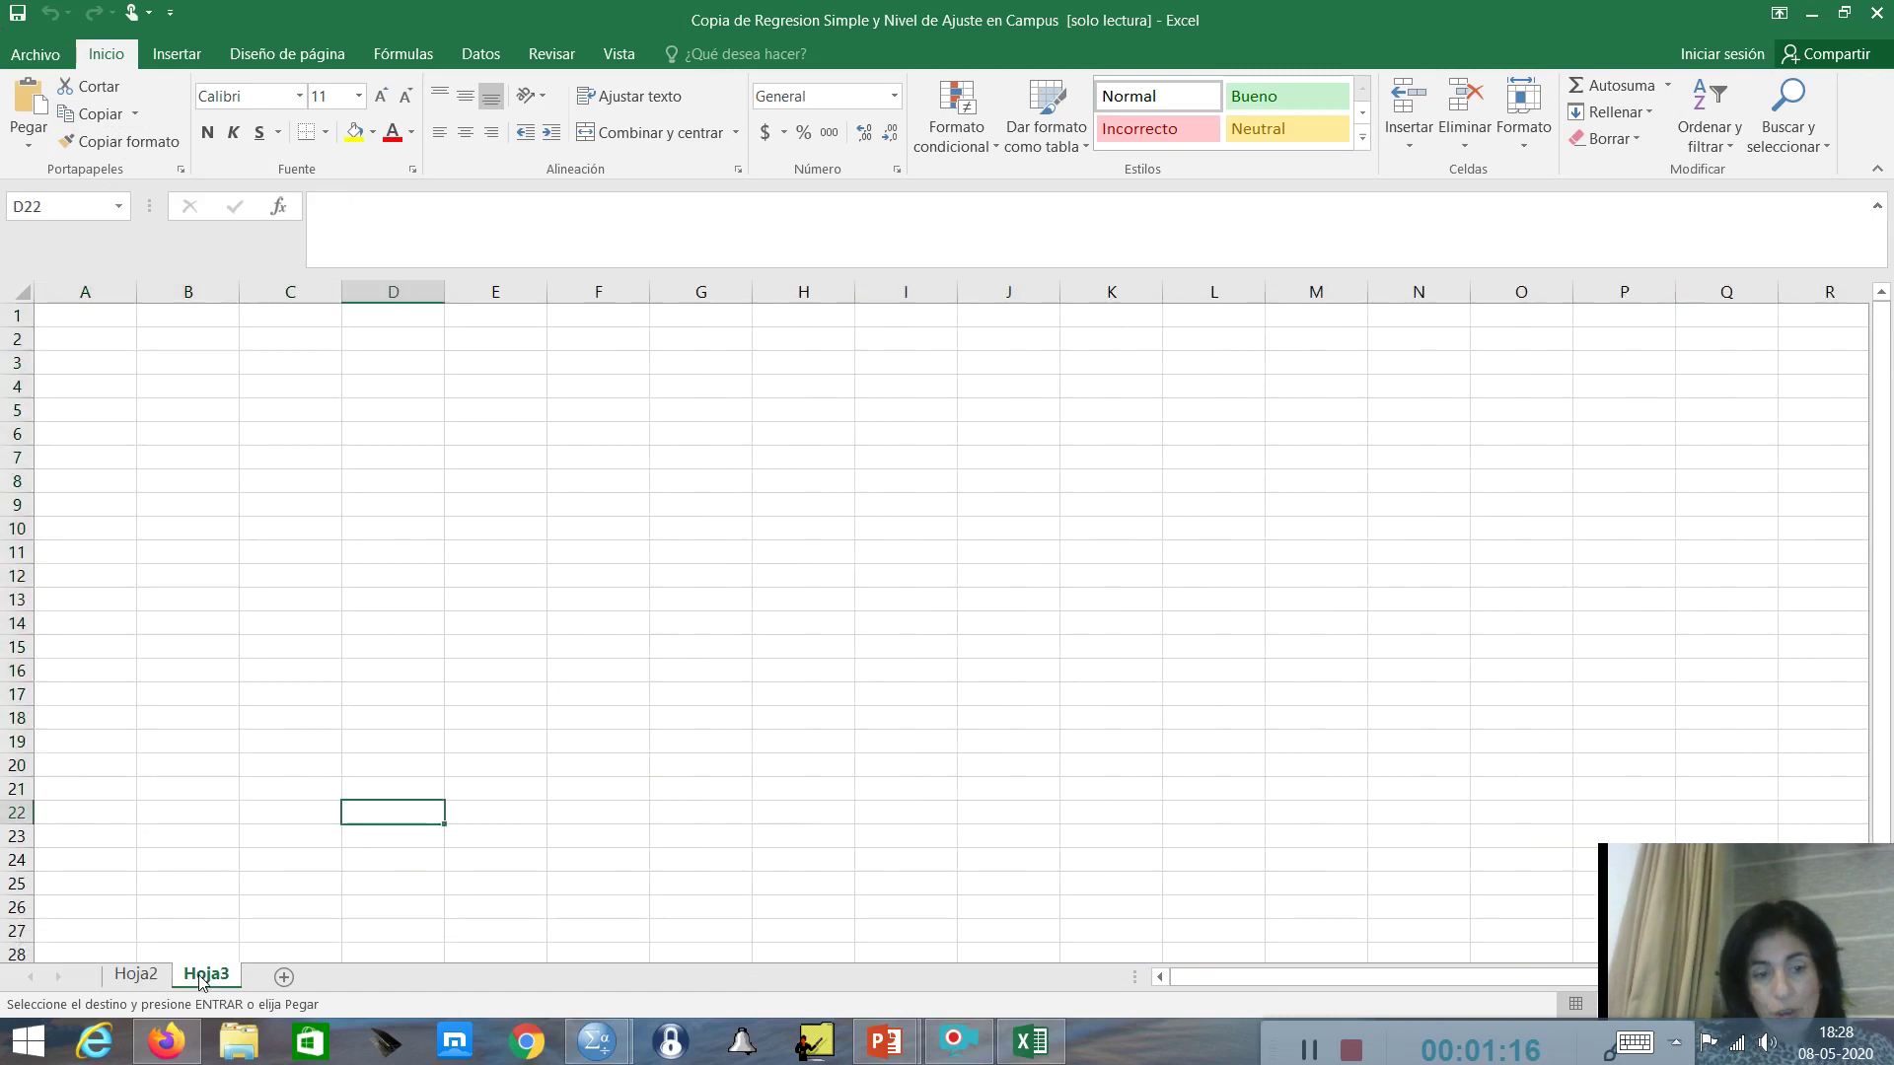
left_click(87, 311)
left_click(27, 98)
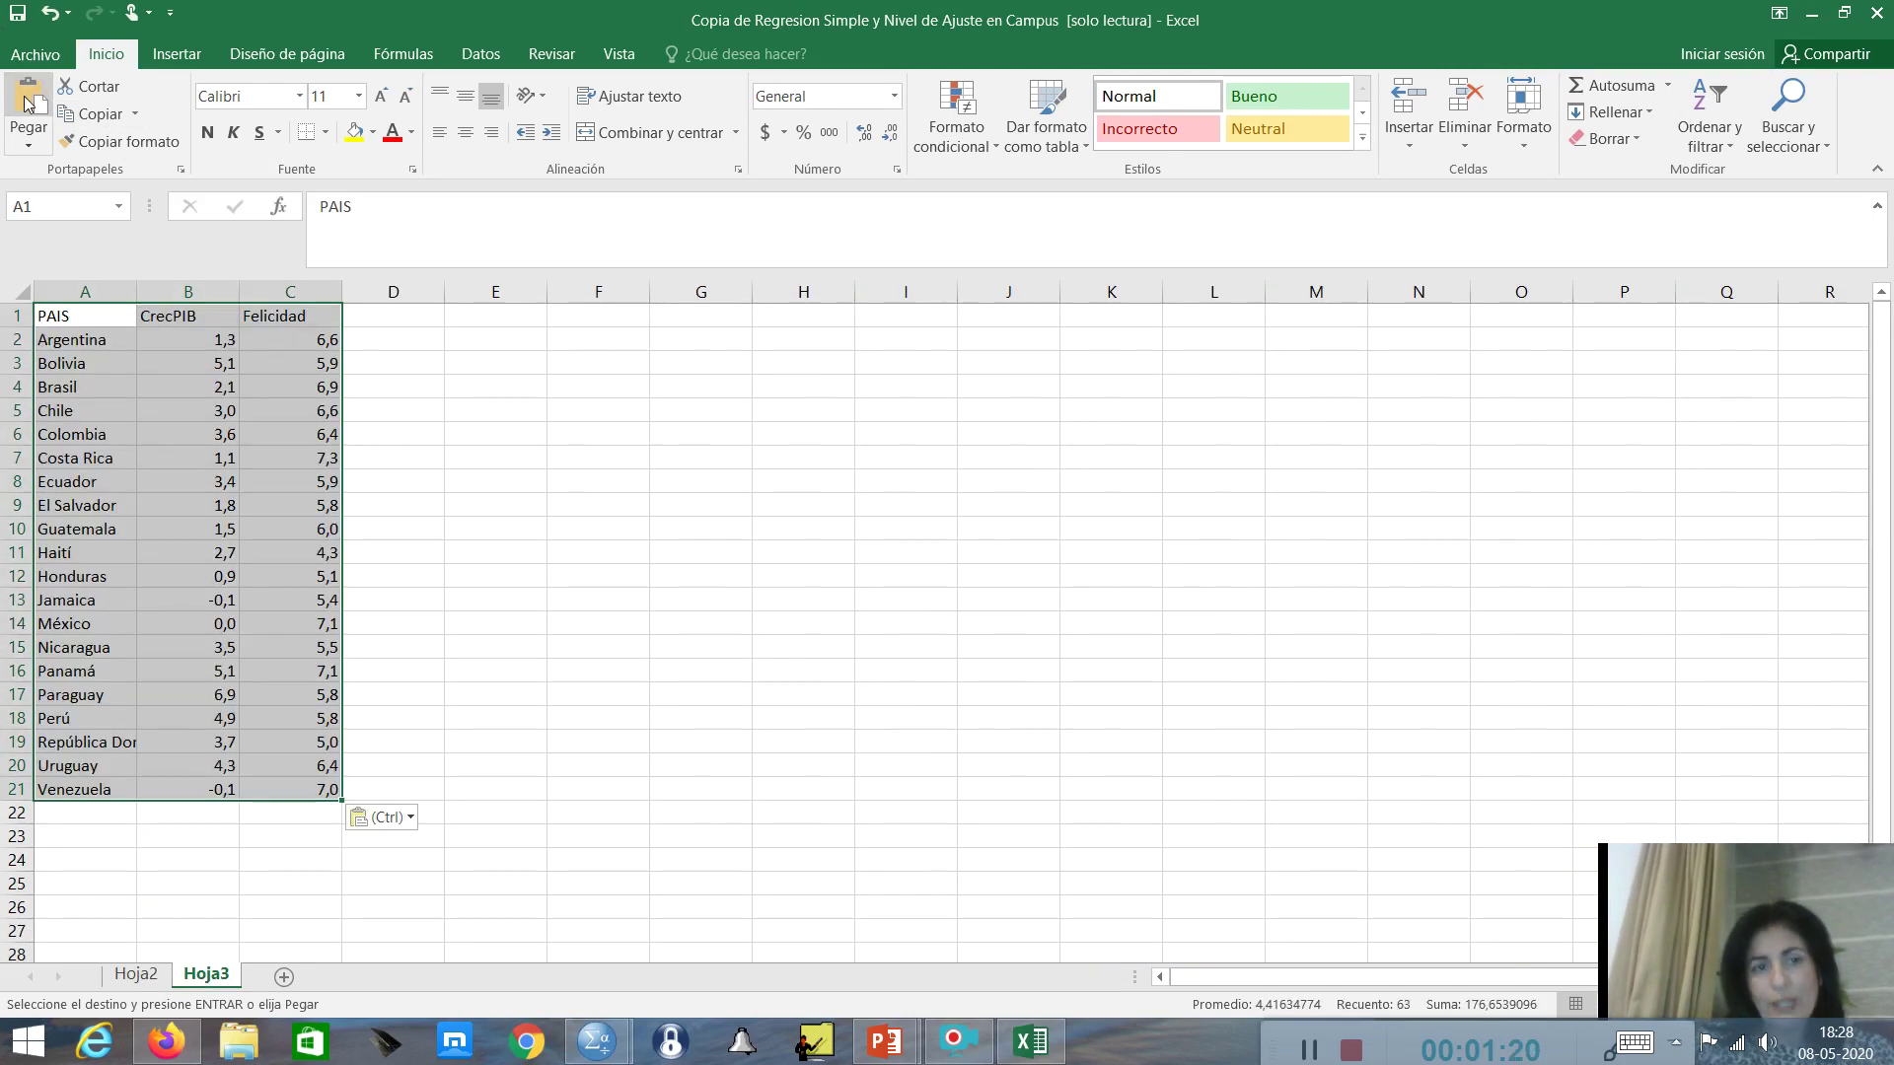
left_click(574, 646)
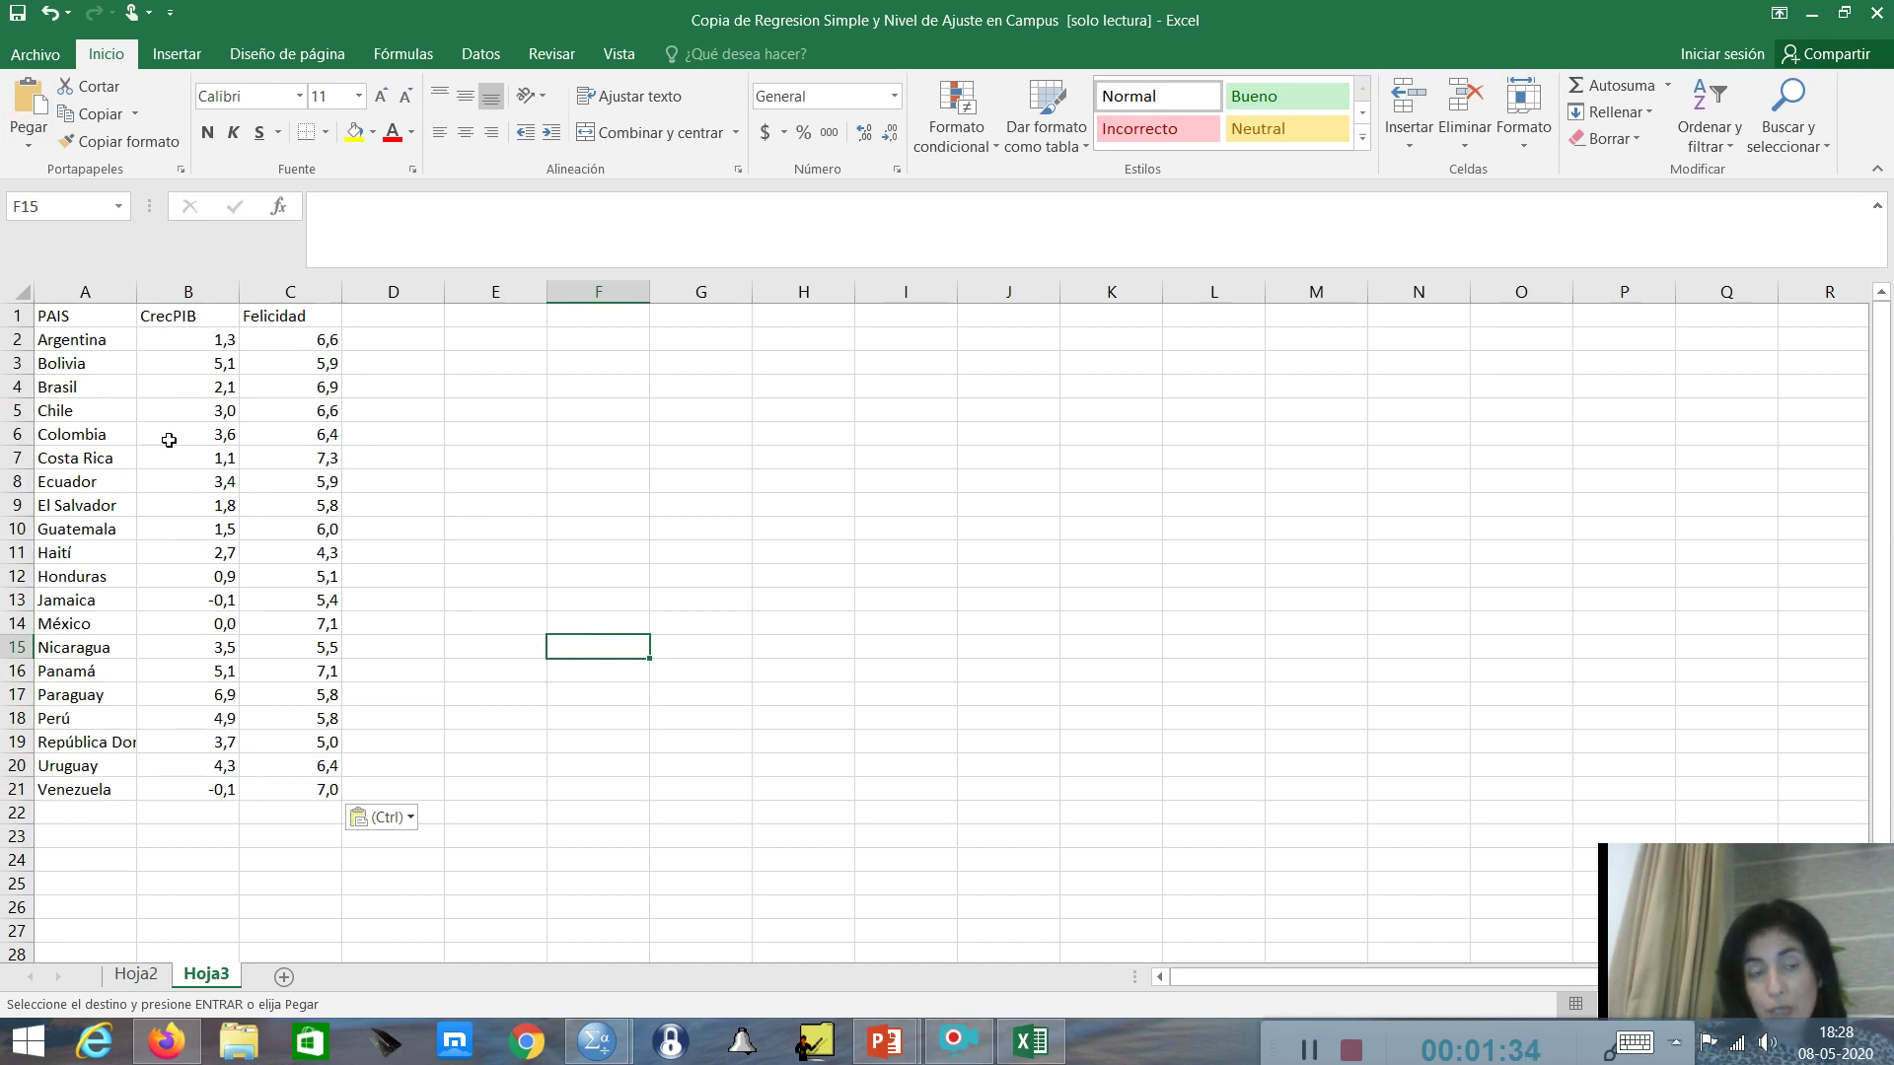
left_click(572, 851)
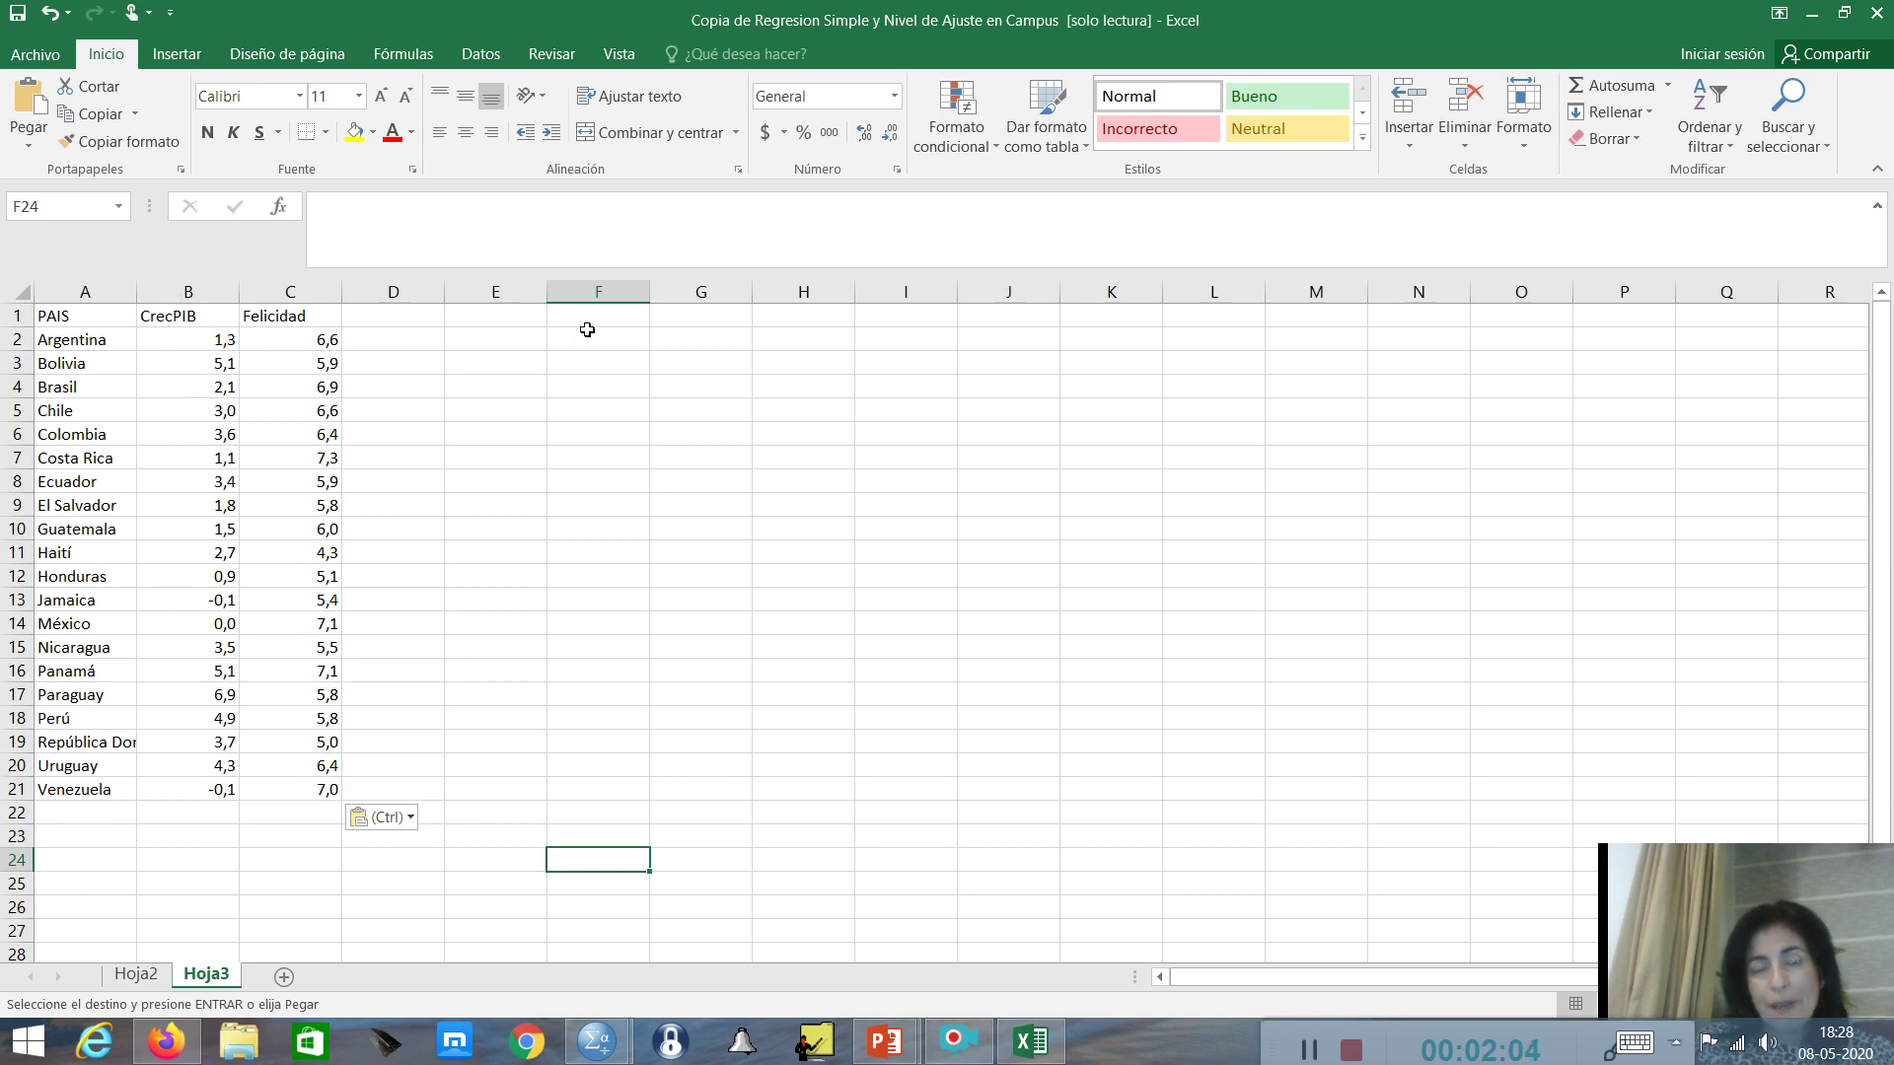
- Start saving a copy of the workbook under a new name, with the Escritorio folder as its location
left_click(51, 54)
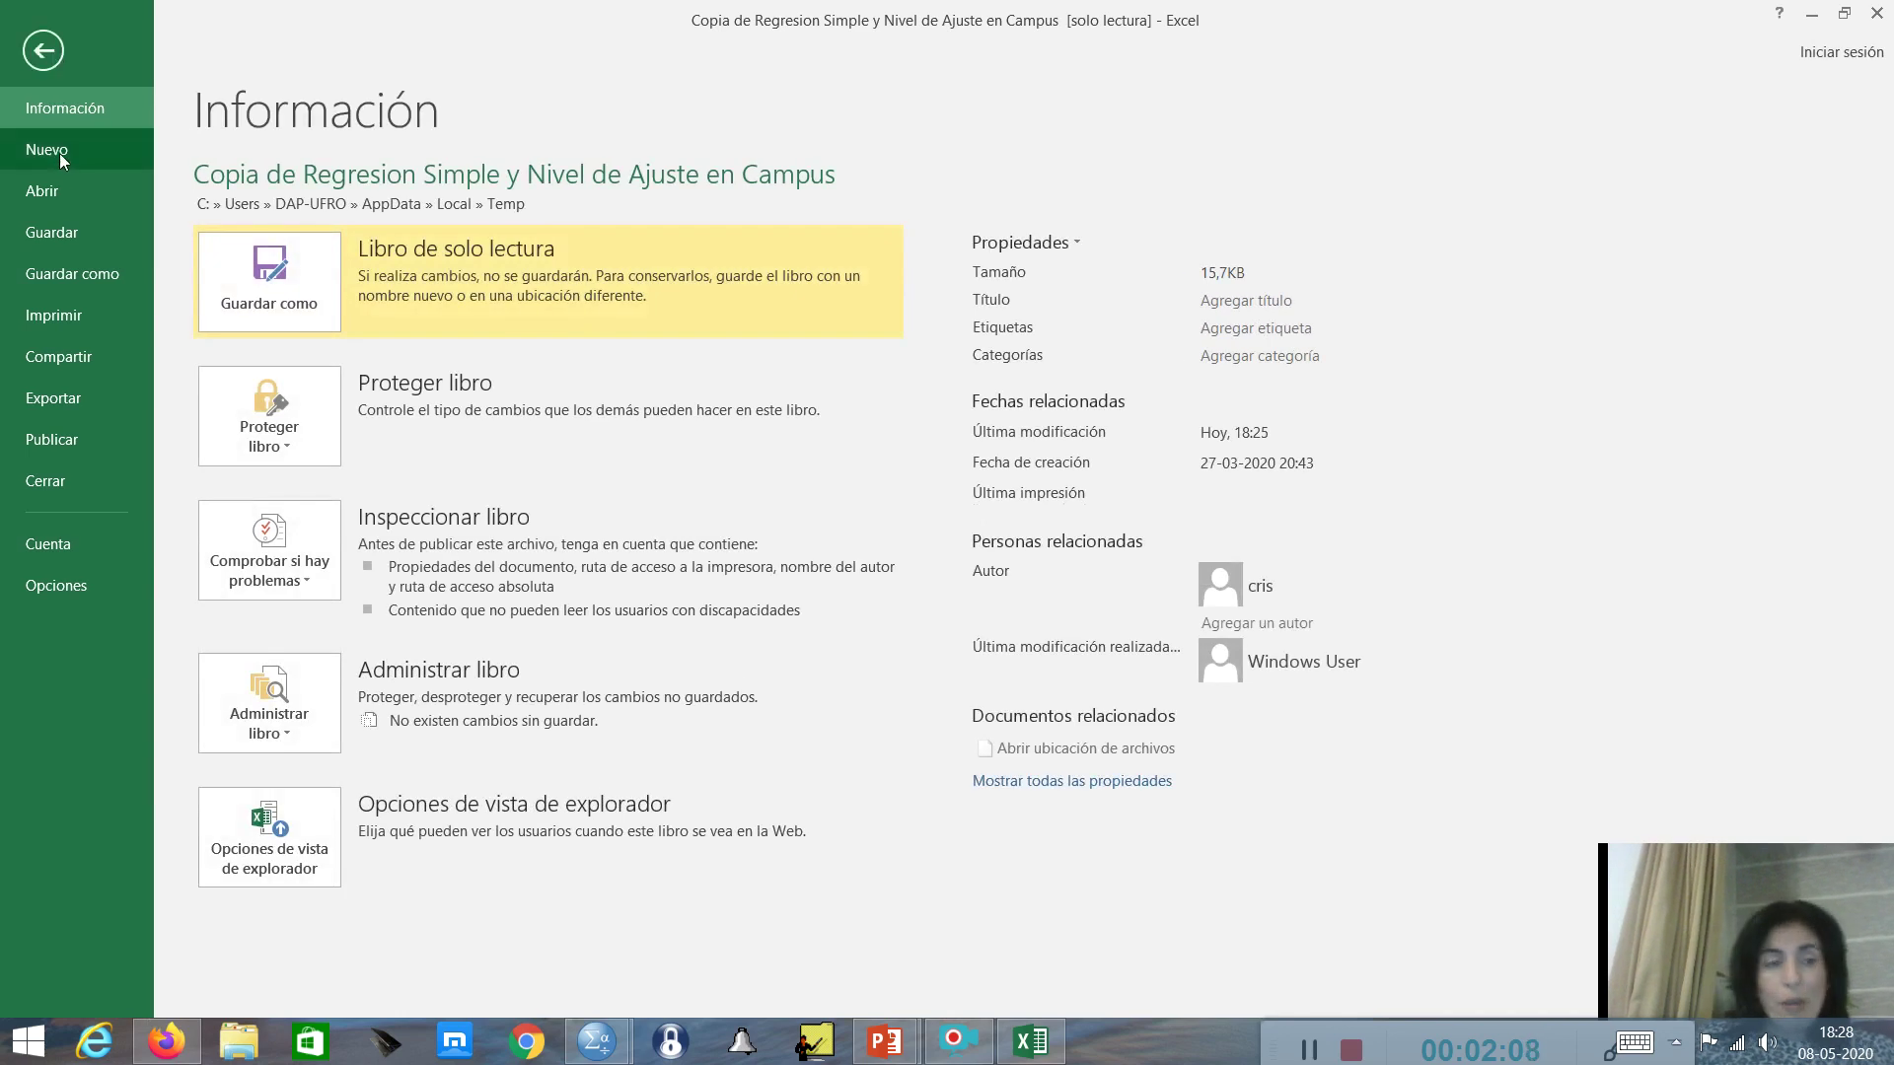
left_click(81, 270)
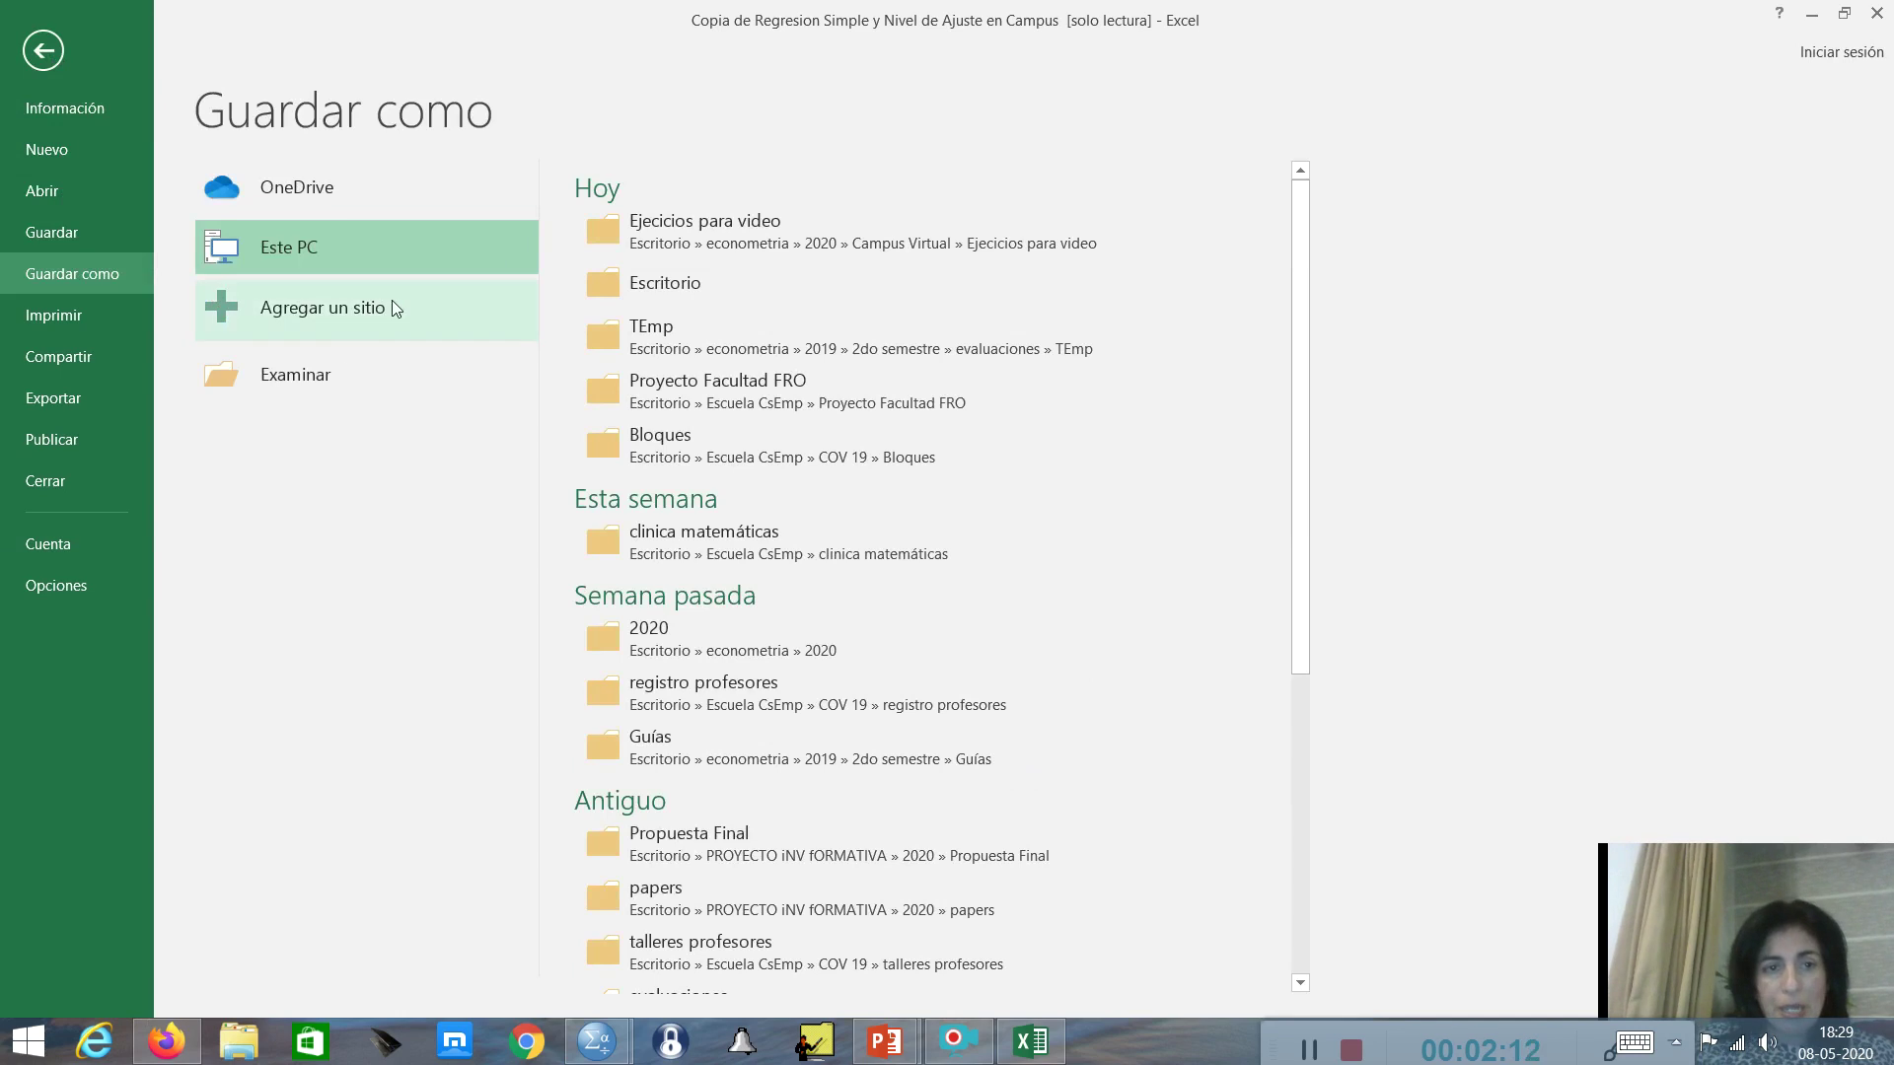
left_click(299, 370)
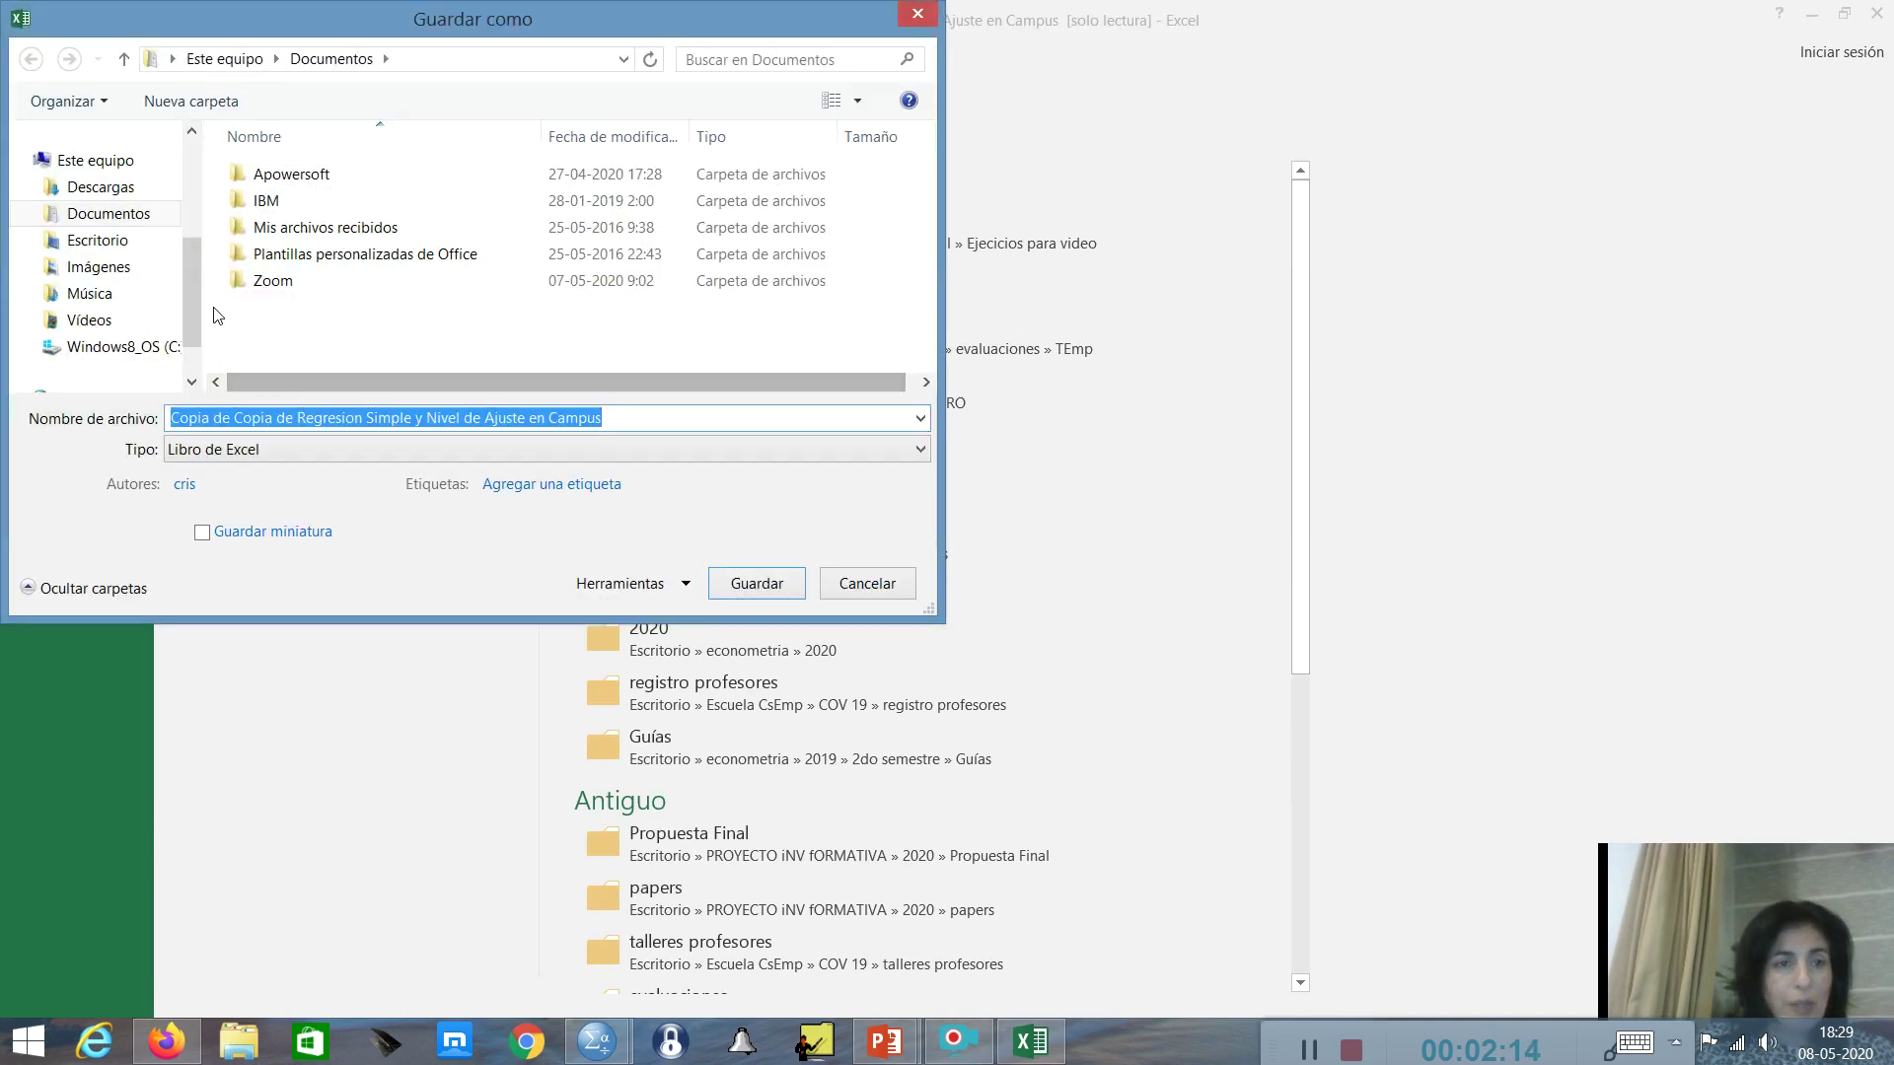
left_click(120, 246)
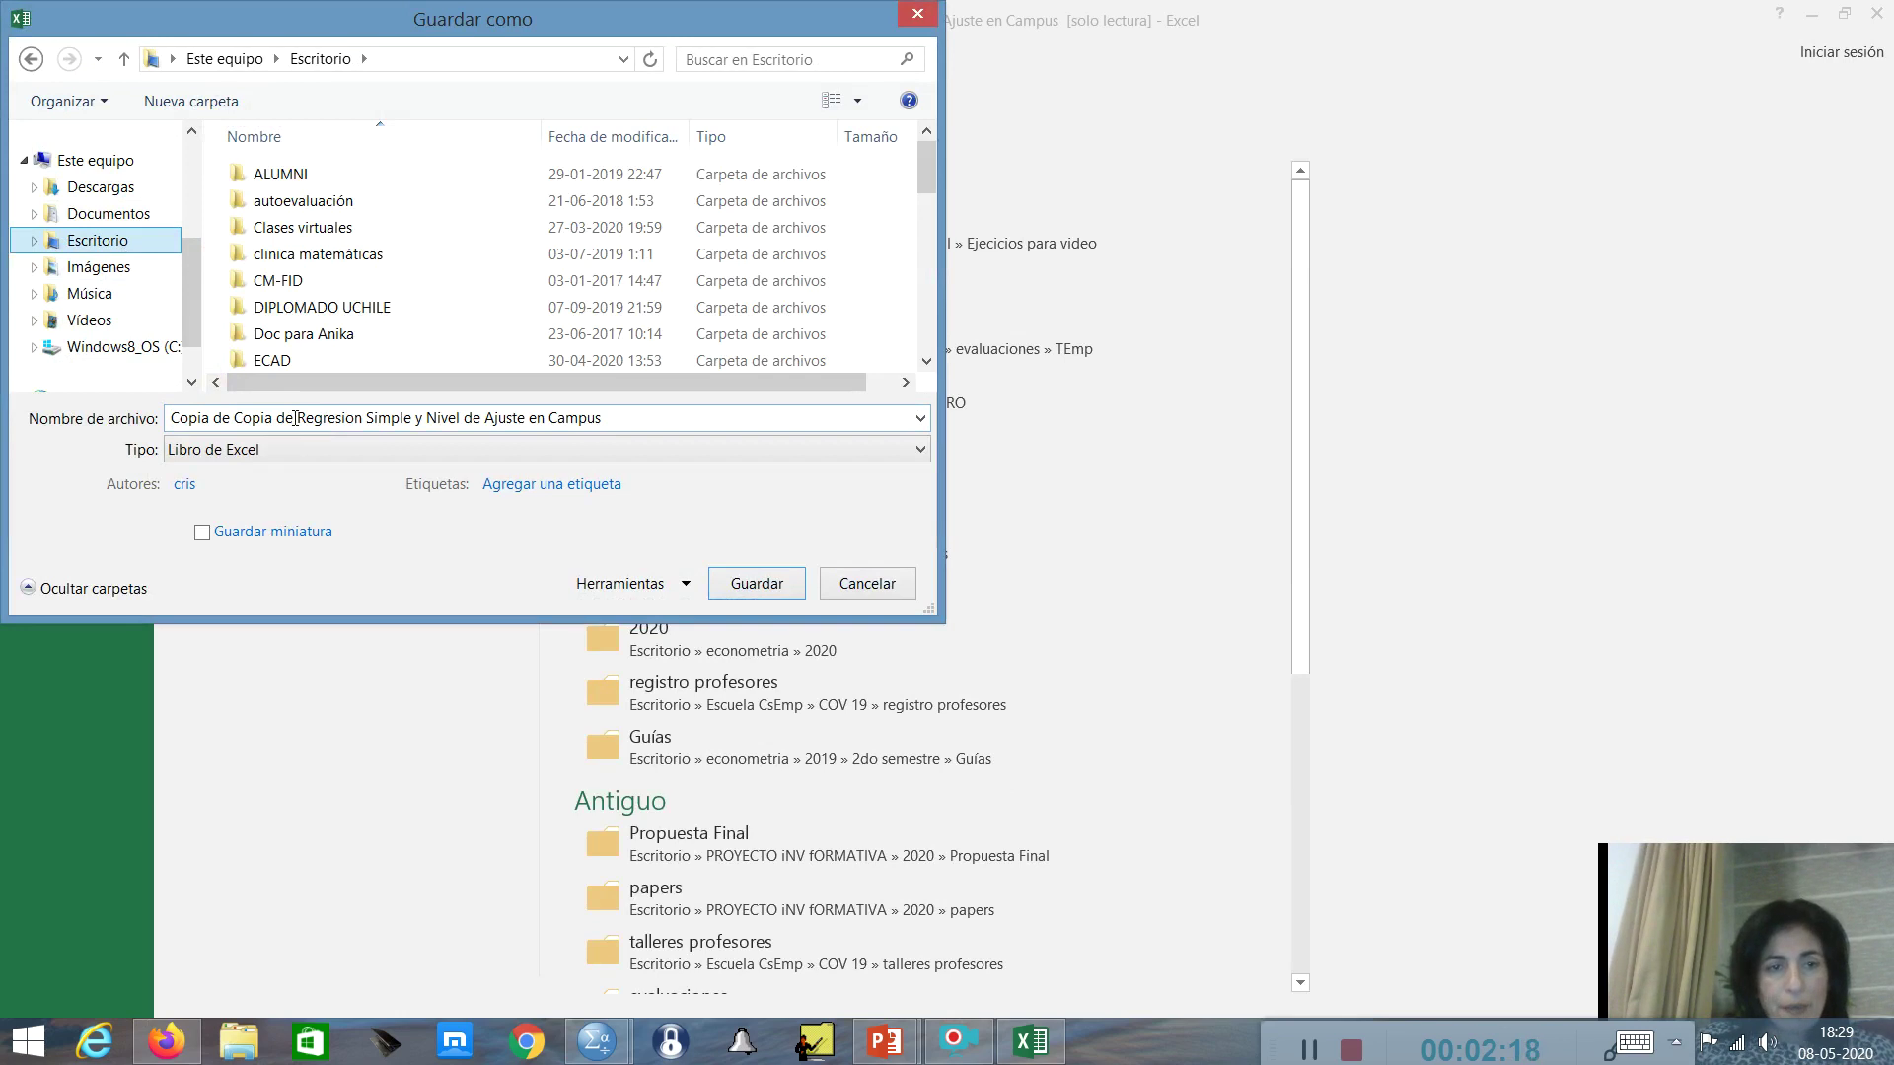
- Name the workbook copy "Data Regresion Simple y Nivel de Ajuste gretl"
left_click(296, 418)
left_click(182, 420)
left_click_drag(174, 422, 294, 422)
type("D")
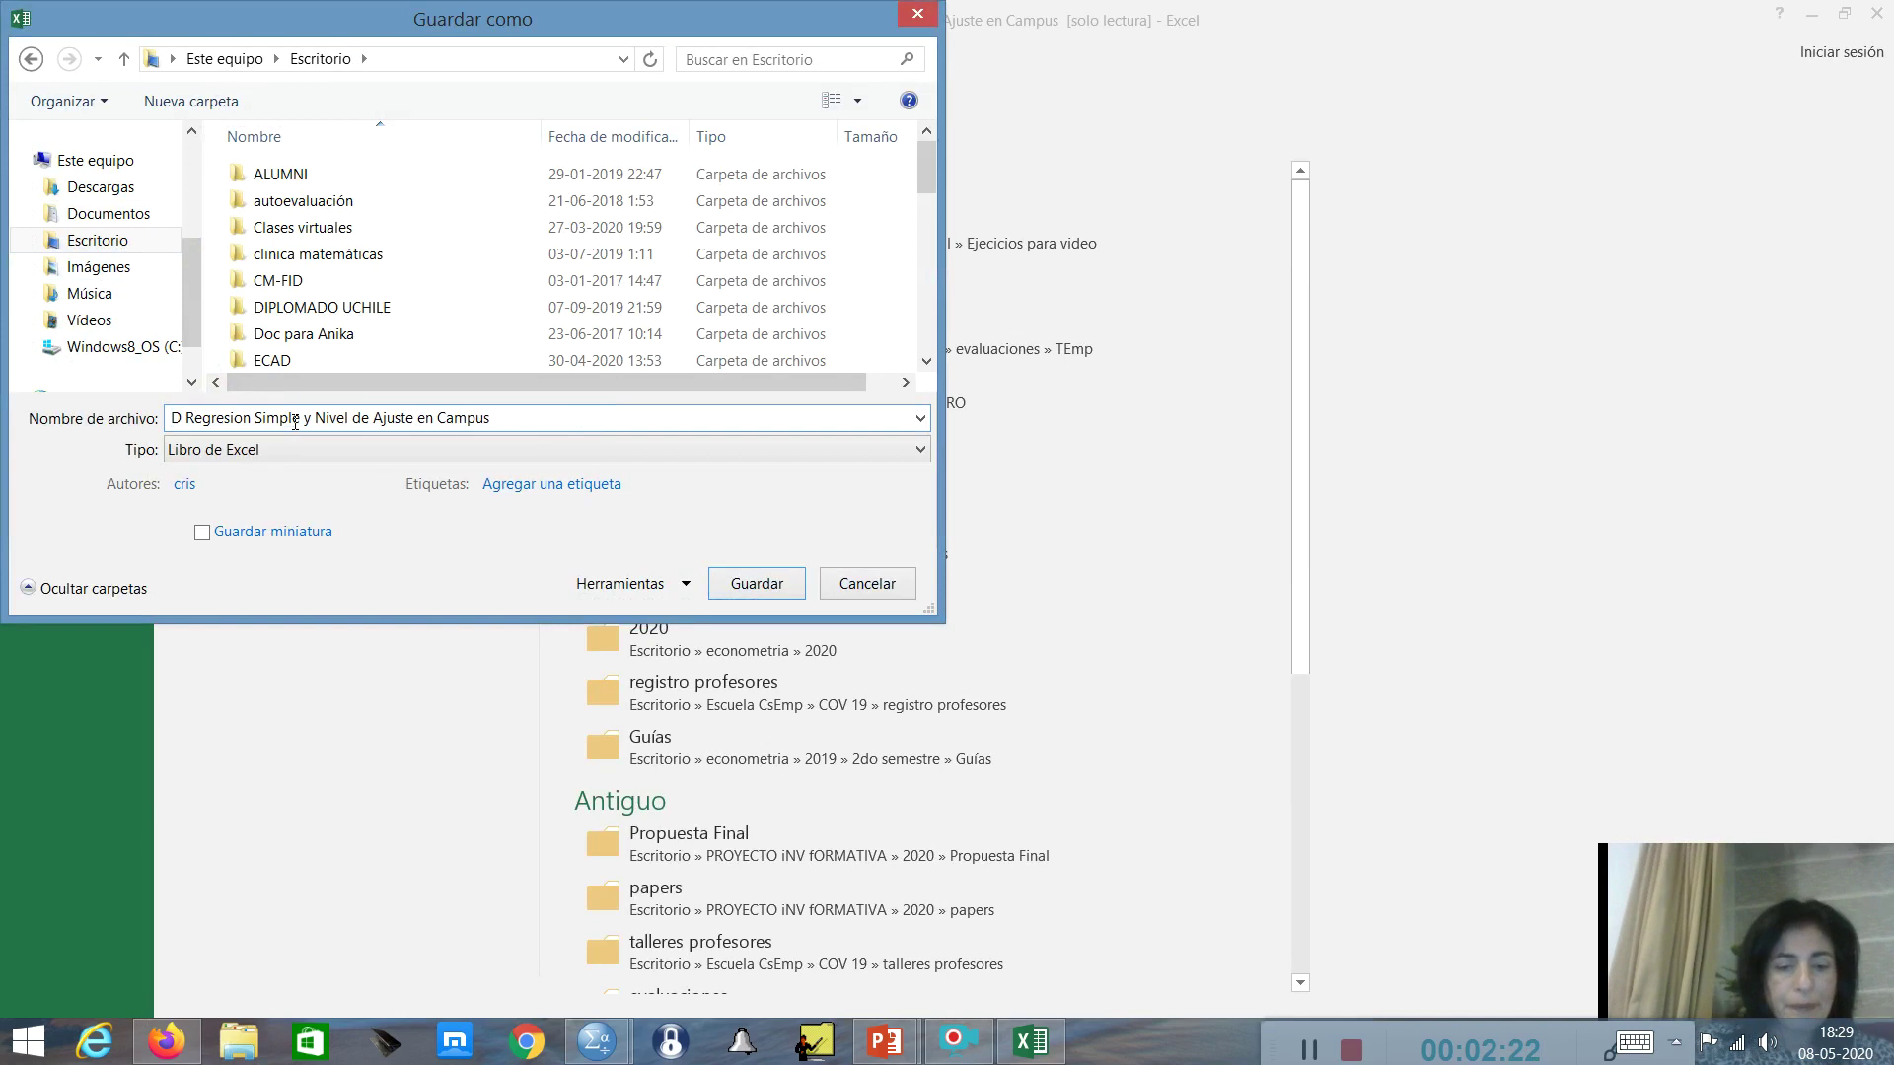
type("ata")
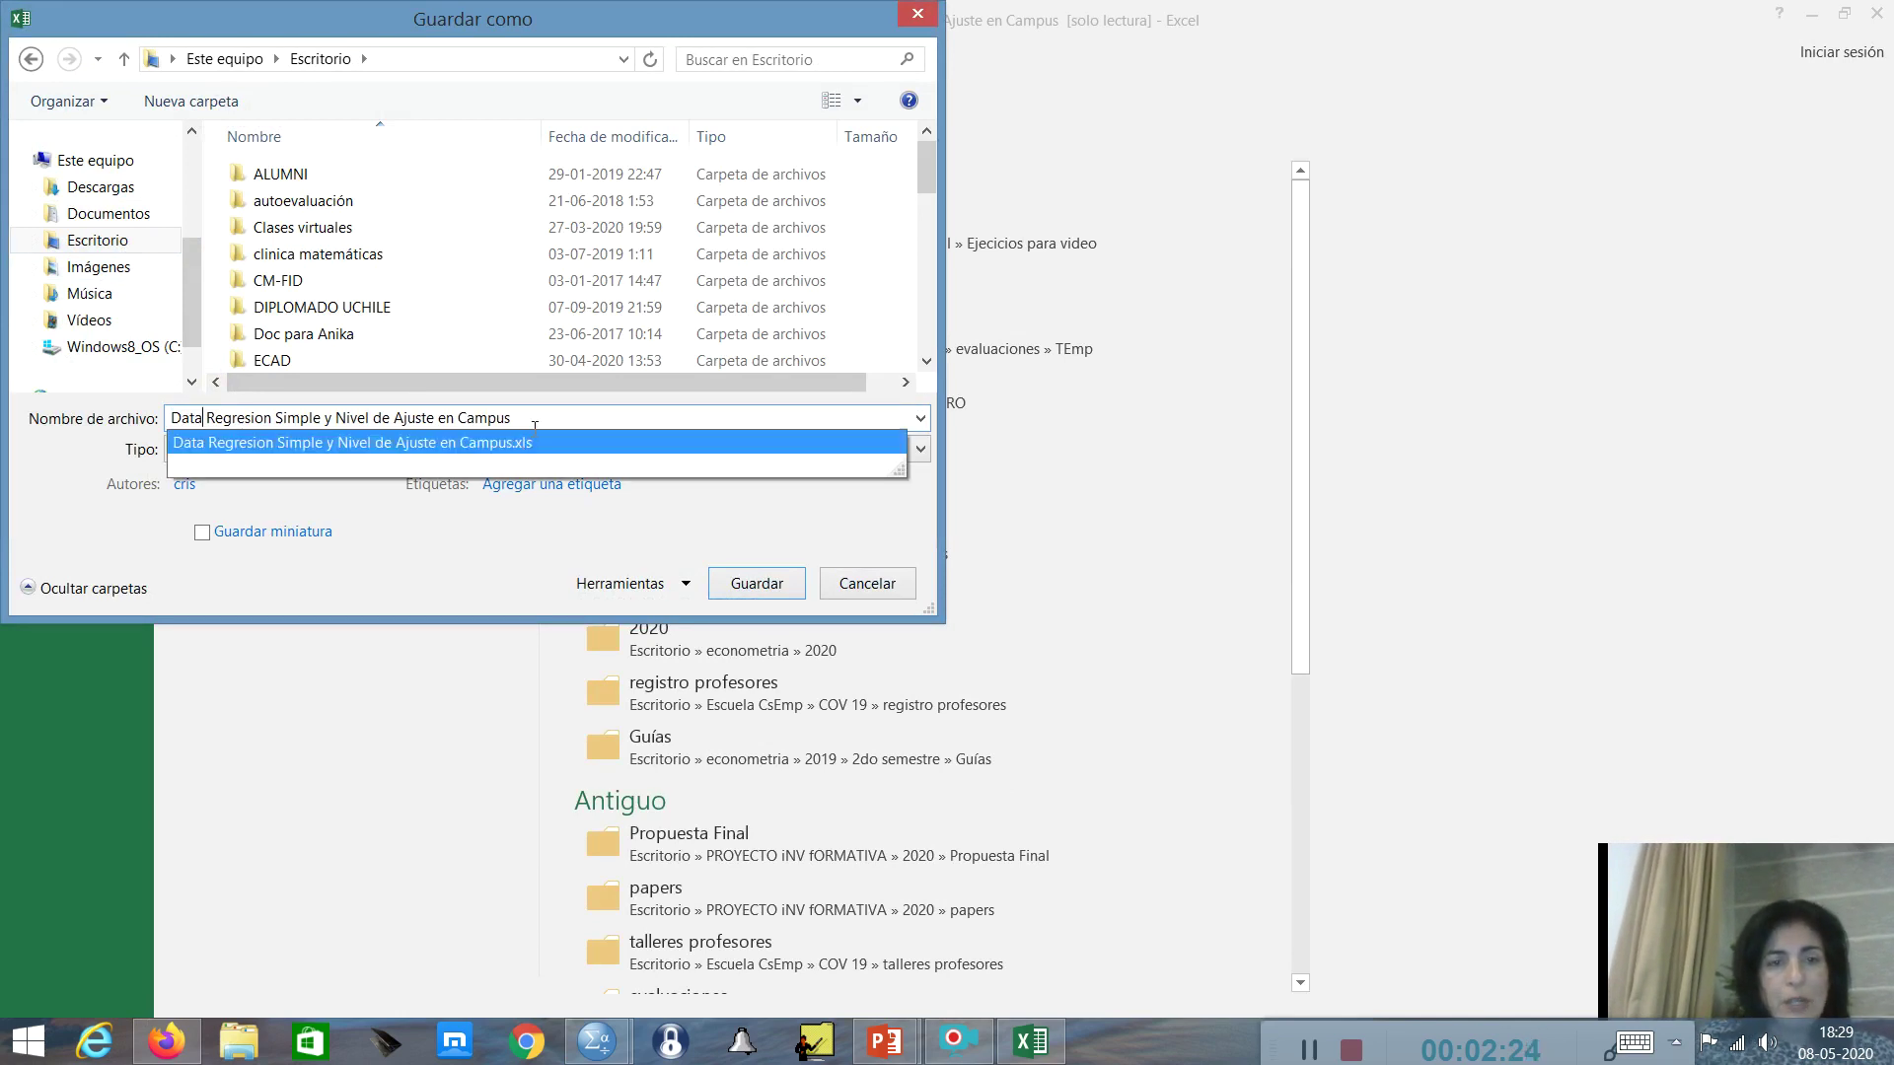
left_click_drag(529, 417, 445, 417)
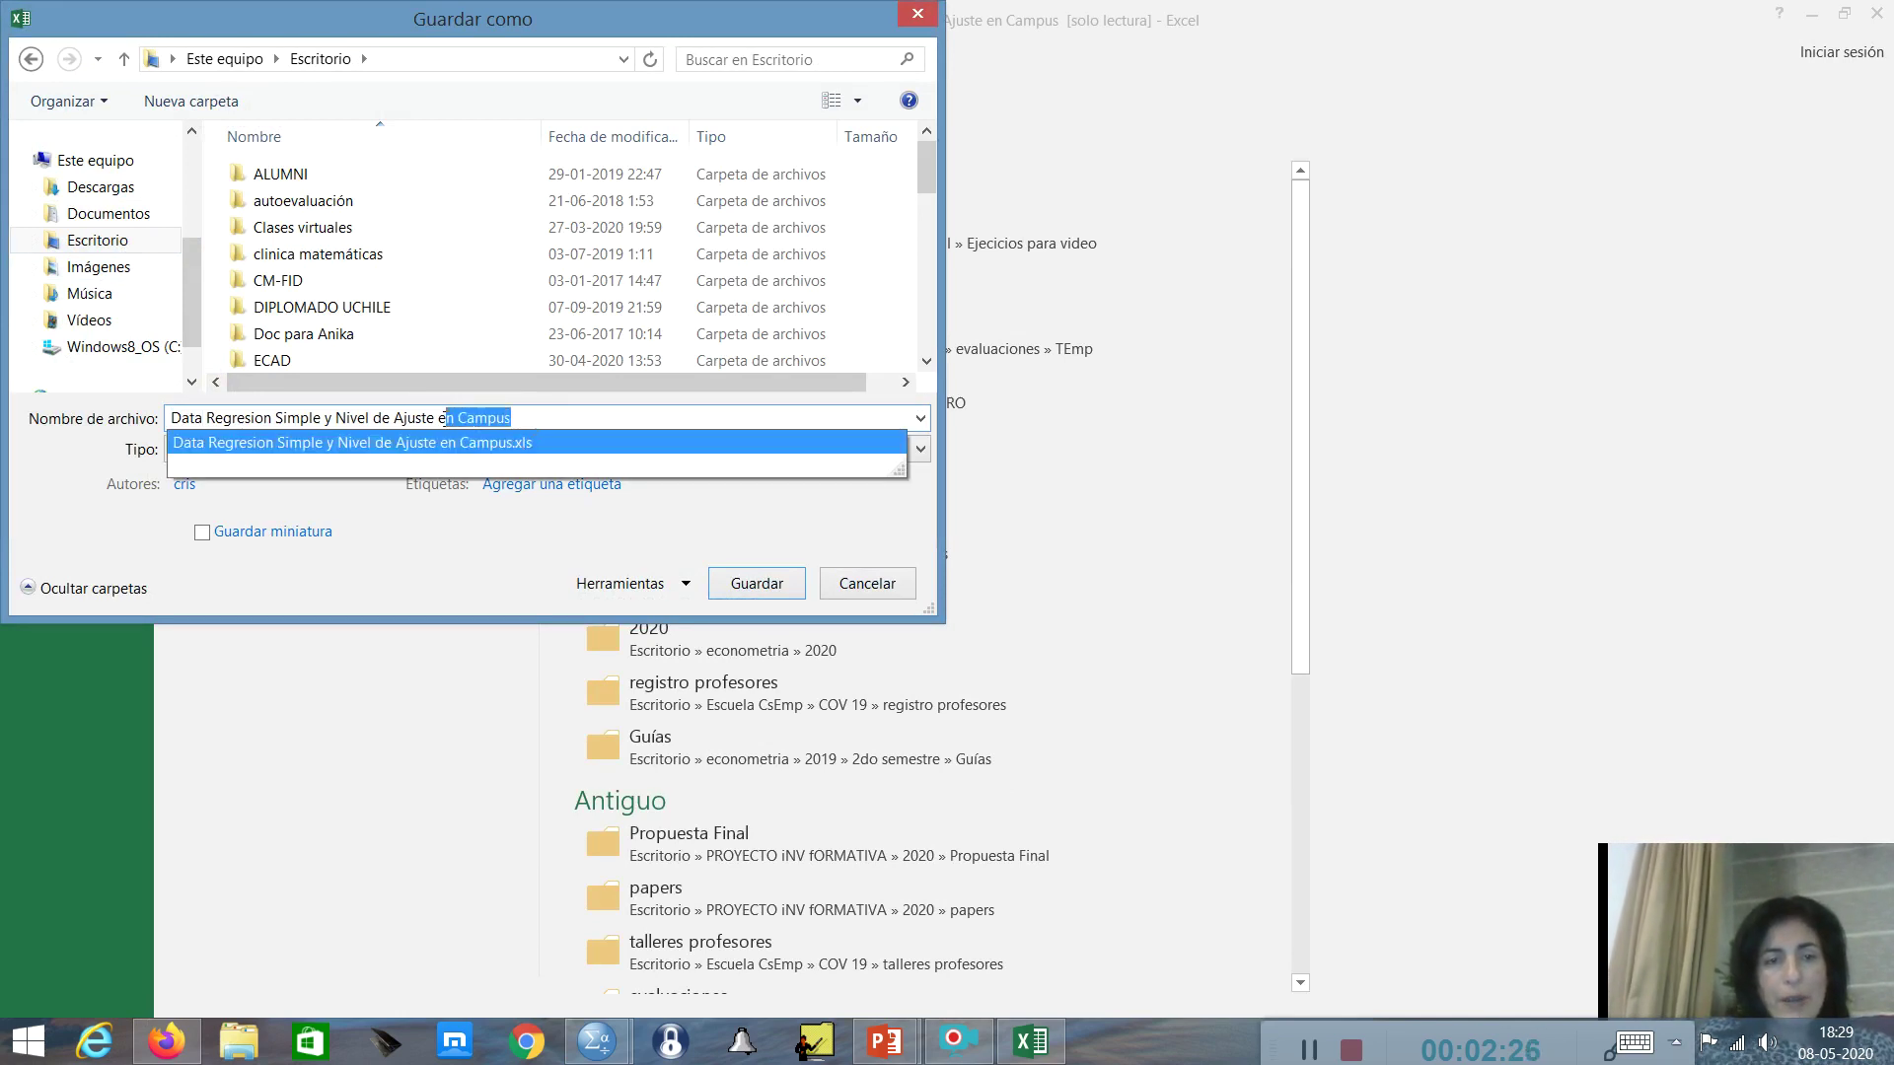
type("gretl")
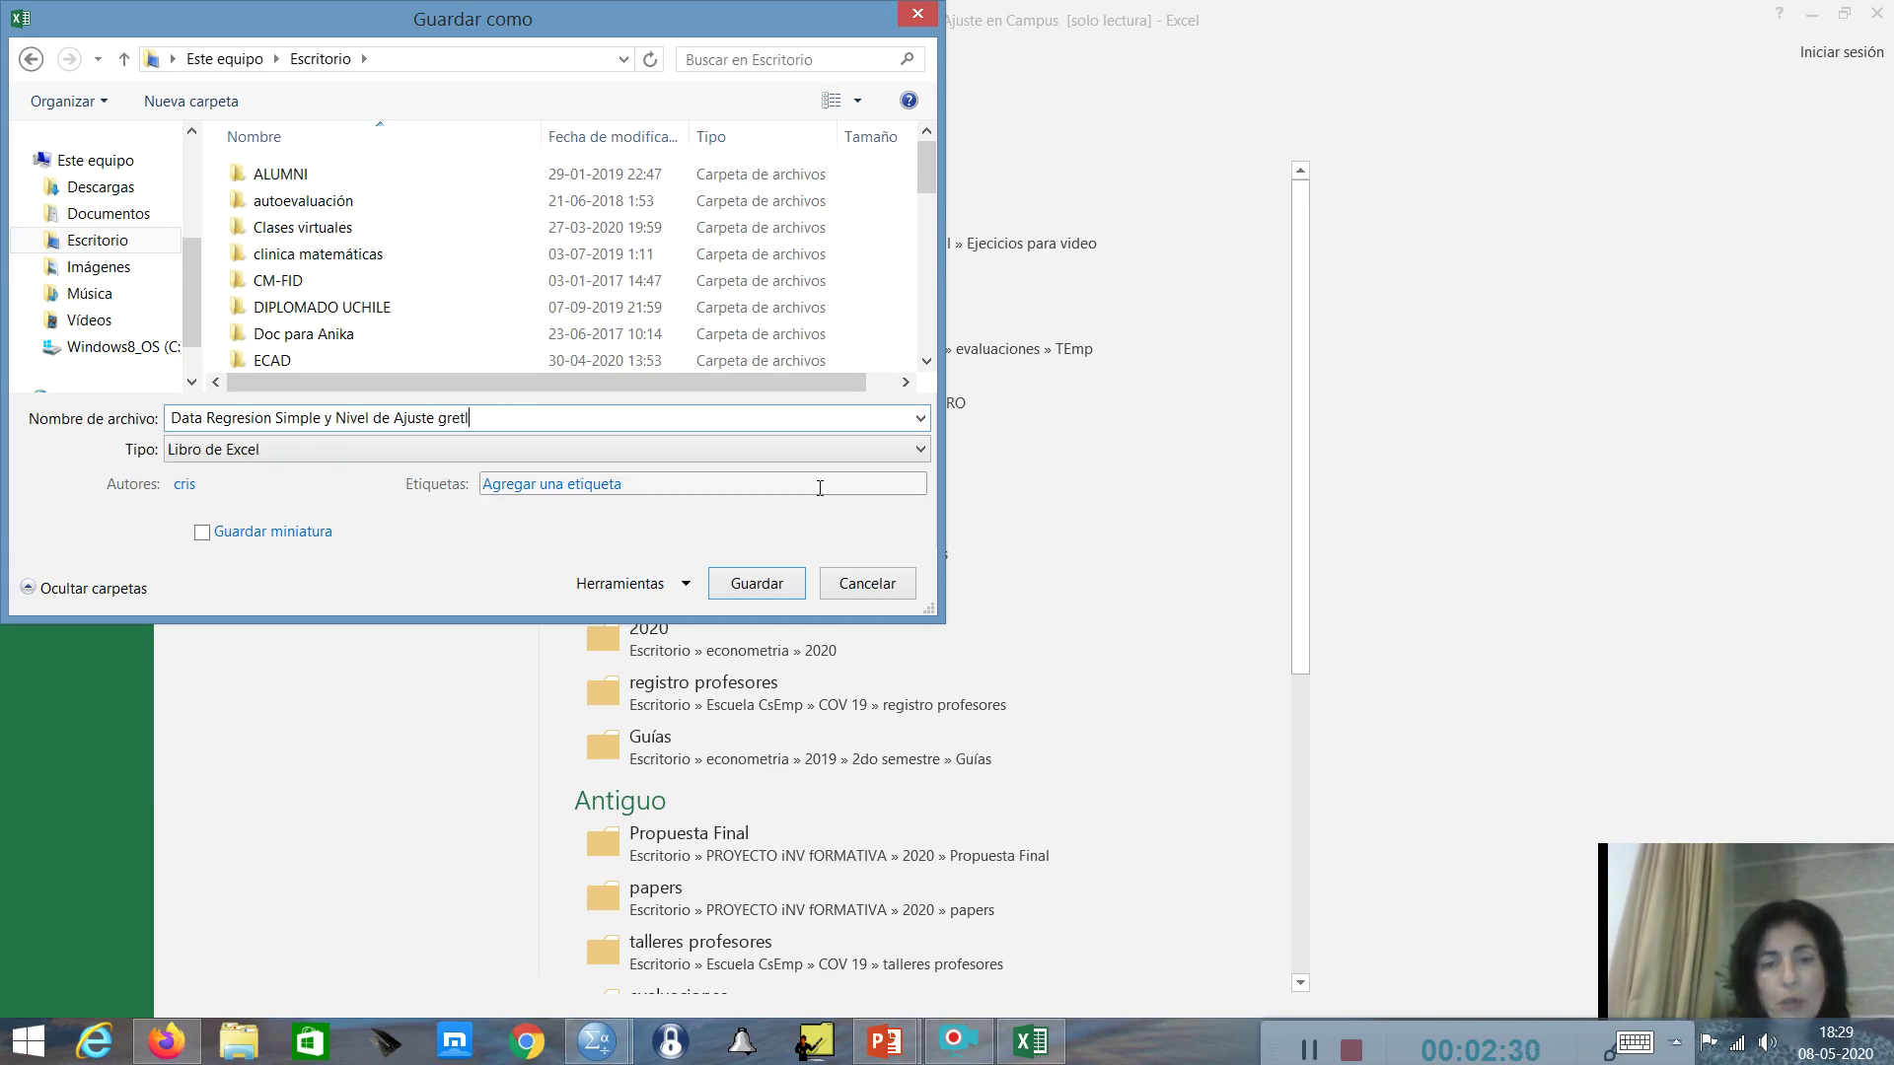
- Save the workbook copy in the Libro de Excel 97-2003 format, accepting the compatibility notice, and close it
left_click(923, 449)
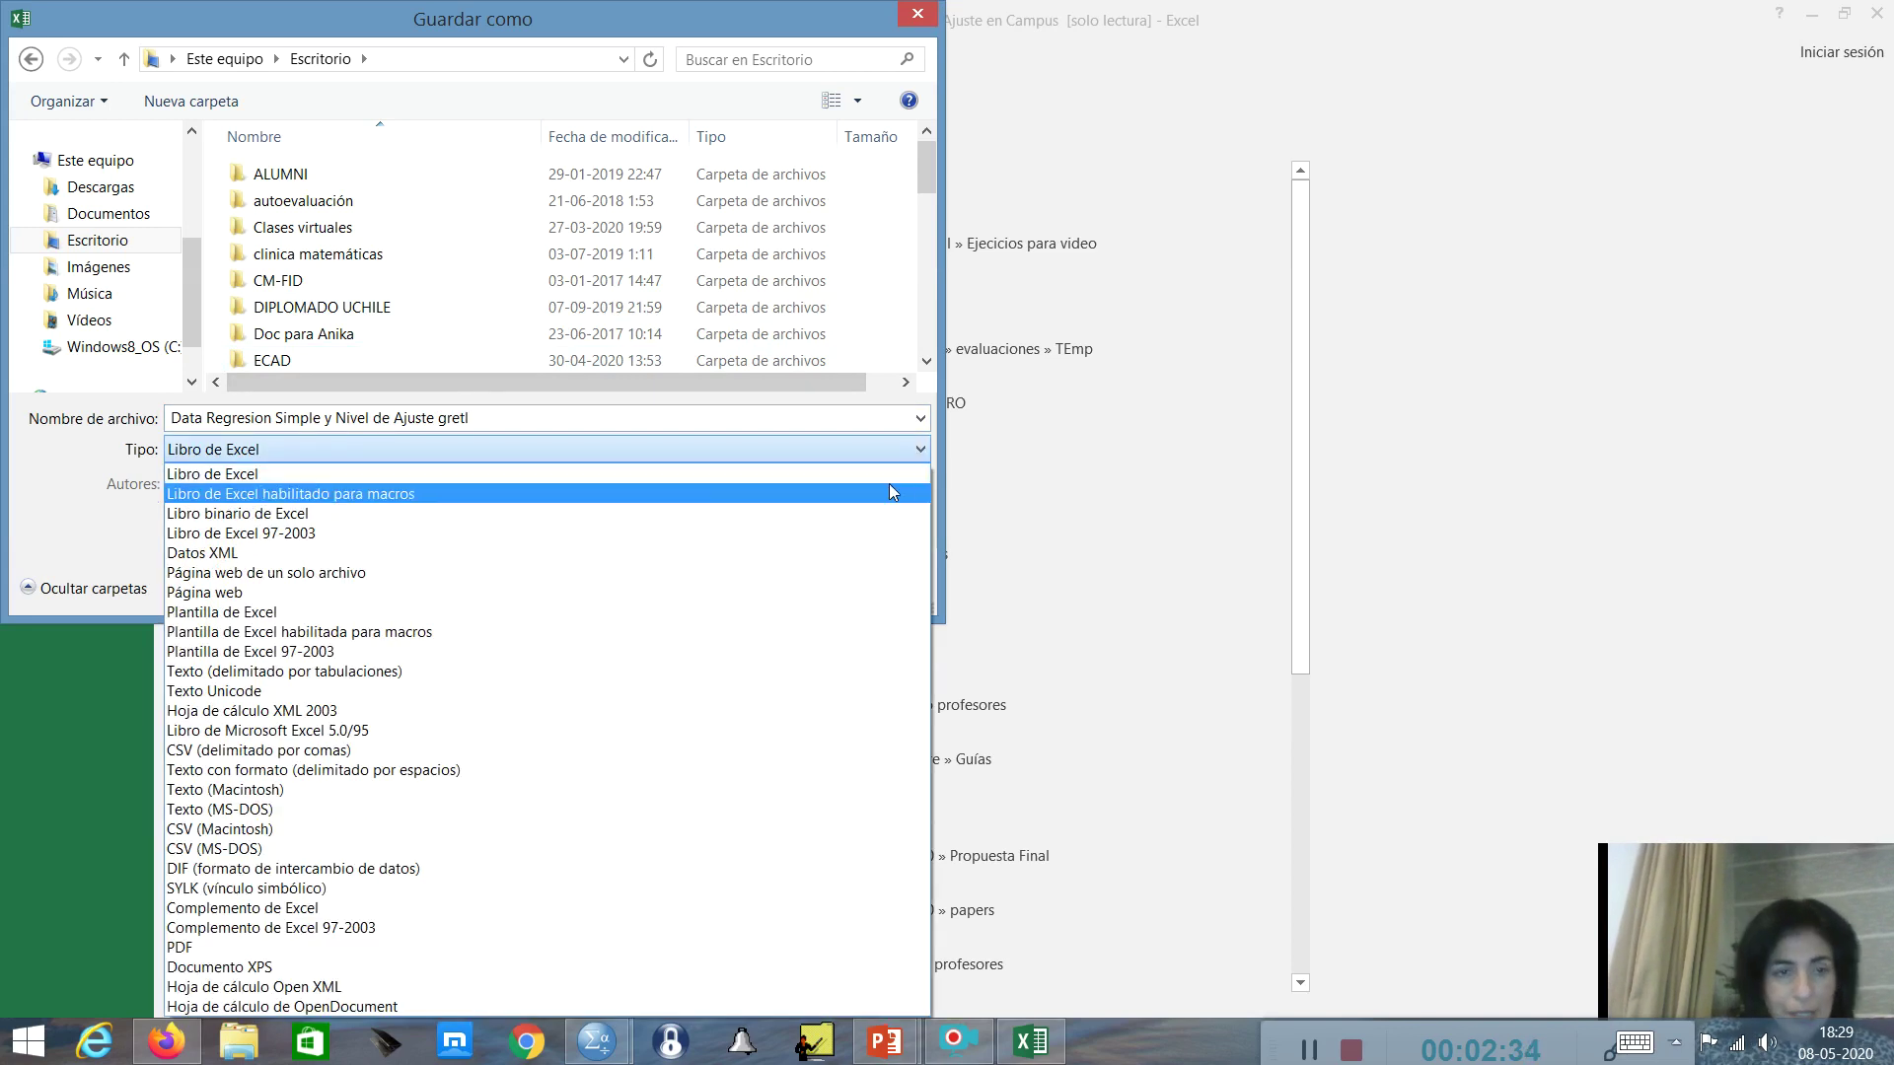
left_click(881, 532)
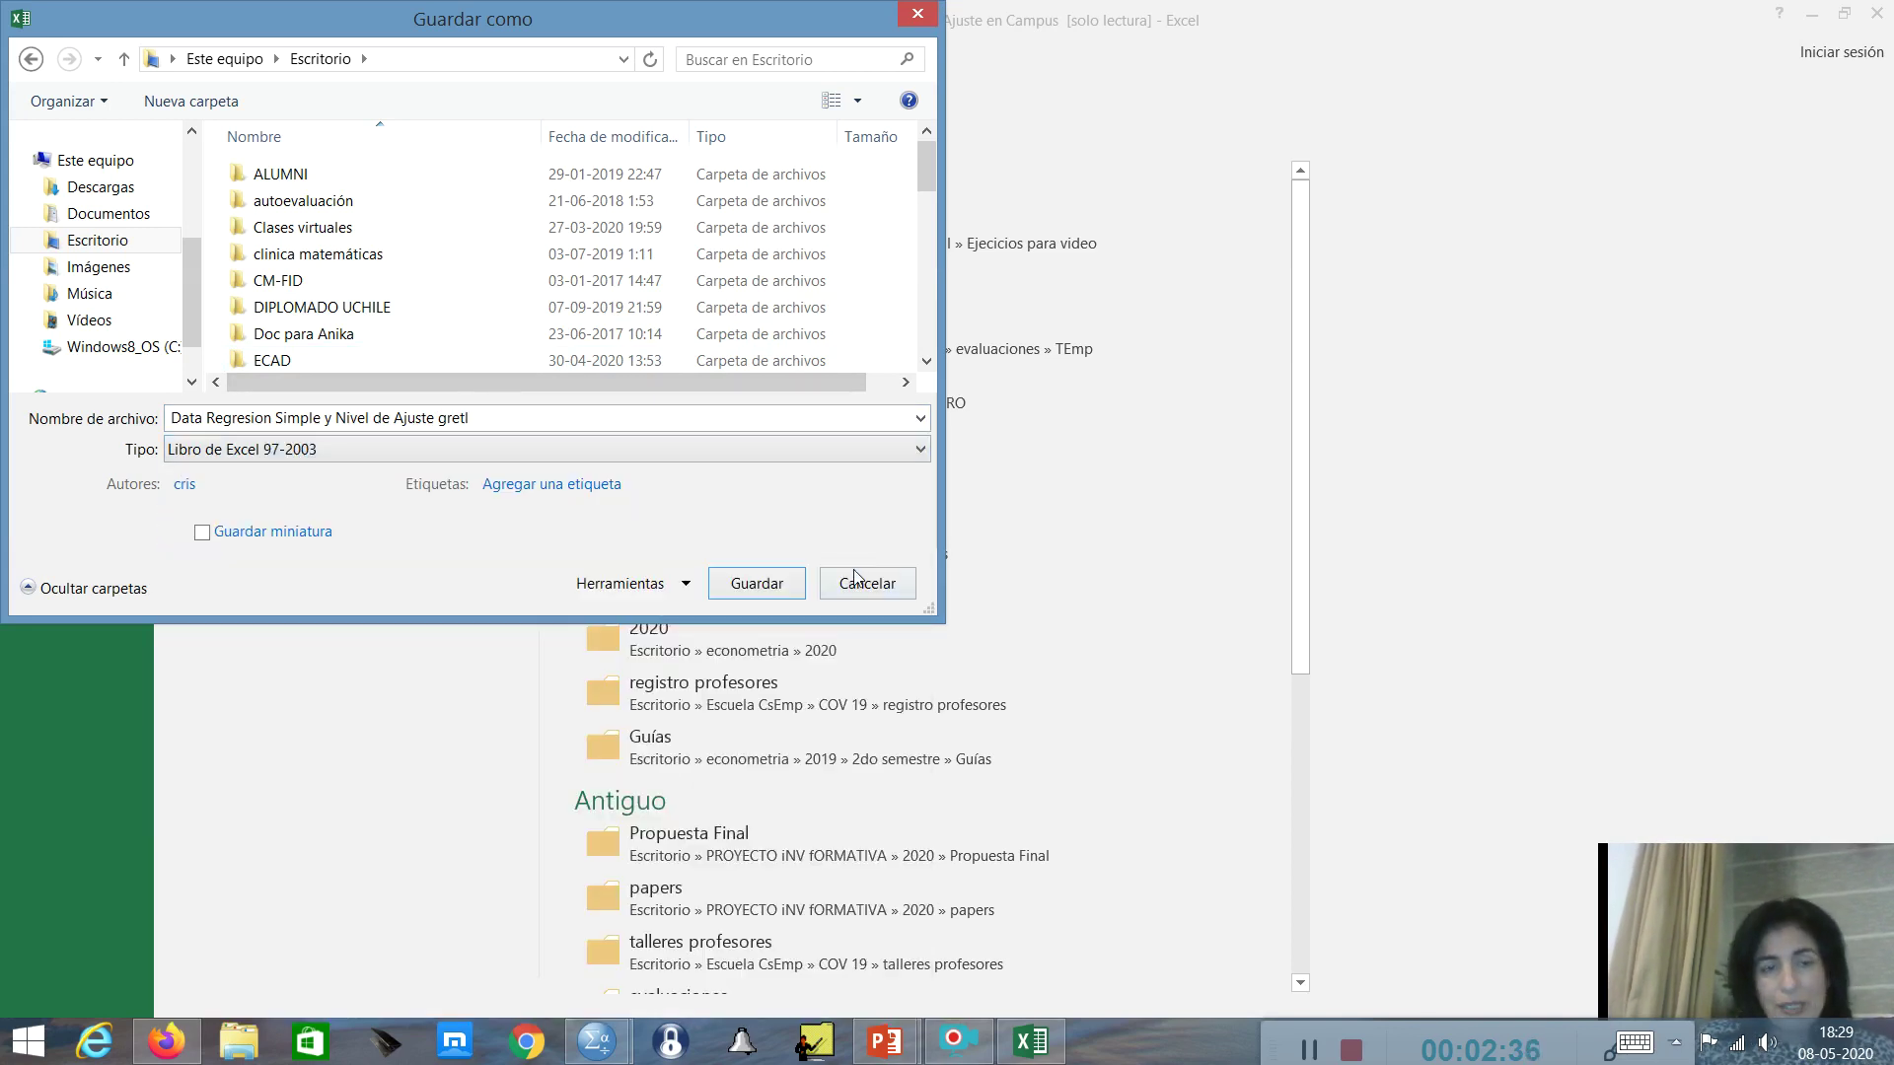
left_click(777, 585)
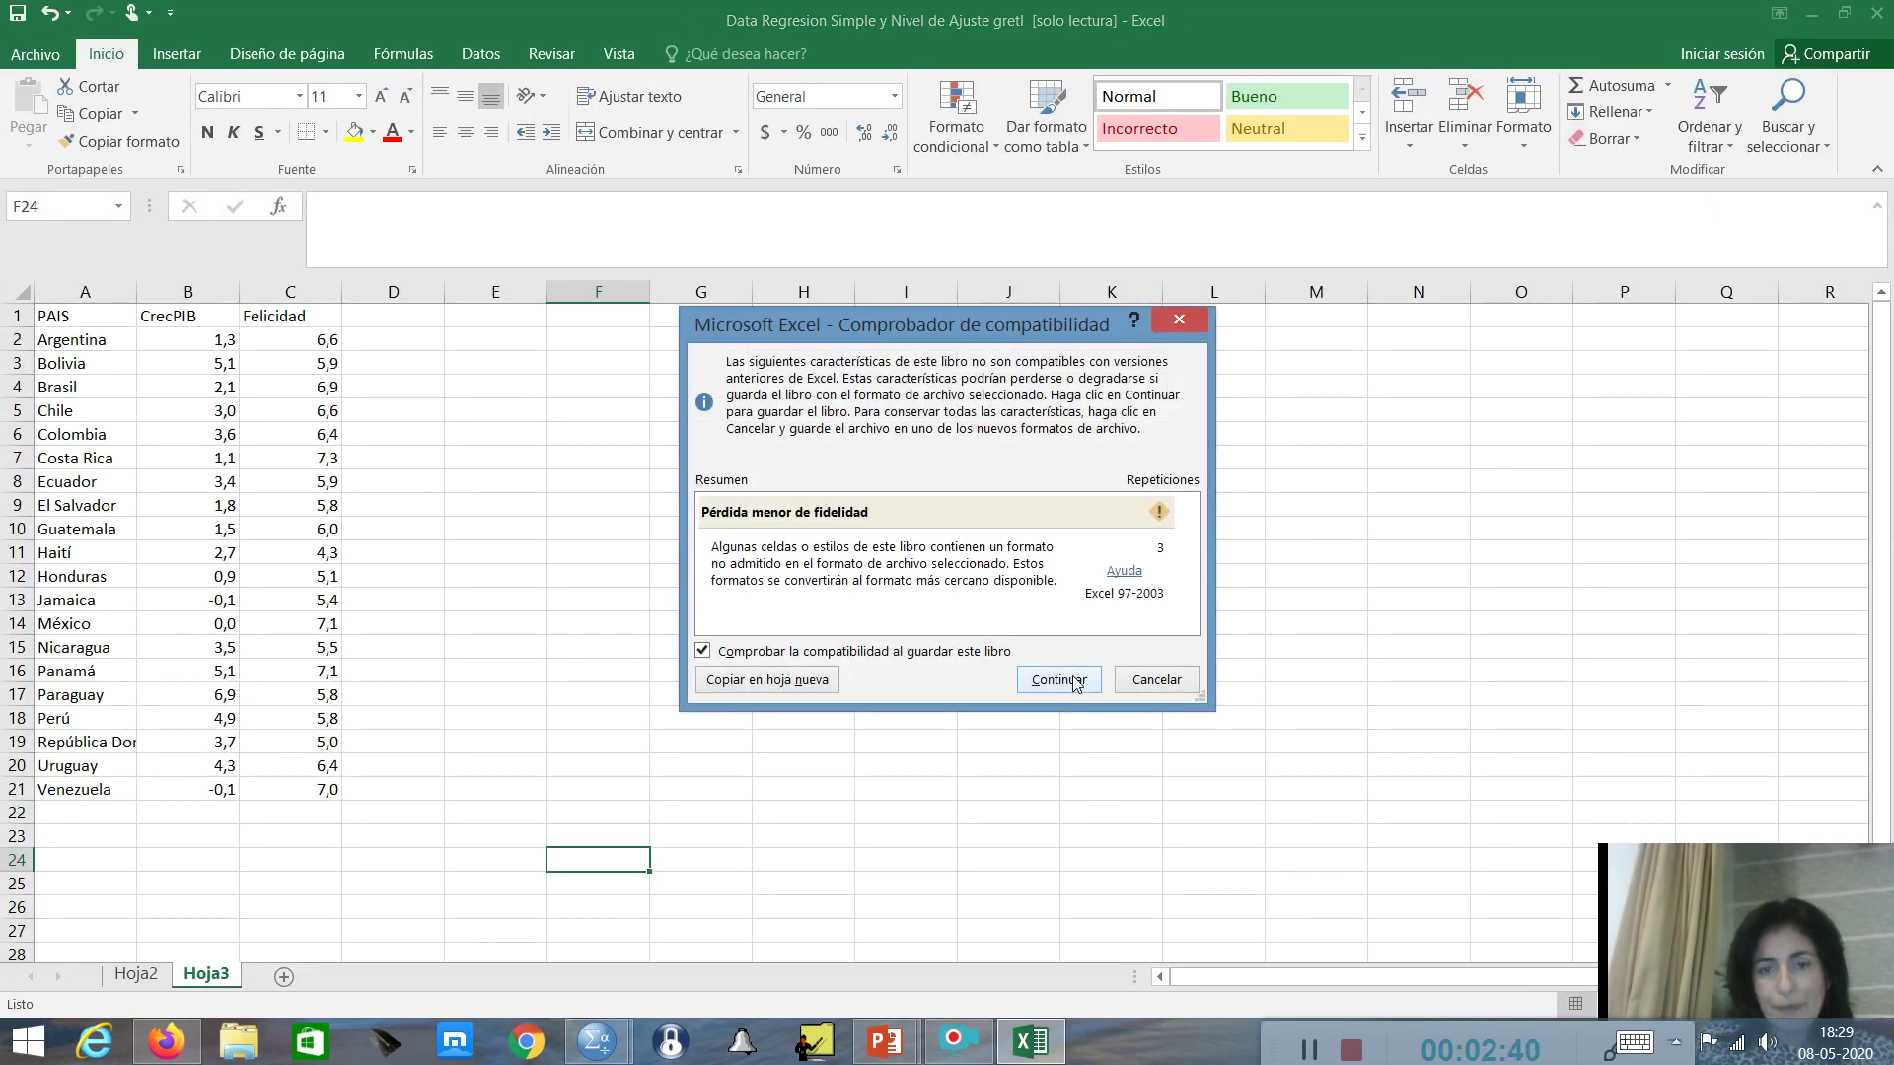
left_click(1058, 679)
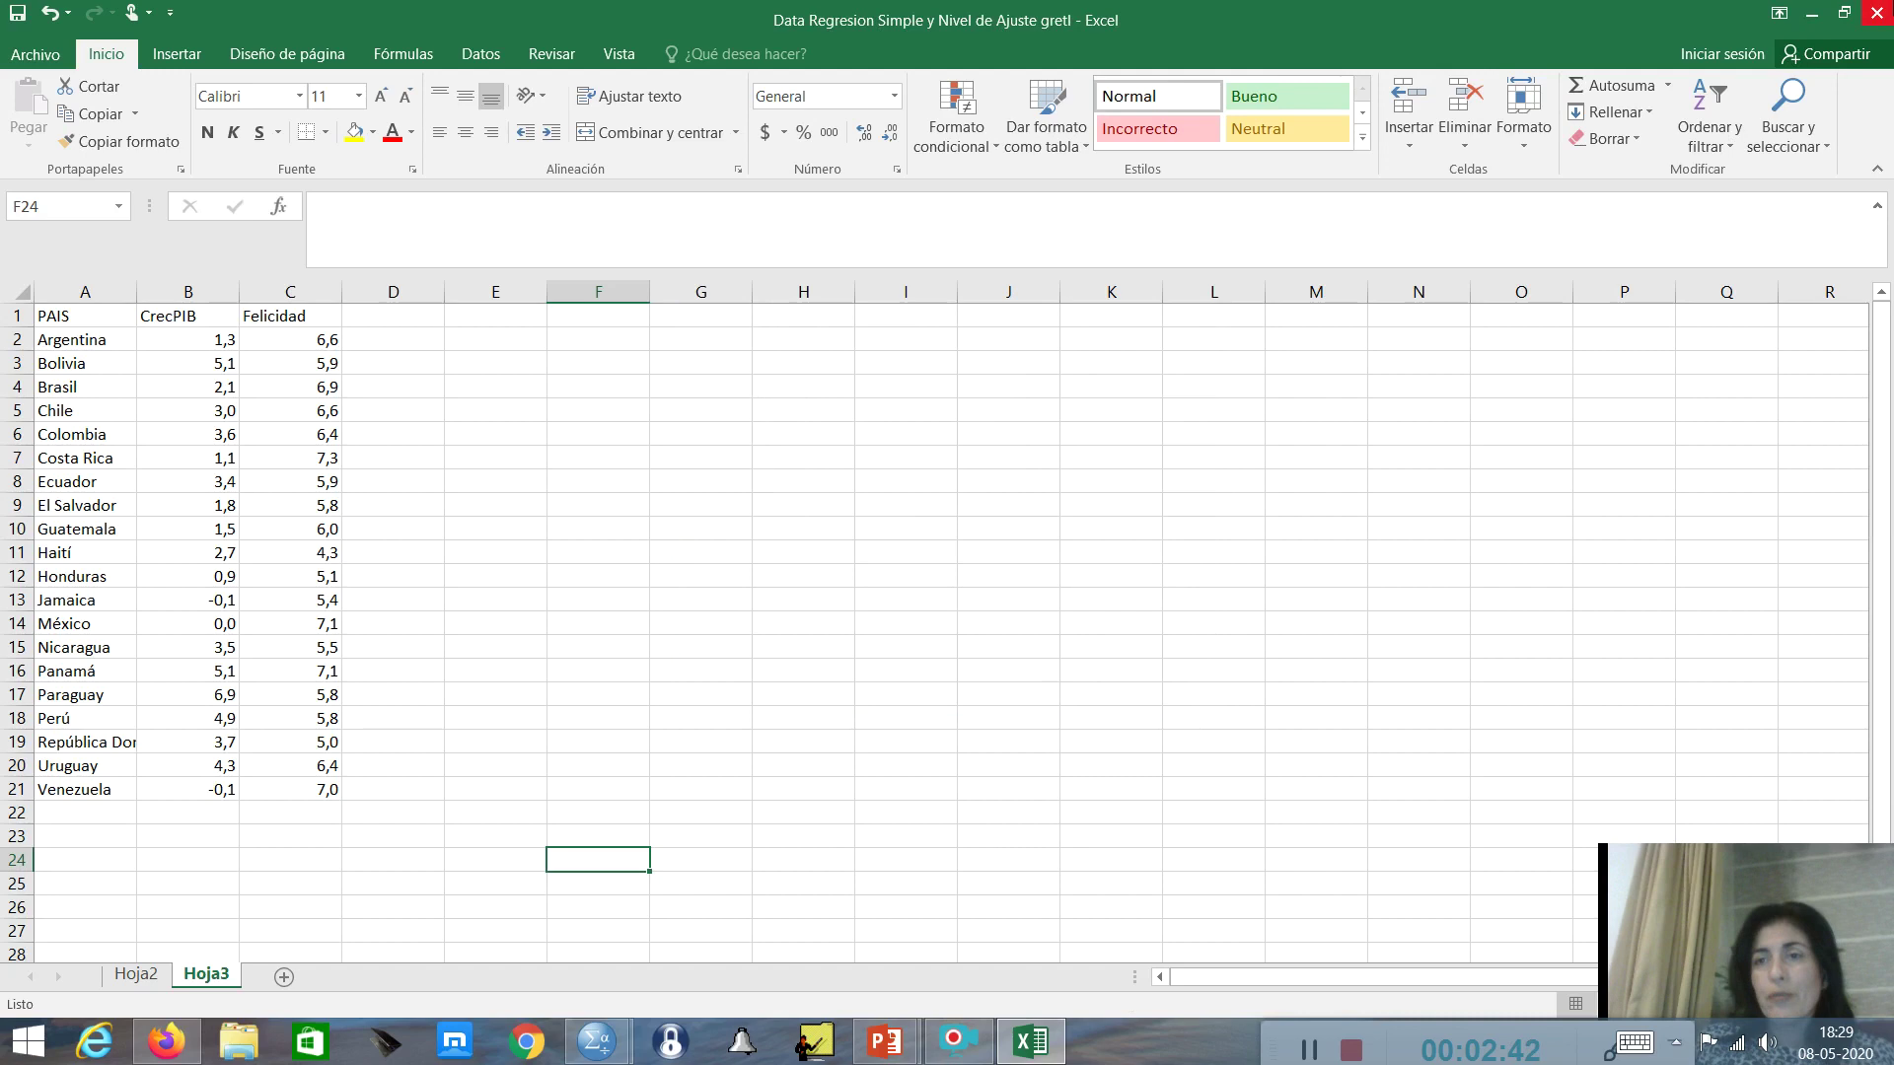
left_click(1879, 13)
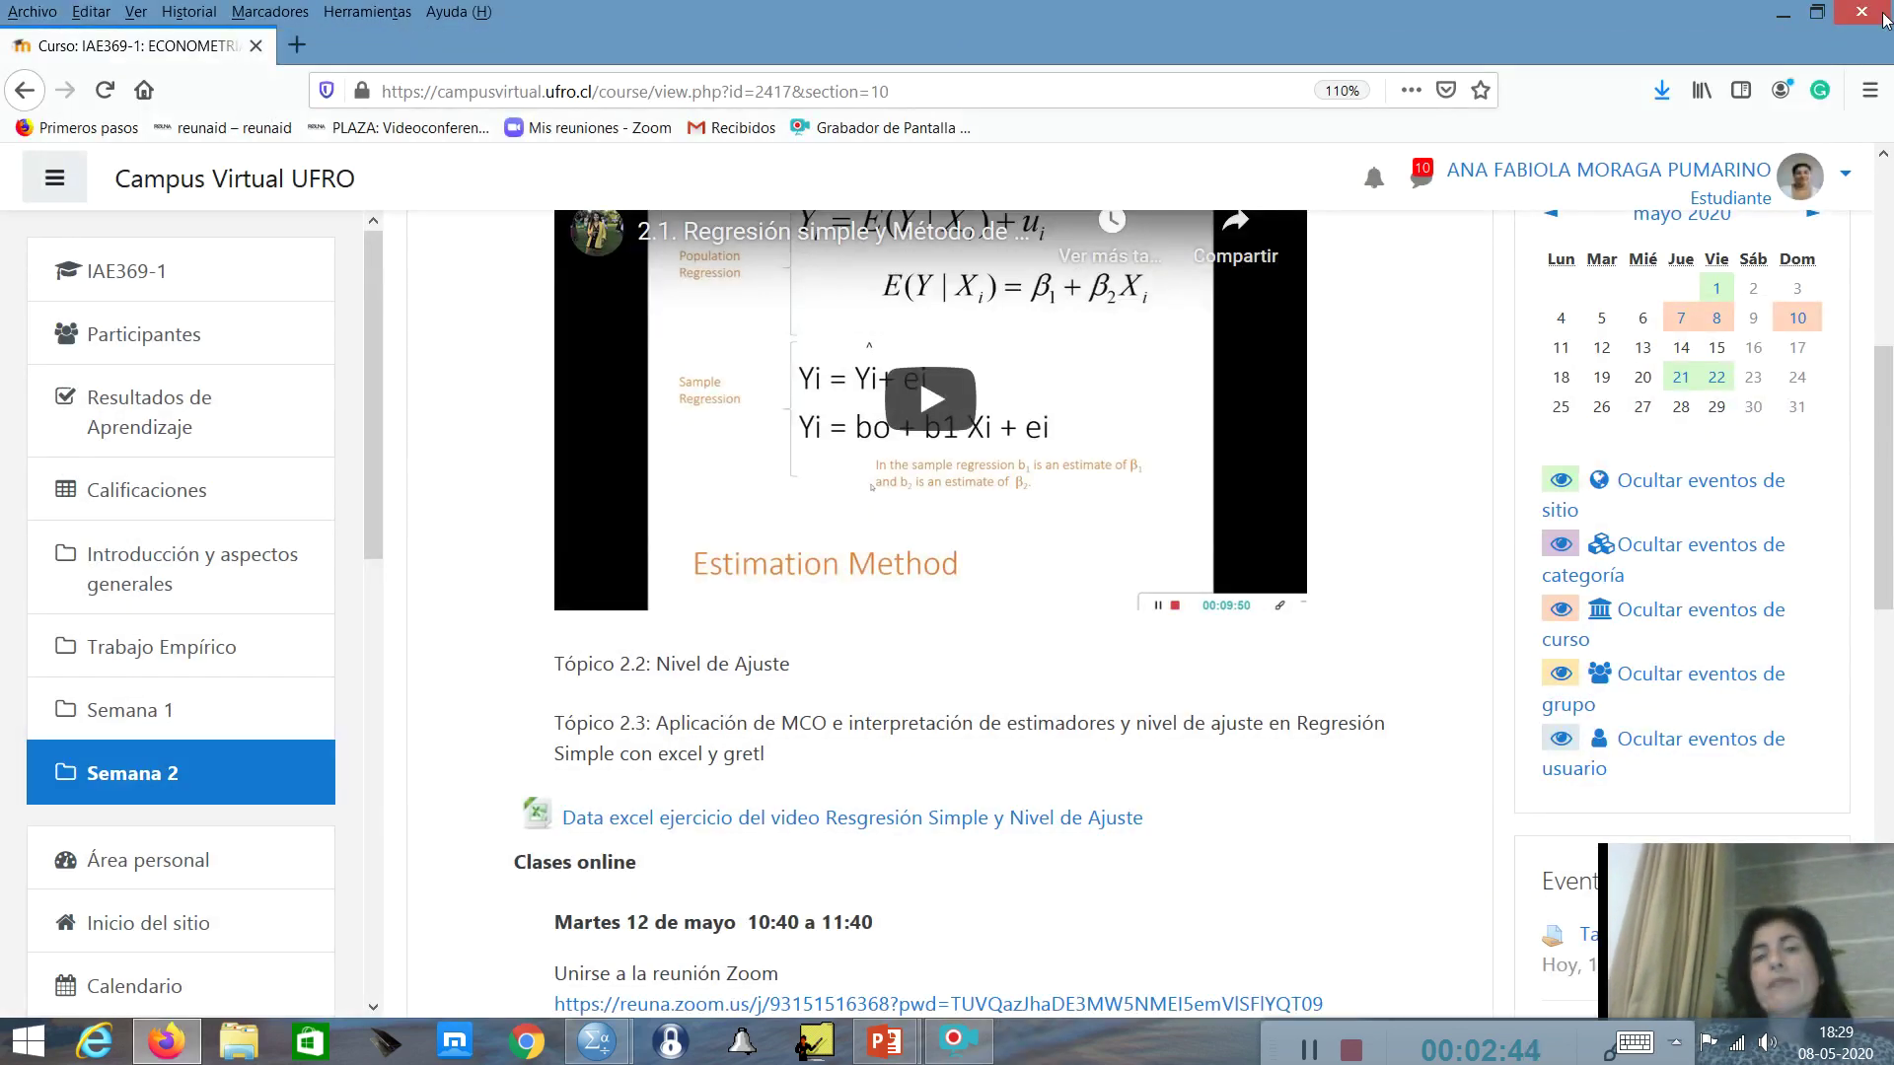
- Return to the desktop and launch gretl, moving its window clear of the saved Excel file
left_click(1882, 16)
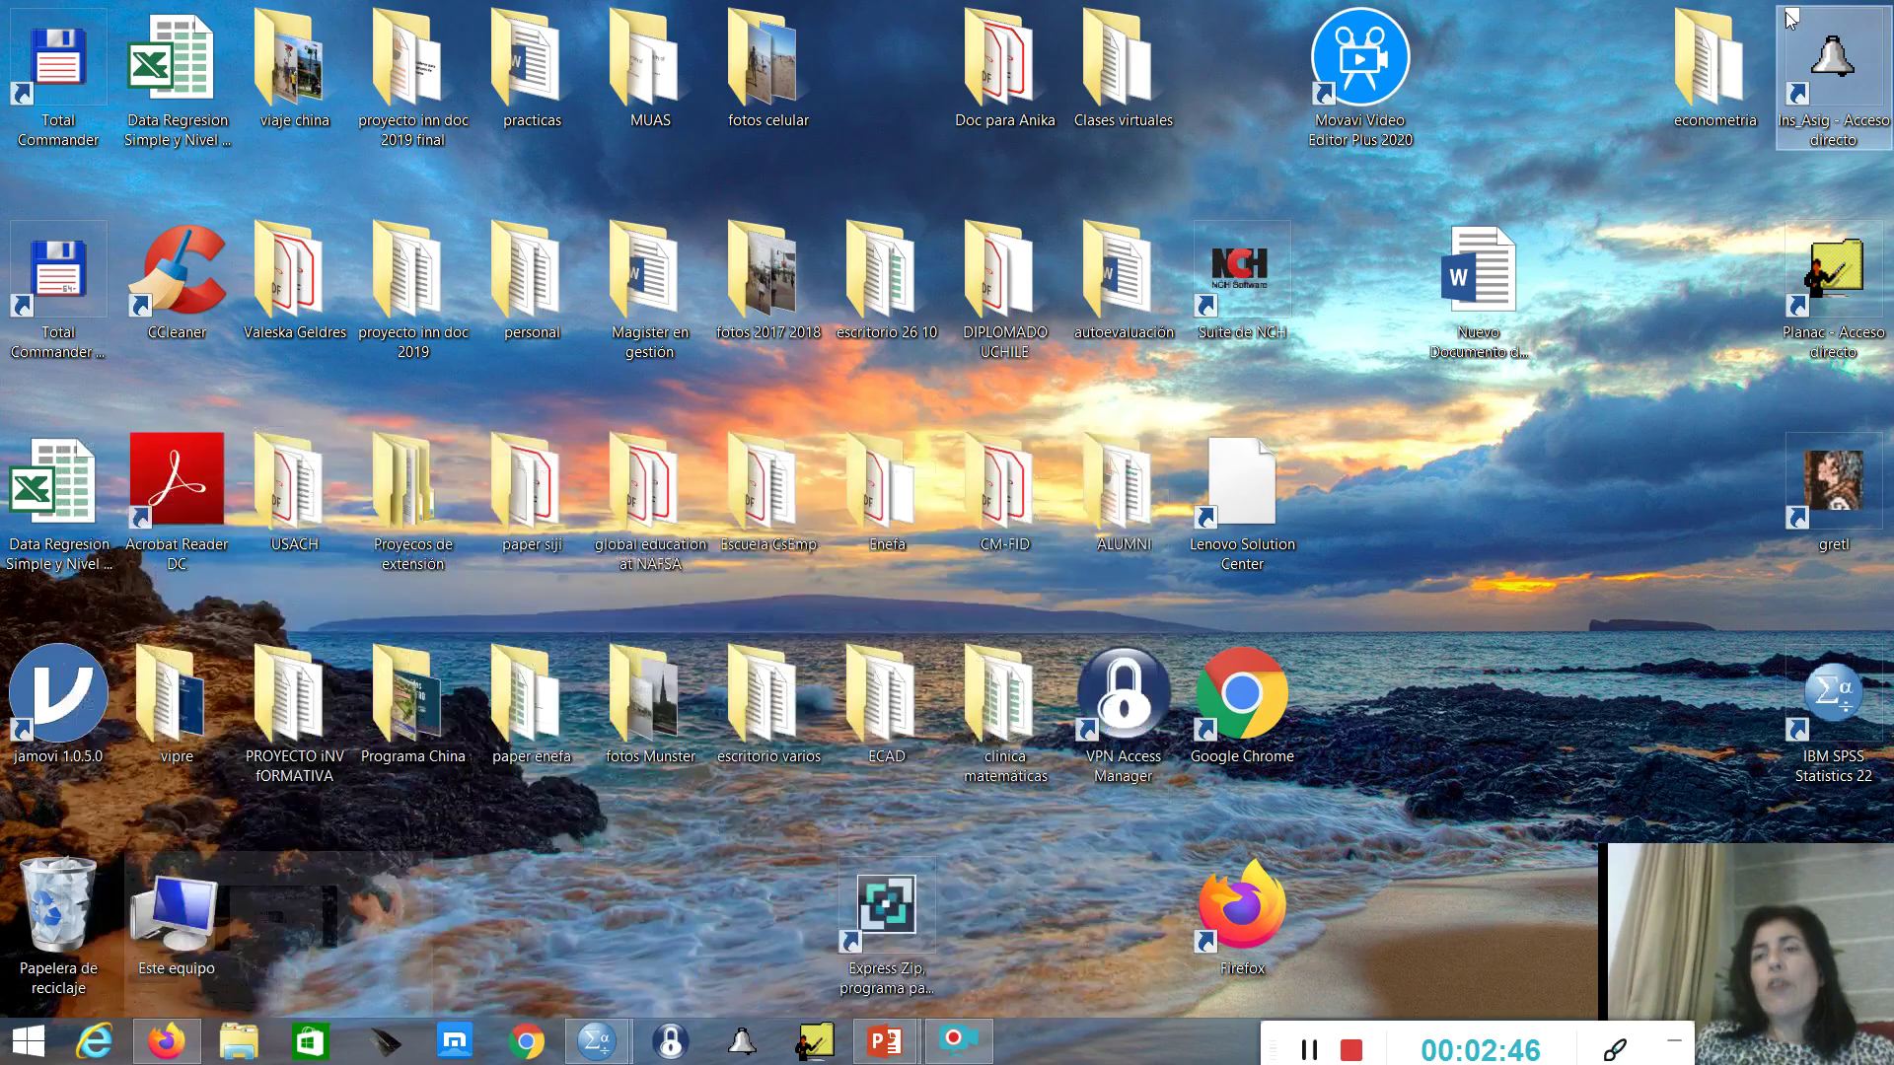
double_click(1831, 498)
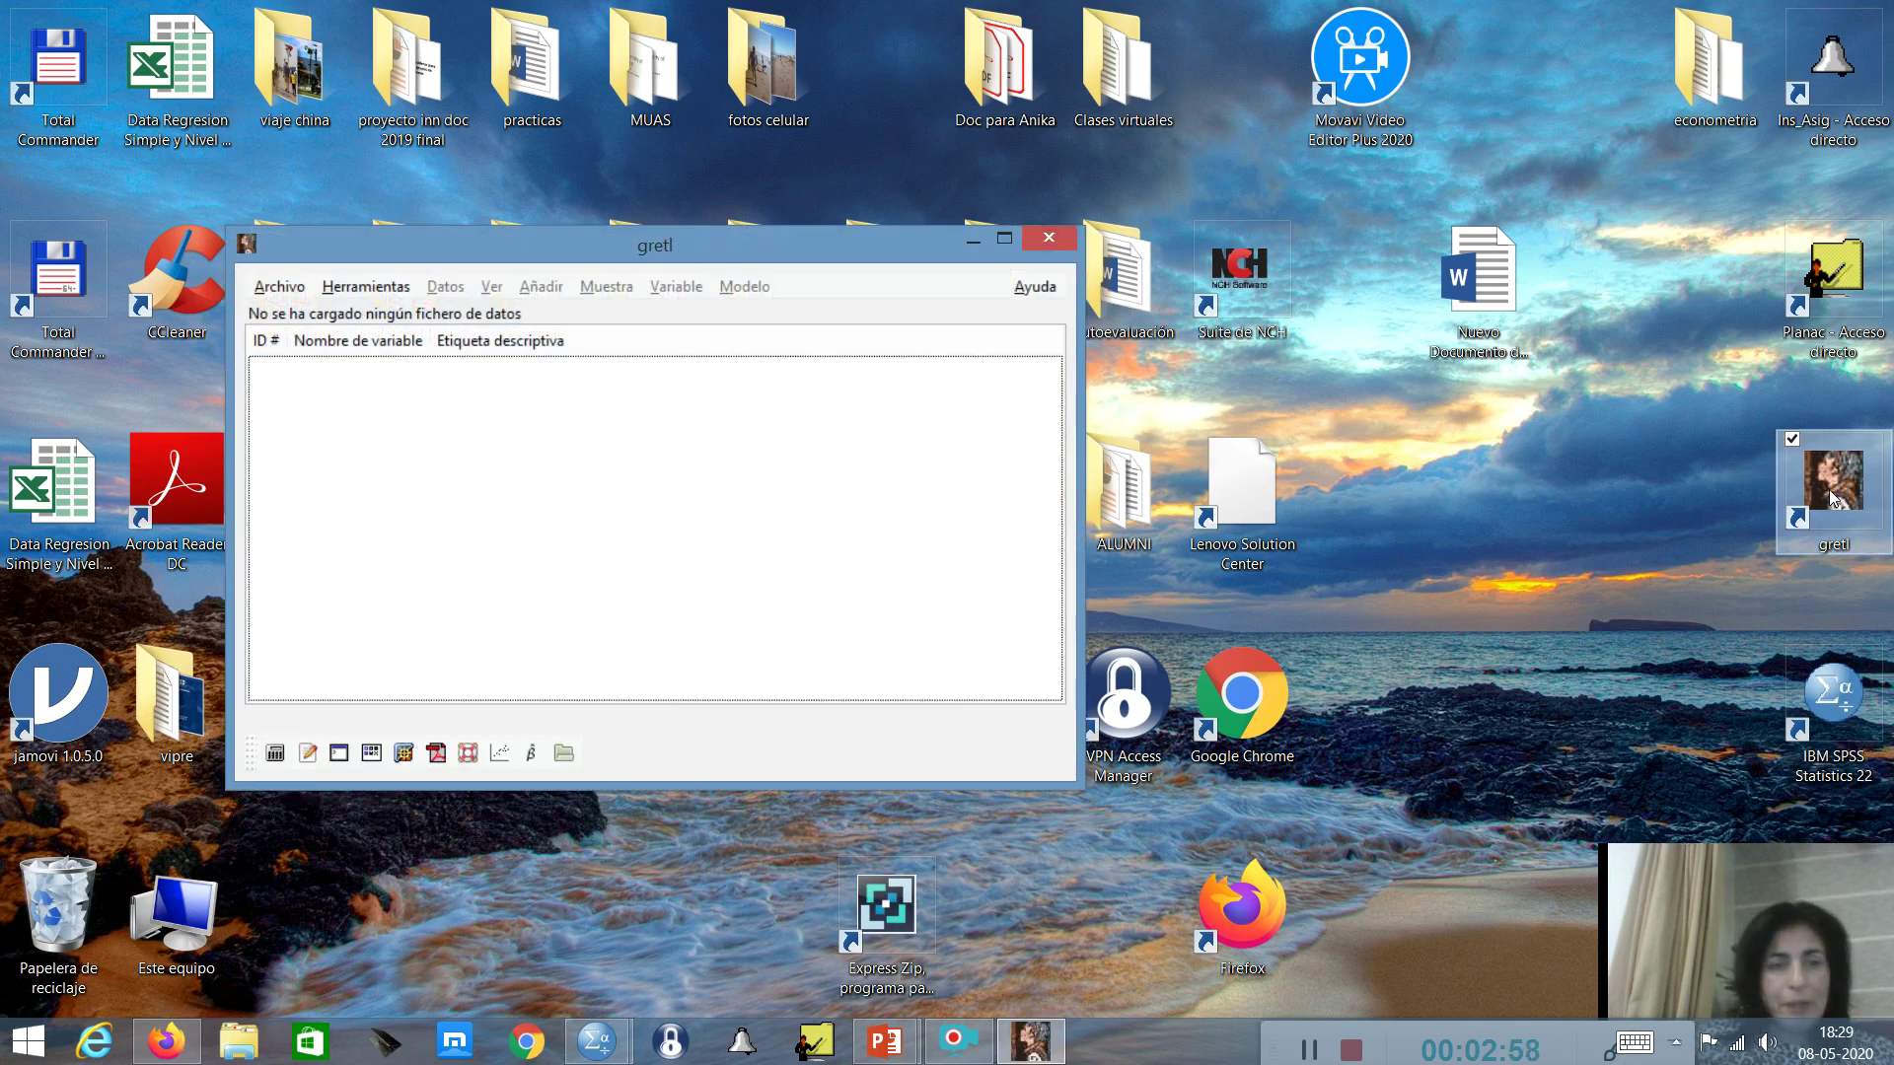
left_click_drag(736, 245, 992, 127)
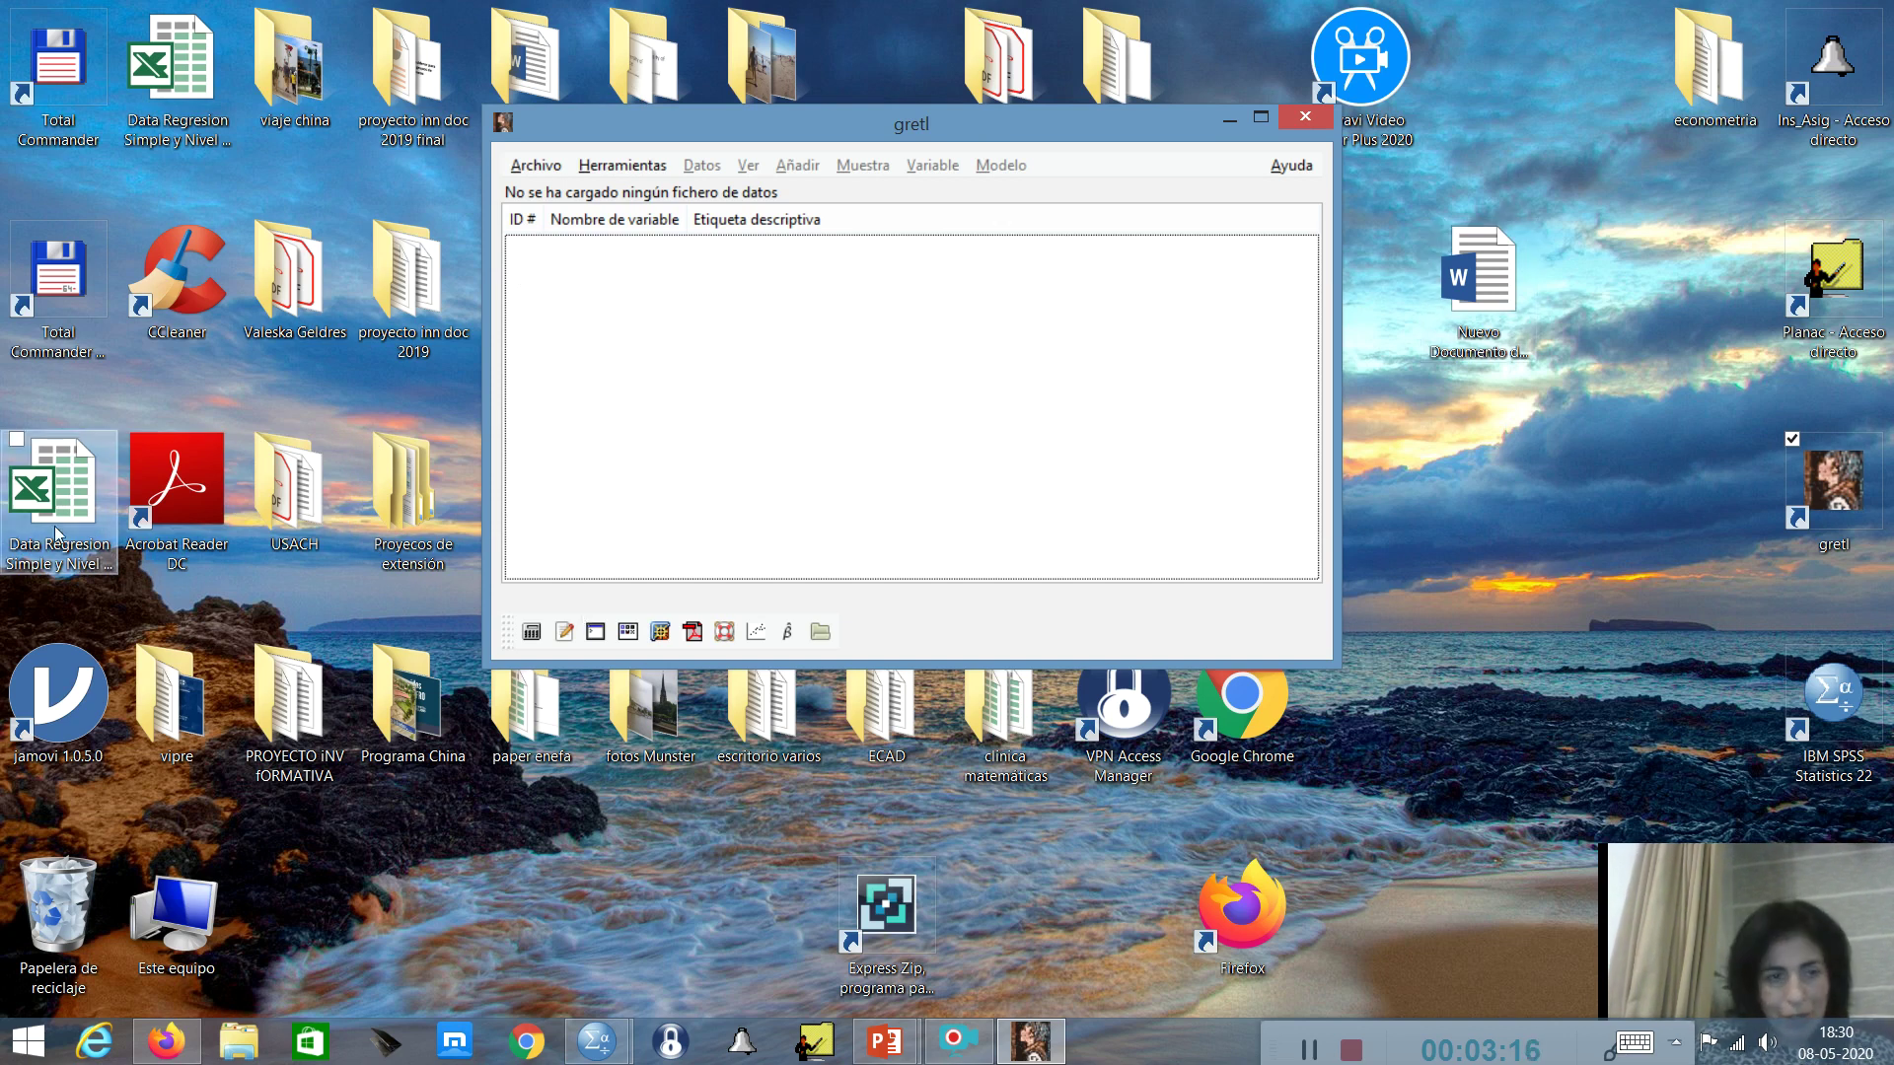
- Import "Data Regresion Simple y Nivel de Ajuste gretl.xls" into gretl from sheet Hoja3, starting at column 2 and row 1
left_click_drag(59, 499, 602, 444)
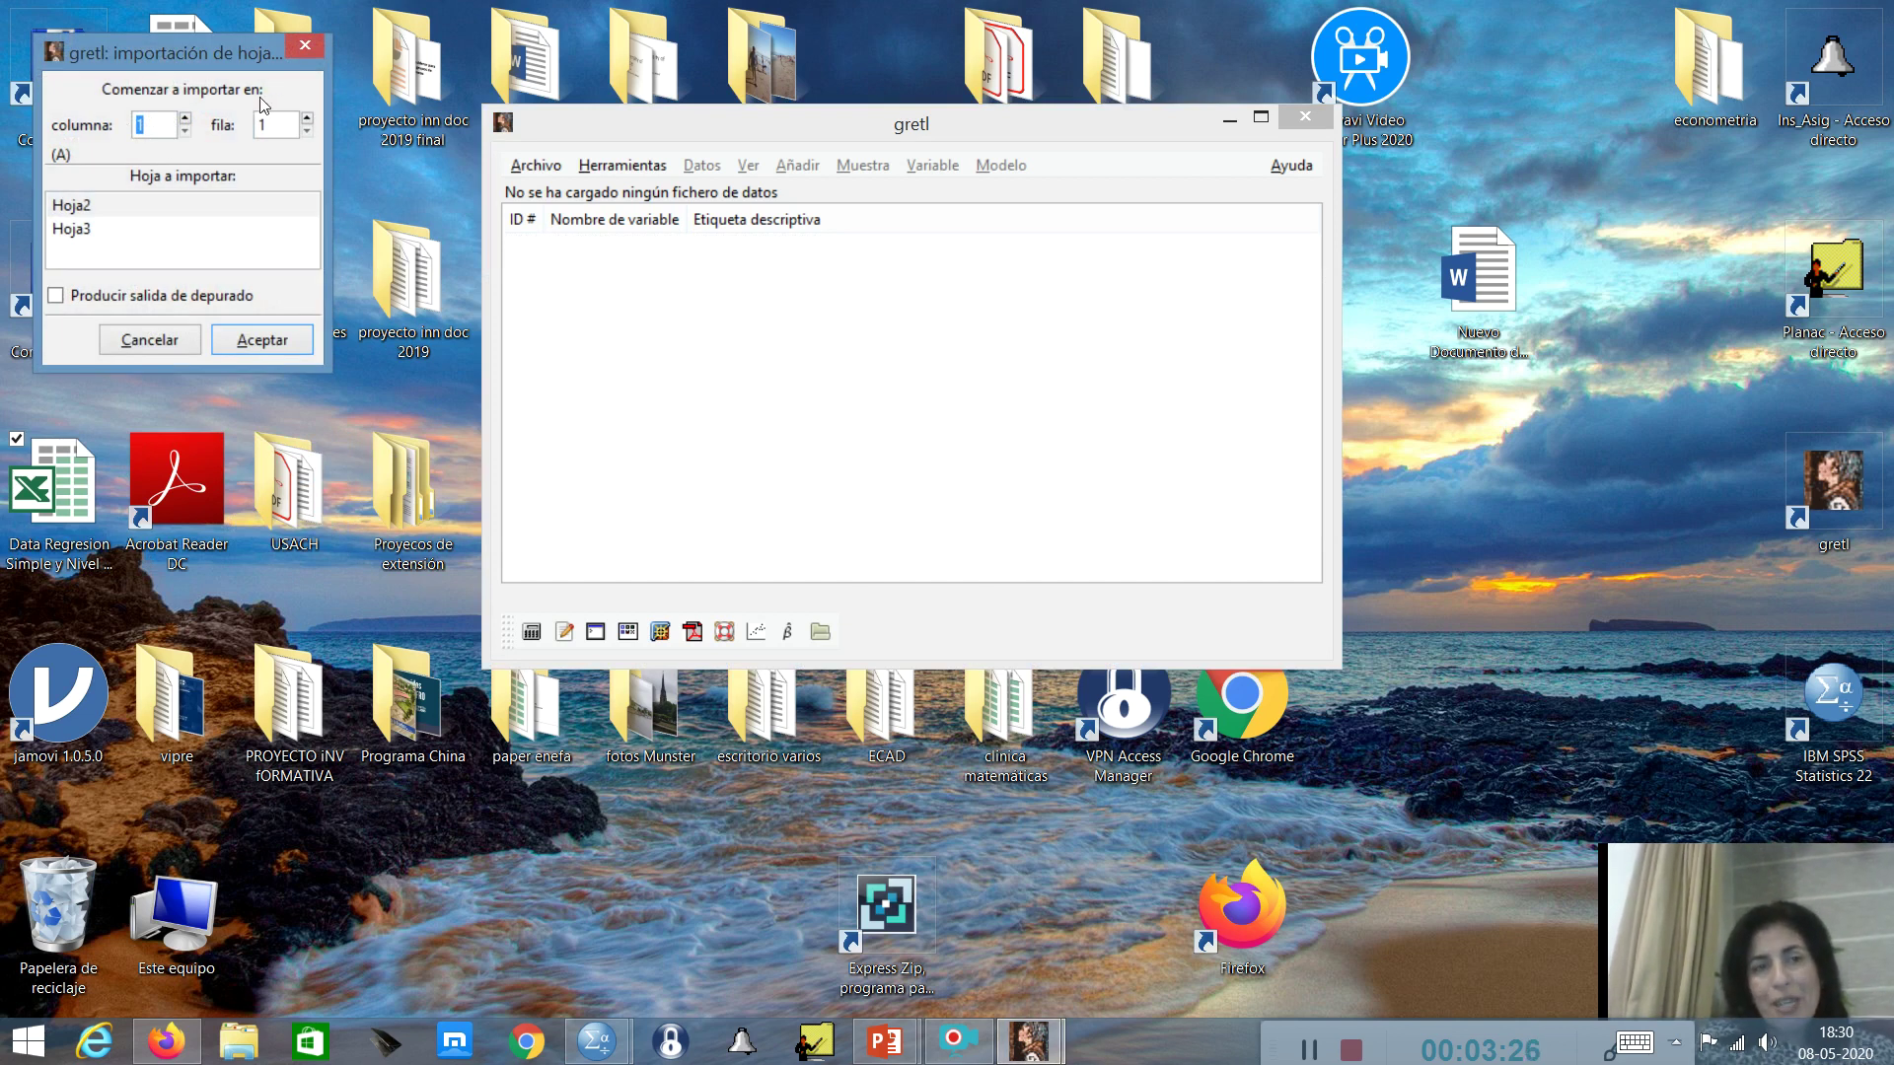
left_click(87, 230)
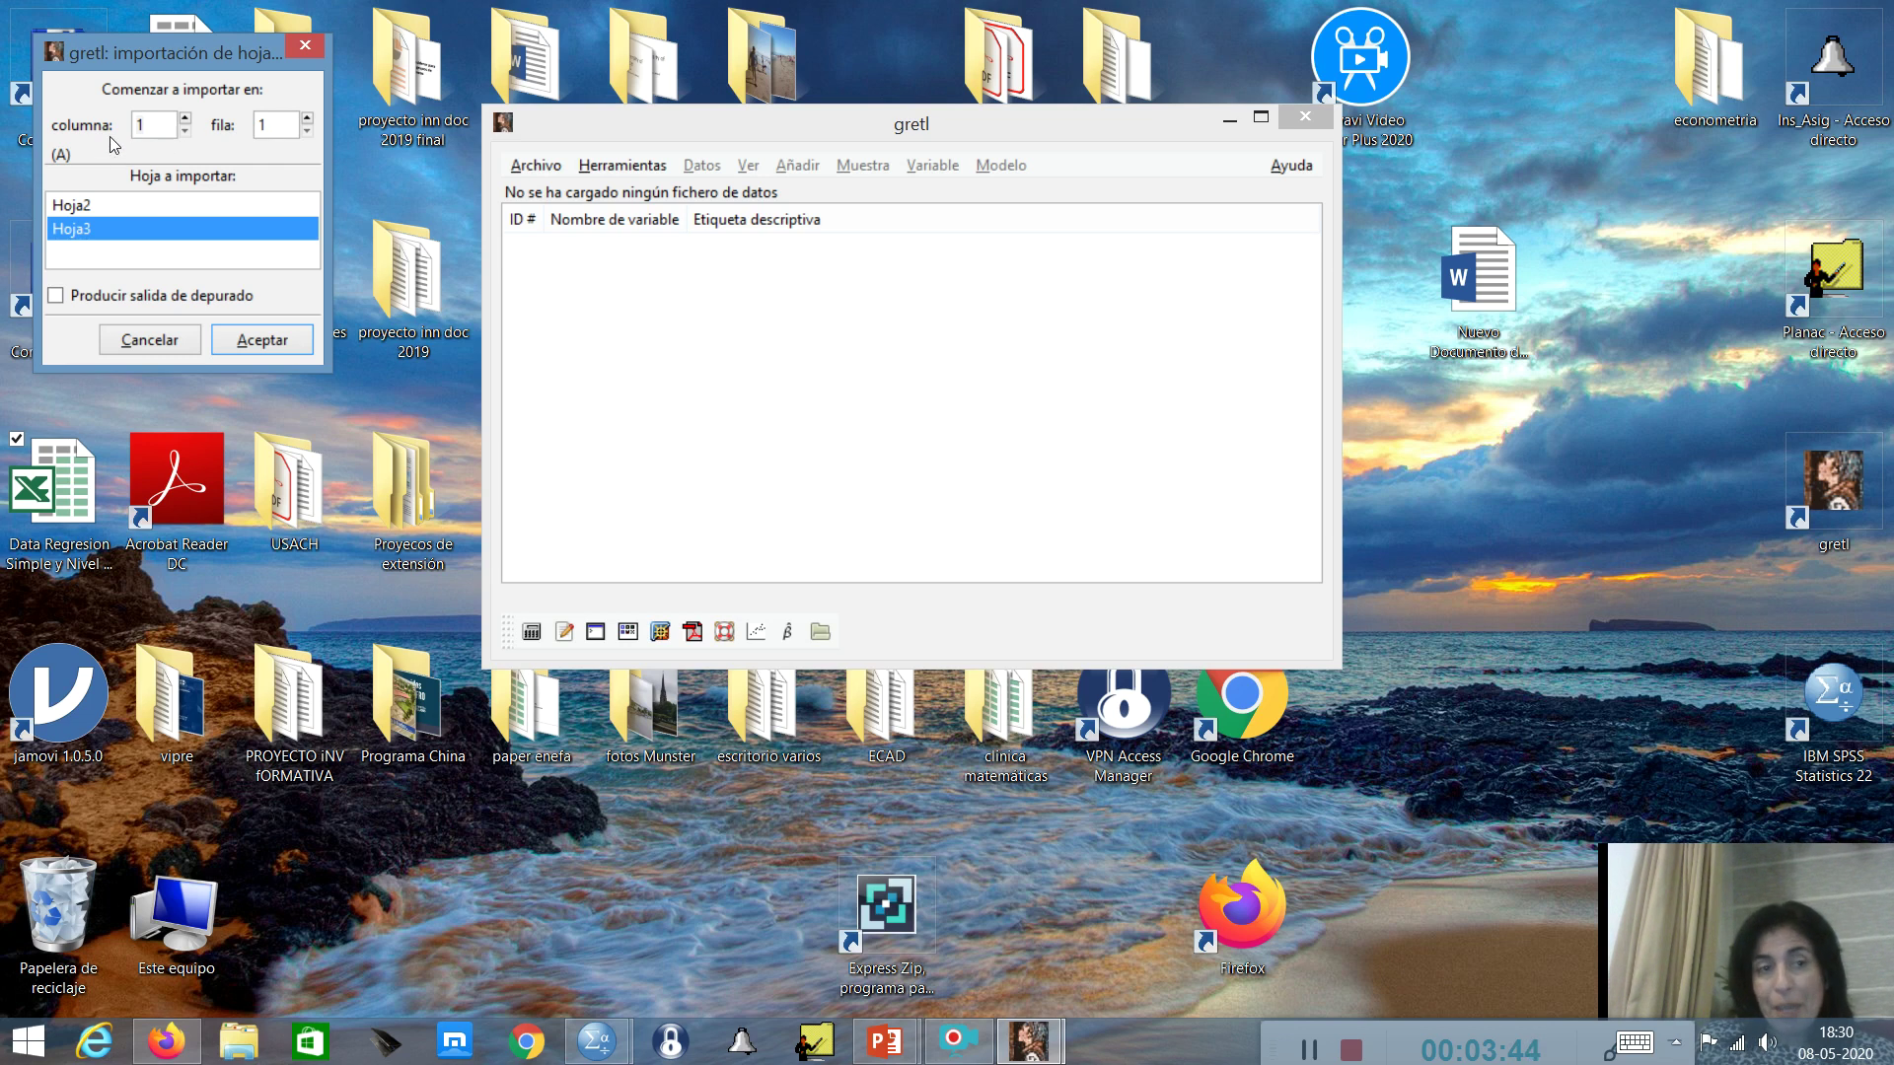
left_click(186, 118)
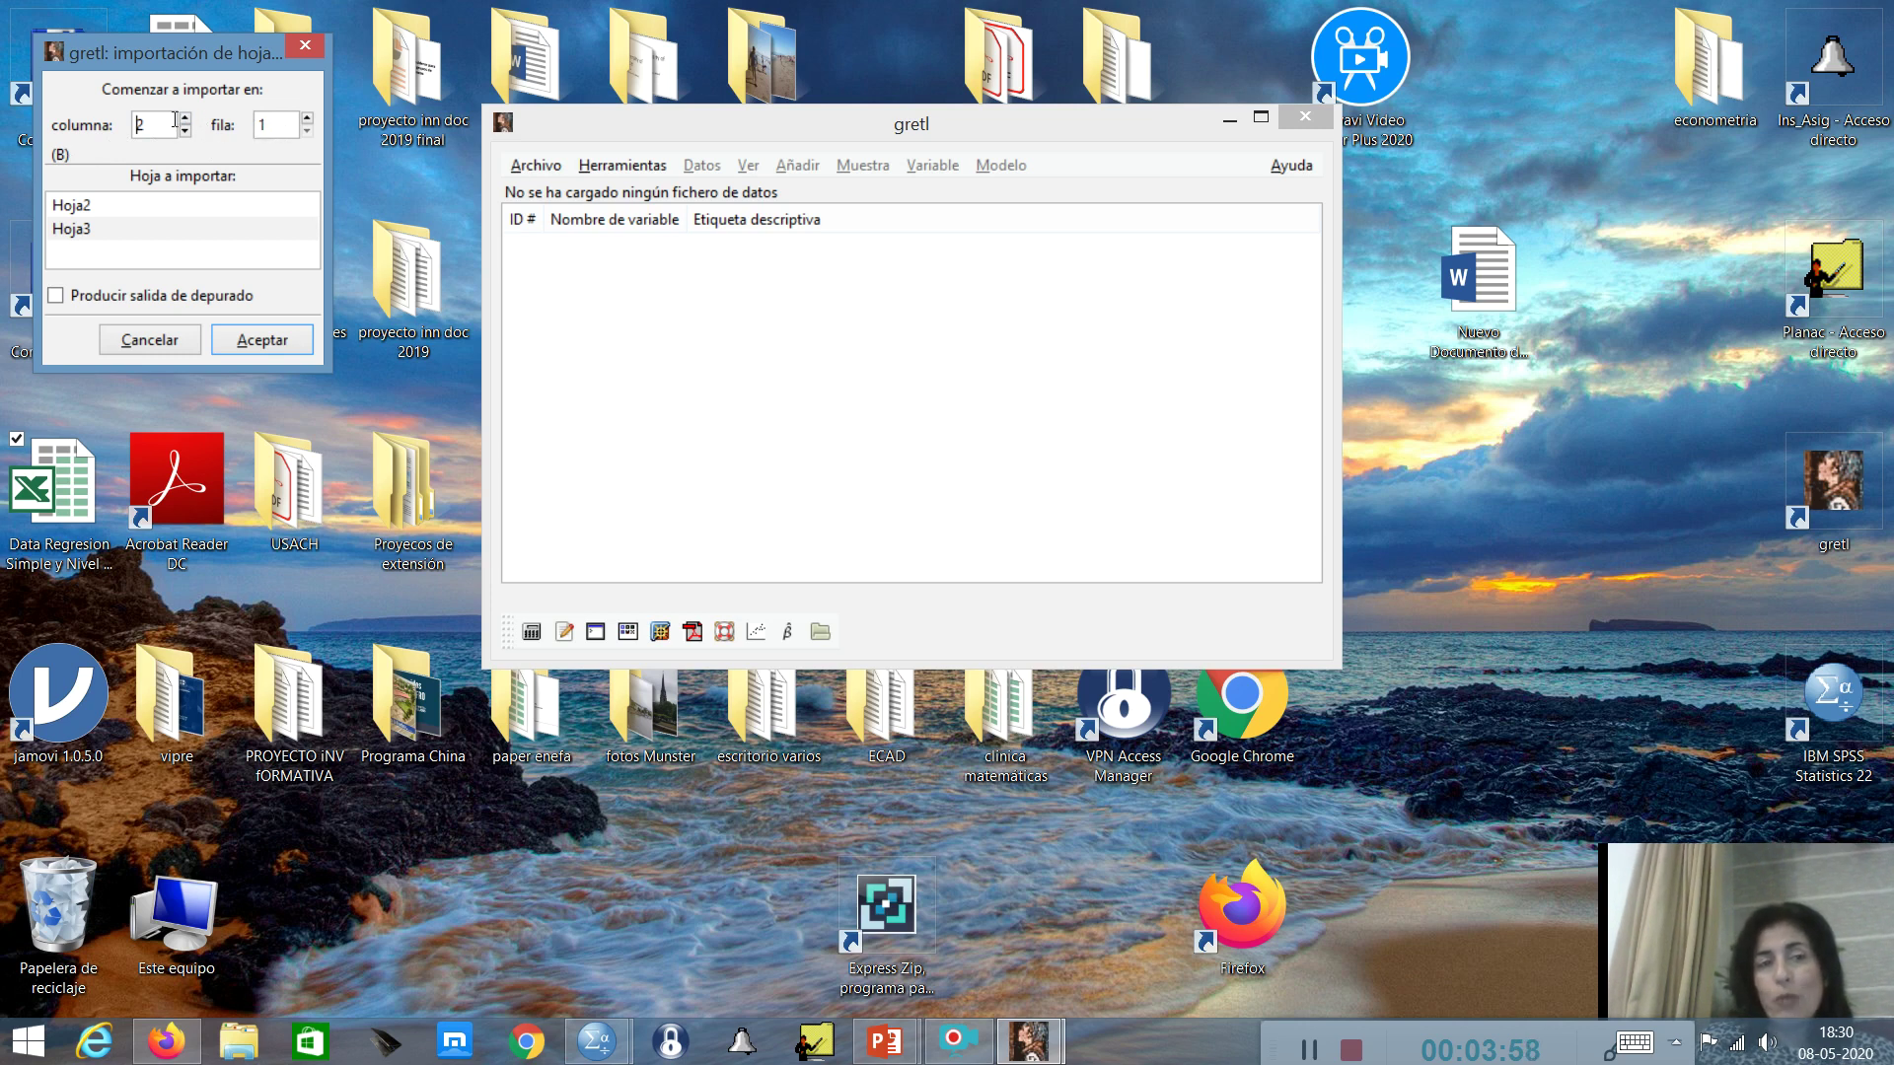
left_click(270, 346)
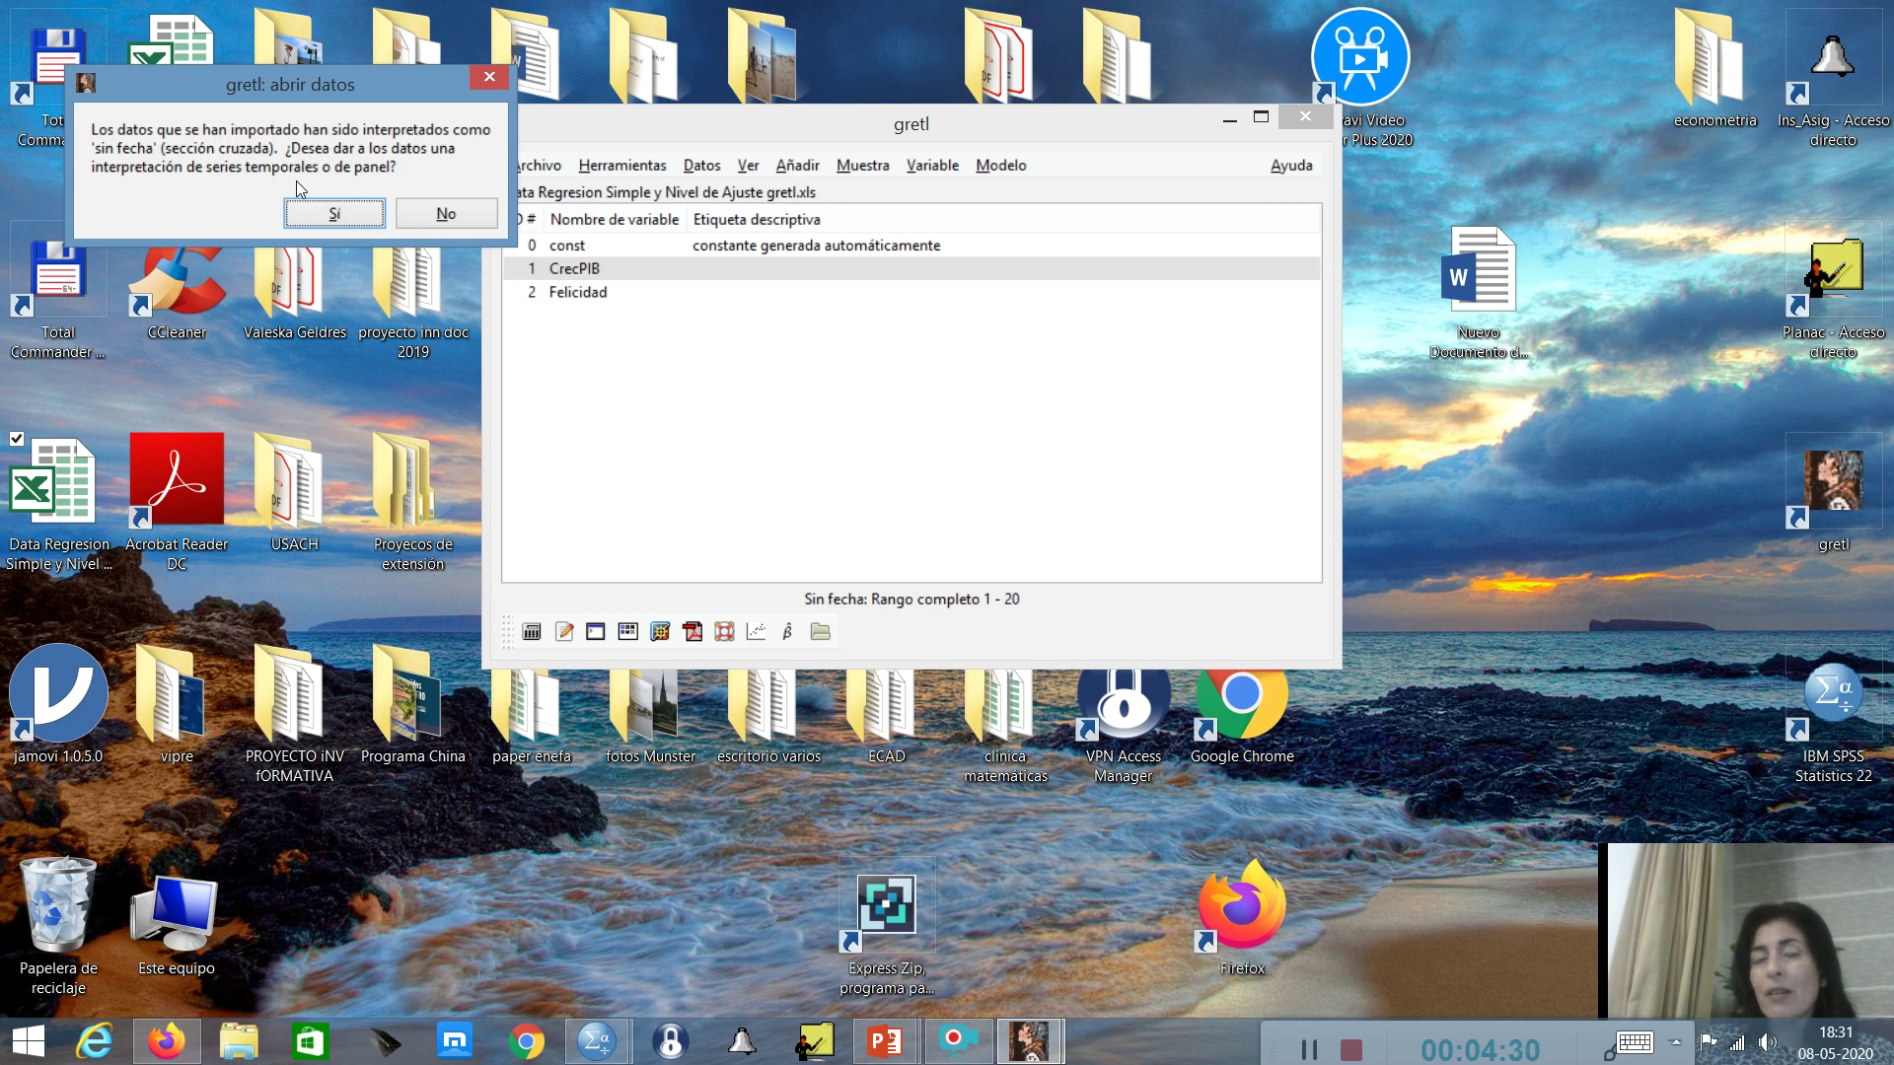
- Decline the time-series or panel interpretation of the imported data and display all values of the CrecPIB variable
left_click(444, 217)
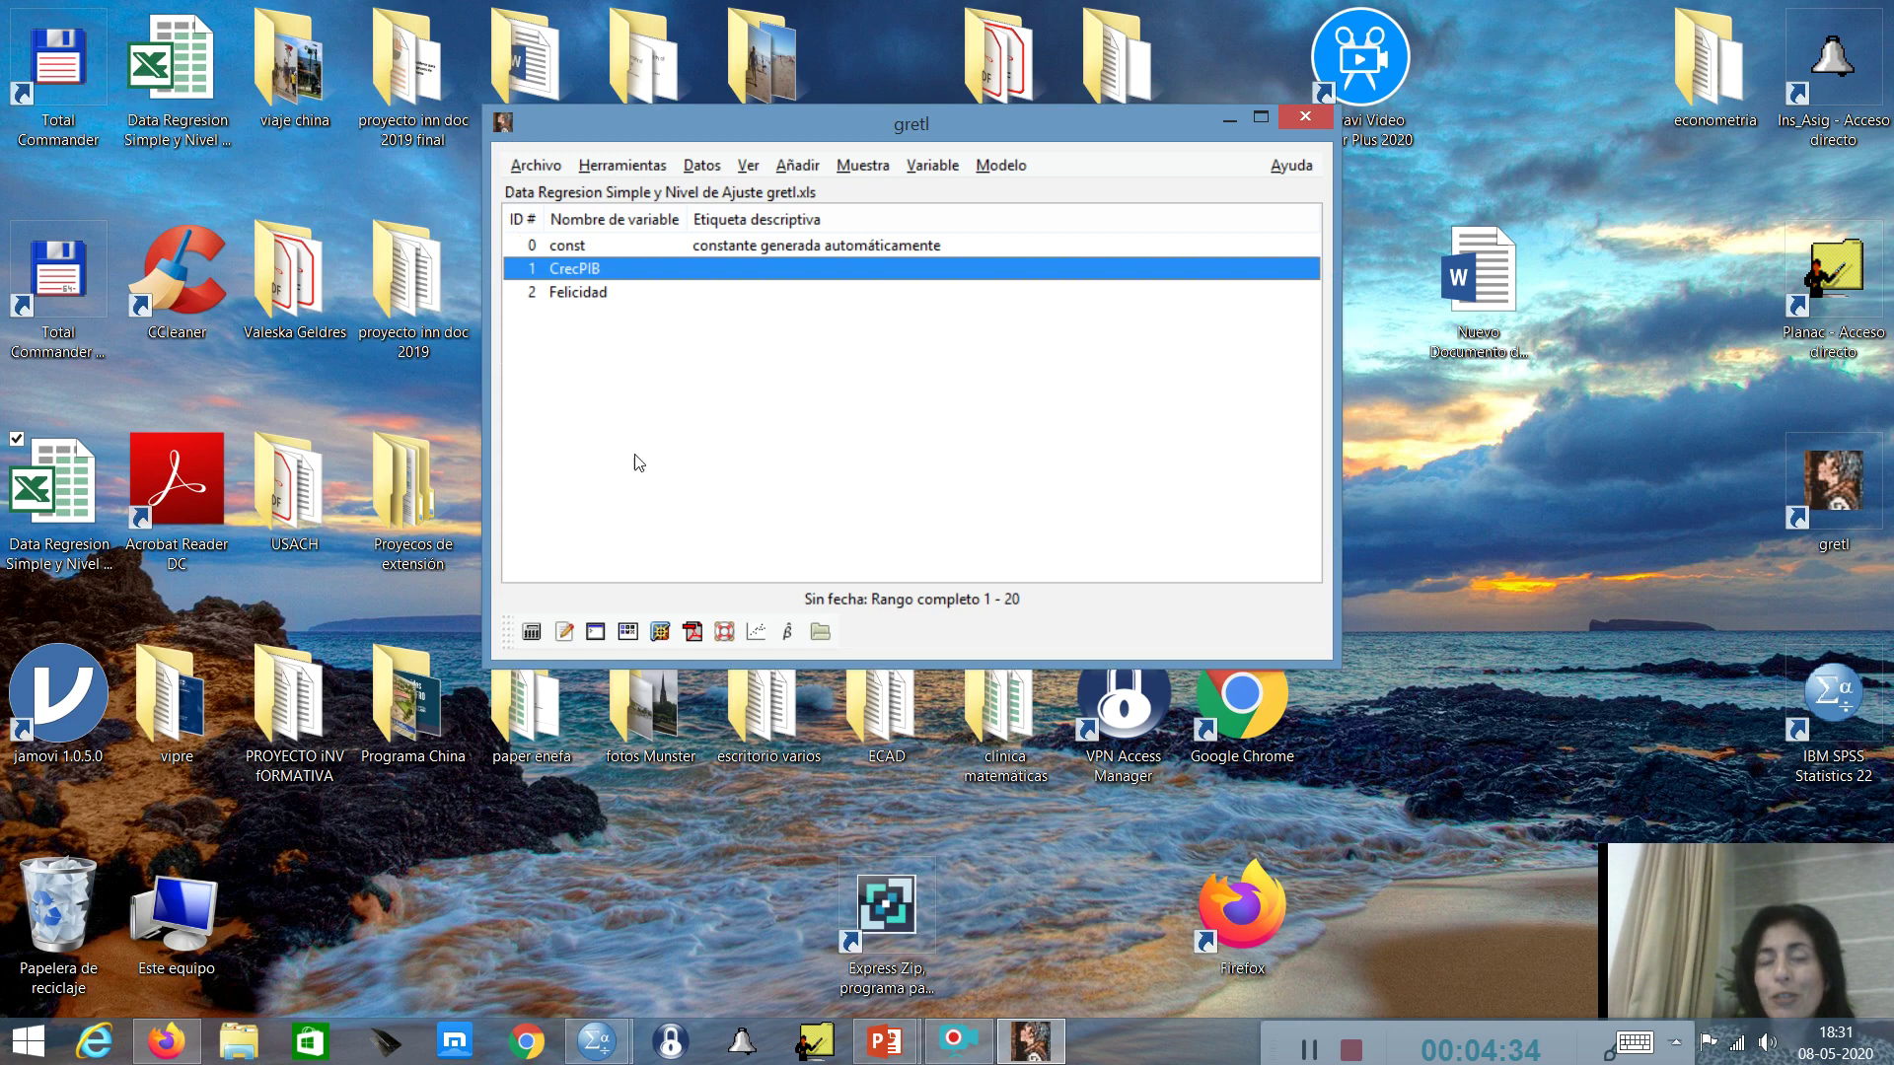
right_click(594, 265)
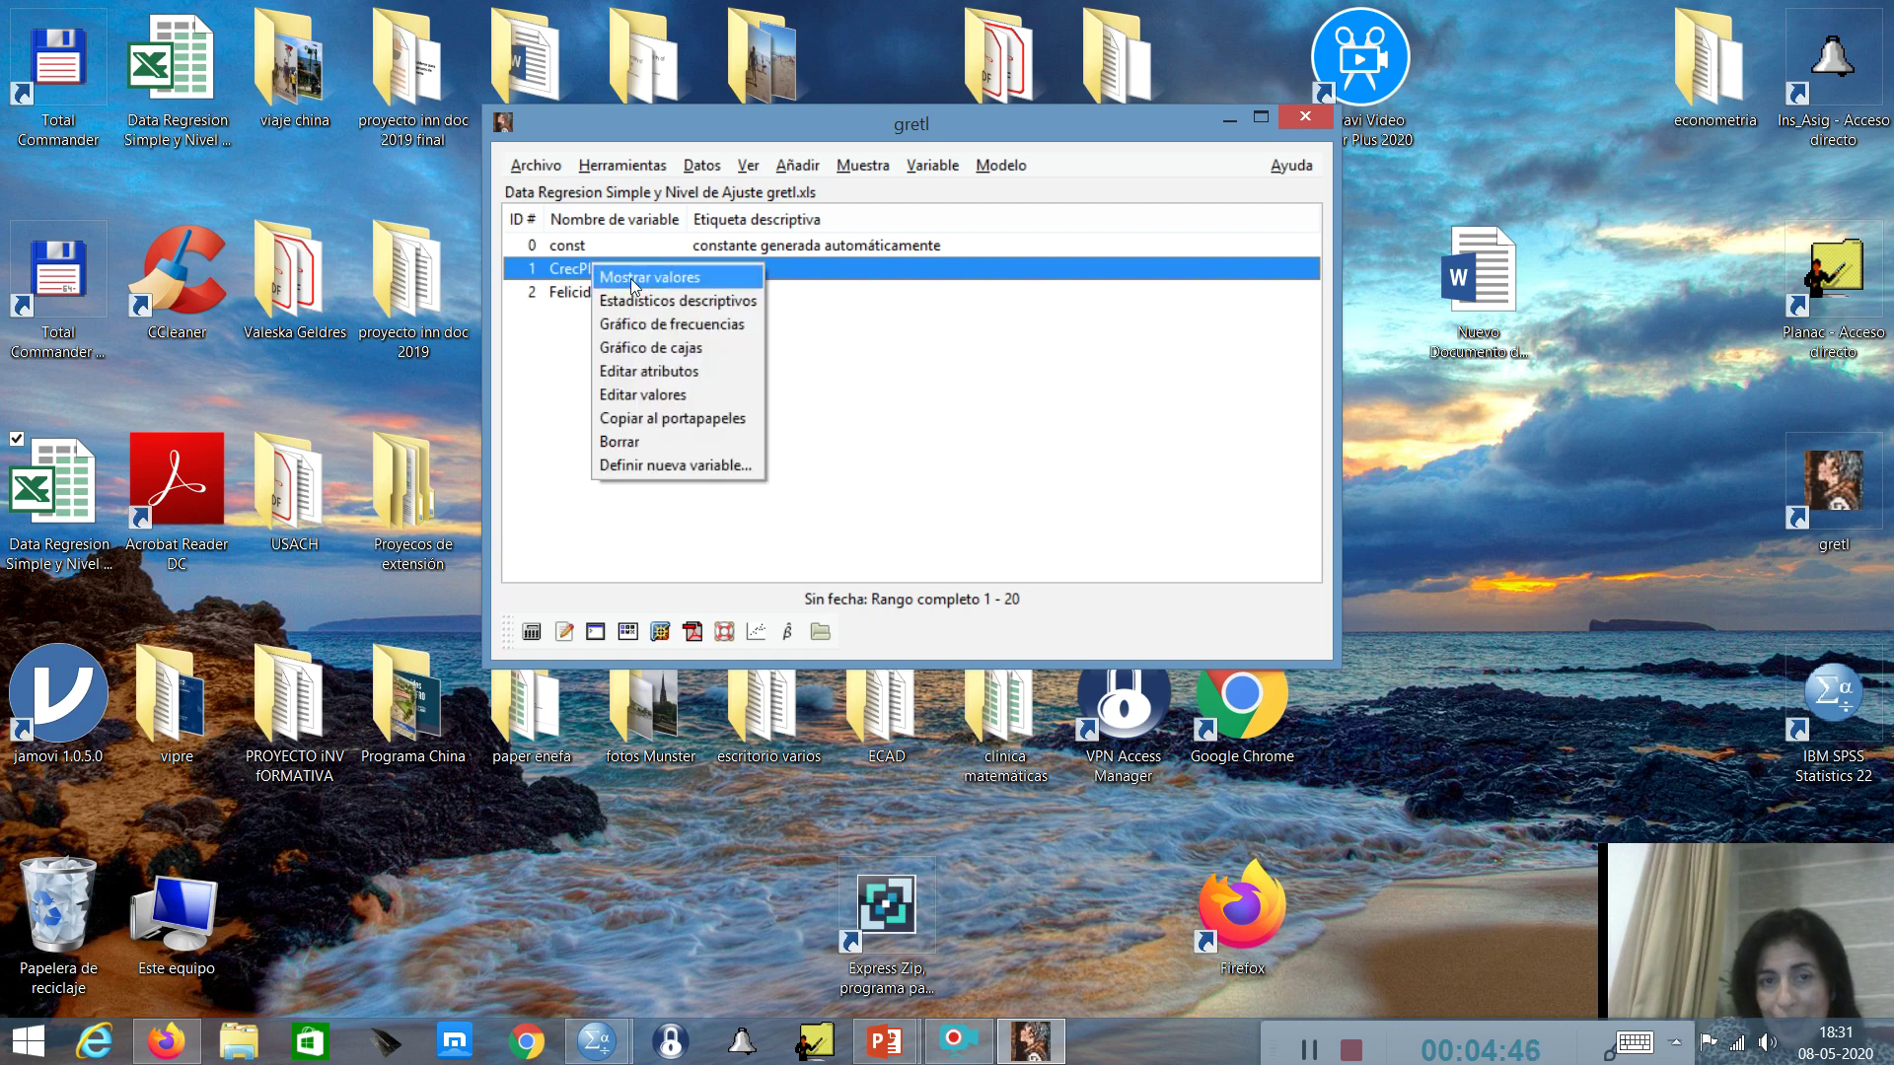
left_click(641, 279)
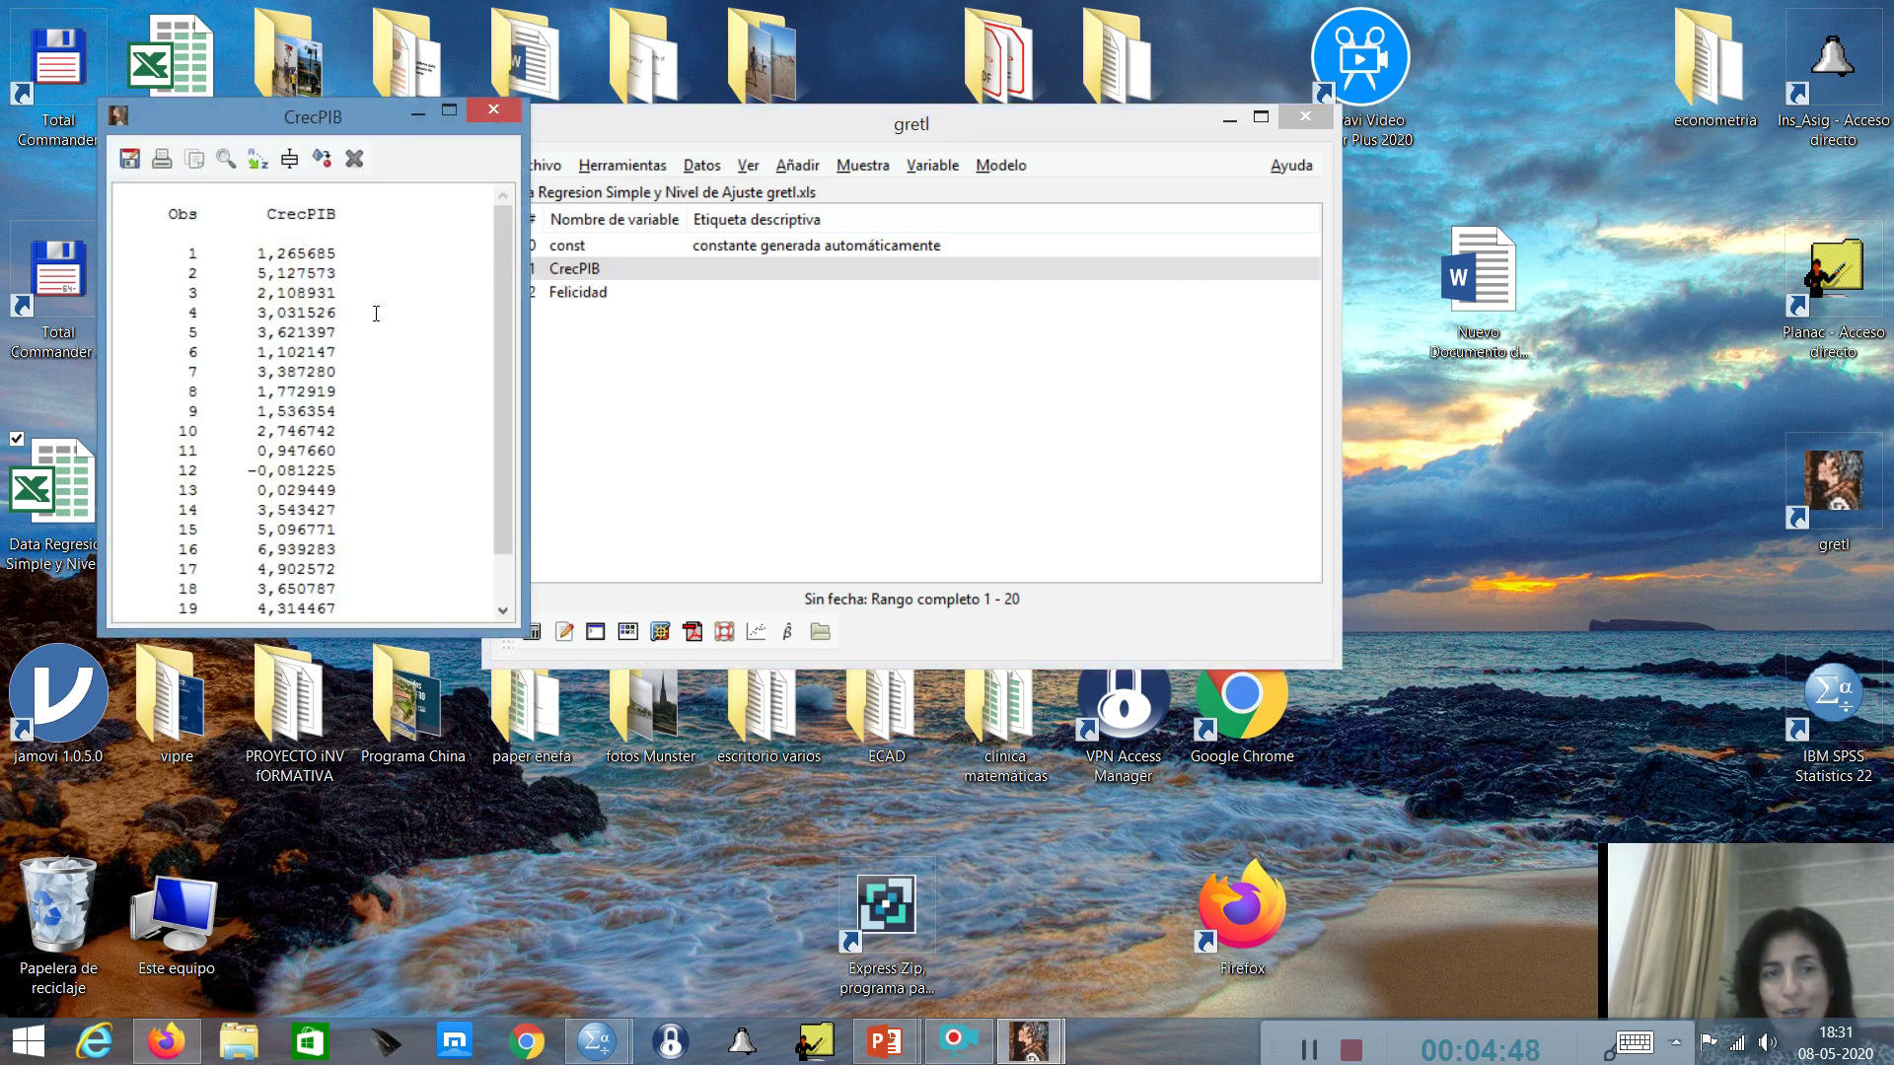
left_click_drag(363, 117, 1016, 81)
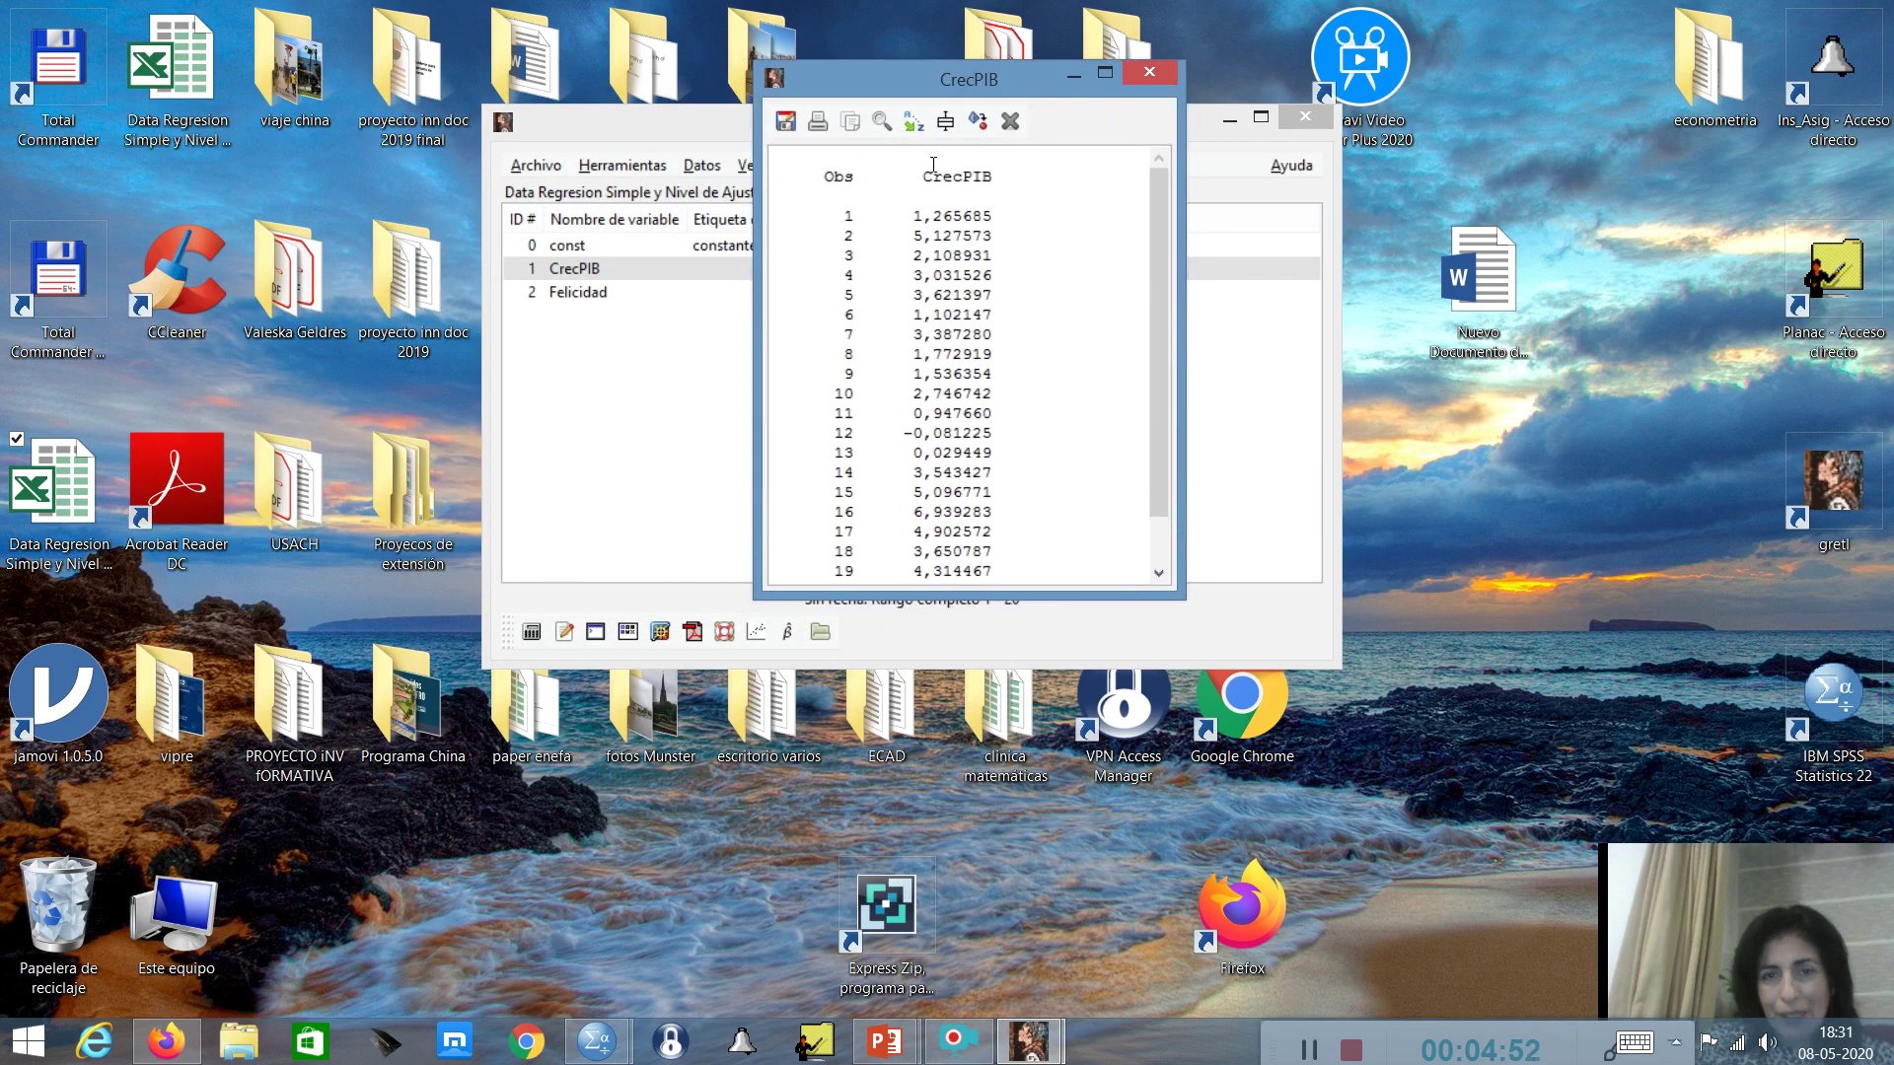
left_click_drag(1162, 216, 1160, 282)
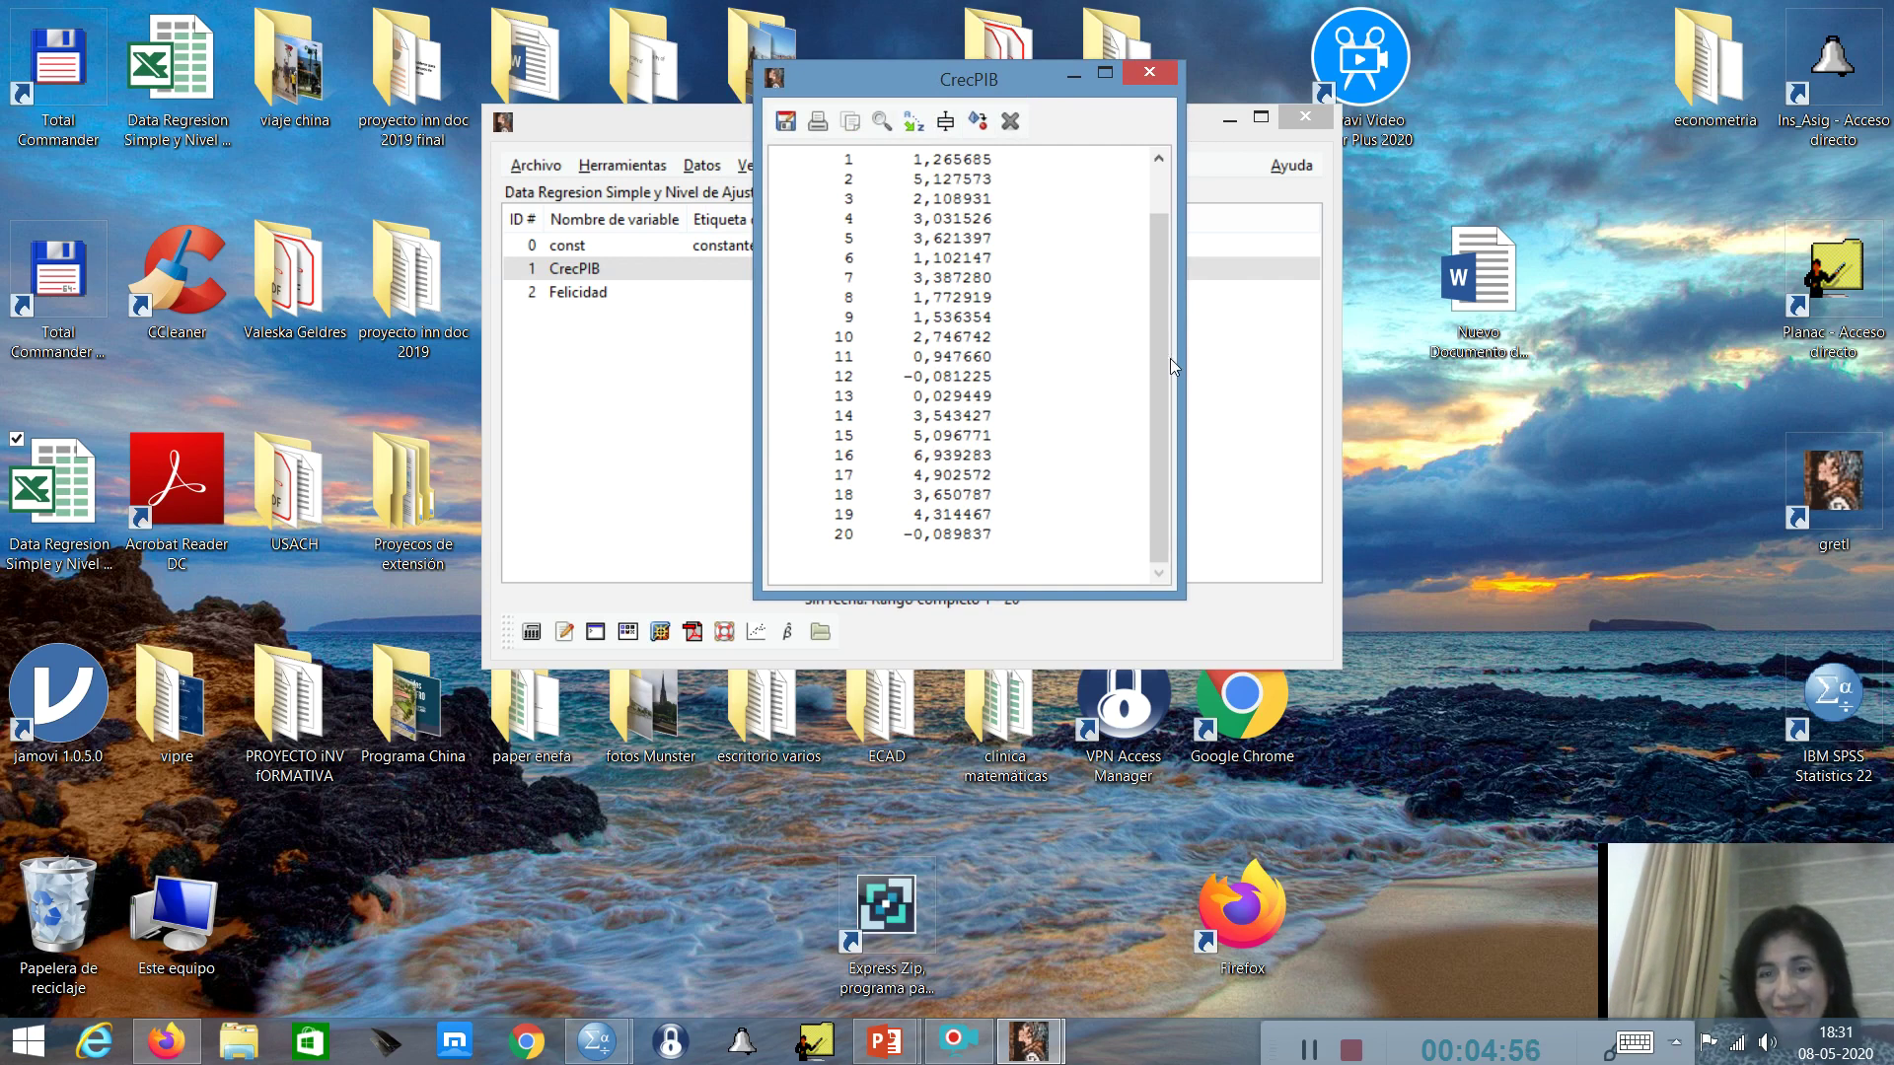
left_click_drag(1162, 353, 1162, 281)
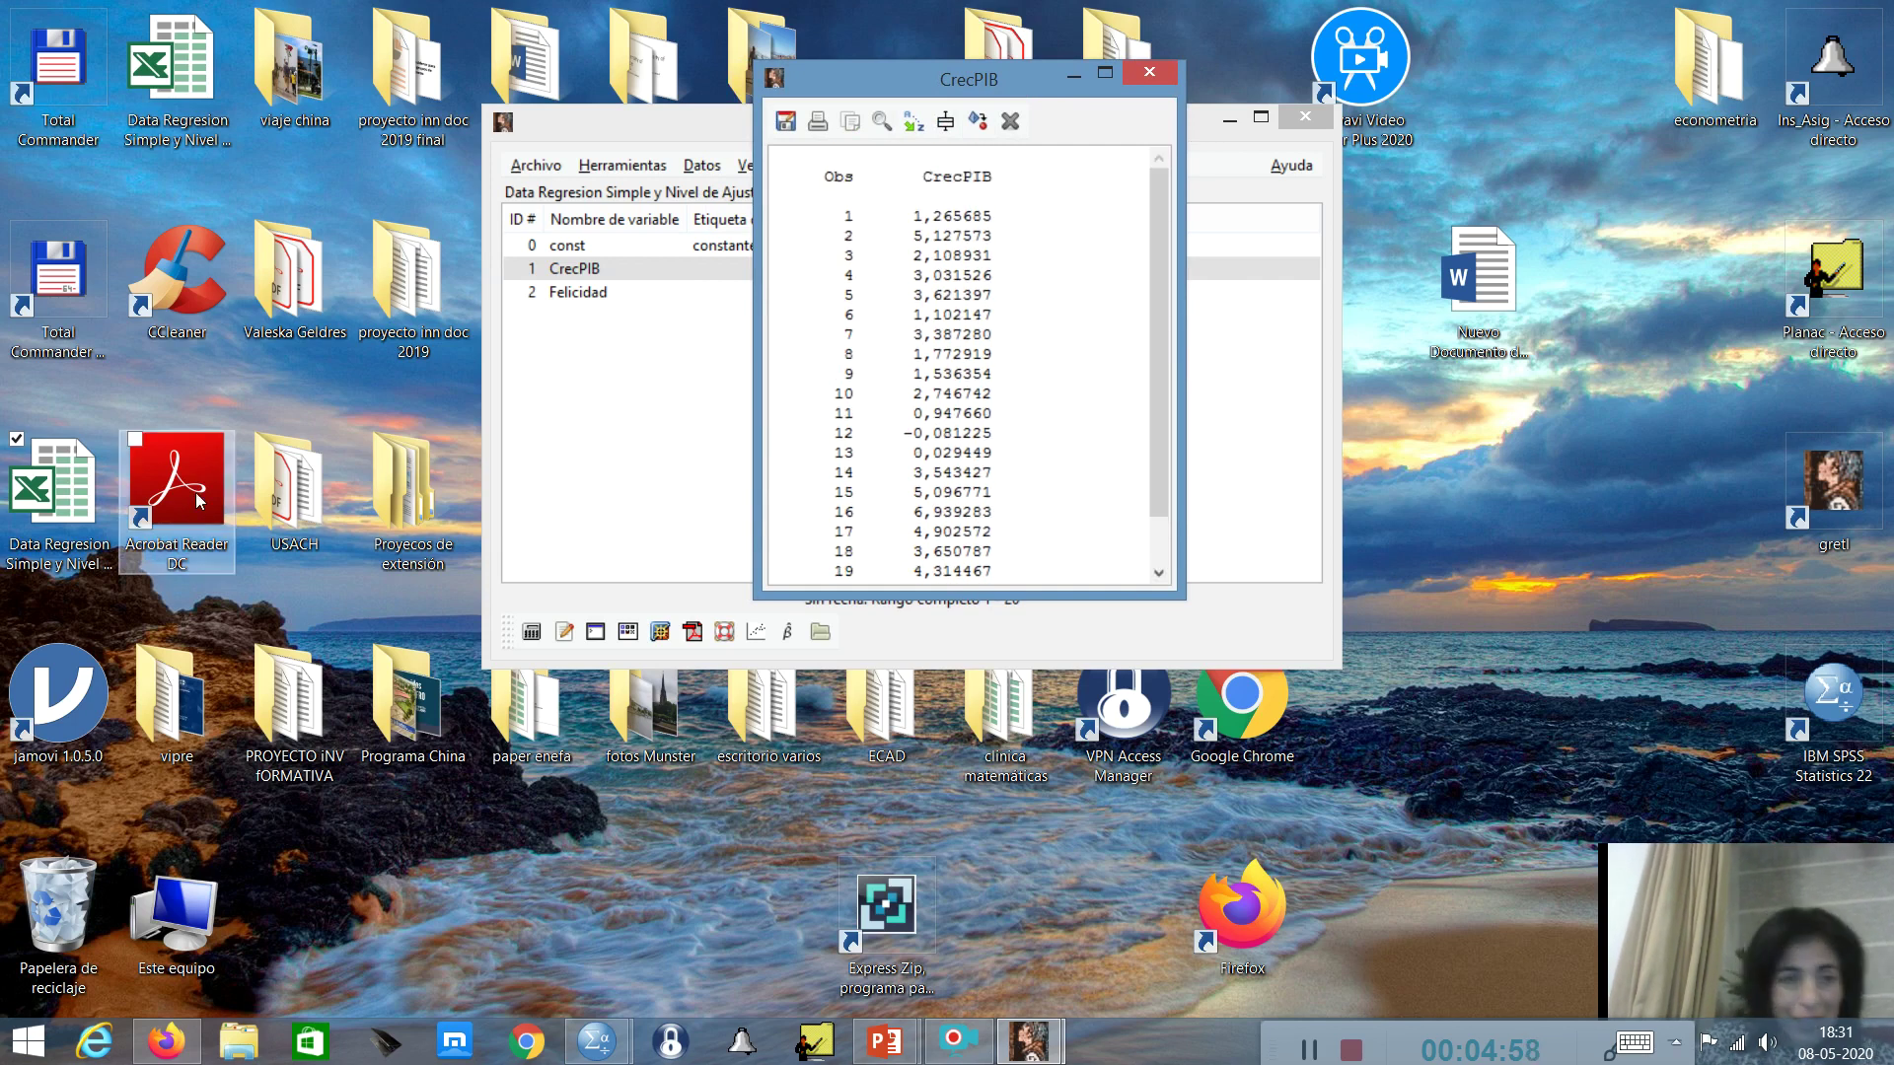
- Open the "Data Regresion Simple y Nivel de Ajuste gretl" workbook in Excel and place its window below the displayed CrecPIB values
left_click(63, 468)
double_click(63, 468)
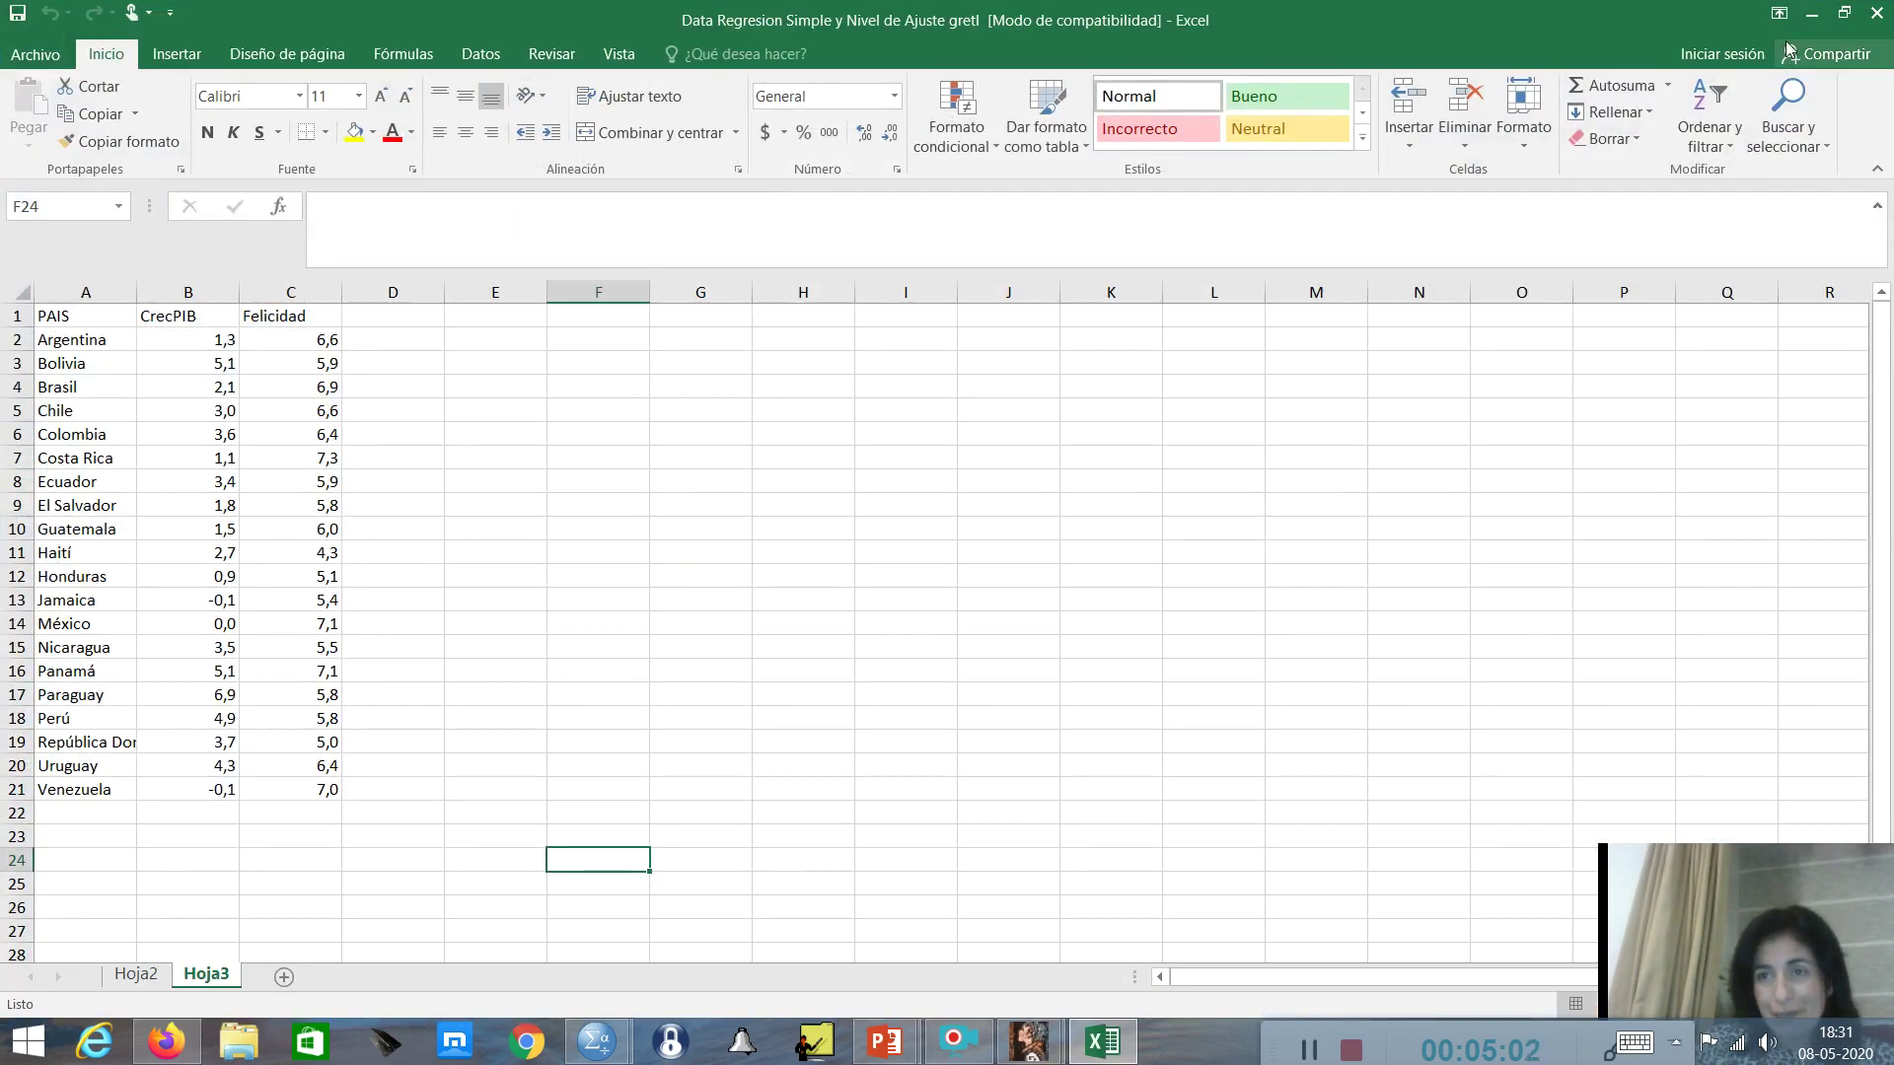
left_click(1843, 14)
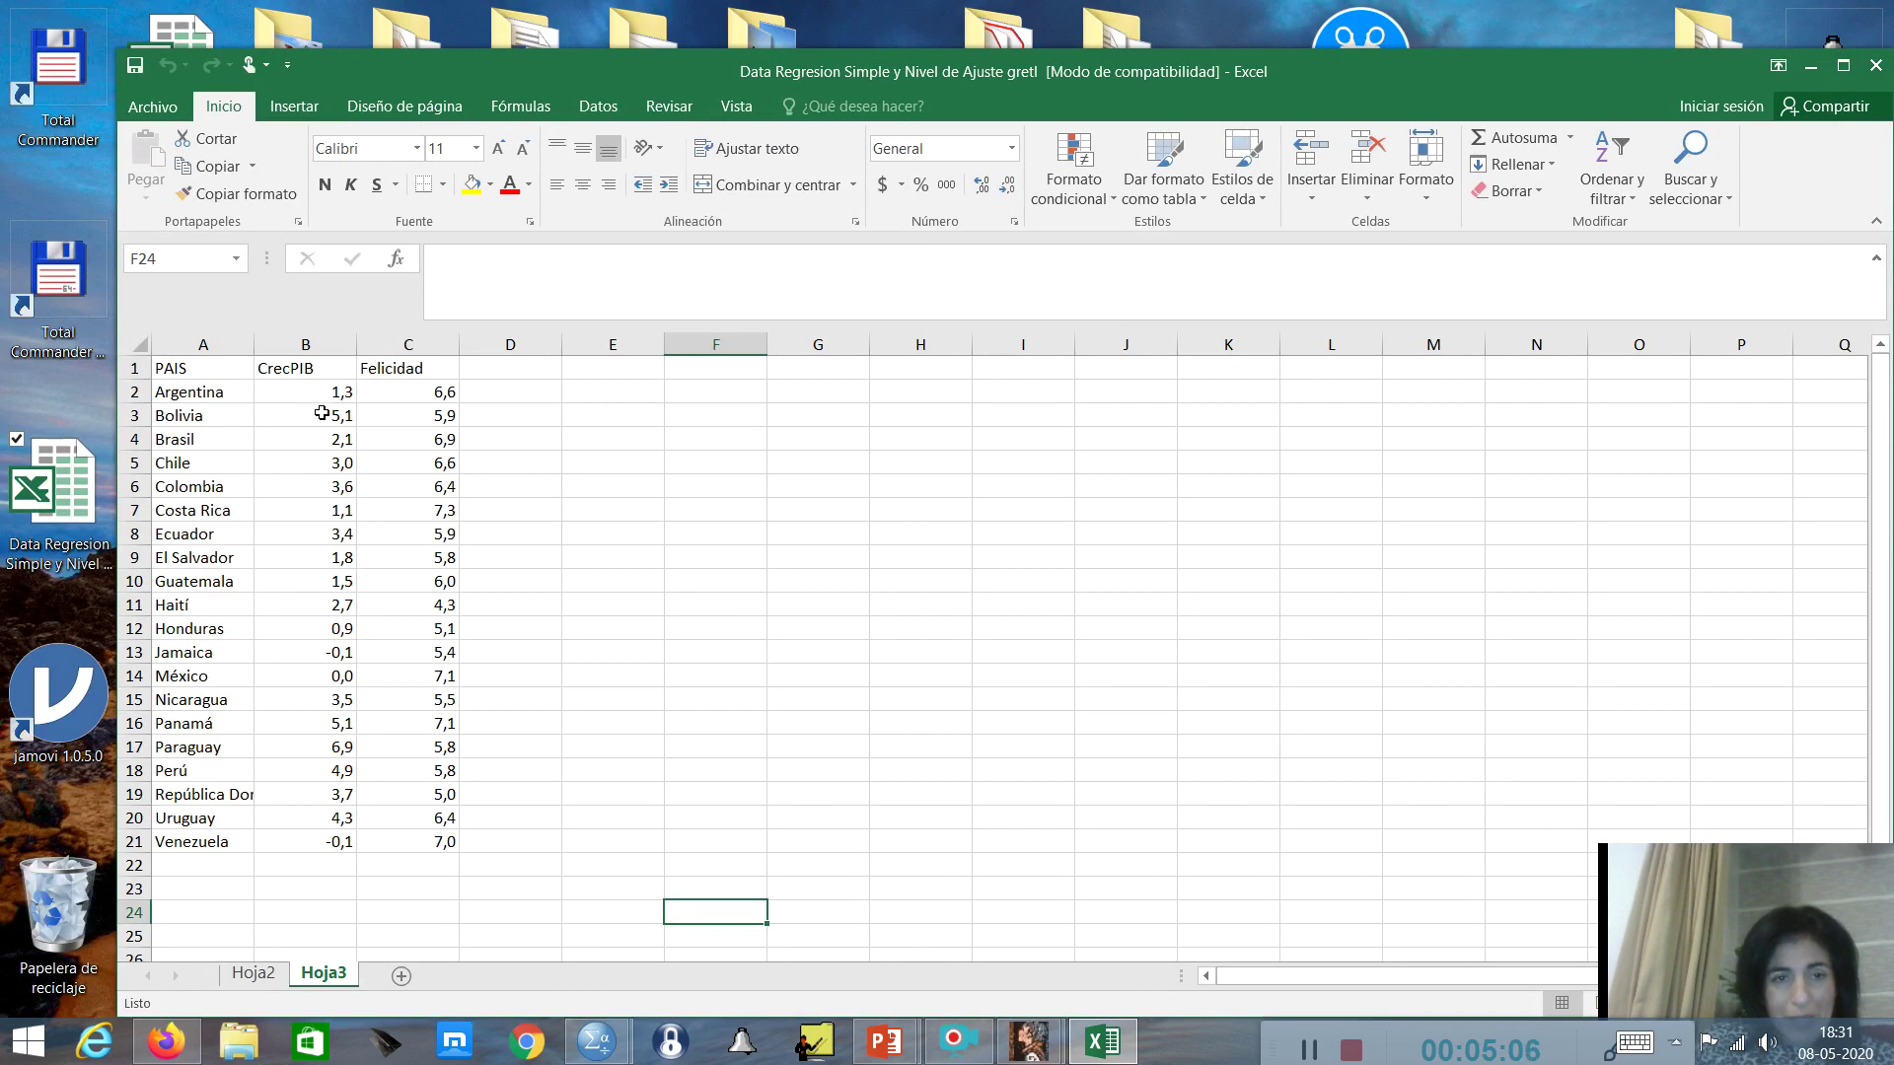
left_click_drag(1566, 84, 1557, 318)
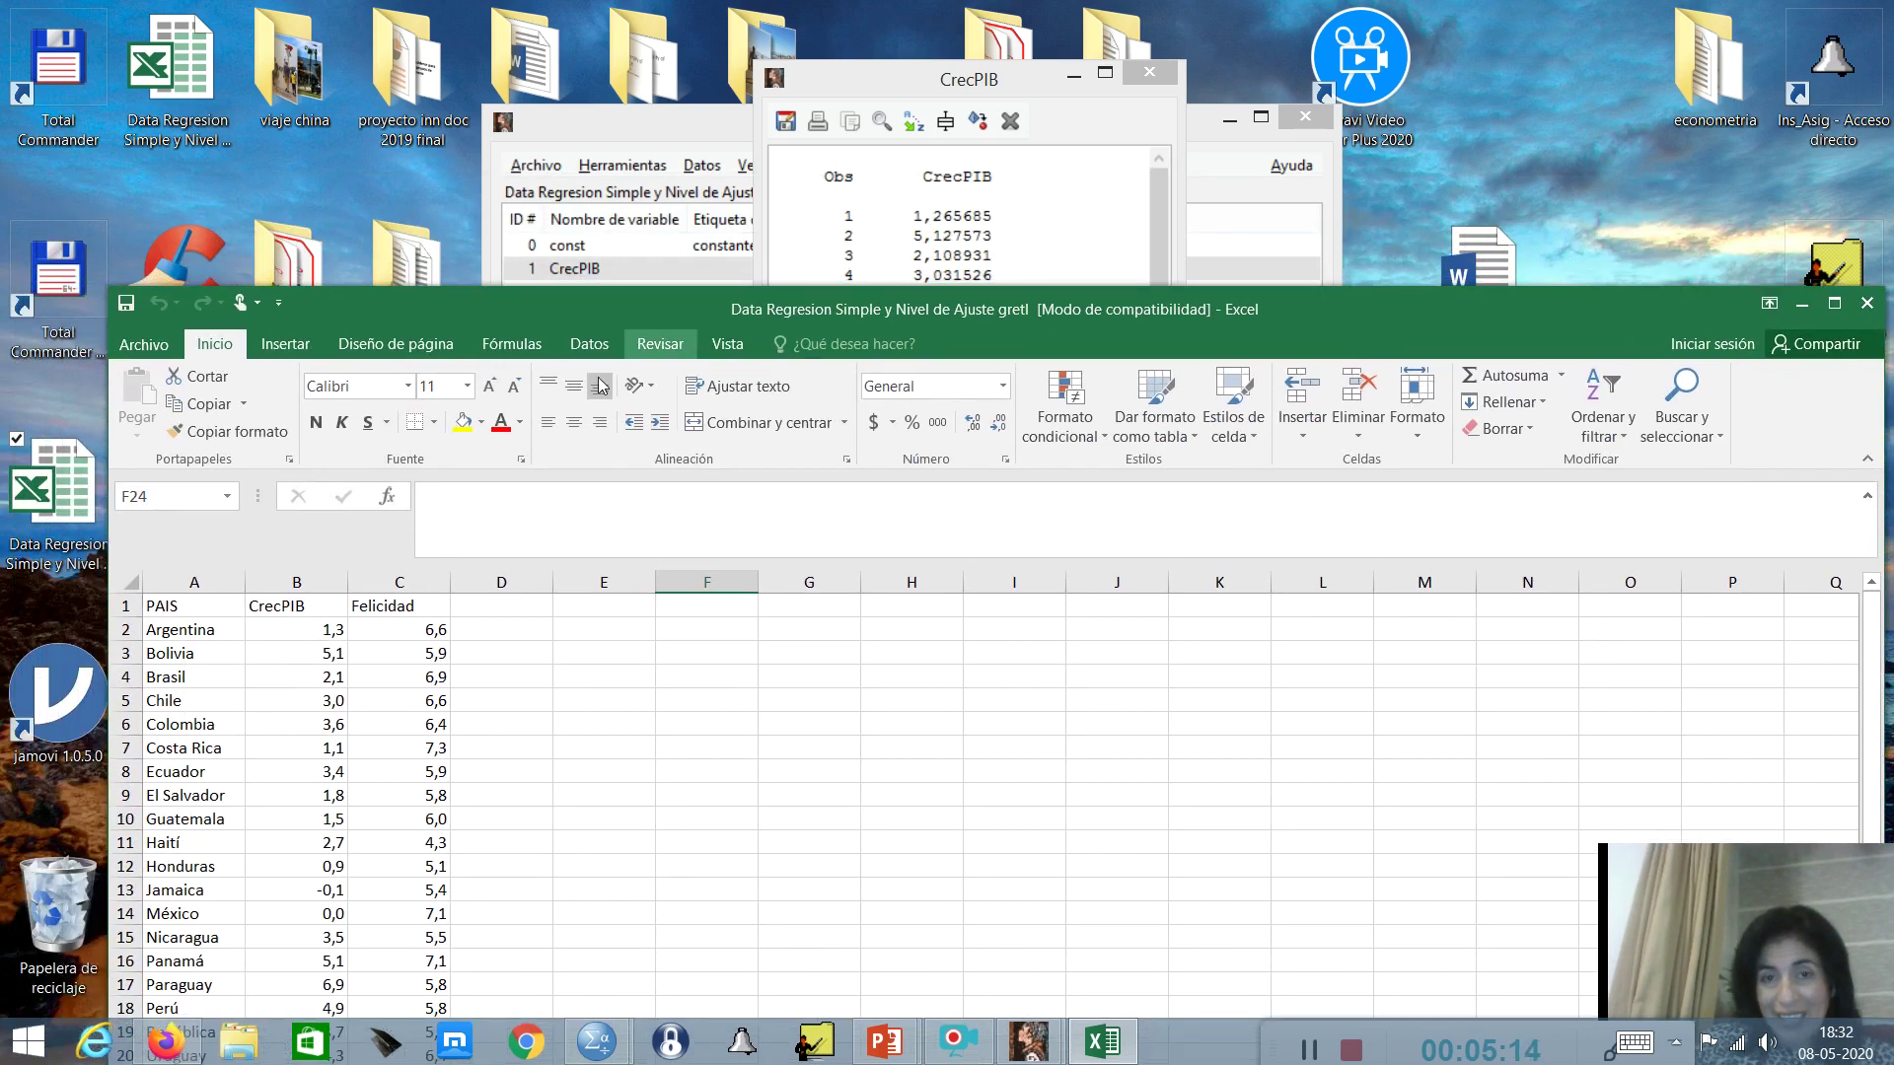
- Format the CrecPIB cells from Argentina to Colombia with six decimal places for comparison with gretl's values
left_click_drag(326, 631, 319, 719)
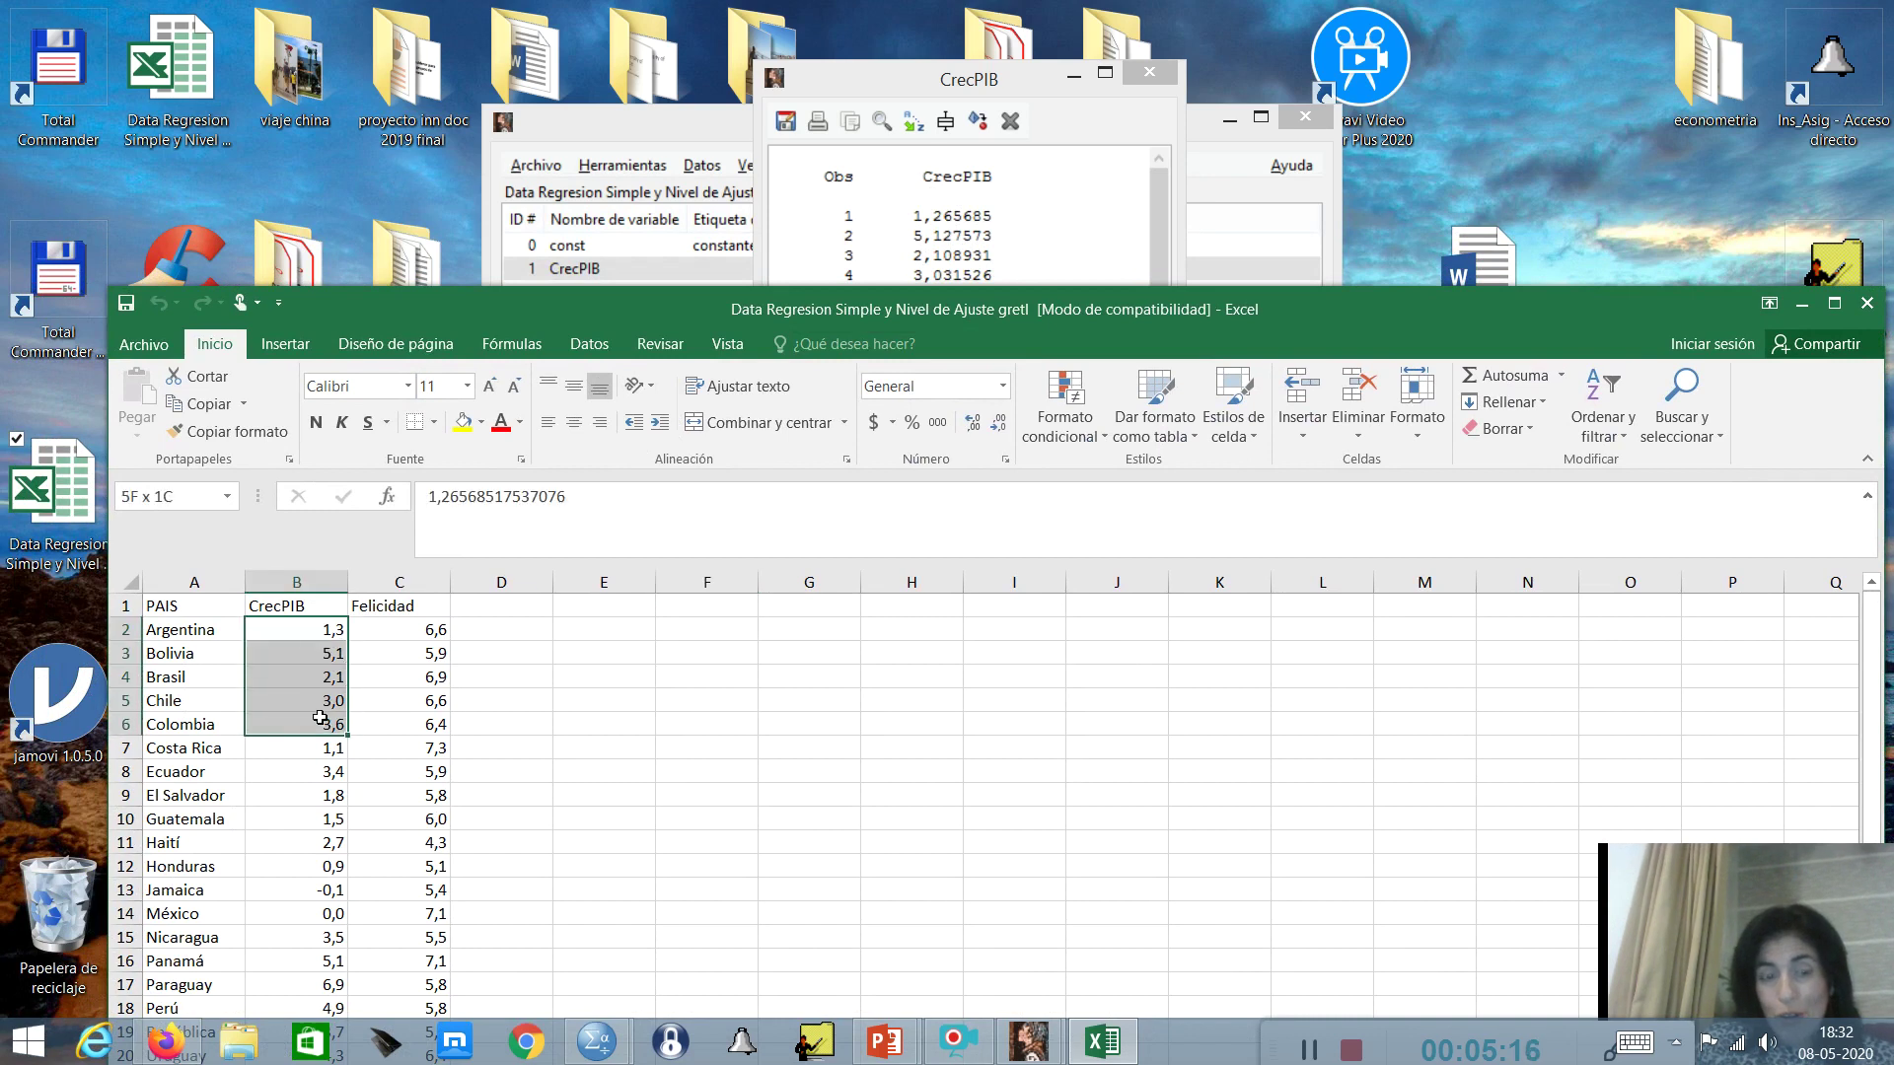
left_click(998, 424)
left_click(998, 424)
left_click(973, 425)
left_click(973, 424)
left_click(973, 425)
left_click(973, 424)
left_click(973, 424)
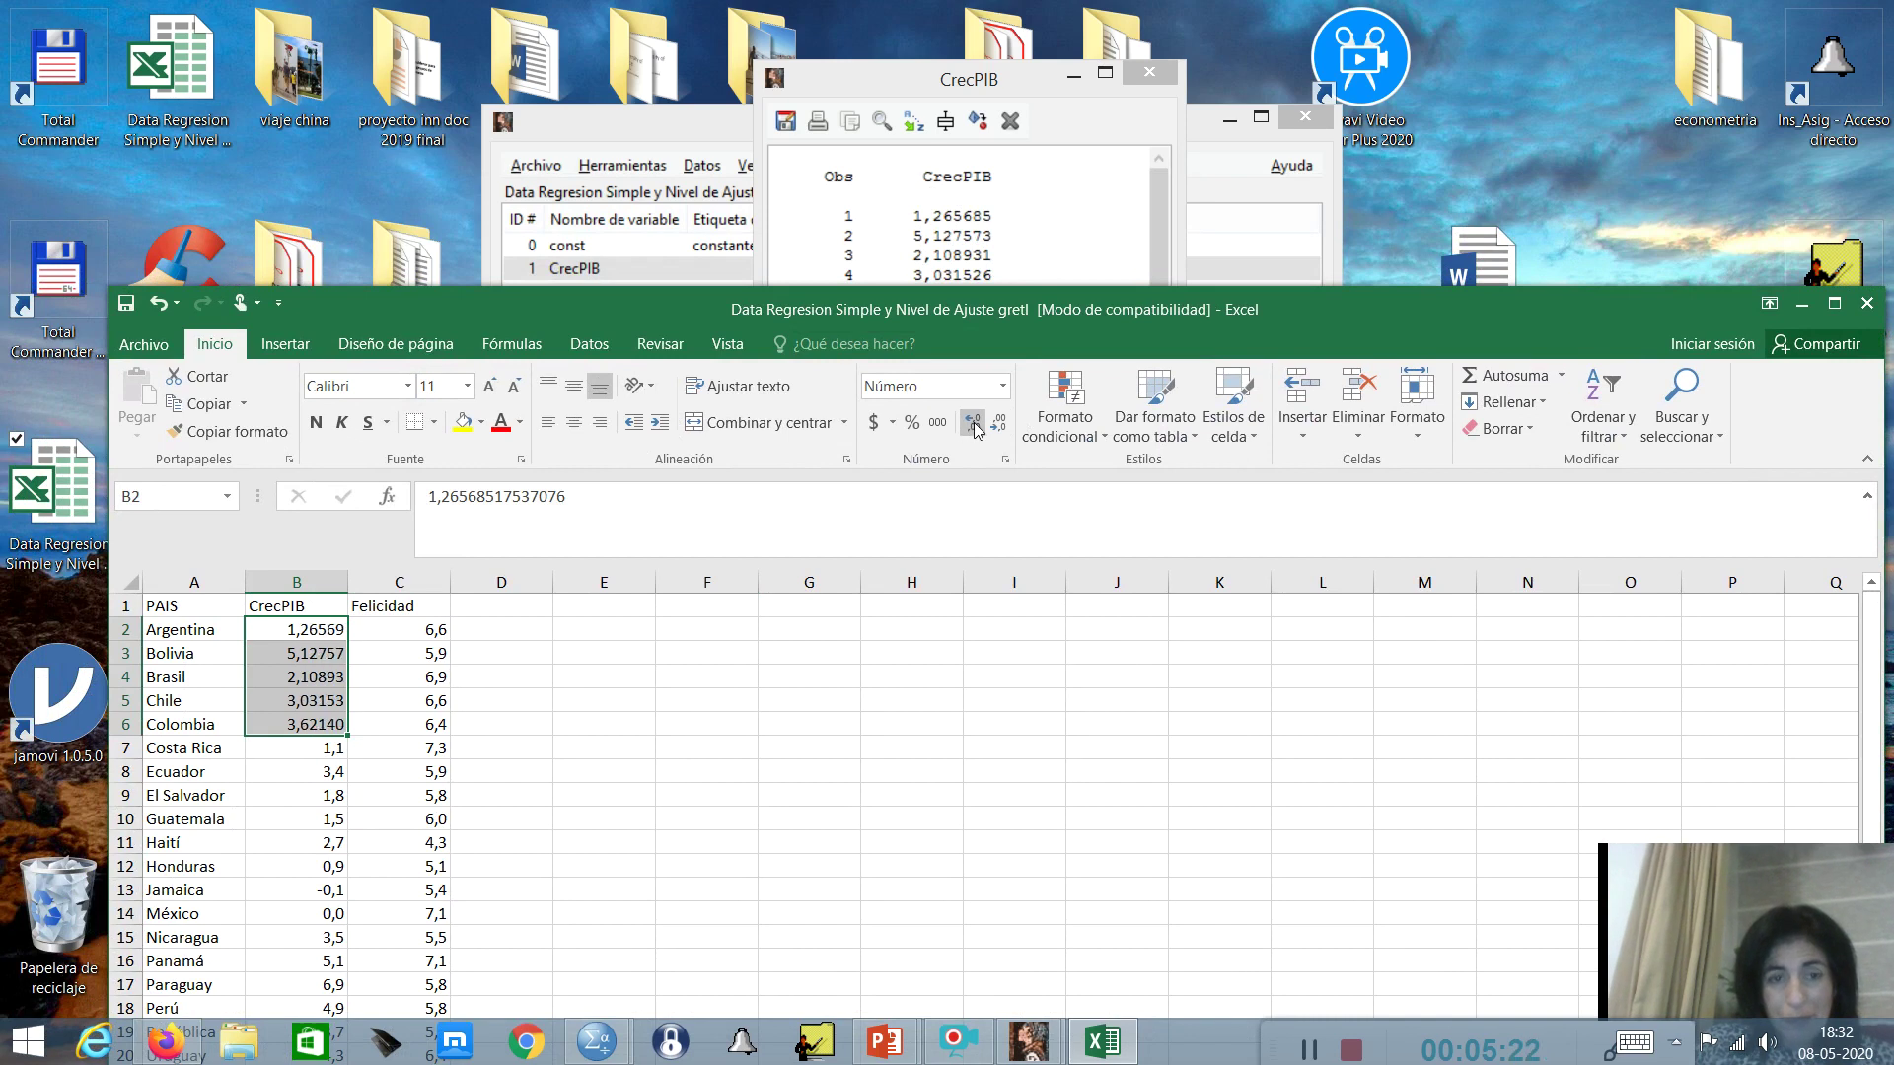
left_click(973, 424)
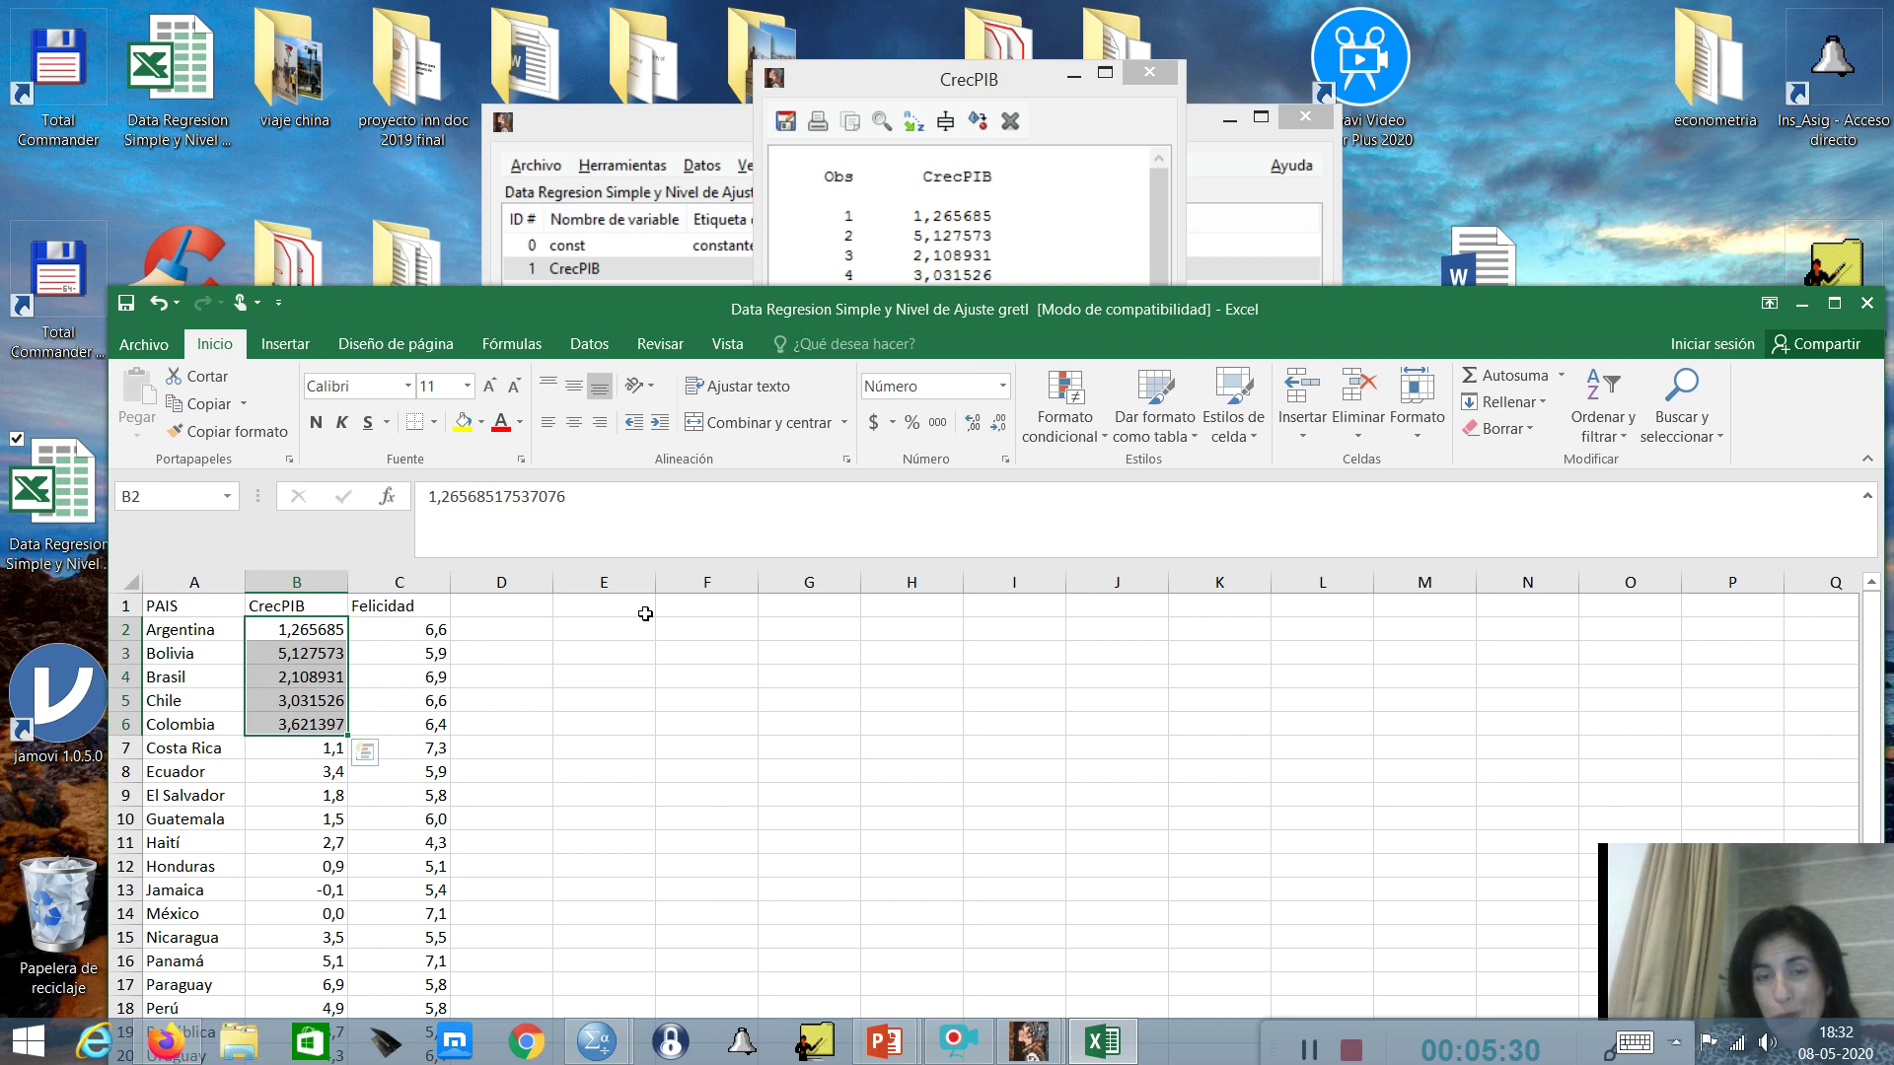
- Close the workbook without saving its changes and close gretl's CrecPIB values window
left_click(1867, 306)
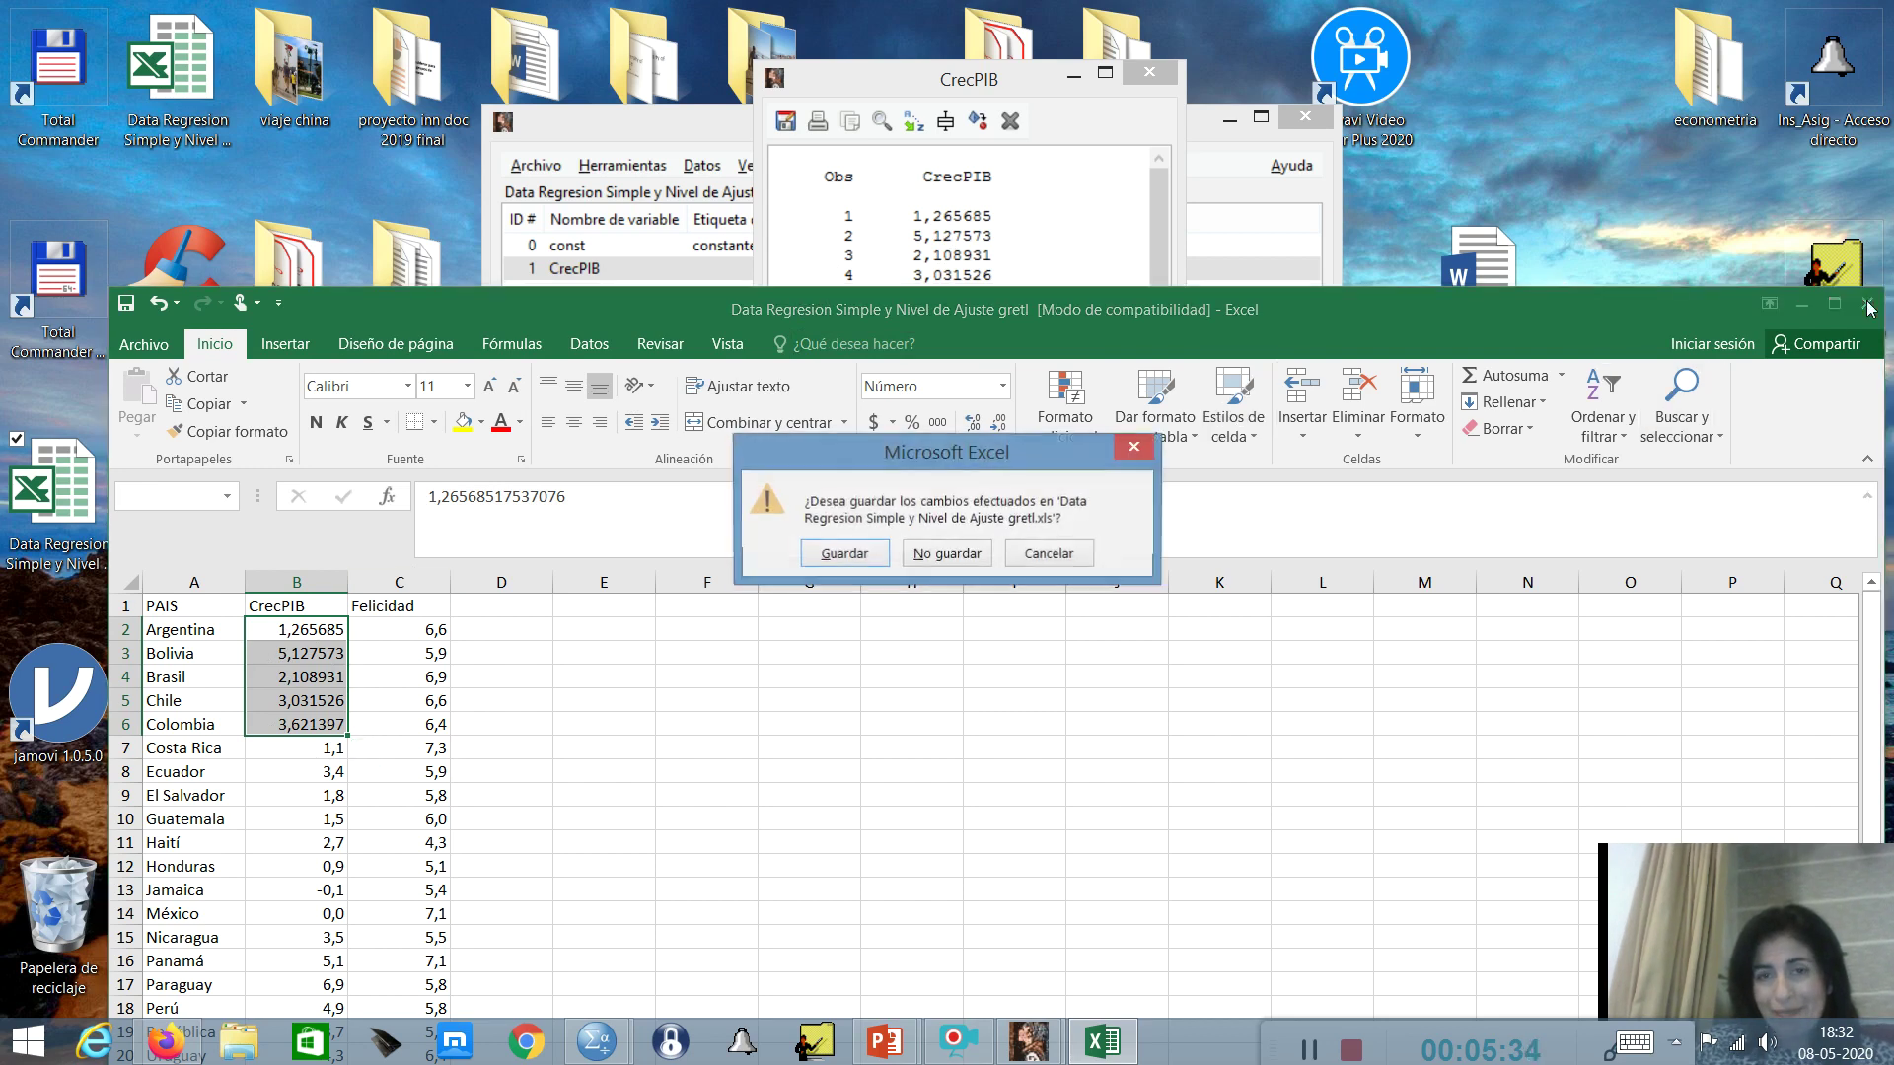
left_click(964, 555)
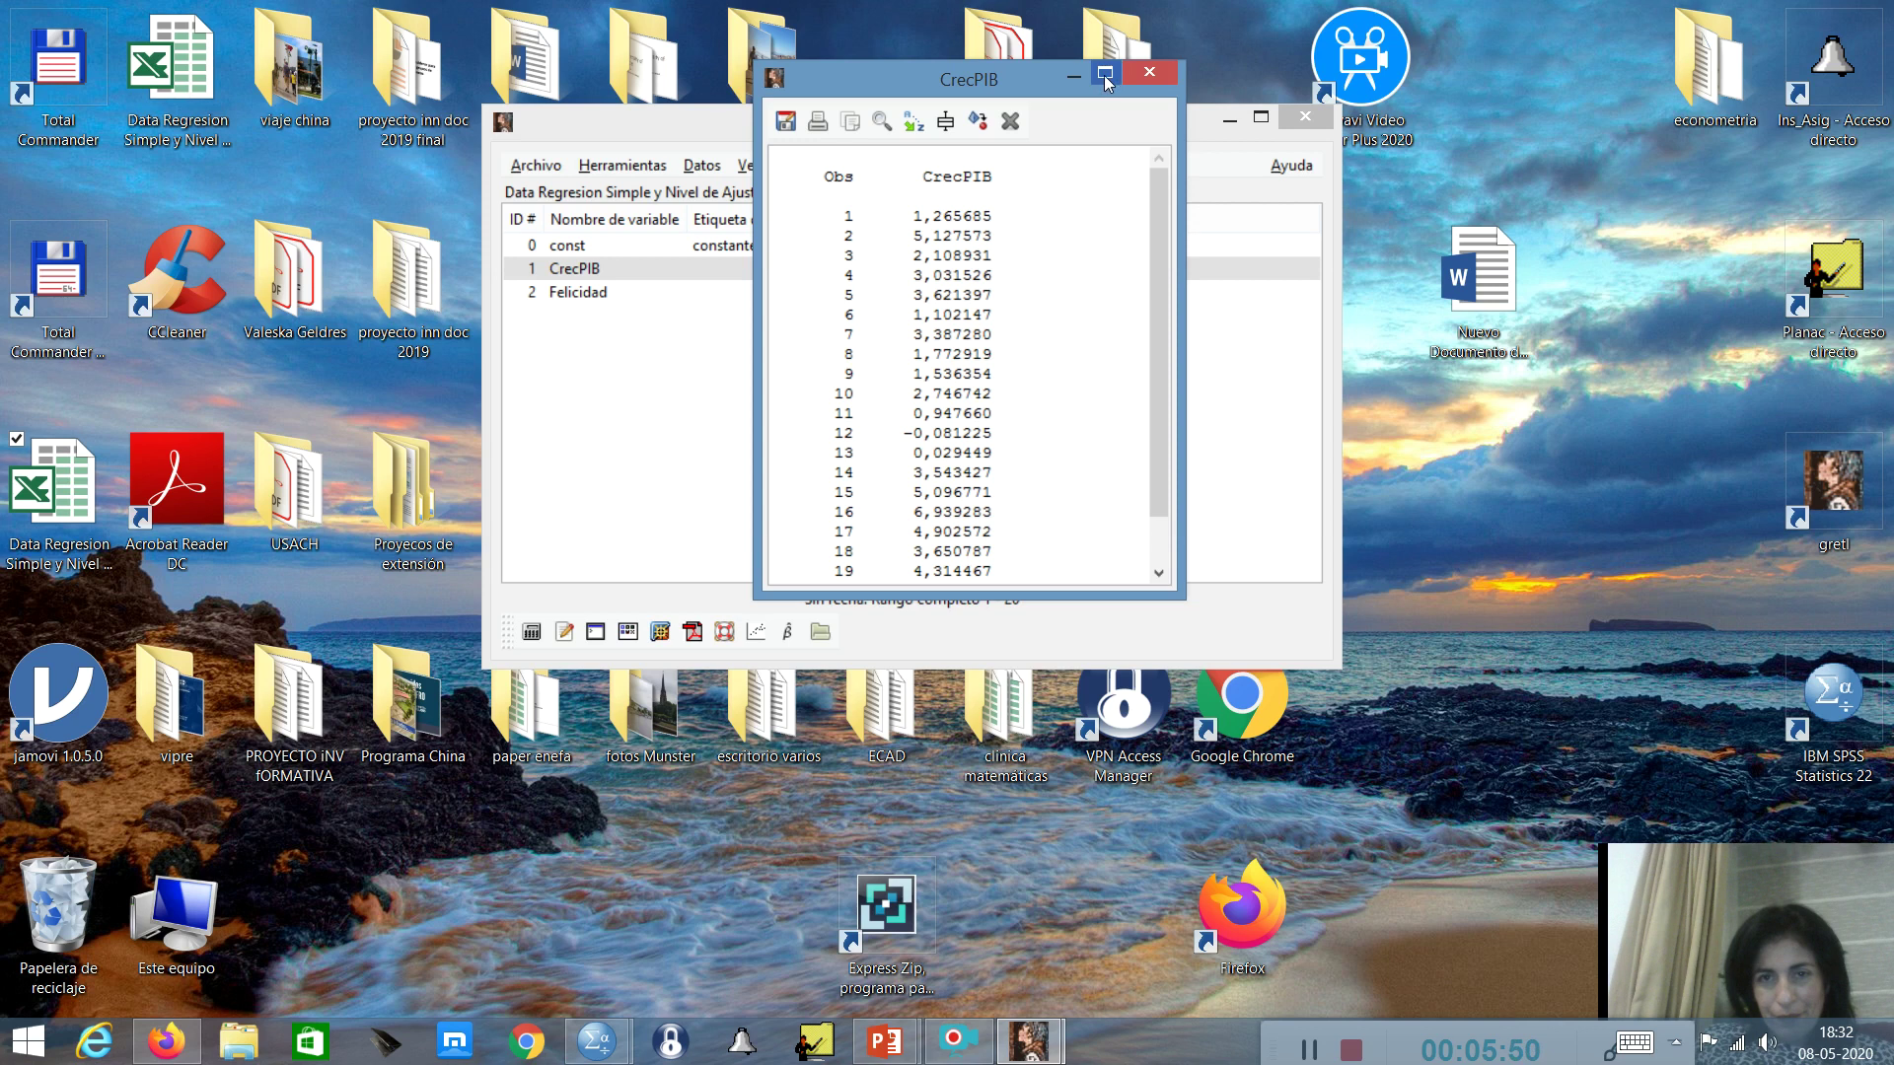
left_click(1150, 79)
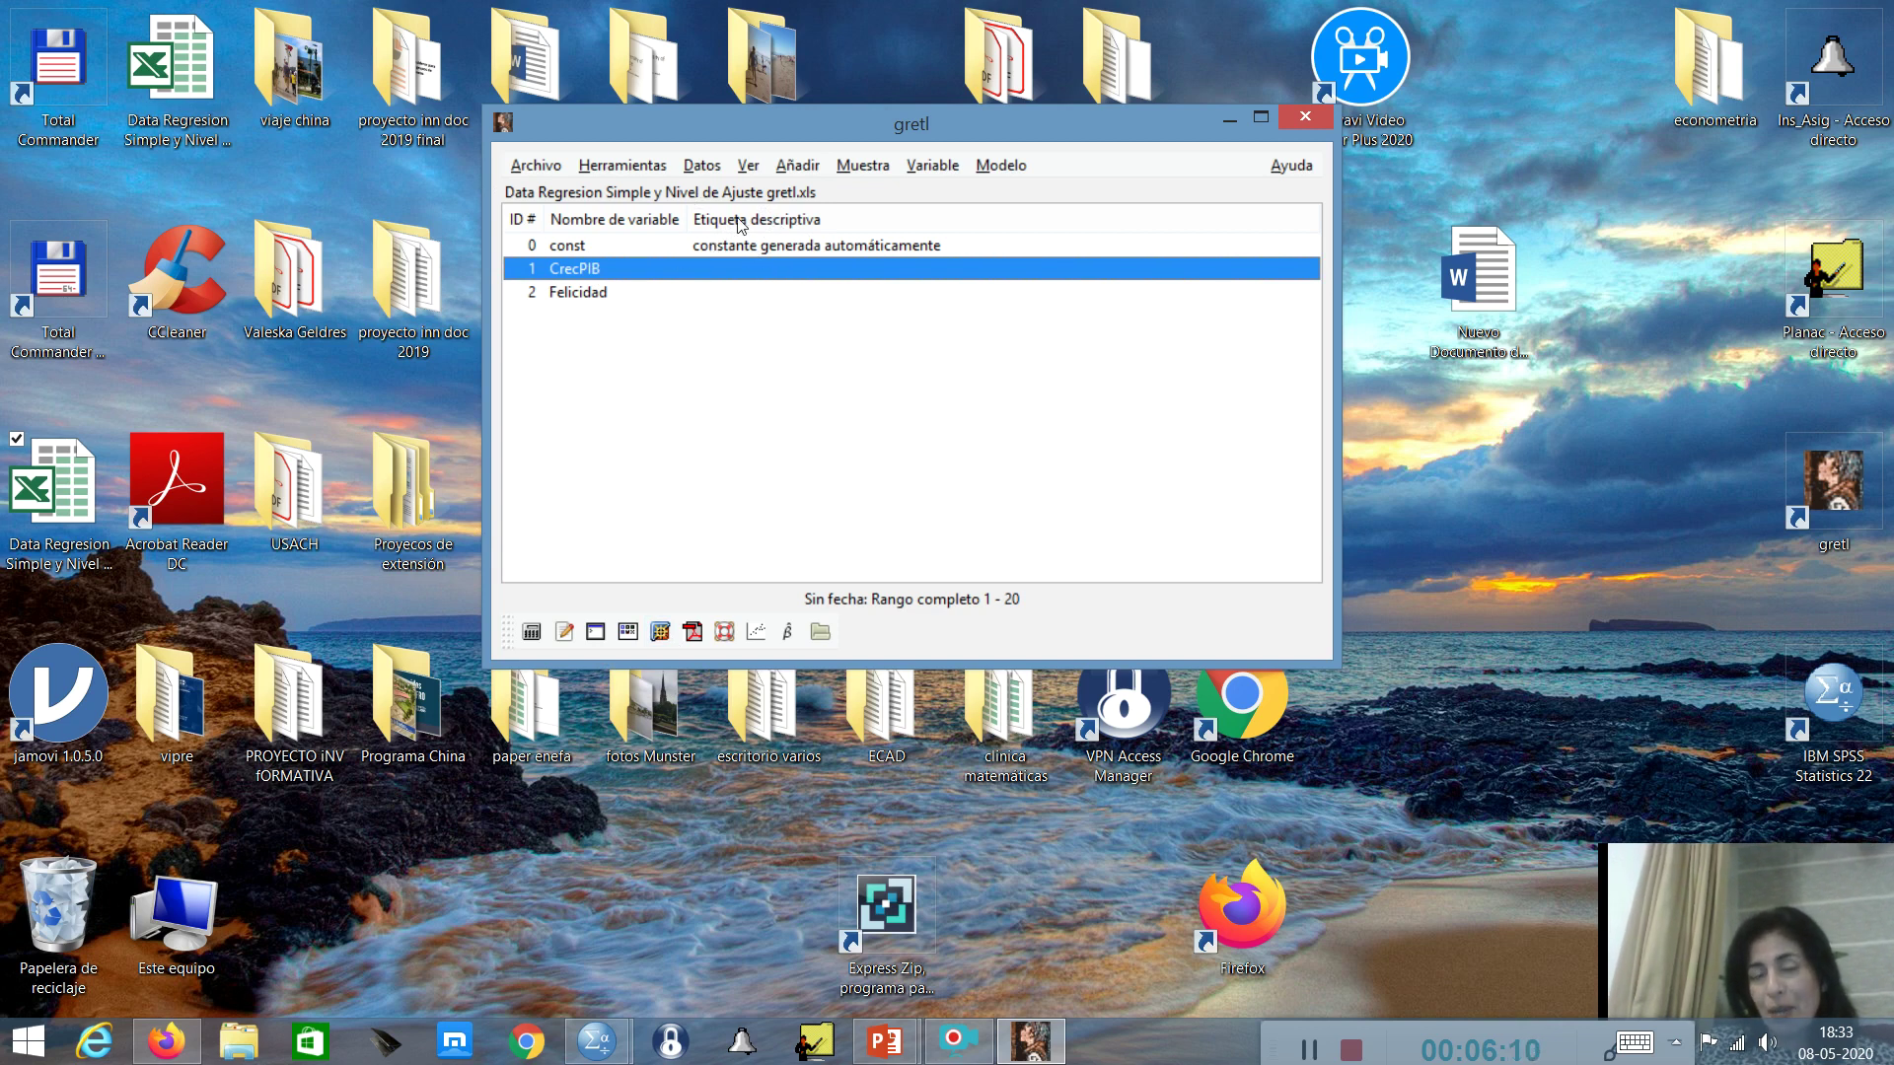
- Set the description of the CrecPIB variable to "tasa de crecimiento del Pib Percapita (% anual)"
right_click(586, 277)
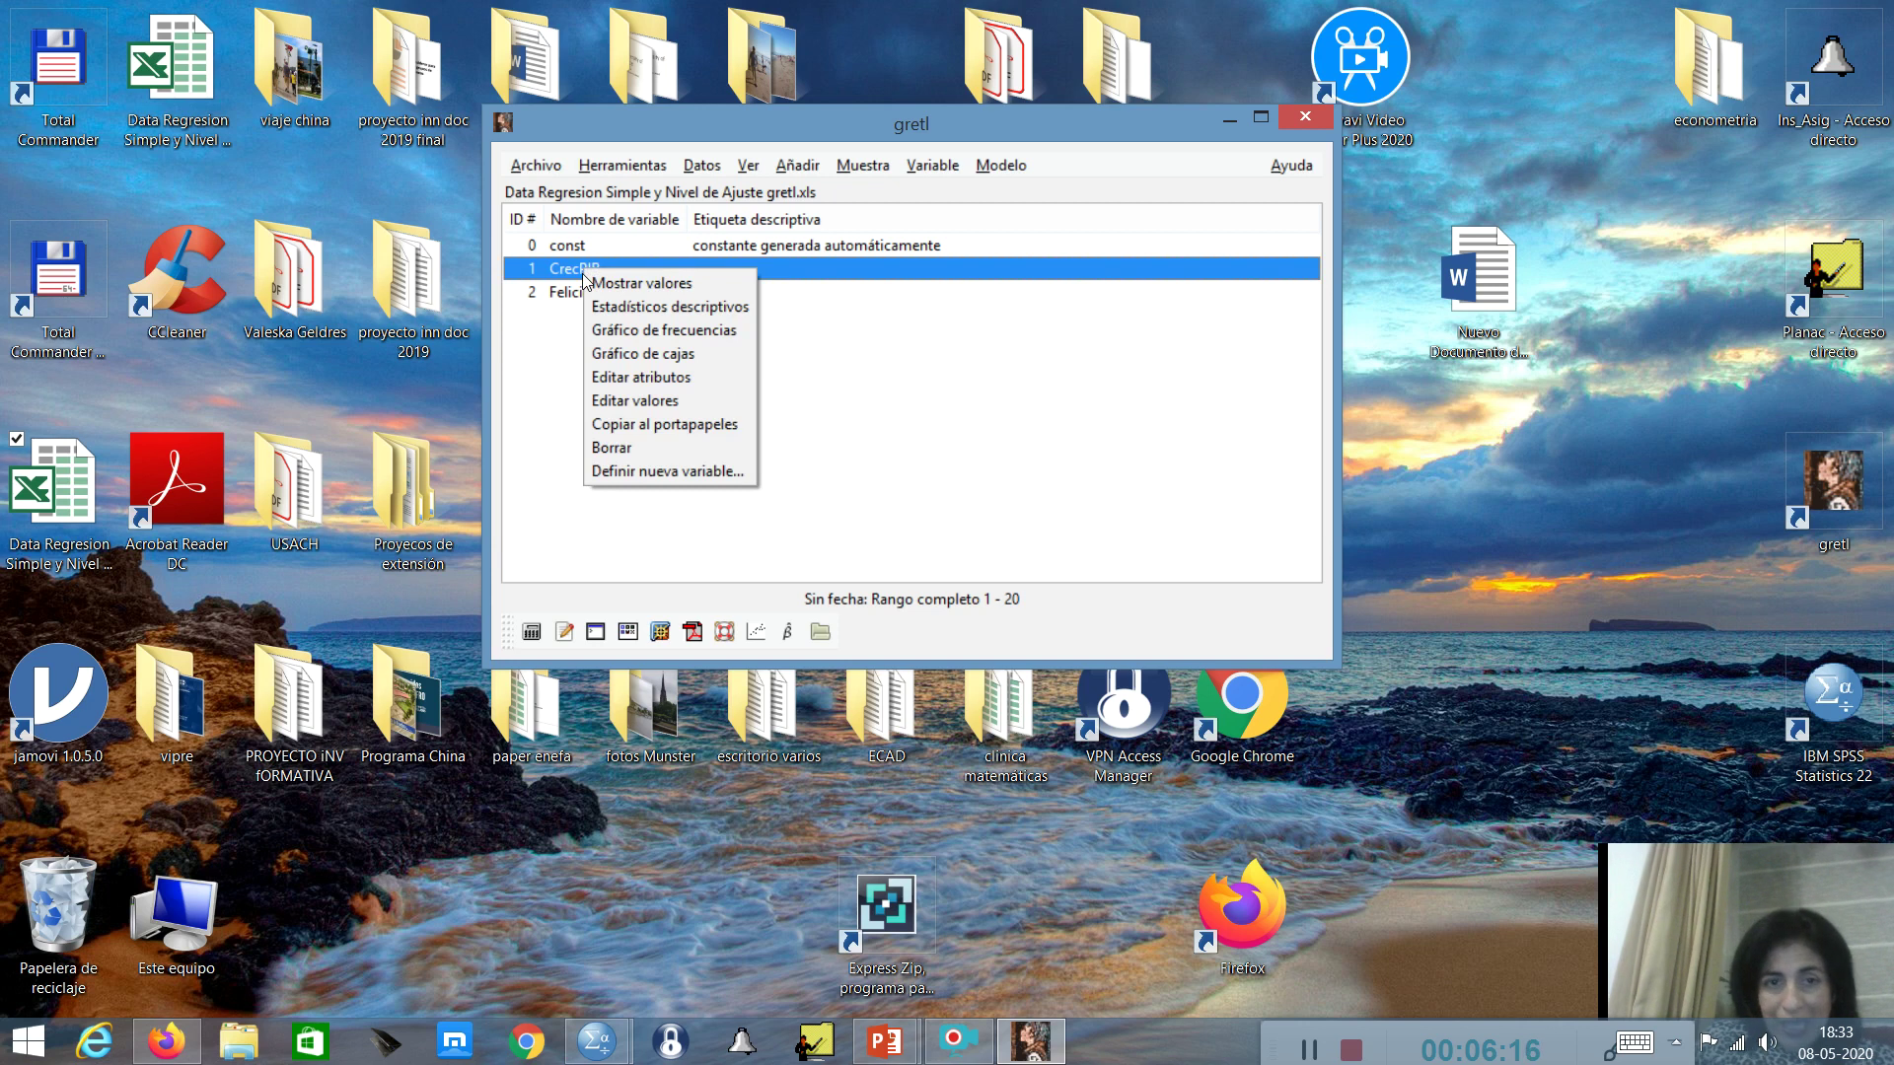
left_click(626, 384)
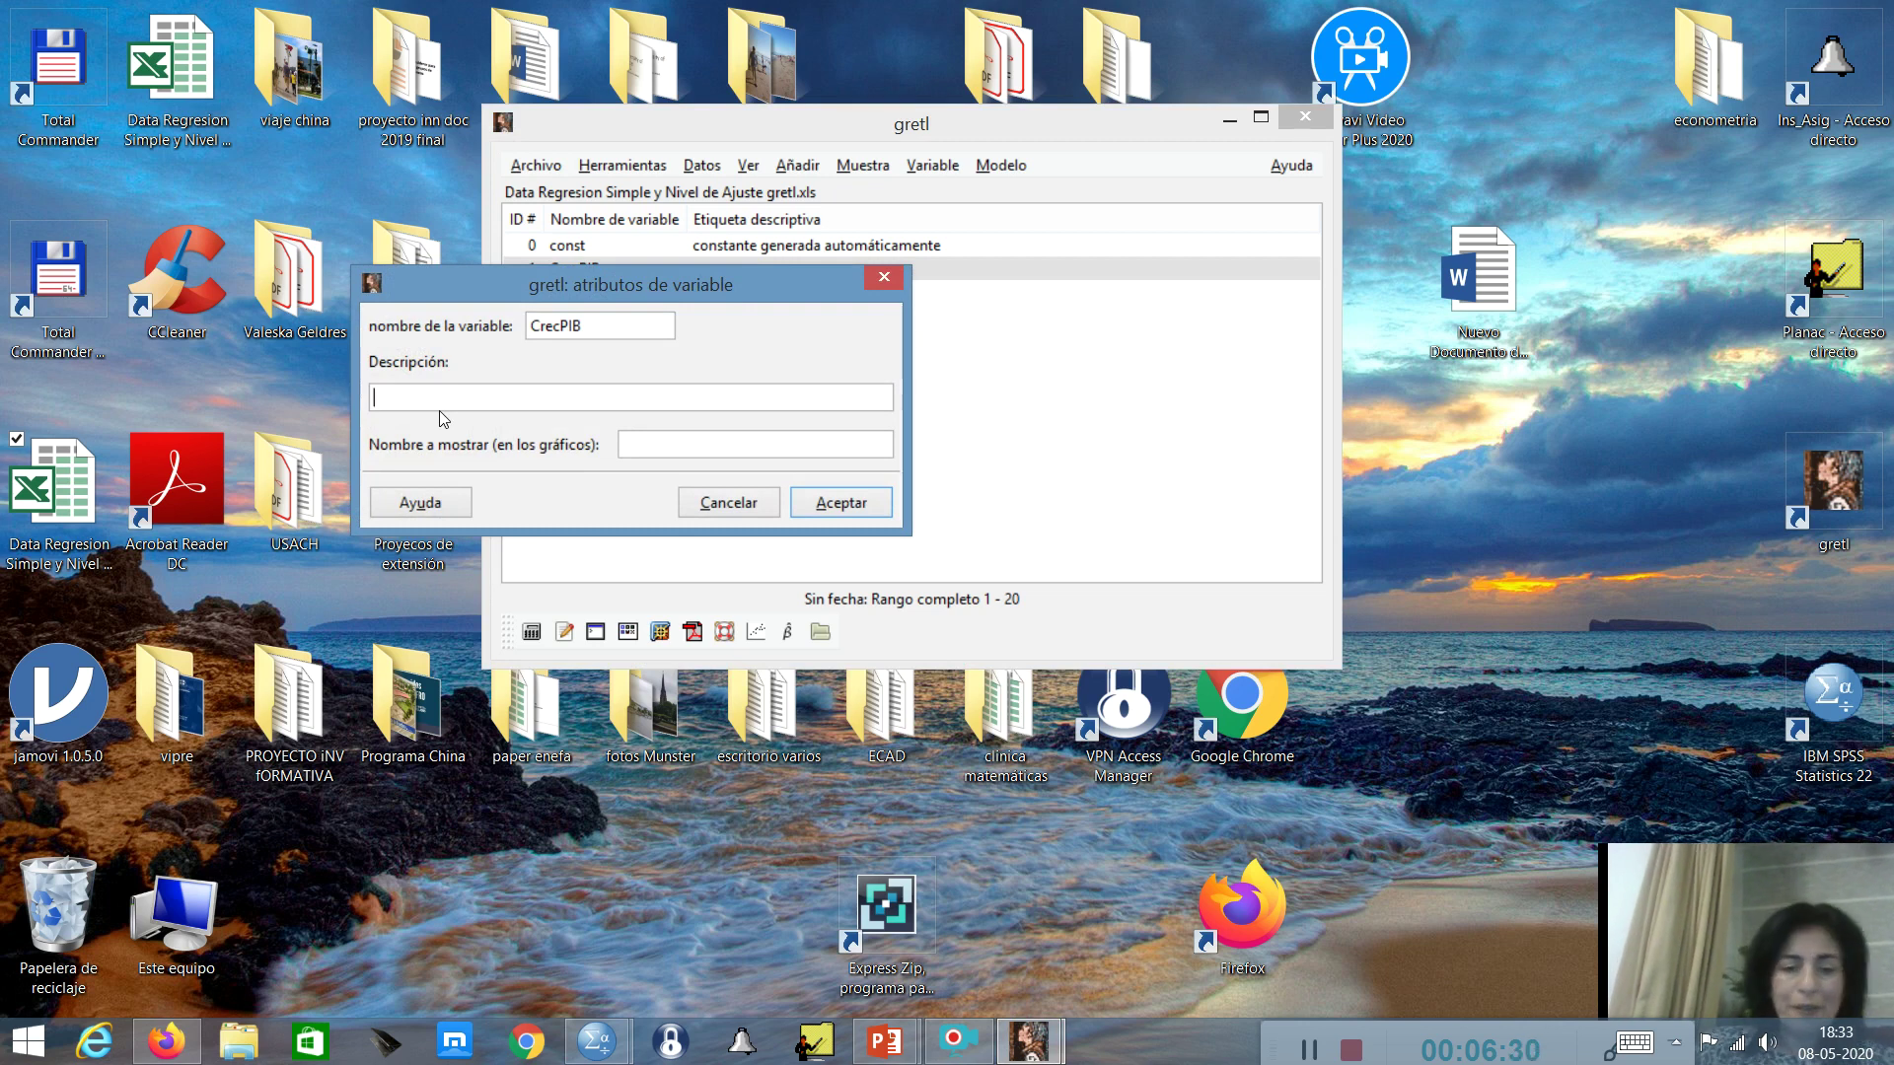
type("tasa d")
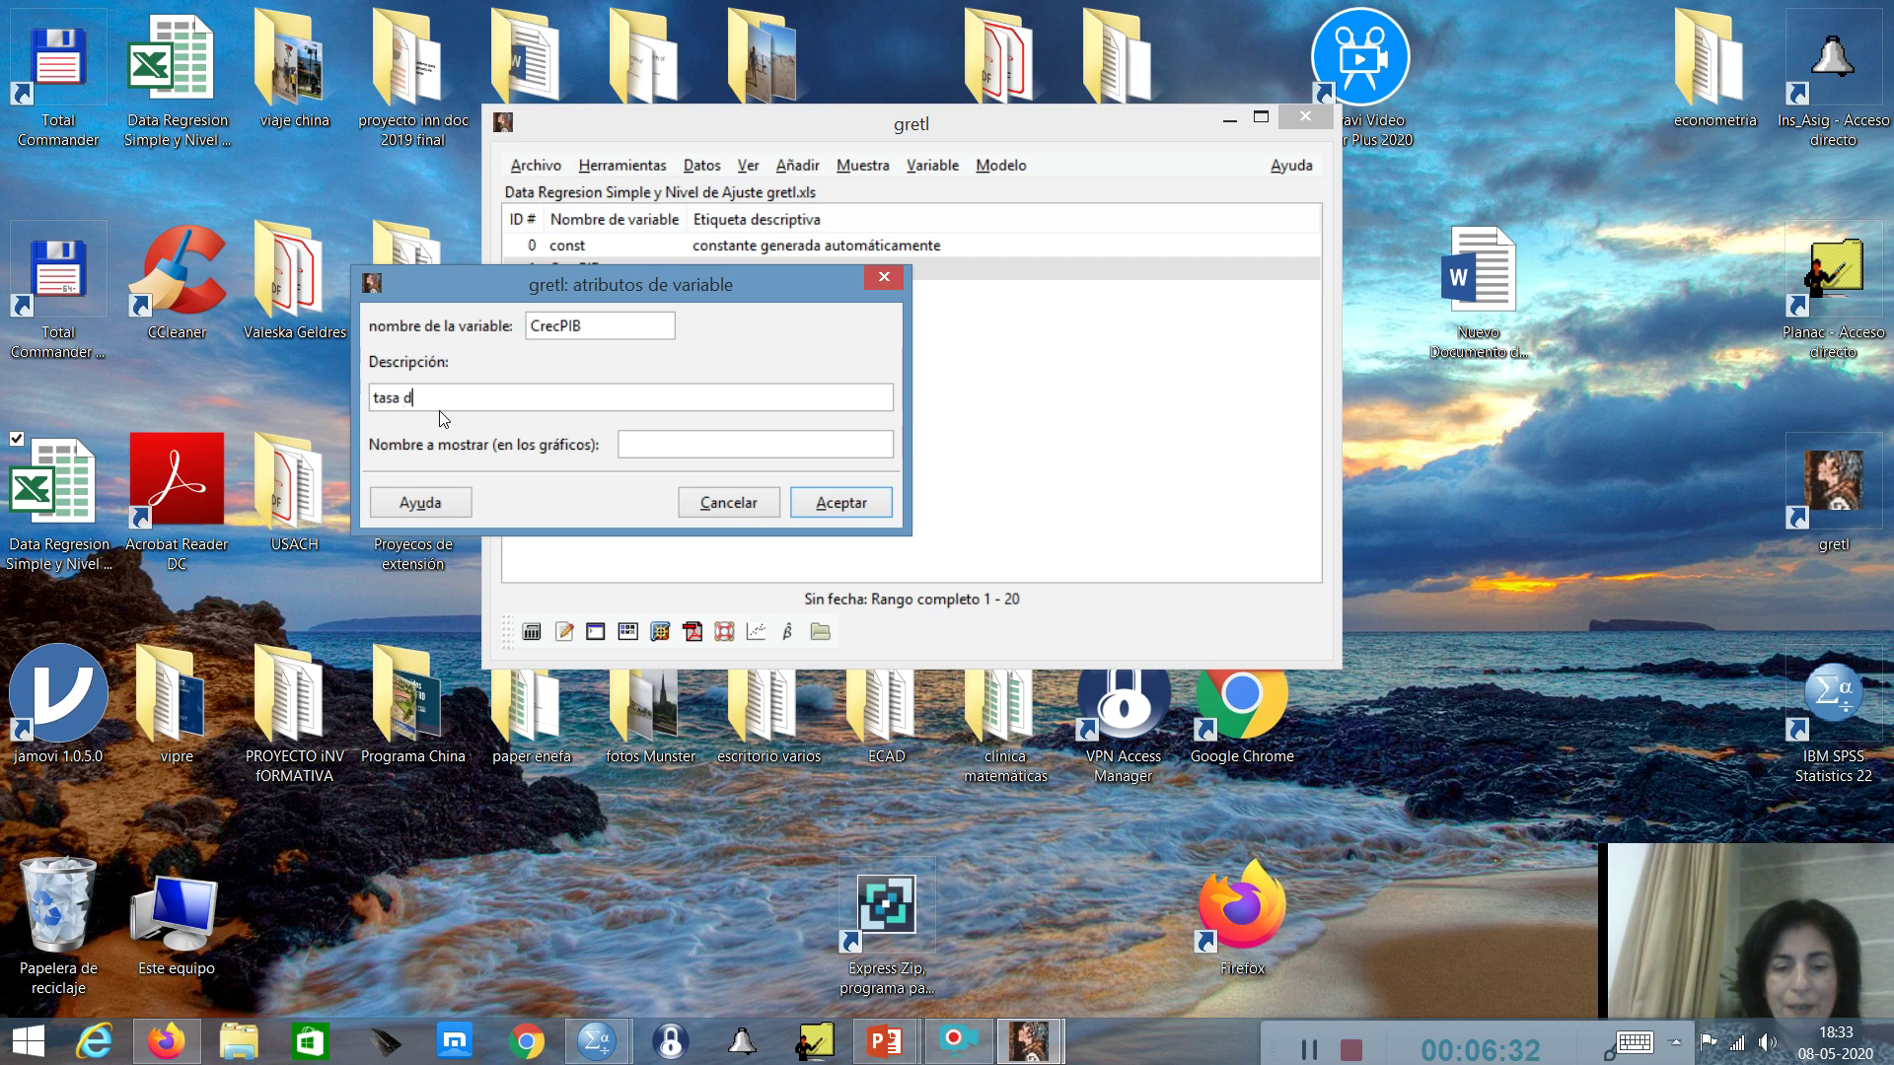
type("e crecimien")
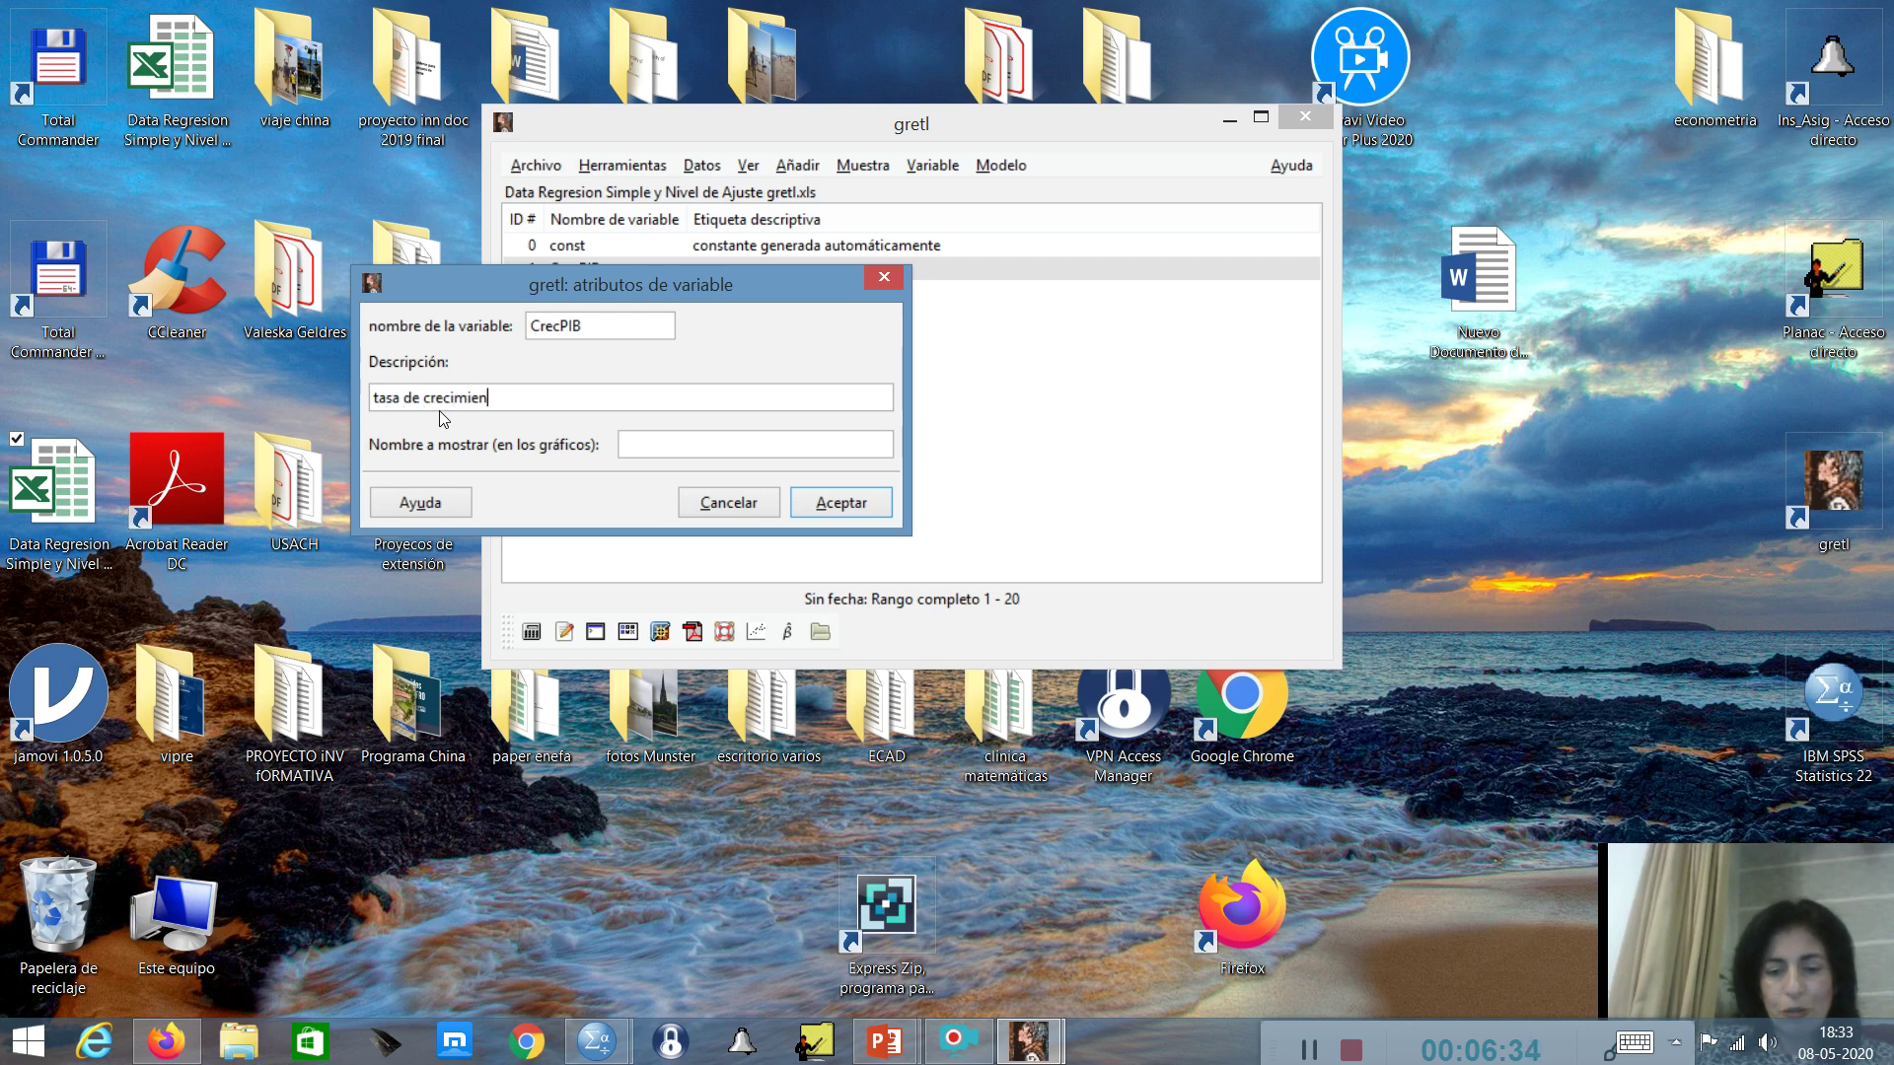
type("to del Pib Percapita (% anual)")
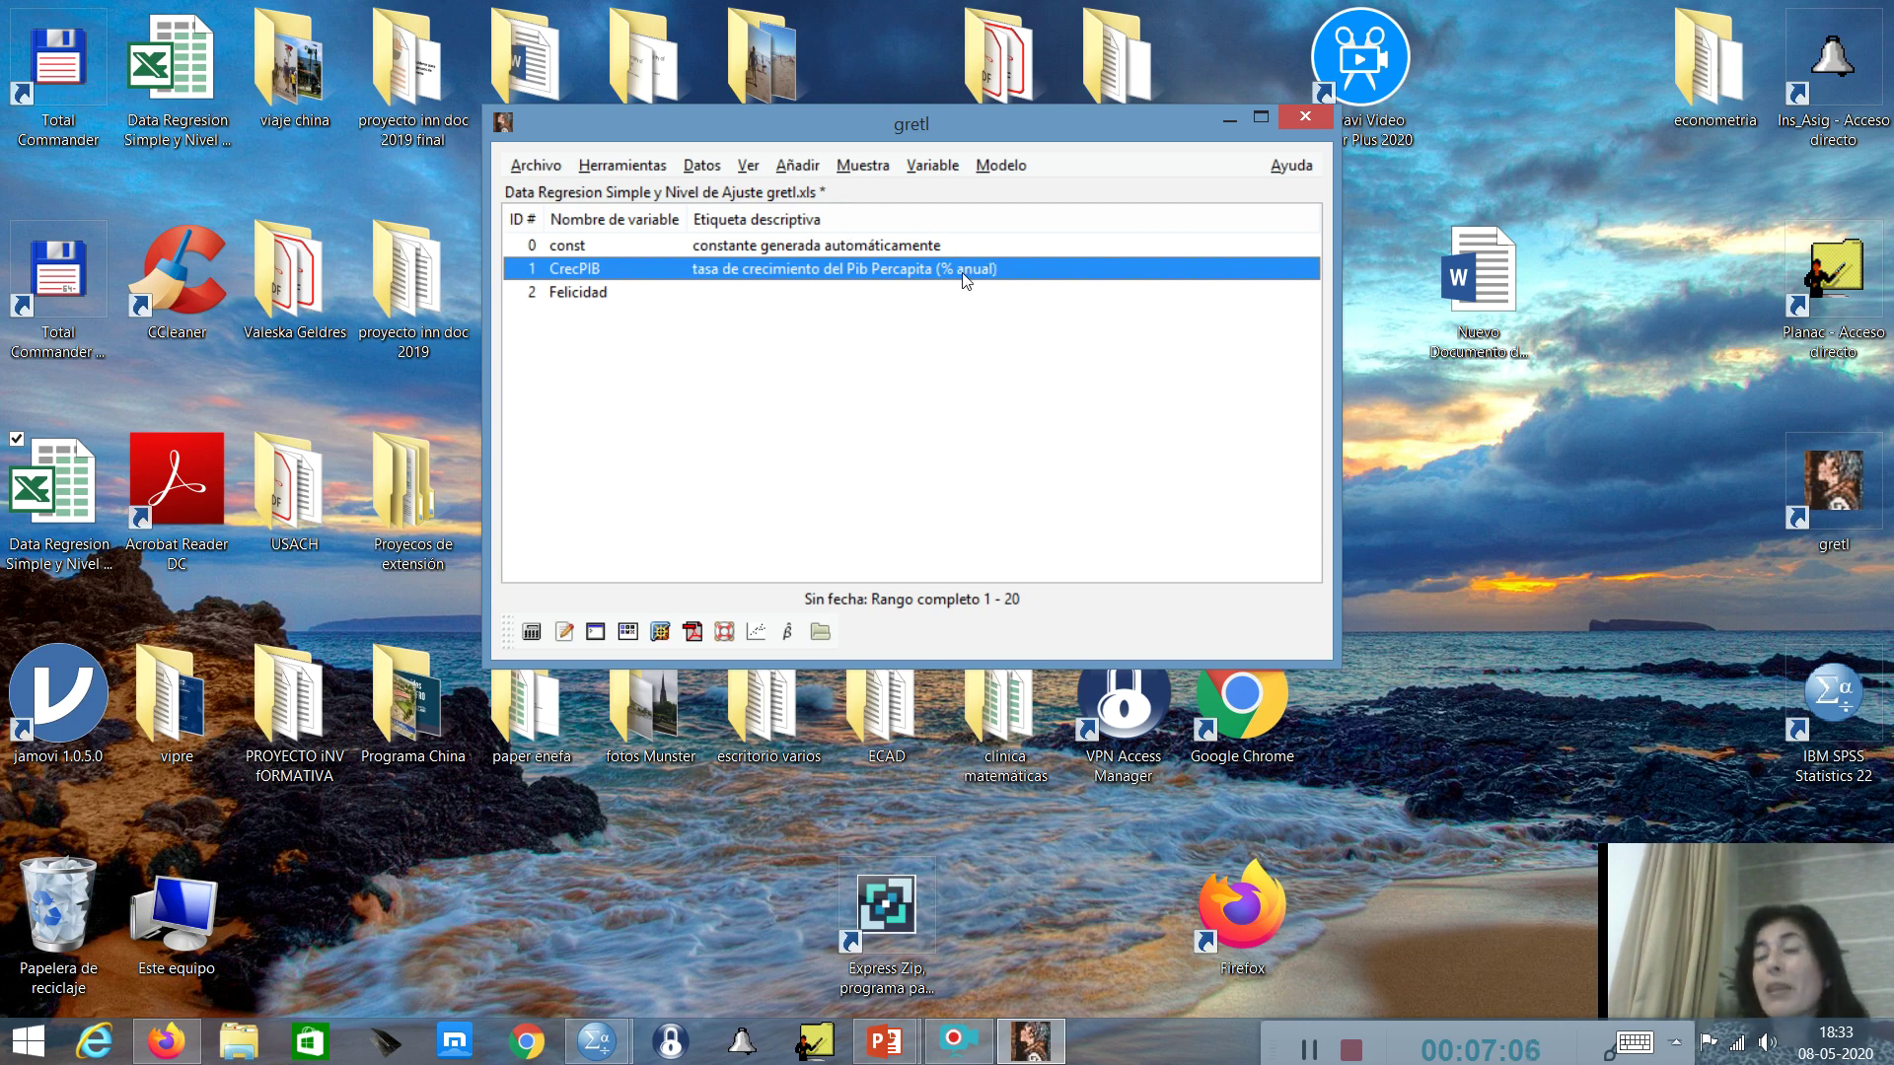
- Set the description of the Felicidad variable to "Indice de Felicidad (1 a 10)"
left_click(609, 299)
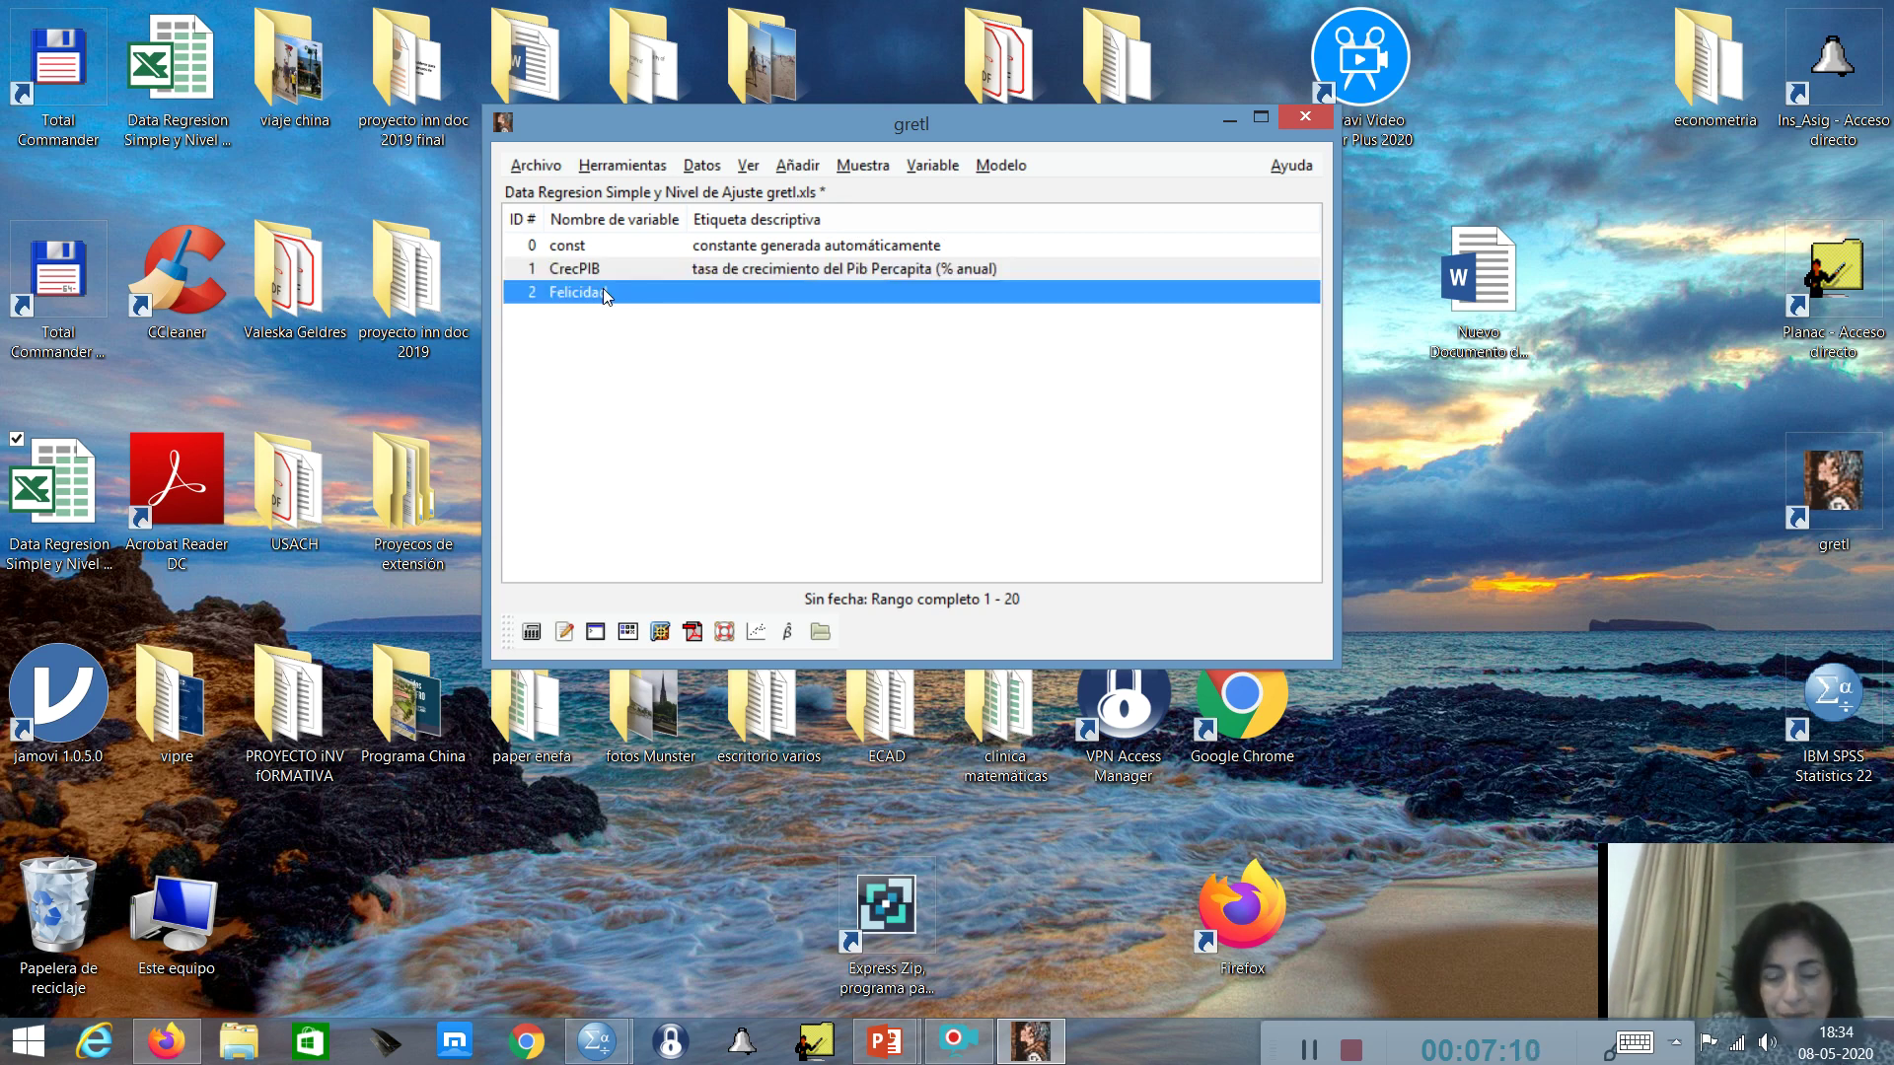
right_click(603, 291)
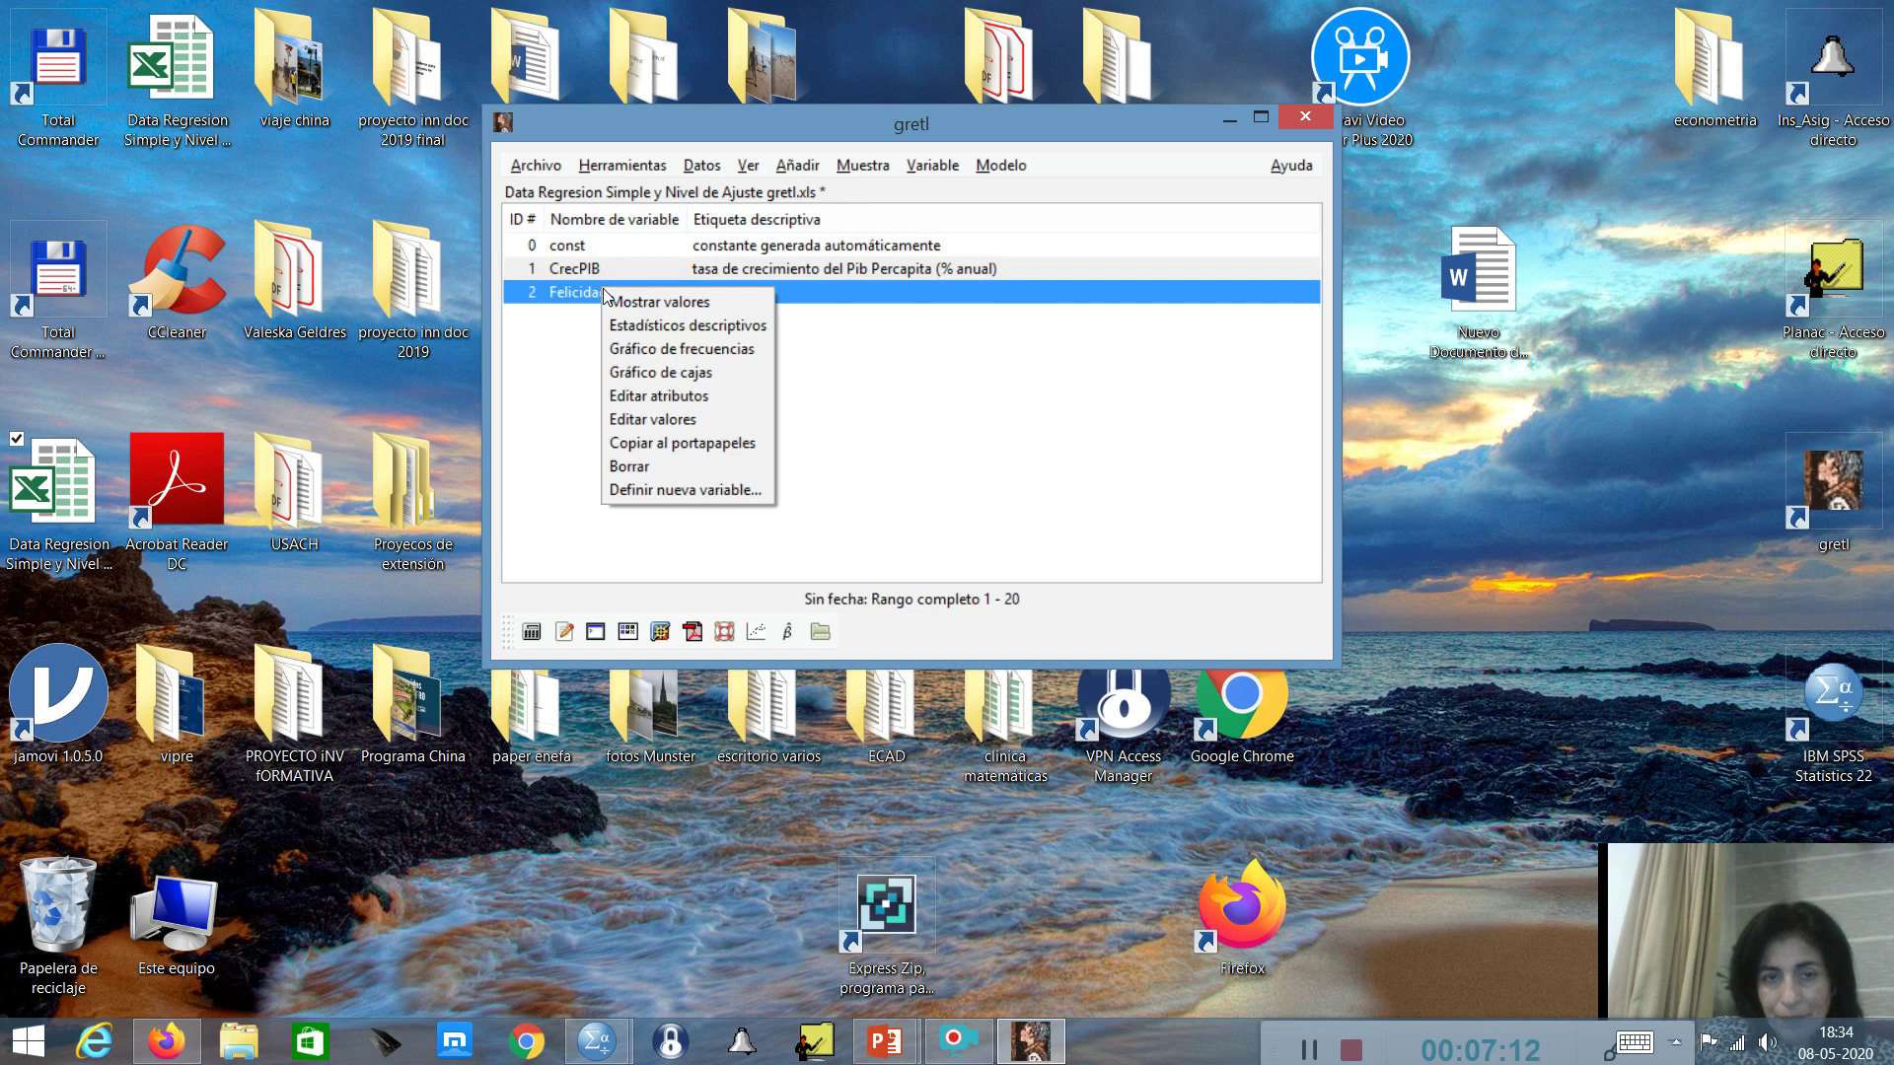
left_click(643, 397)
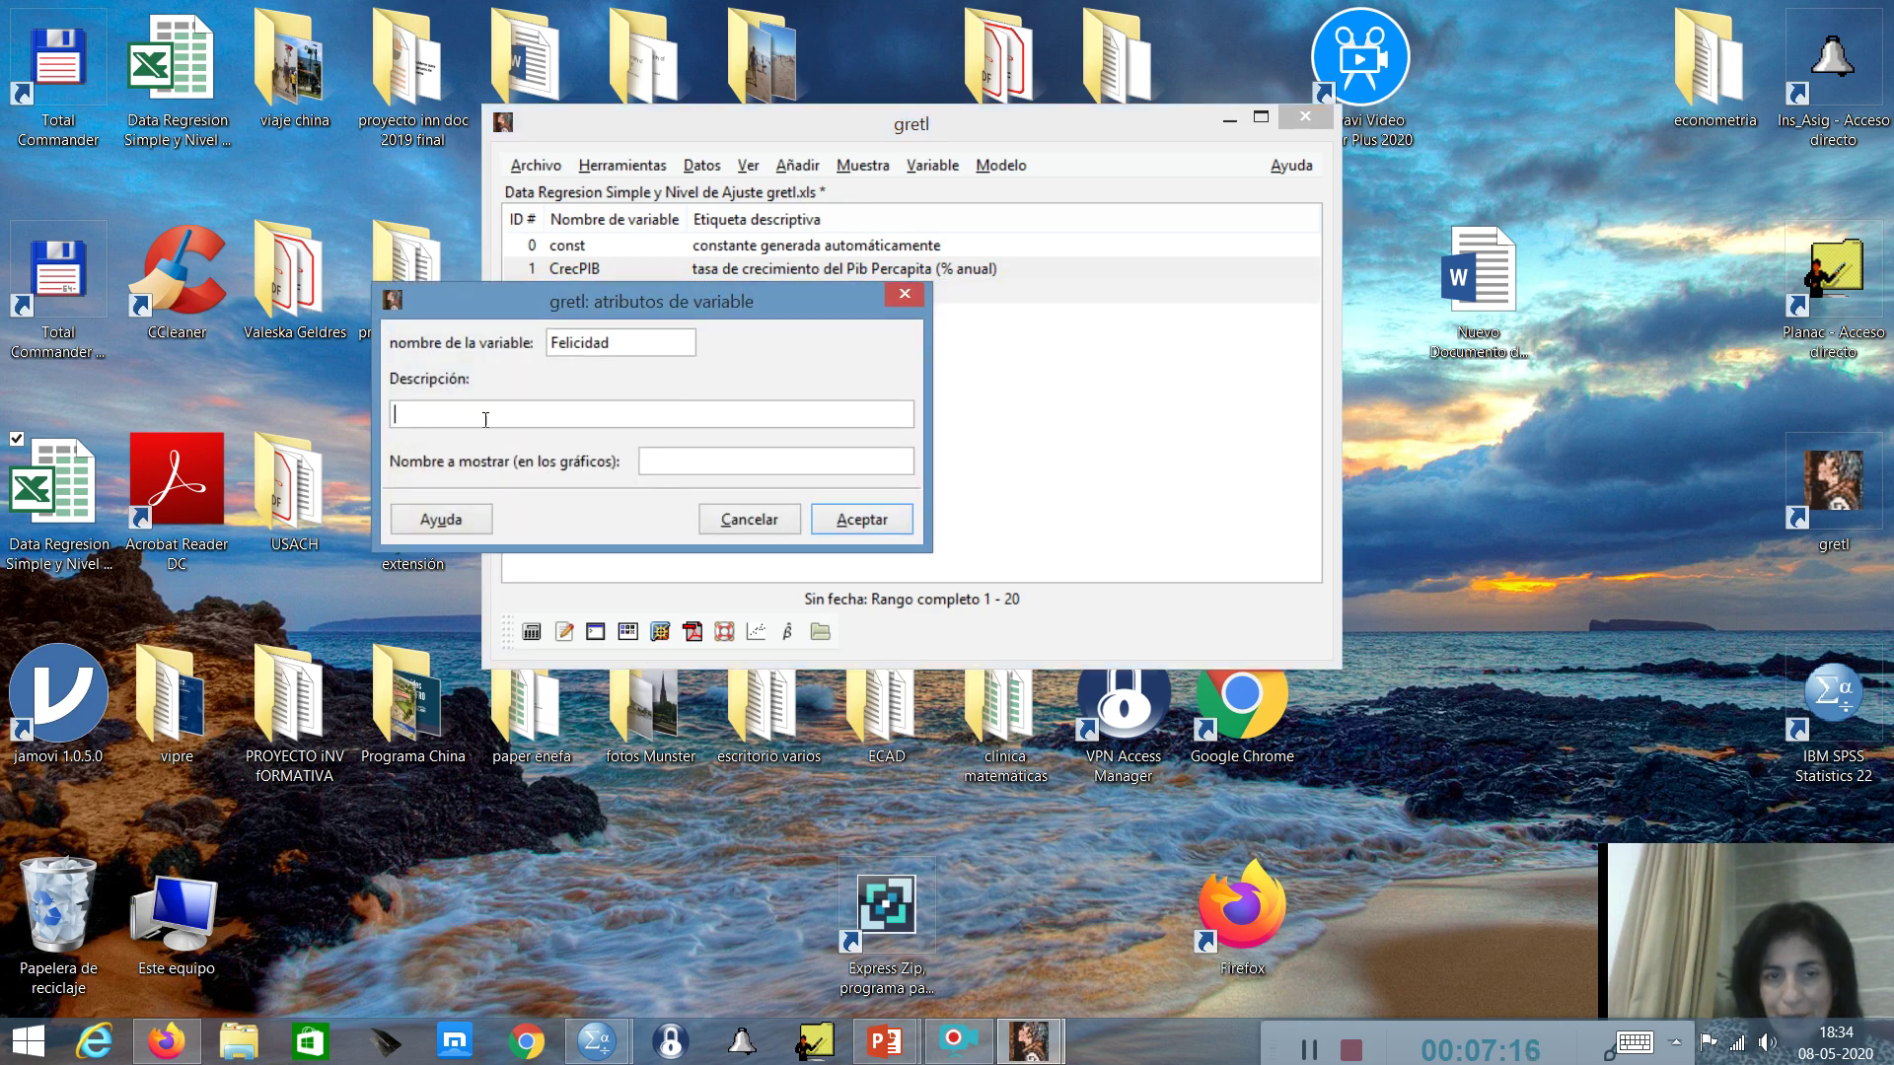
type("Ind")
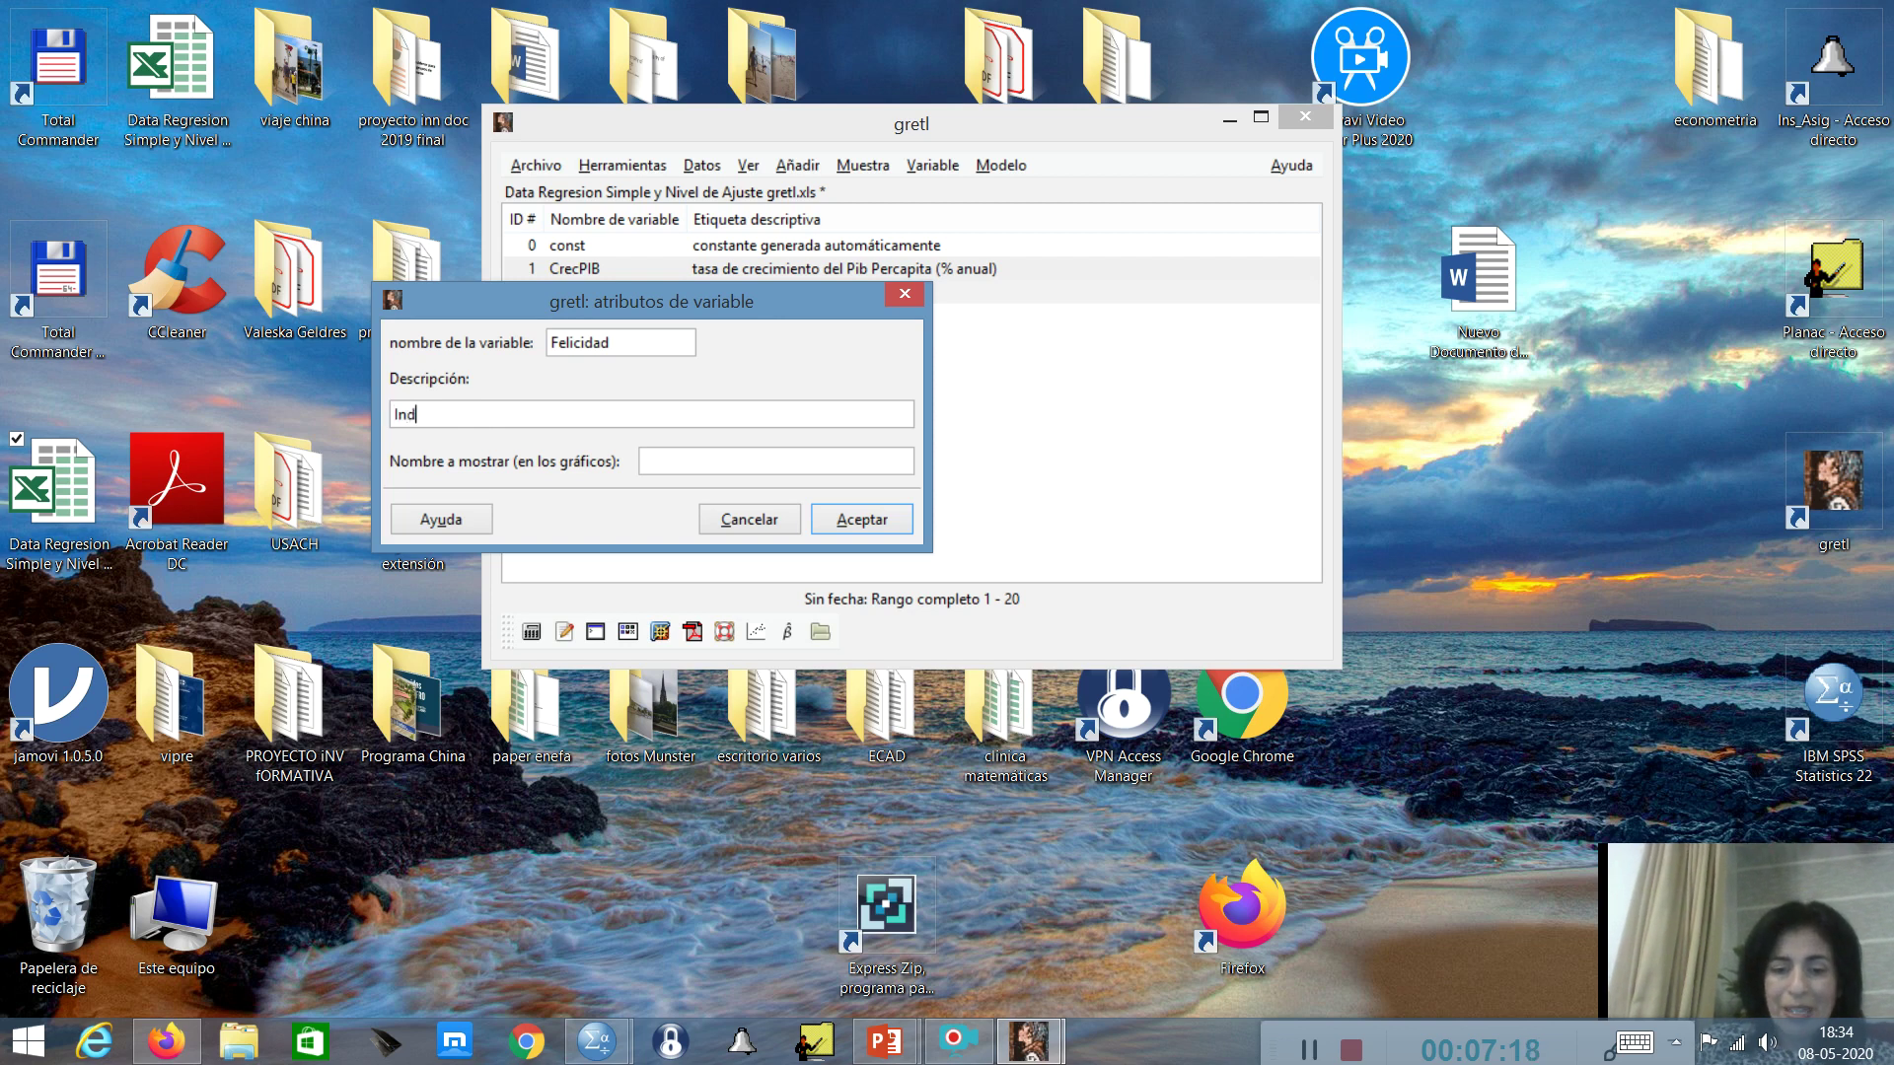
type("ice de Felicidad (1 a 10)")
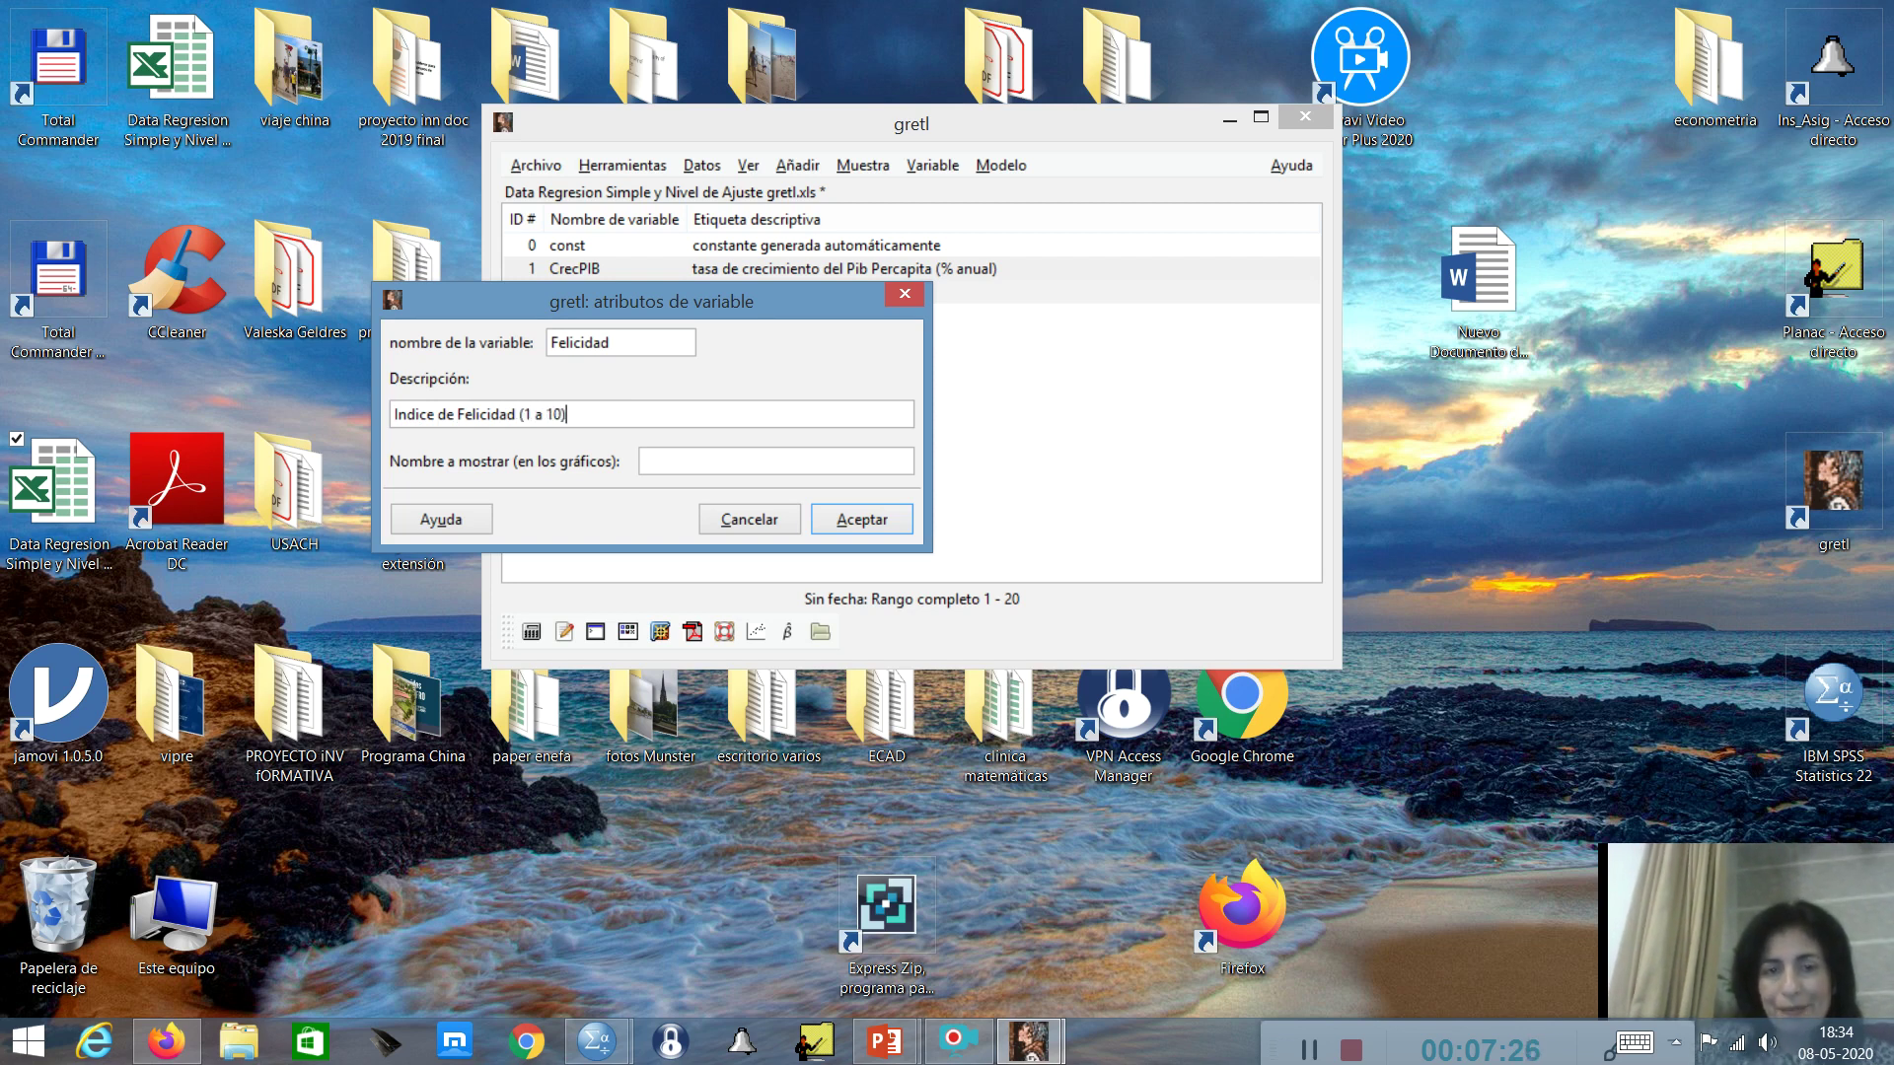
left_click(886, 530)
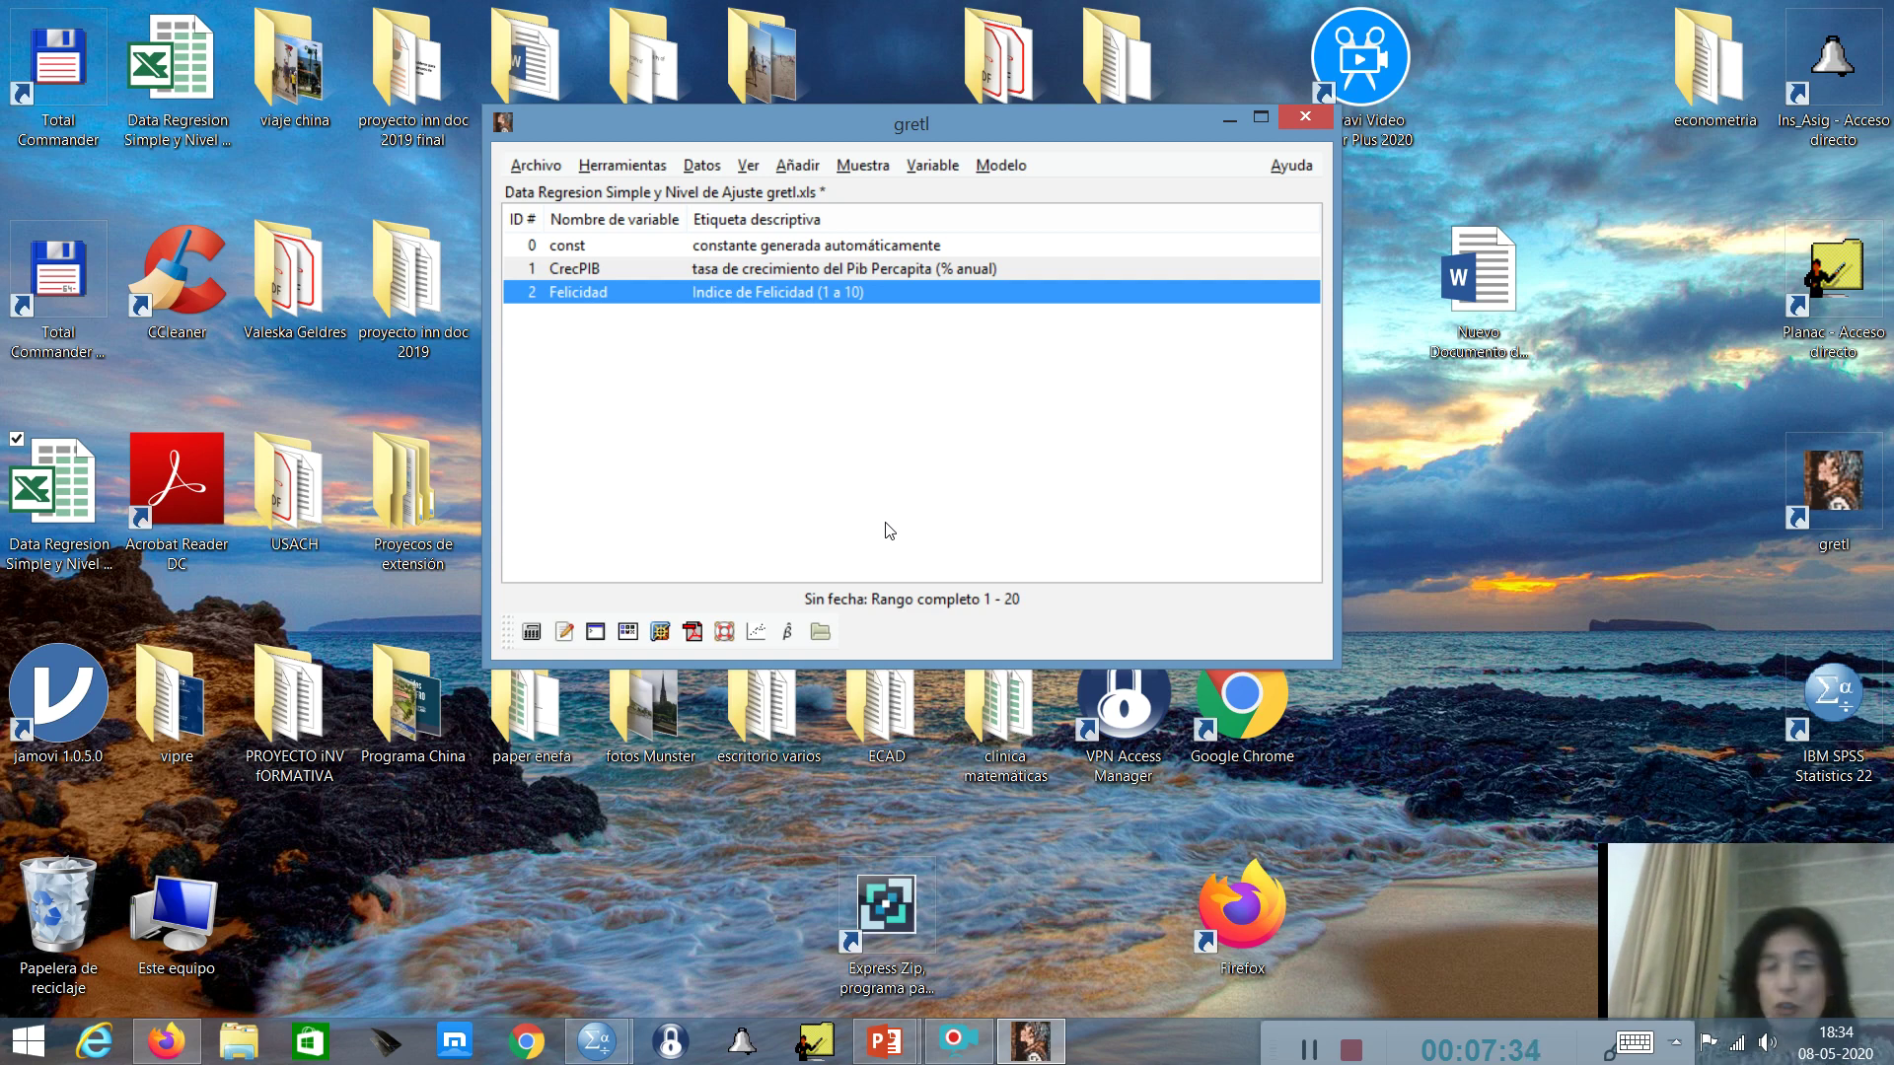
left_click(538, 164)
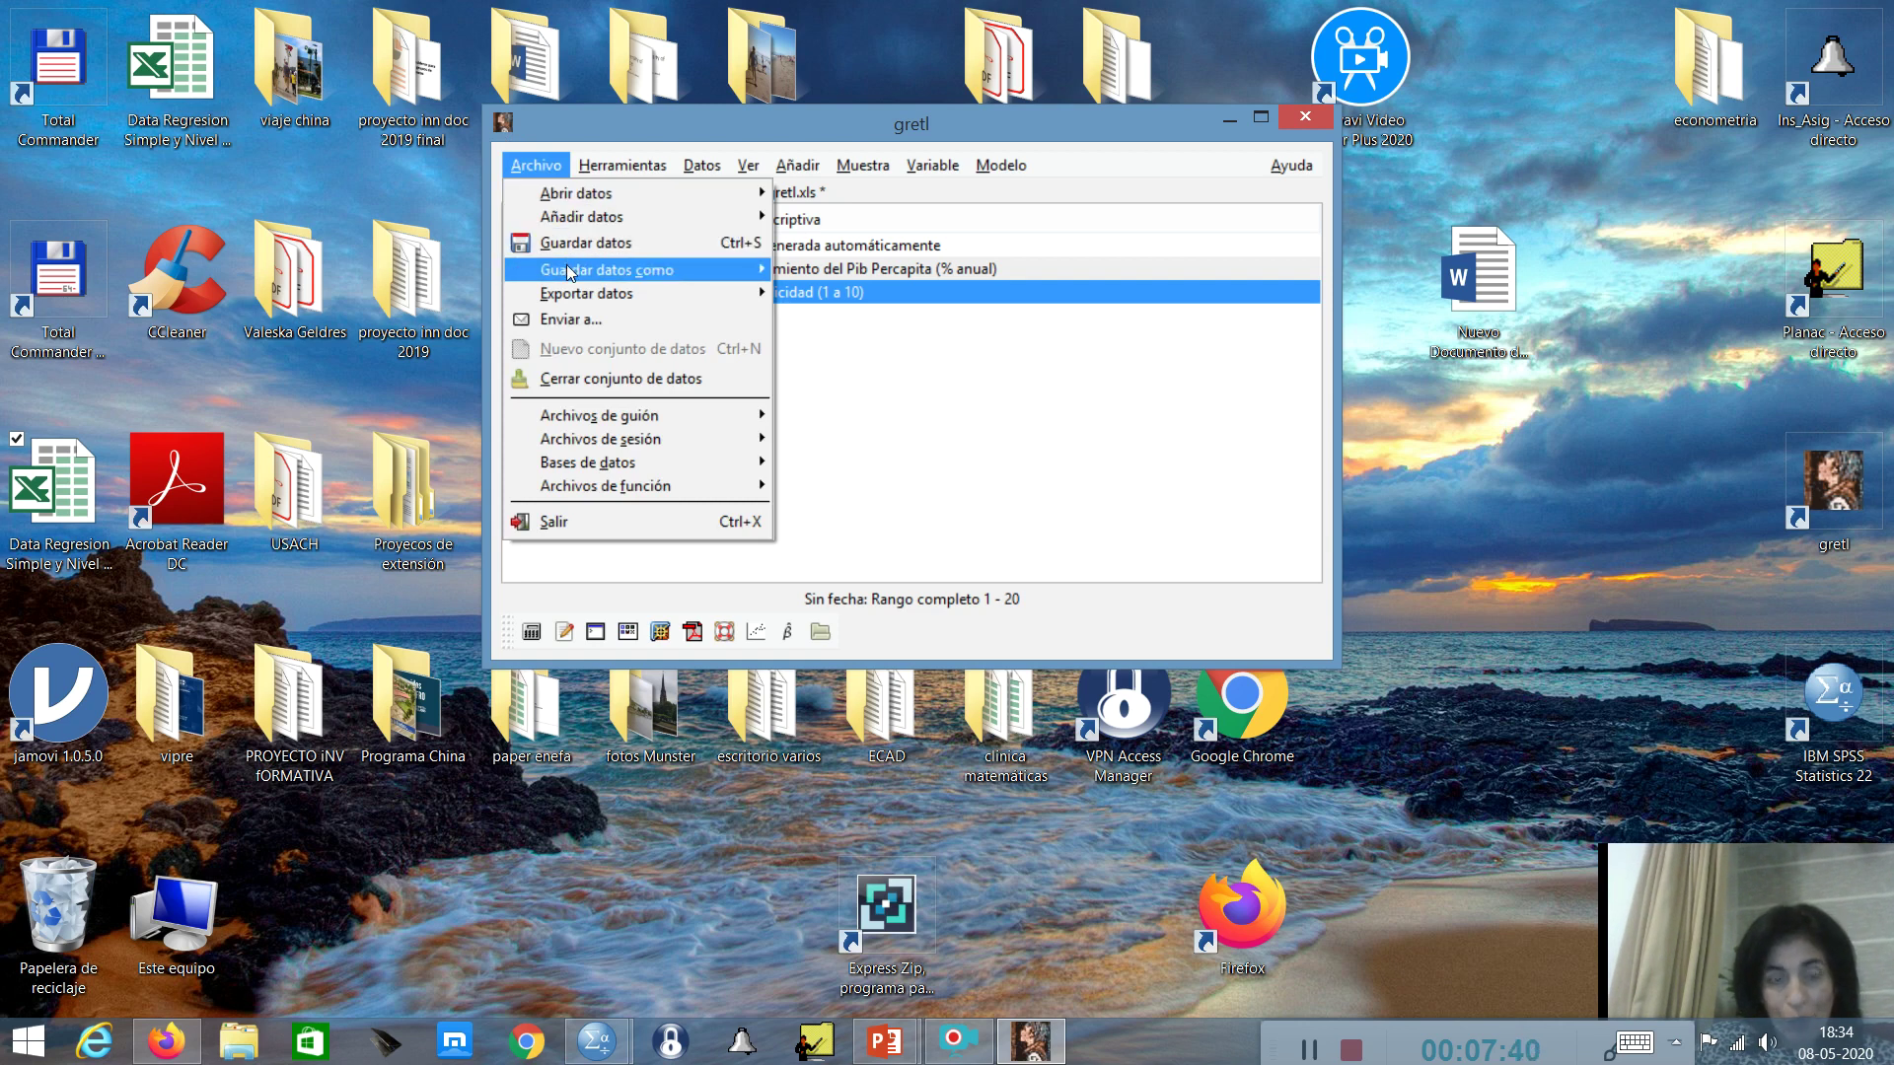
mouse_move(679, 274)
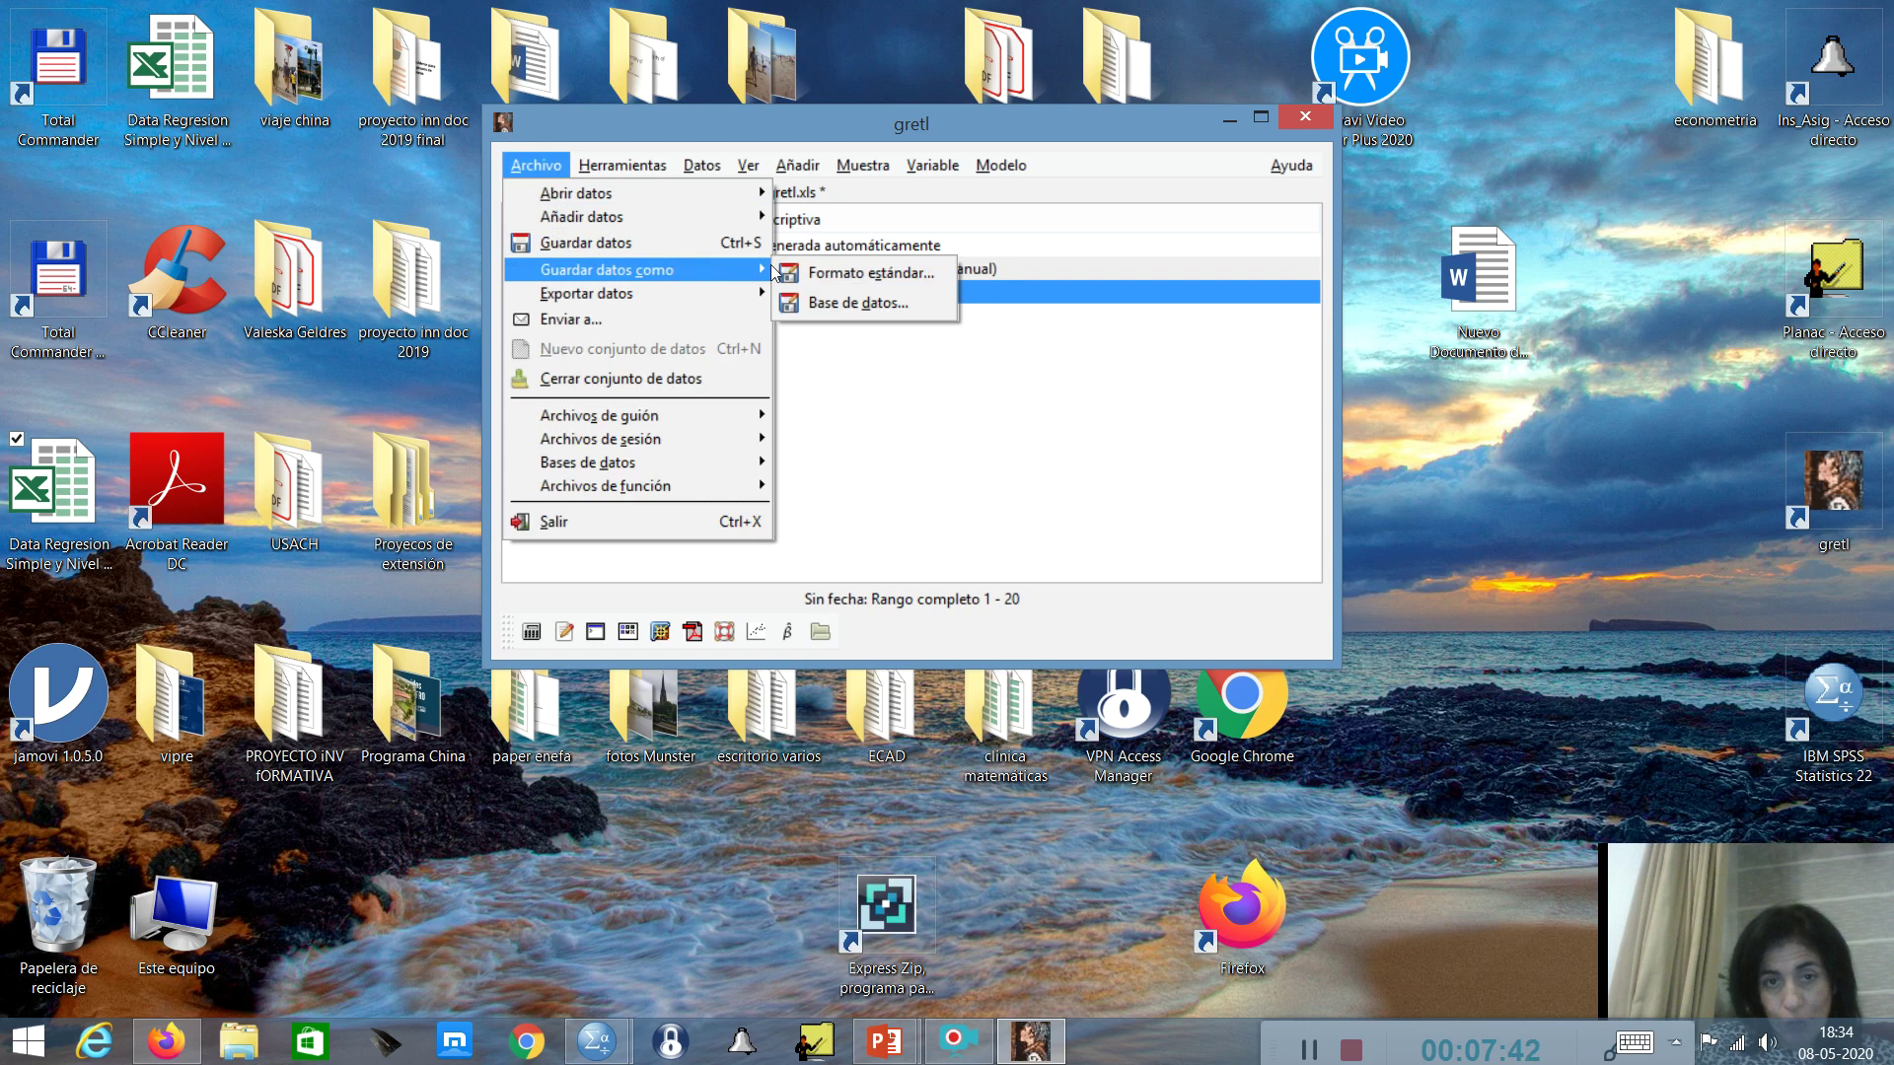
left_click(836, 305)
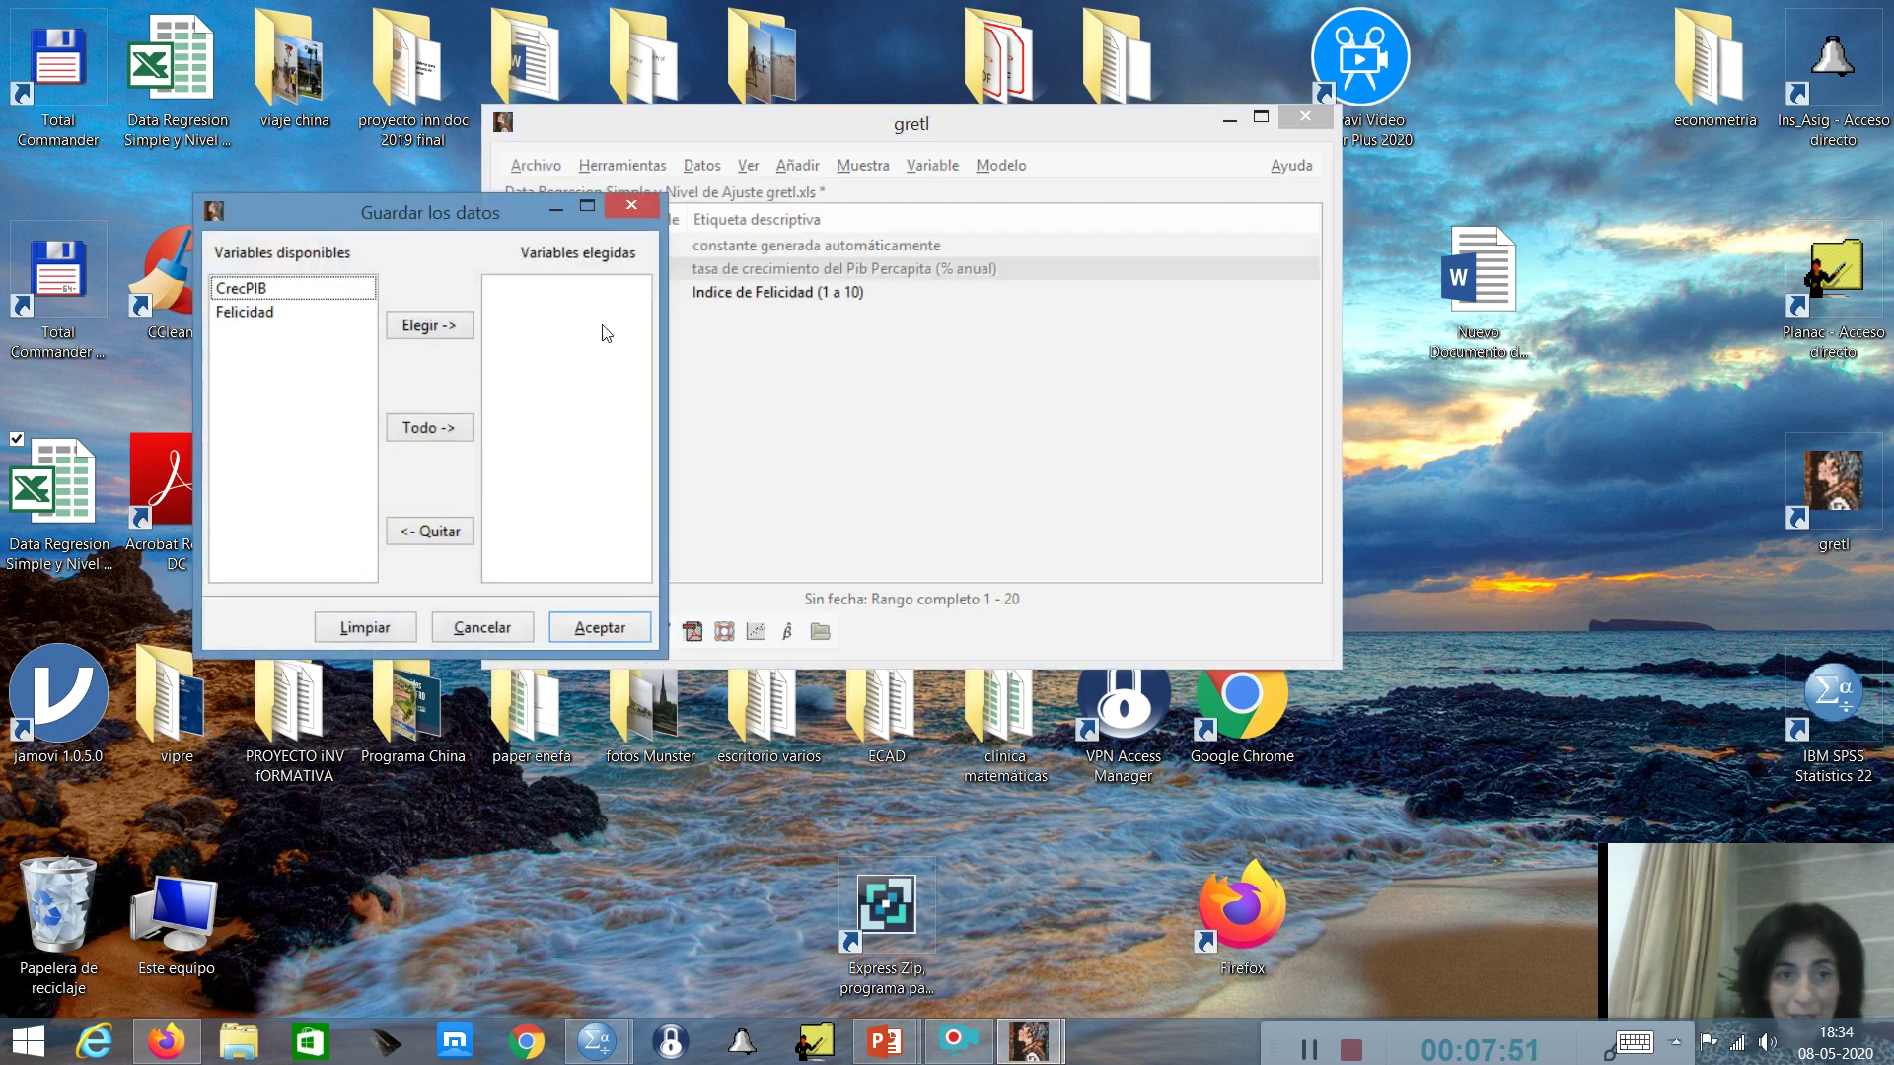
left_click(637, 205)
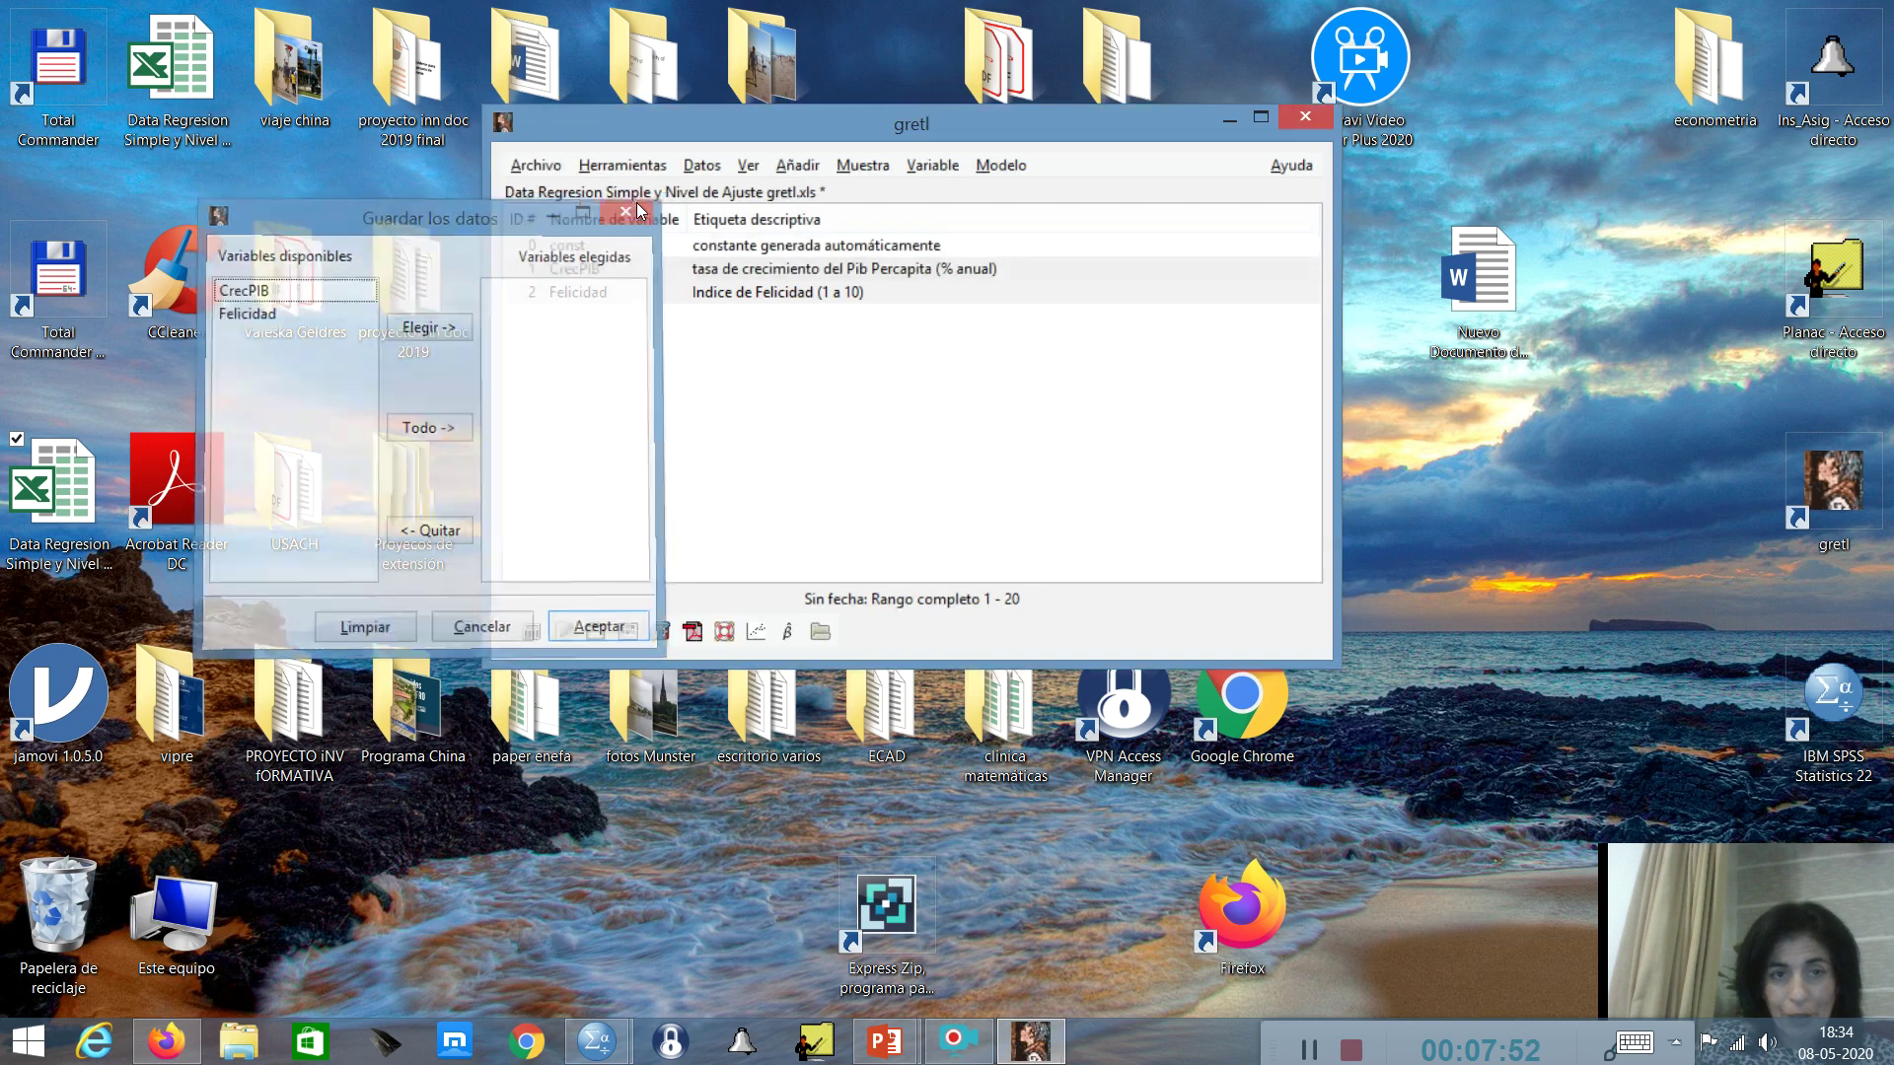
- Choose both CrecPIB and Felicidad as the variables to include when saving the dataset in gretl format
left_click(551, 166)
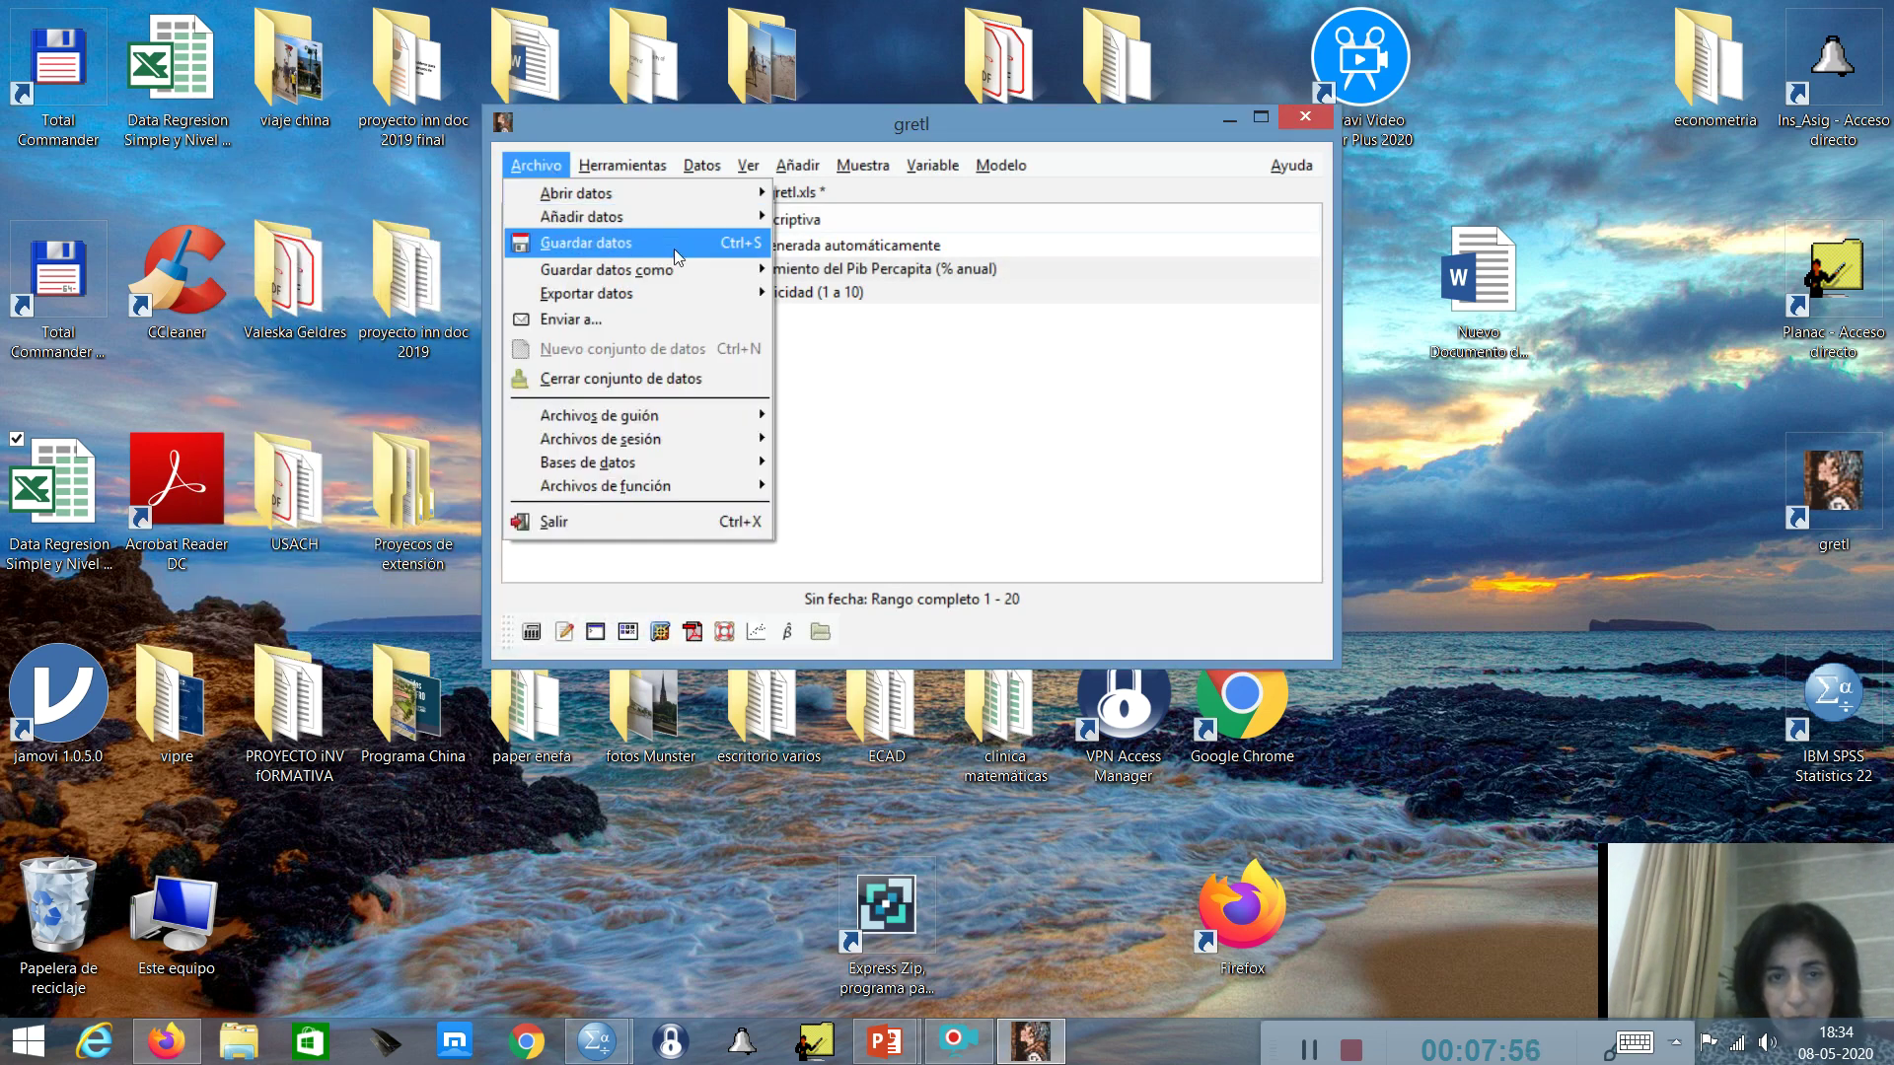
left_click(813, 276)
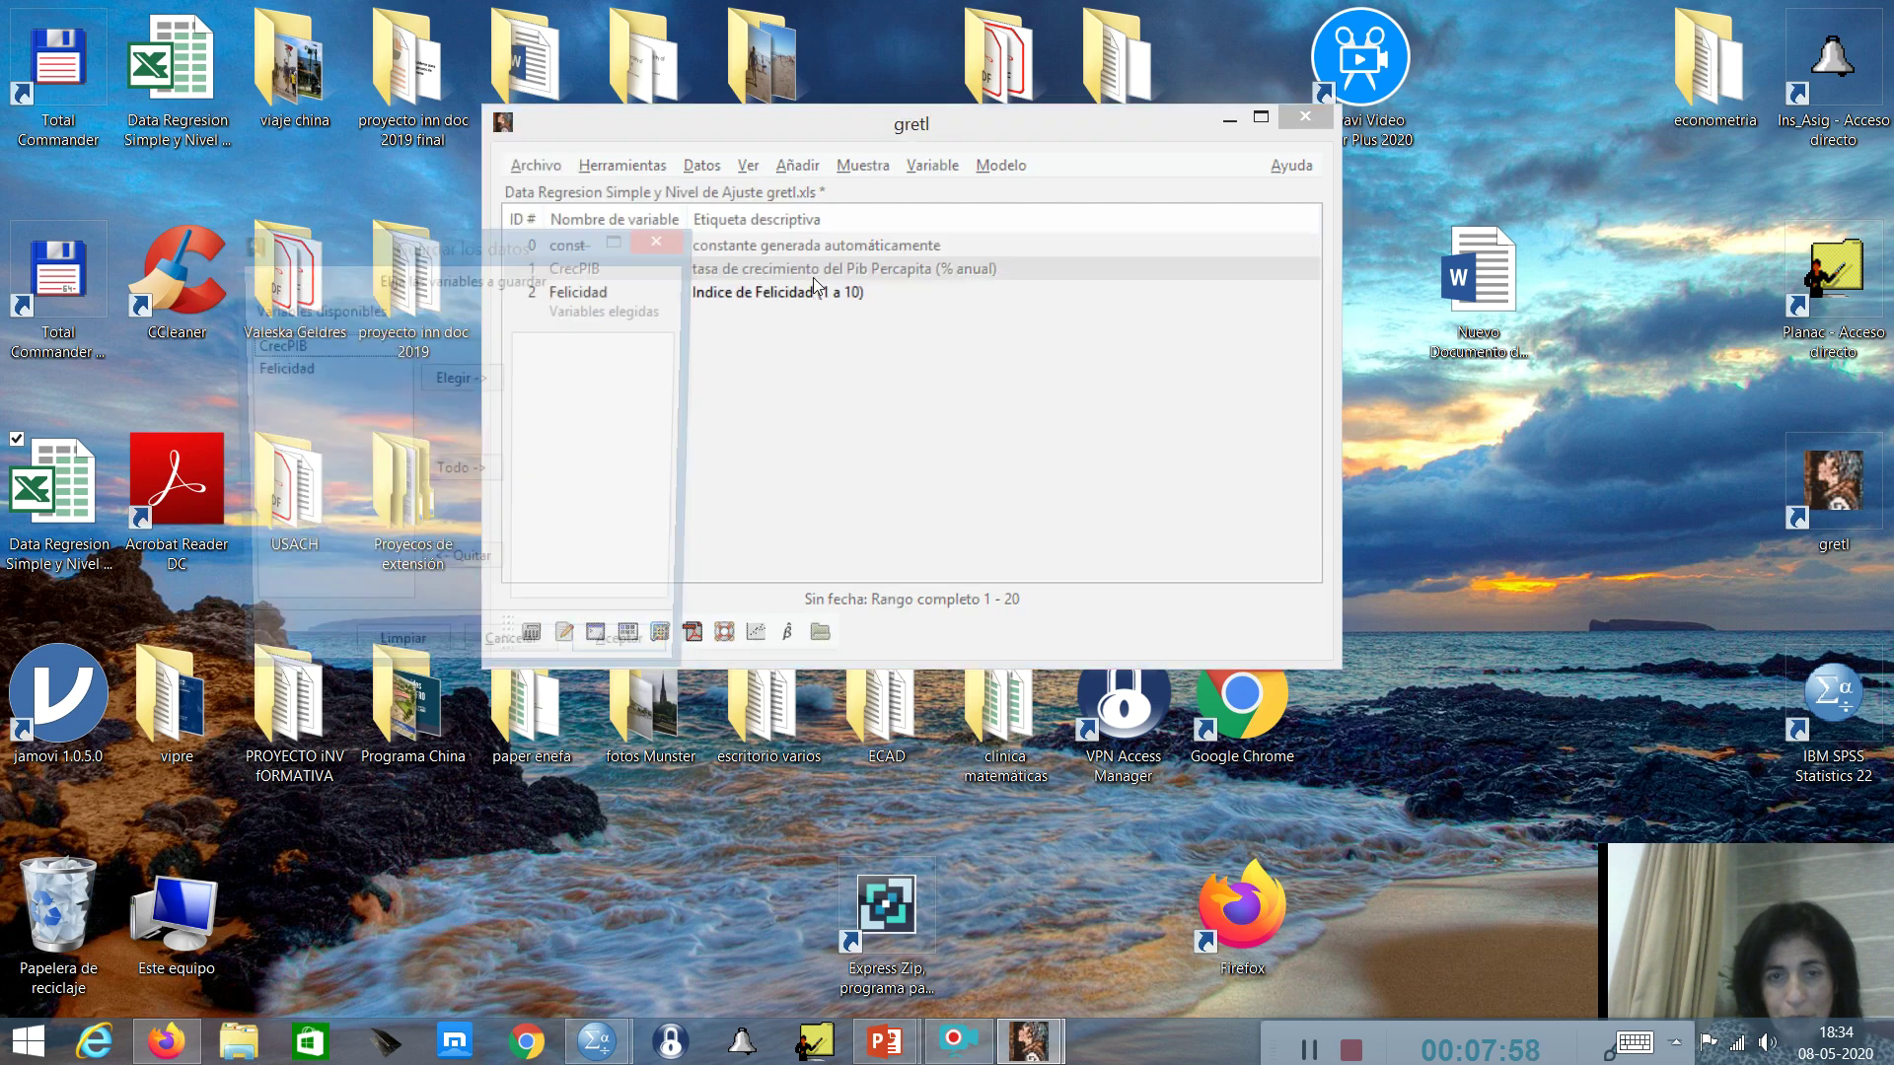
left_click(477, 379)
left_click(273, 367, "shift")
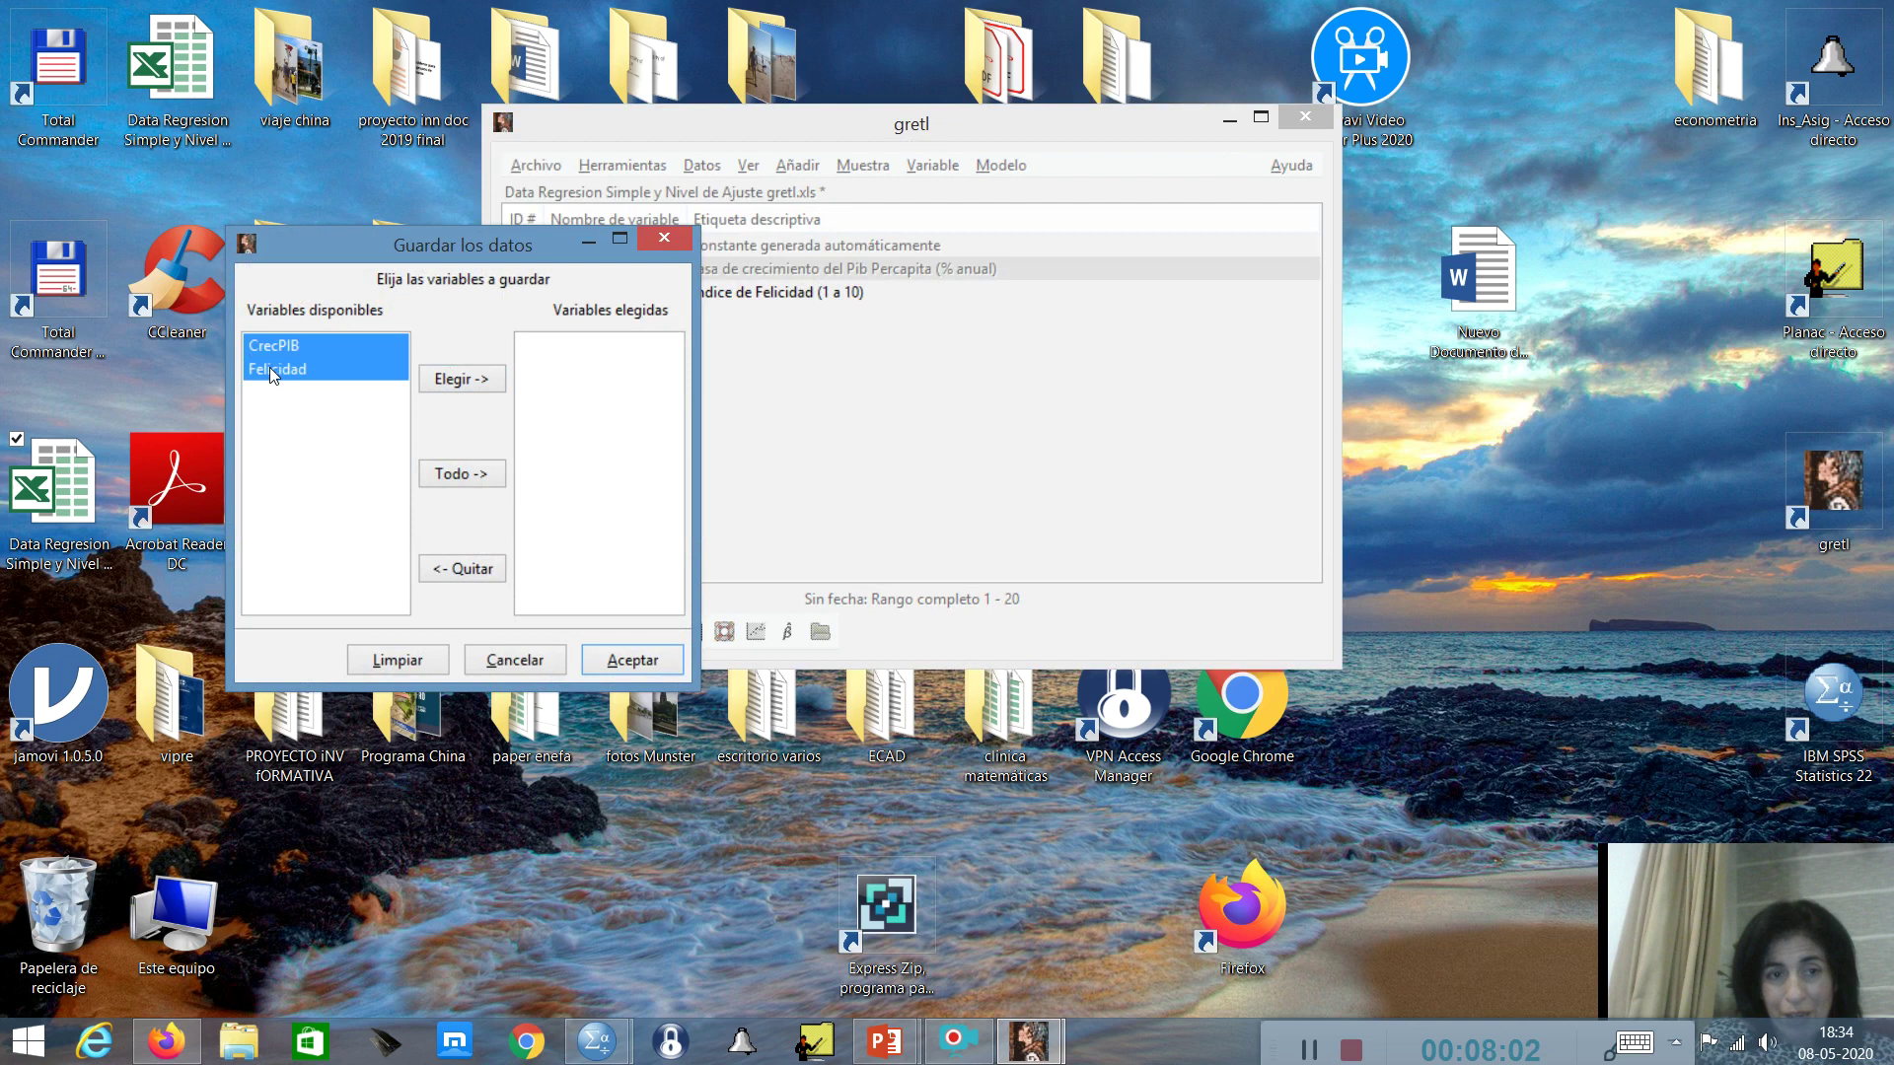
left_click(459, 384)
left_click(612, 669)
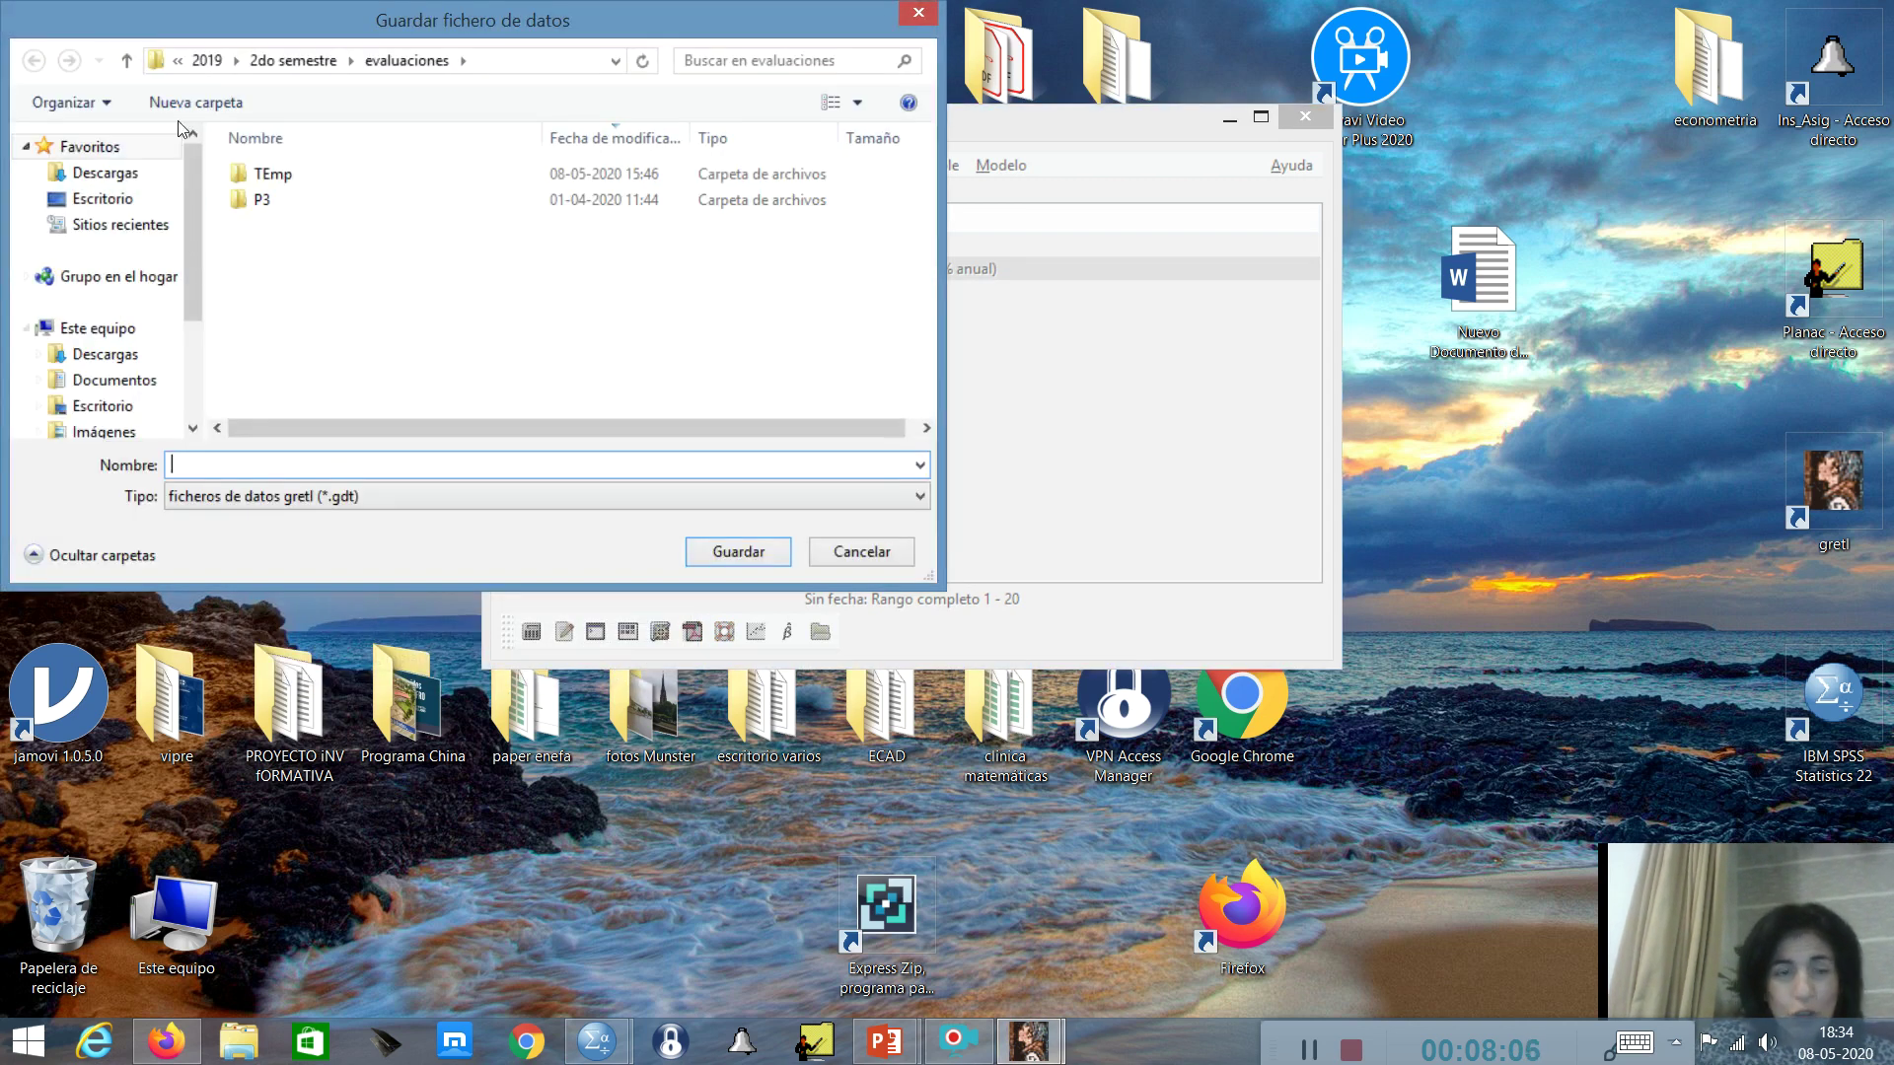
- Save the gretl data file to the Escritorio folder under the name "data RS y R2 gretl"
left_click(108, 199)
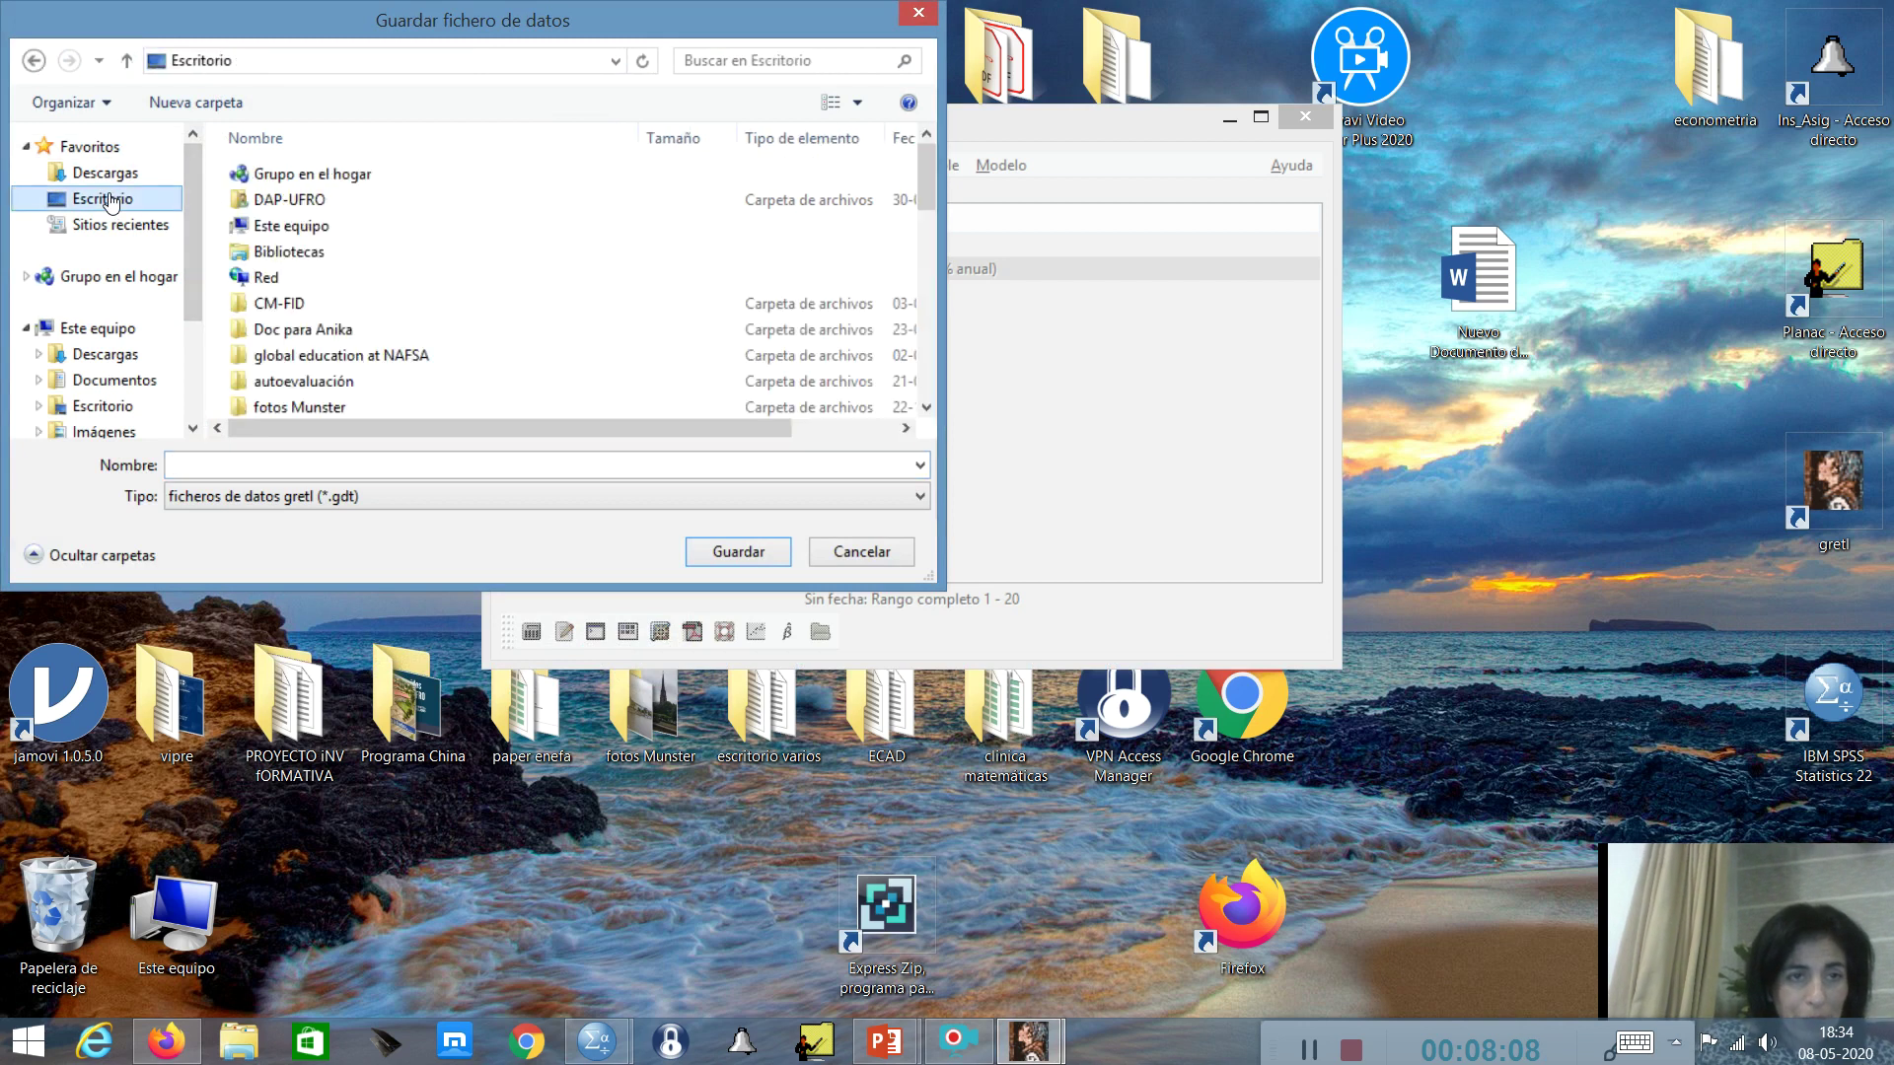
left_click(311, 466)
type("data ")
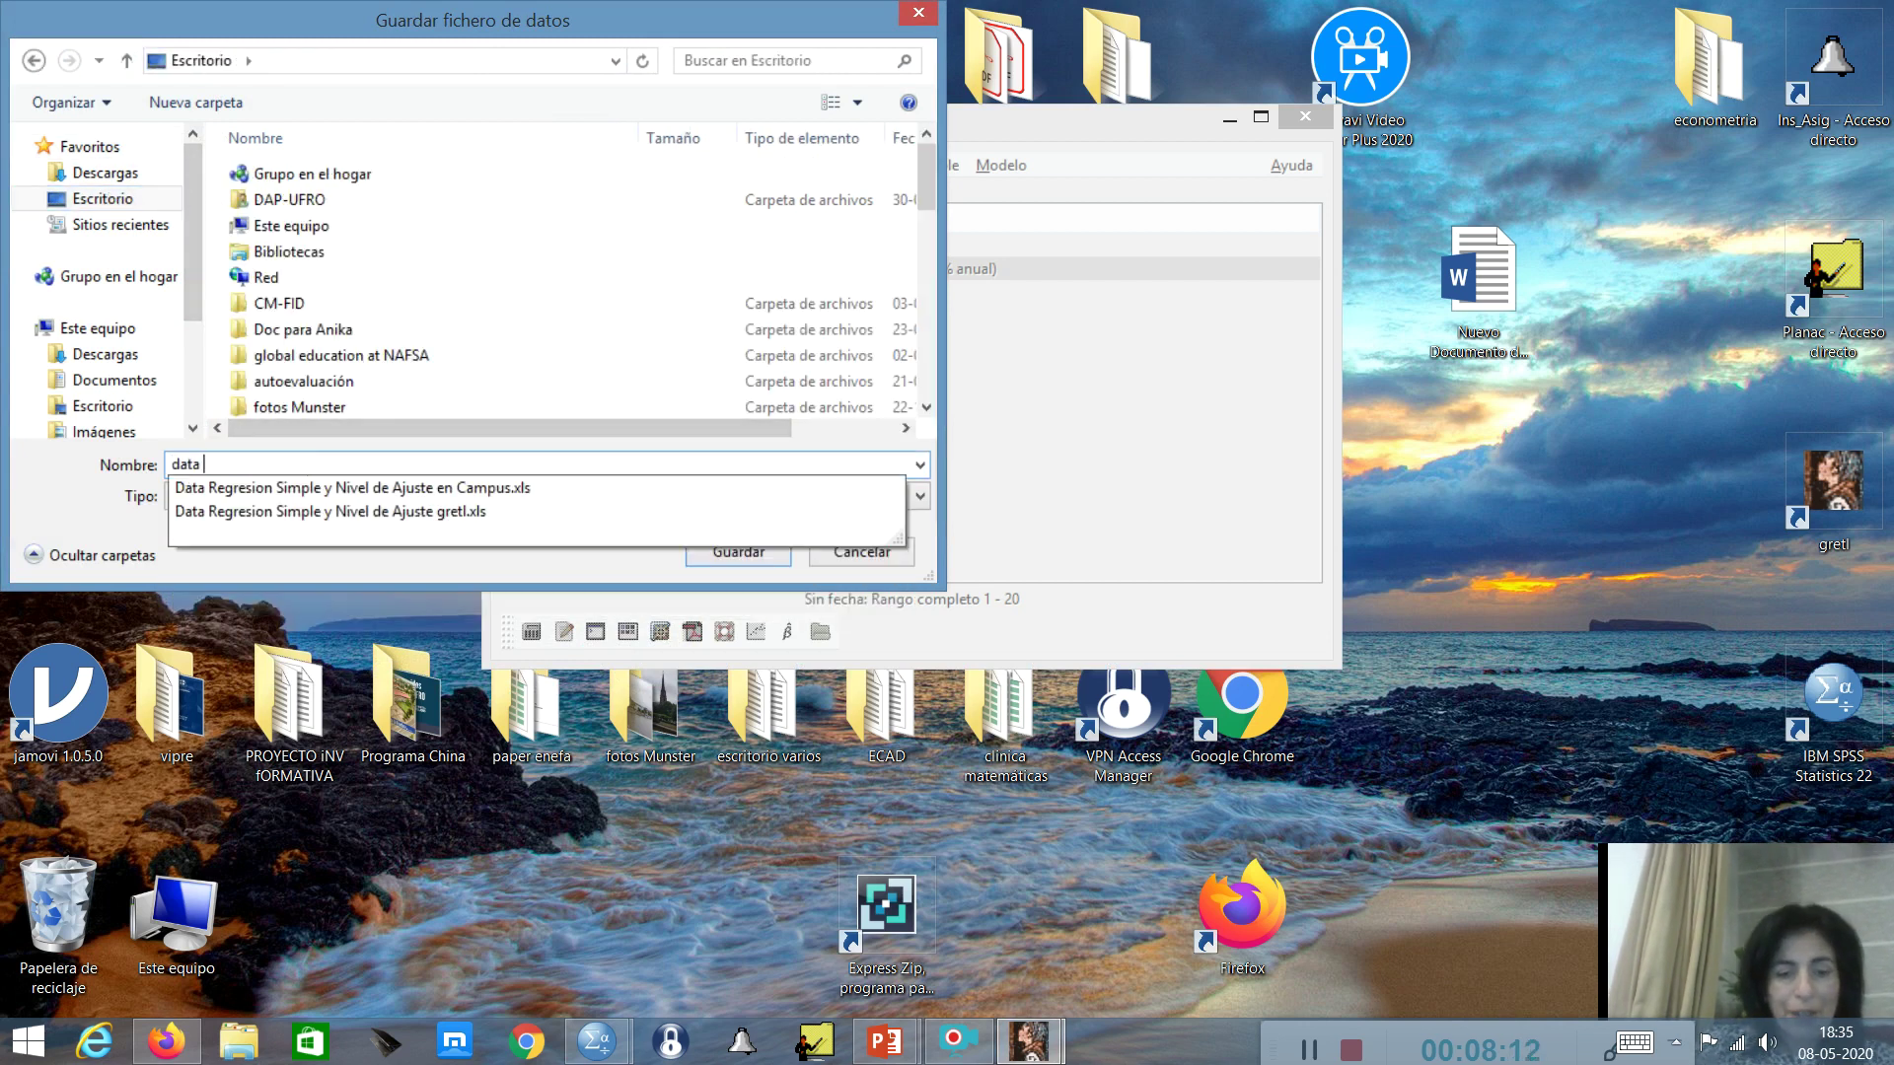
type("RS y R2 gretl")
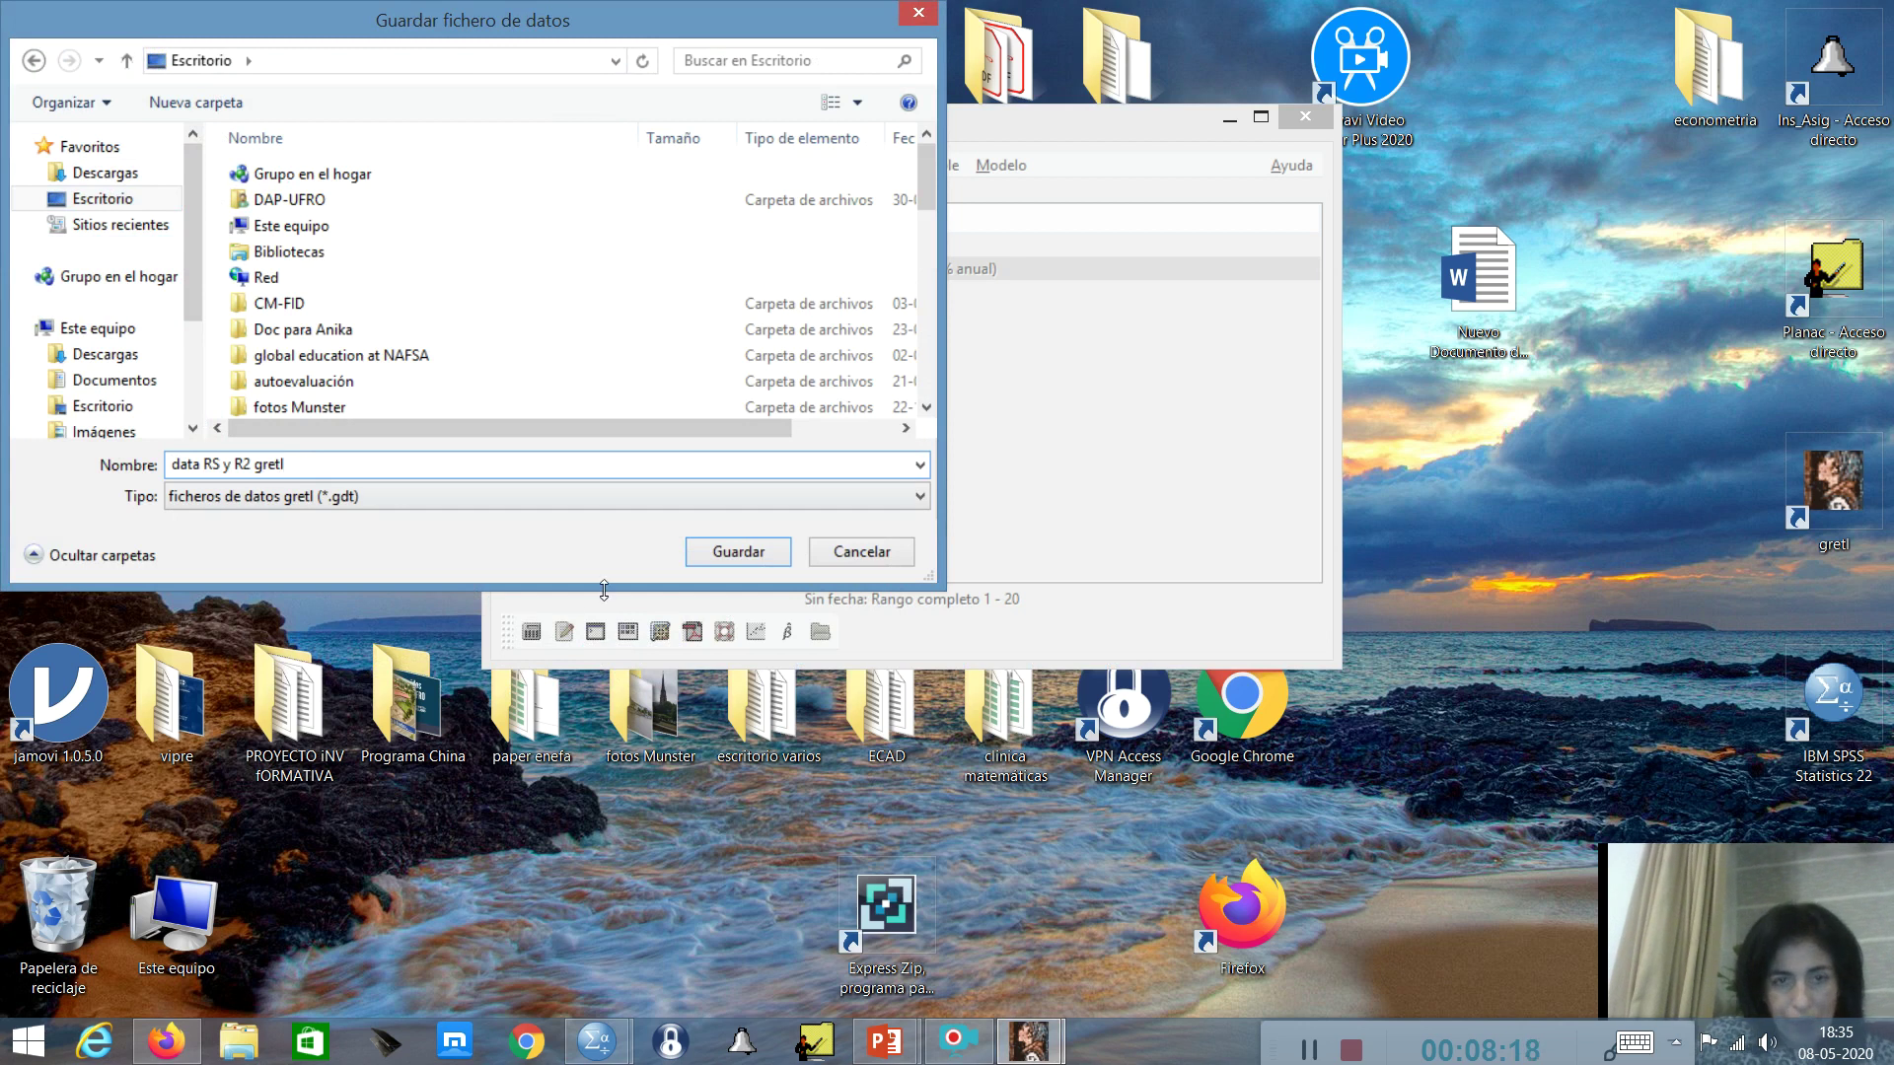
left_click(744, 554)
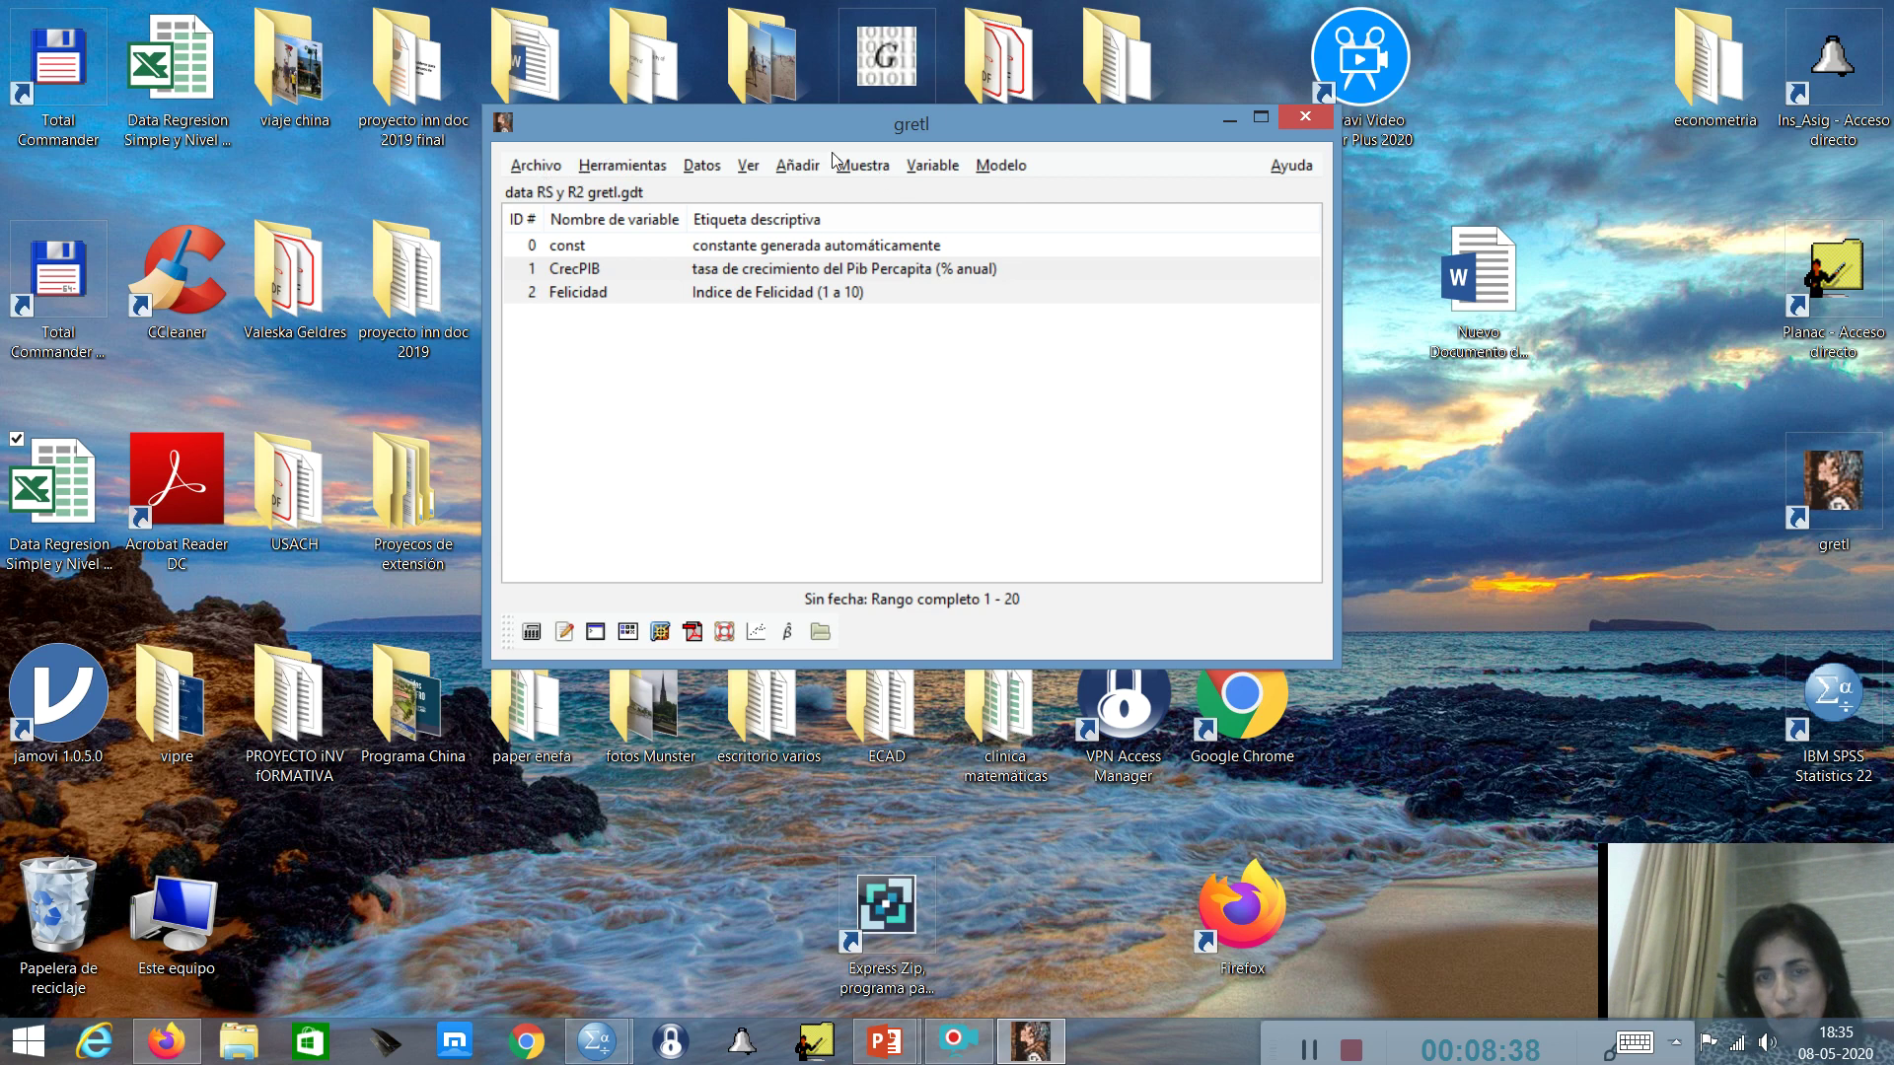
- Estimate an ordinary least squares model with Felicidad as the dependent variable and const and CrecPIB as the independent variables
left_click(1260, 119)
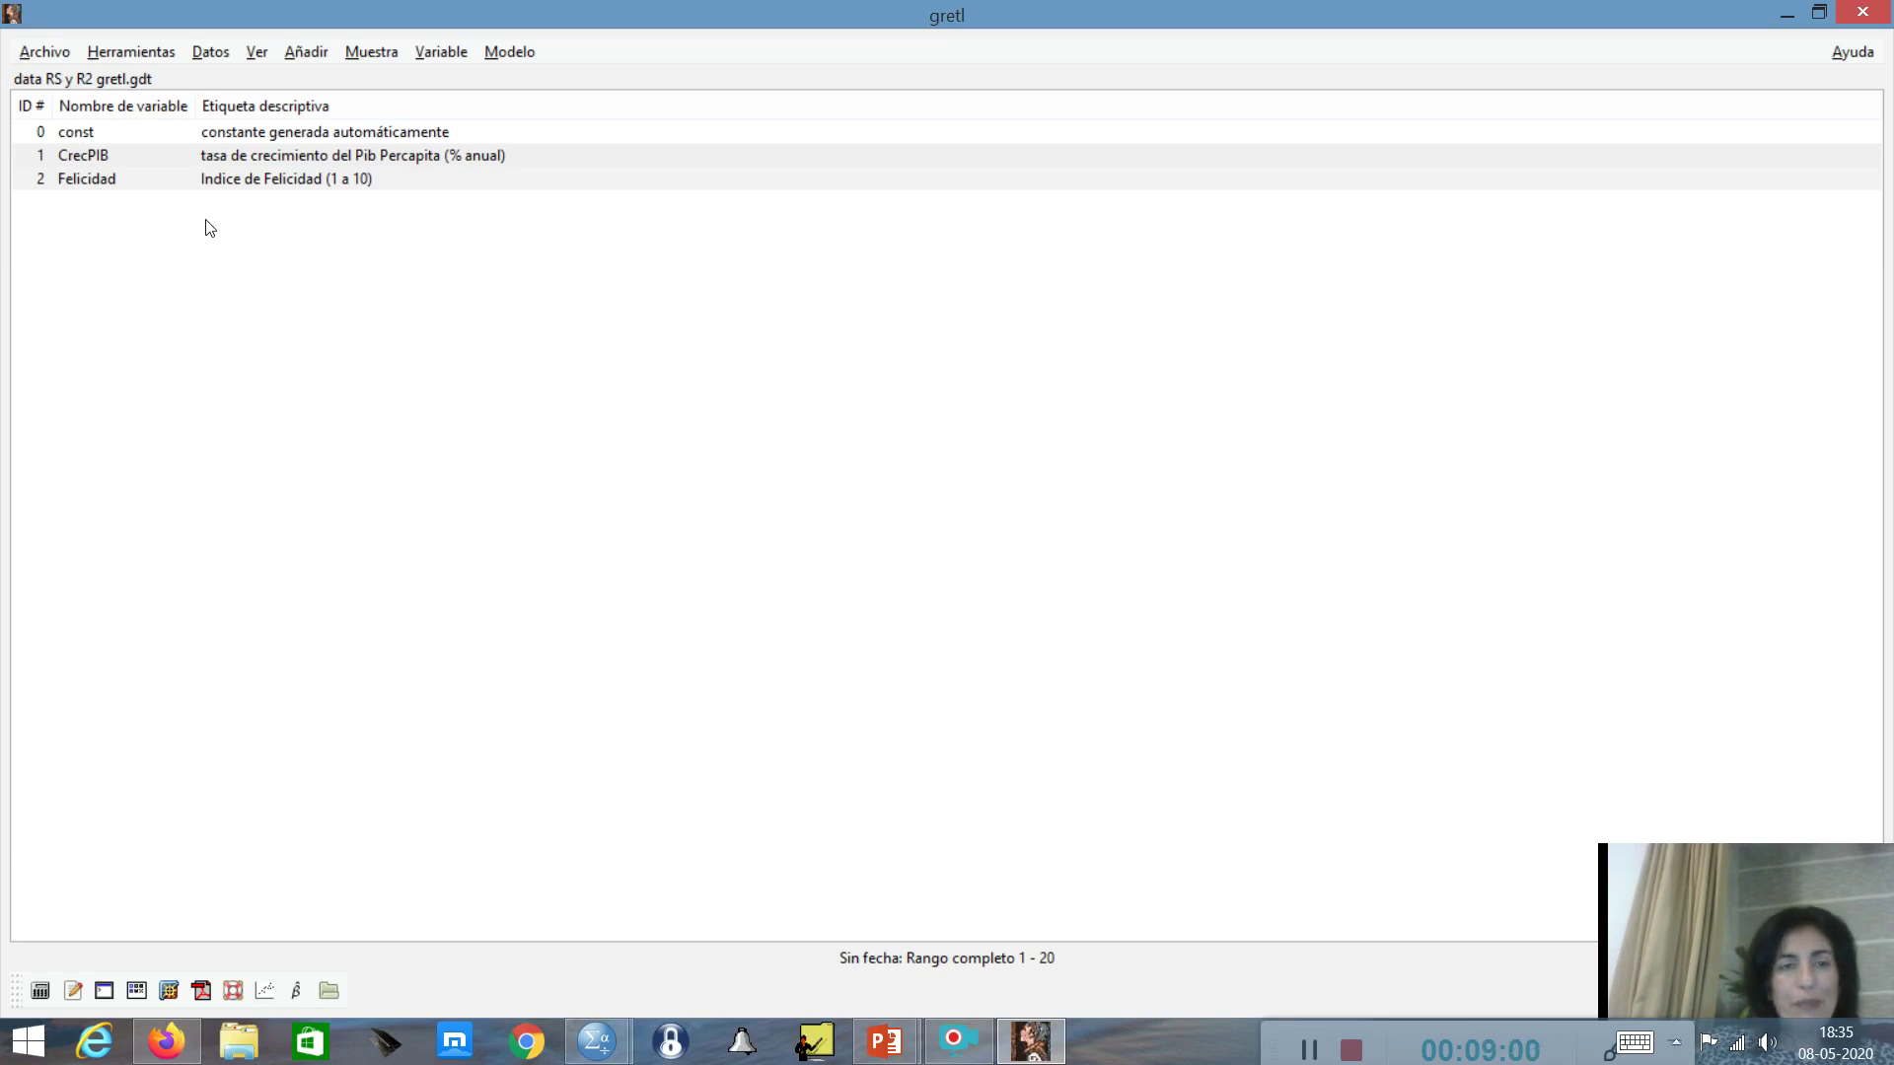
left_click(513, 53)
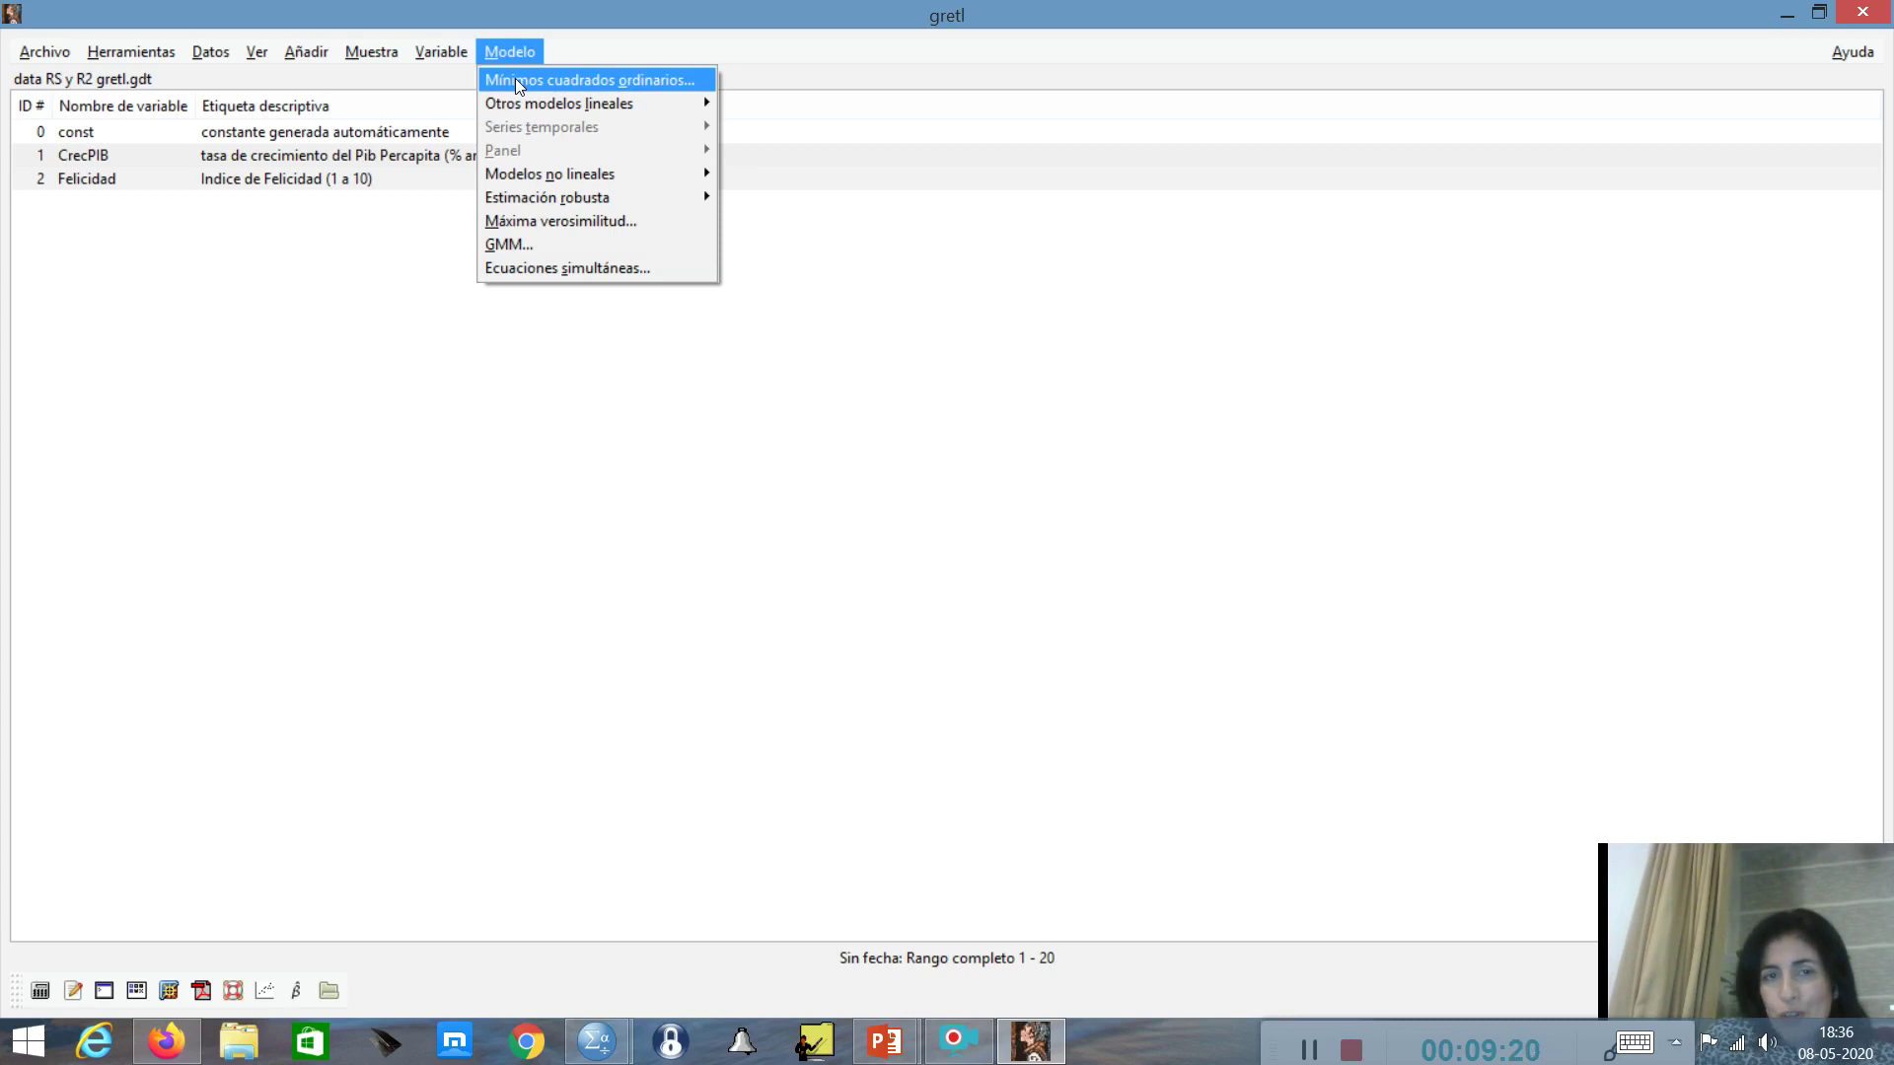
mouse_move(531, 176)
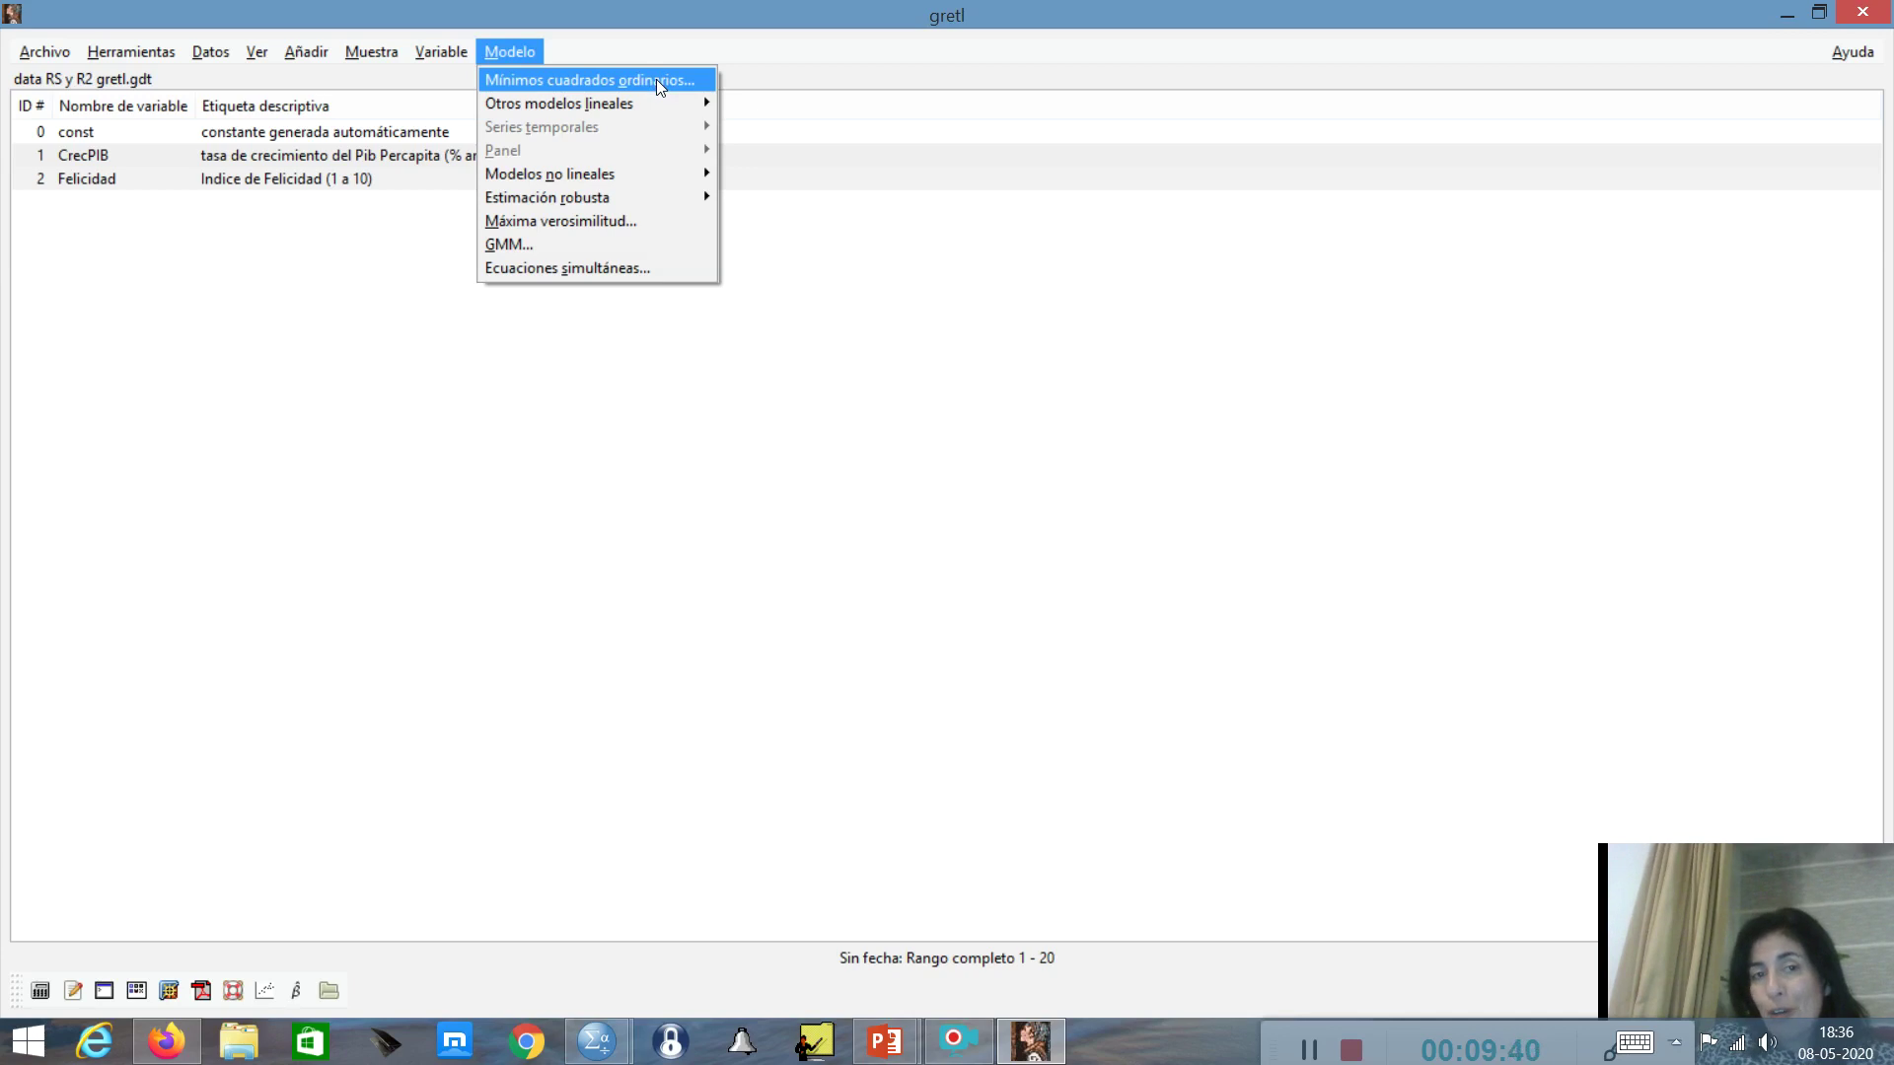
left_click(655, 79)
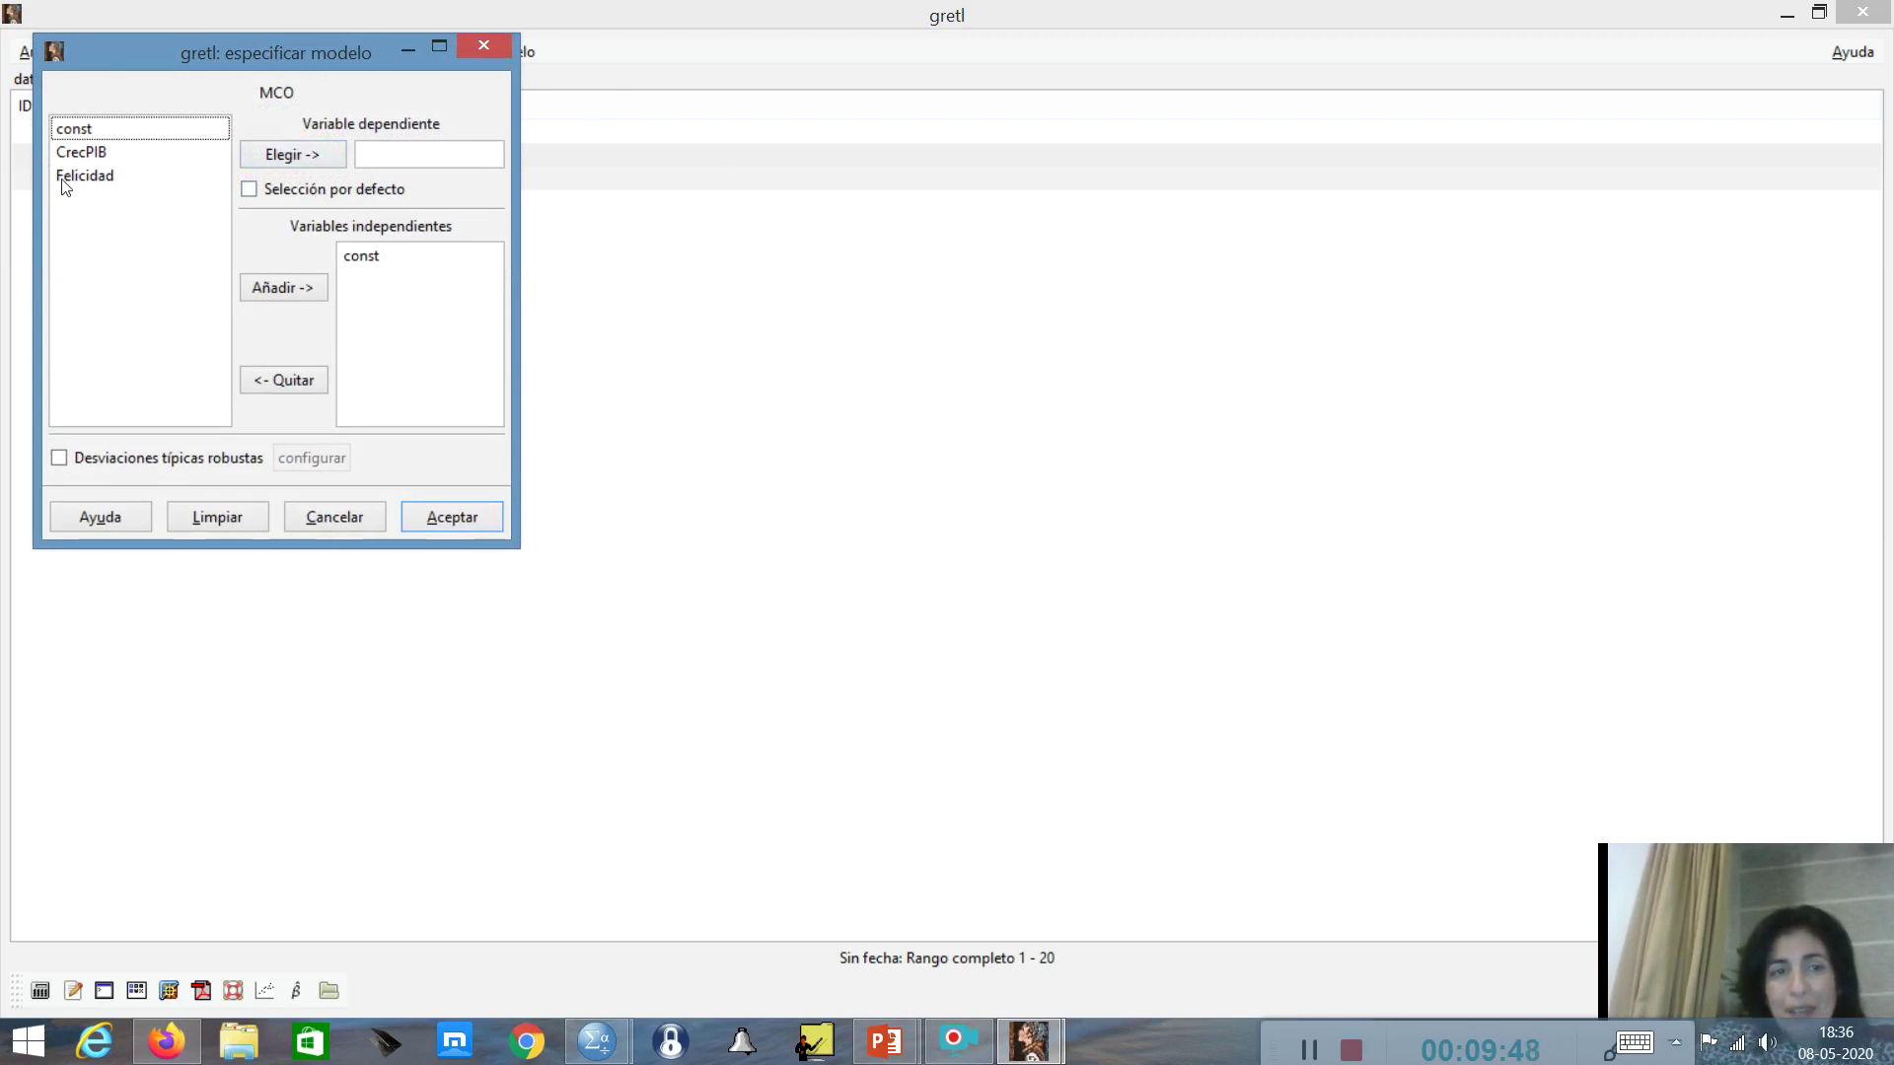
left_click(100, 177)
left_click(318, 154)
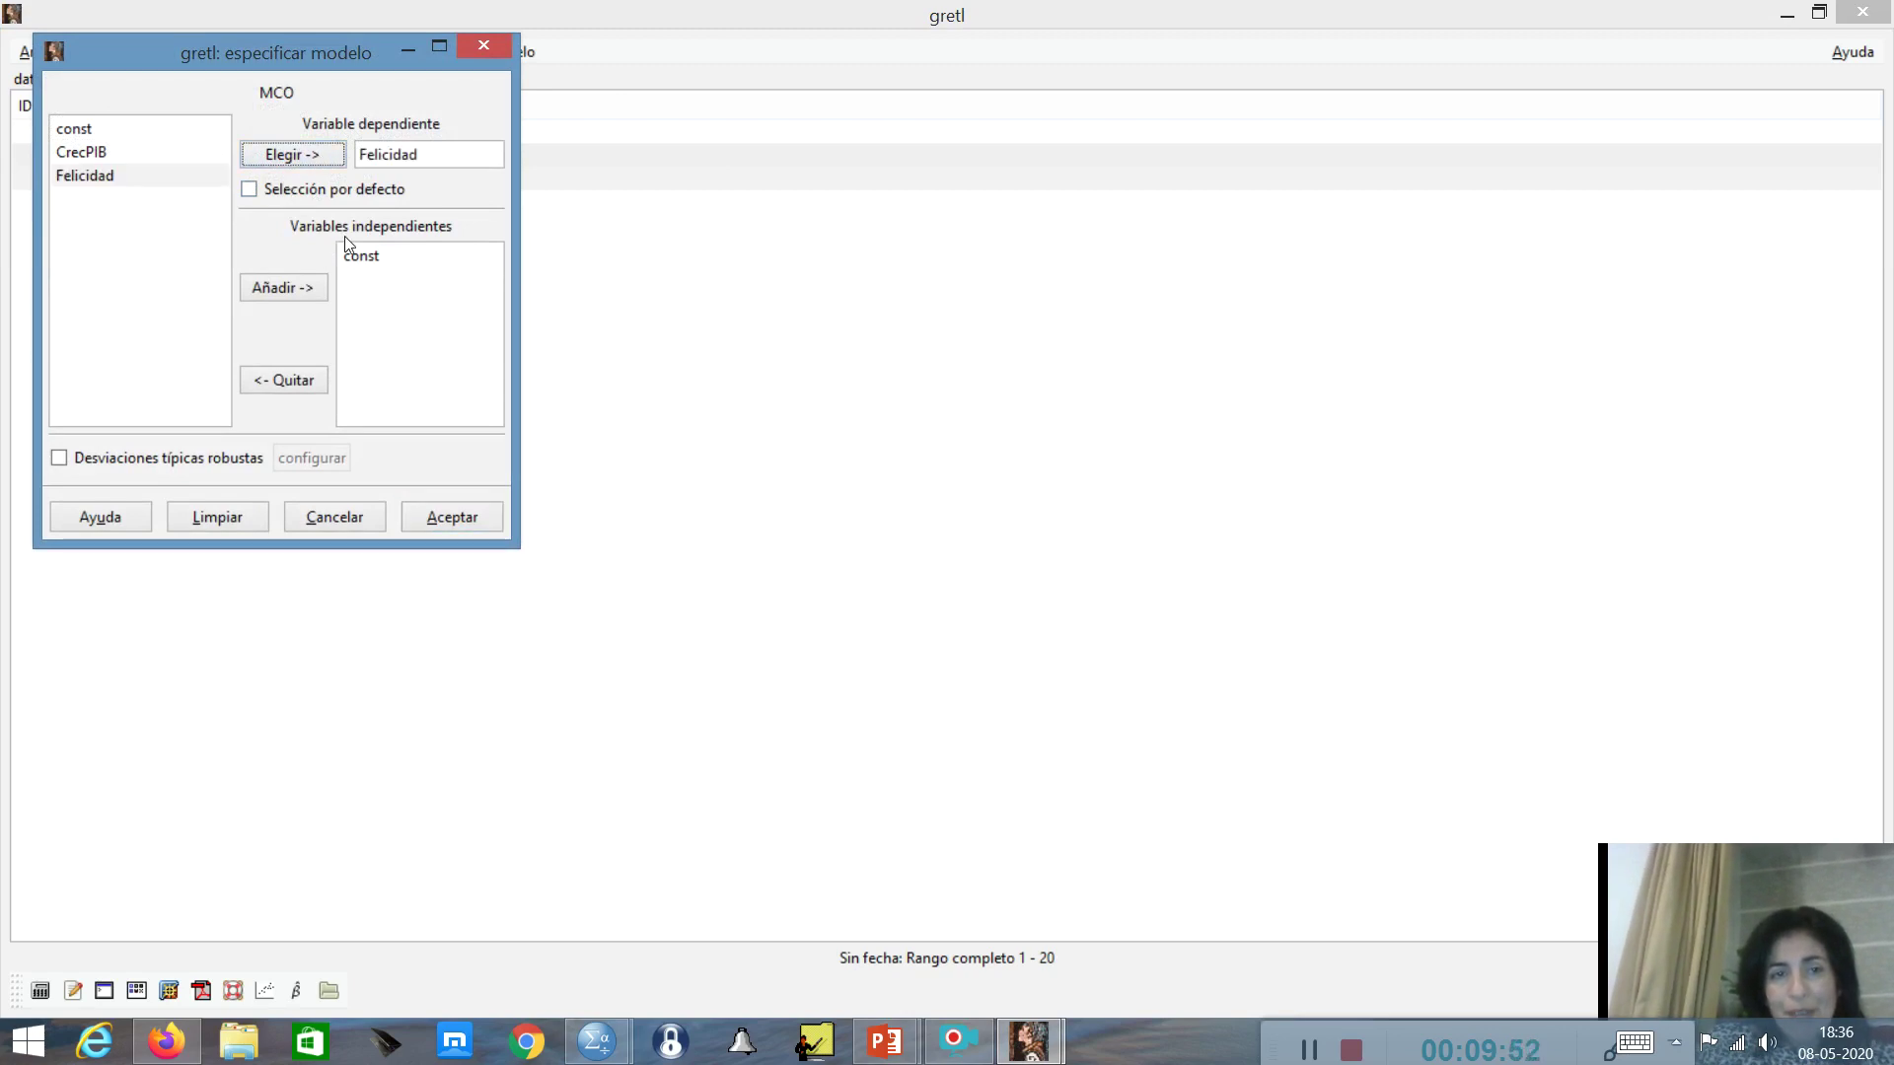
left_click(89, 154)
left_click(289, 291)
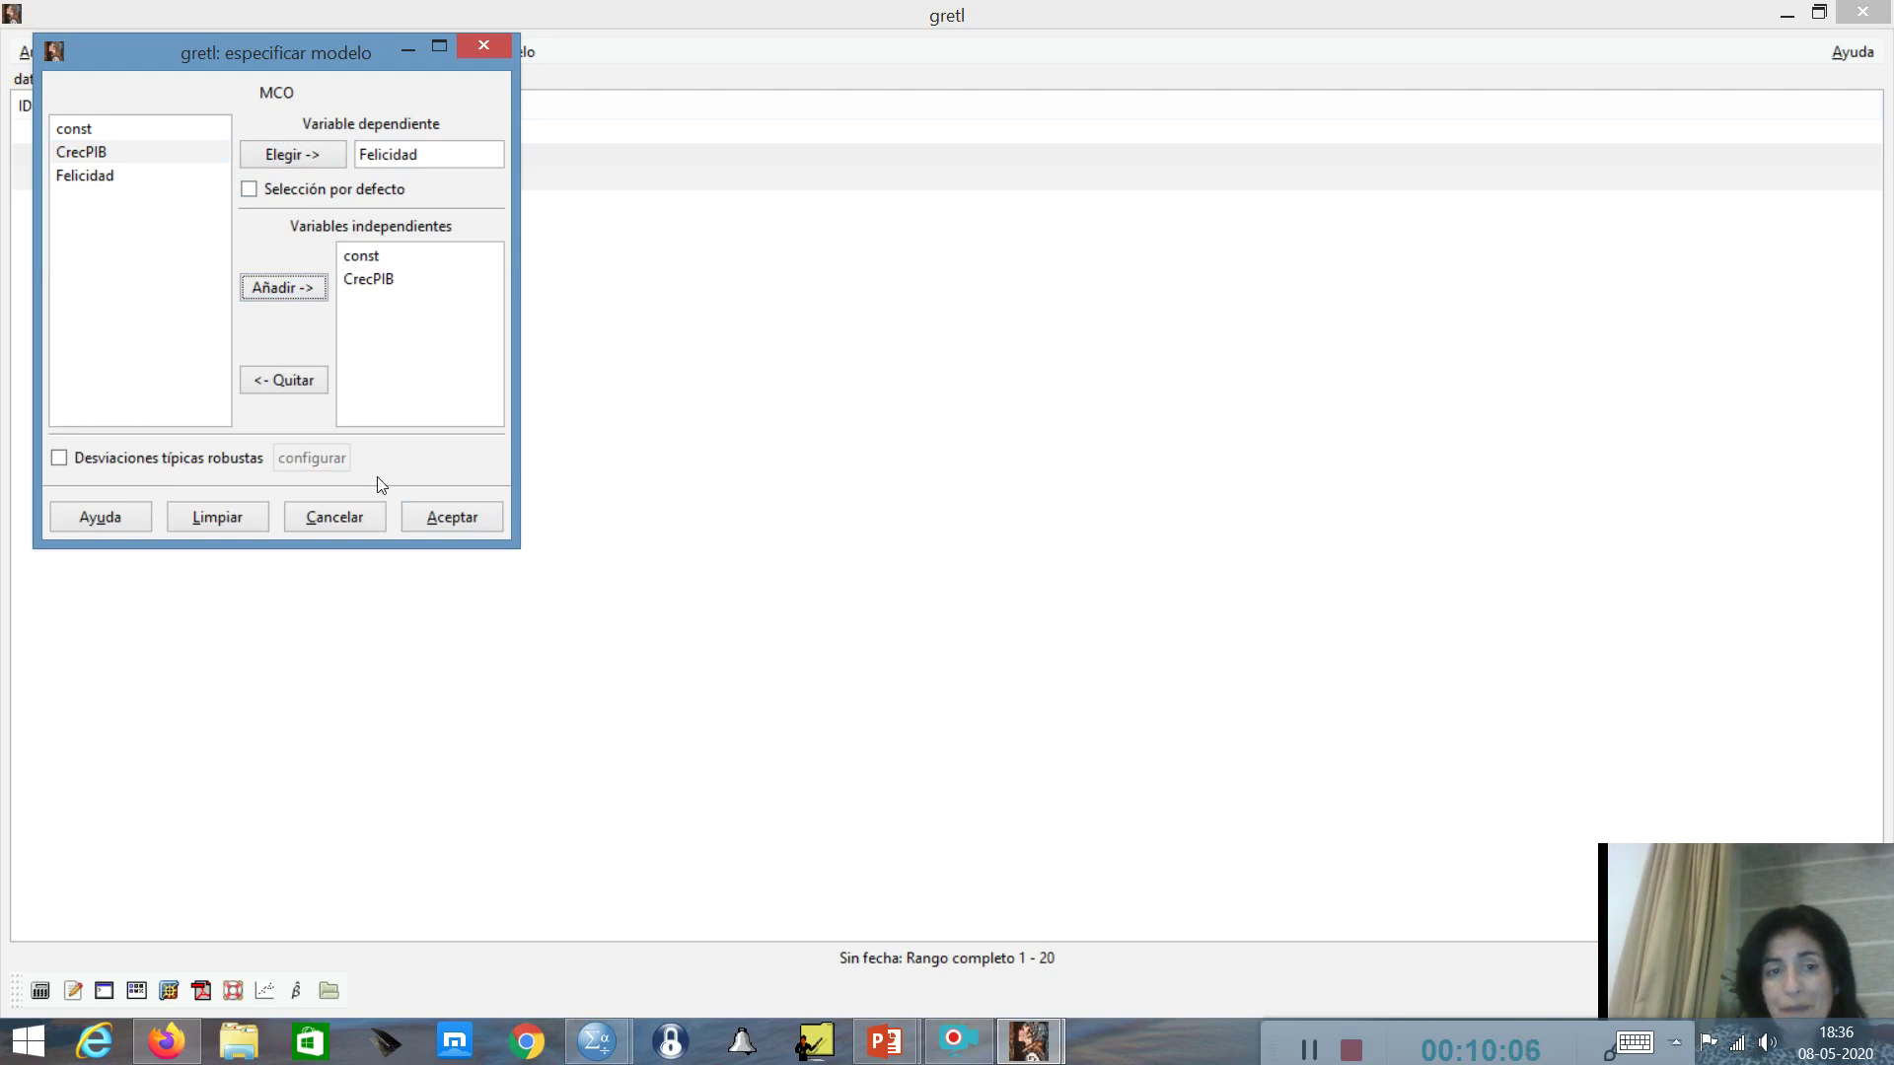
left_click(436, 519)
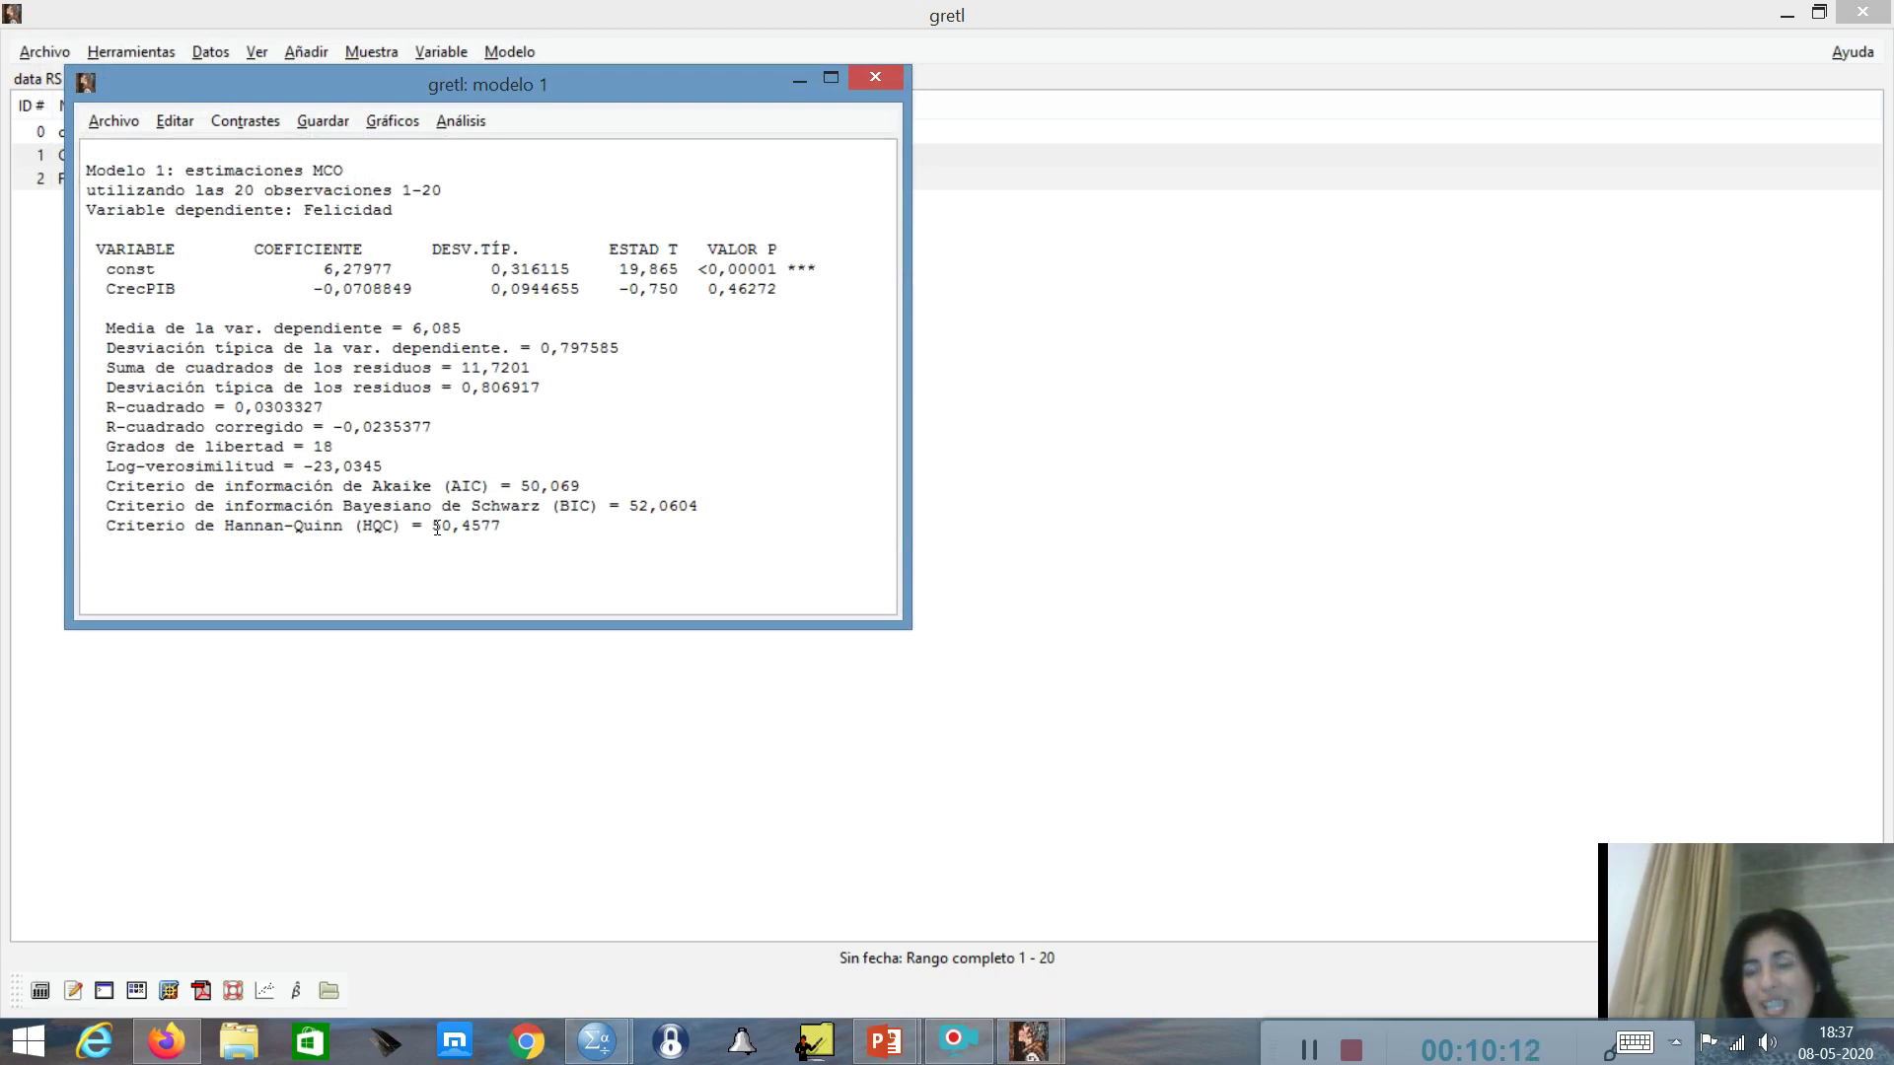
- Examine the const and CrecPIB coefficients and the R-squared in the estimated model's output
left_click_drag(606, 85, 1058, 199)
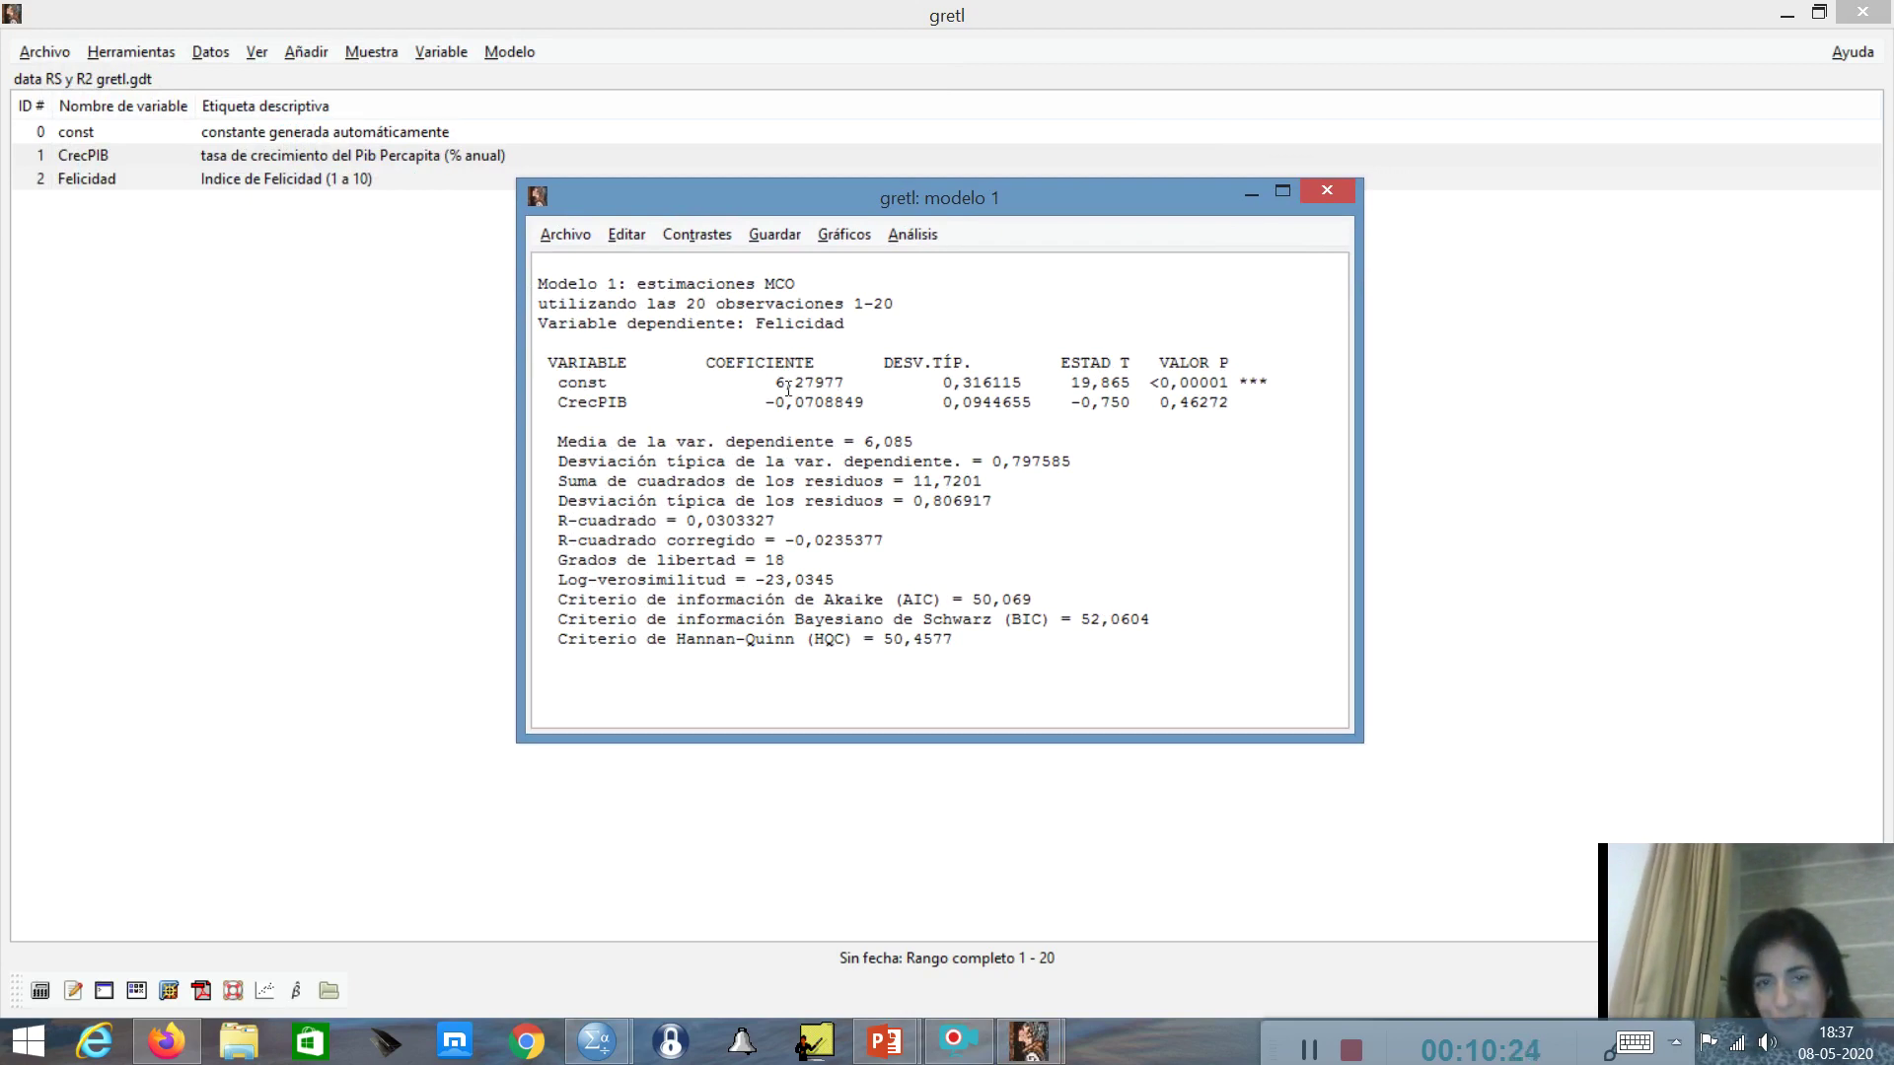
left_click_drag(848, 385, 778, 382)
left_click(801, 416)
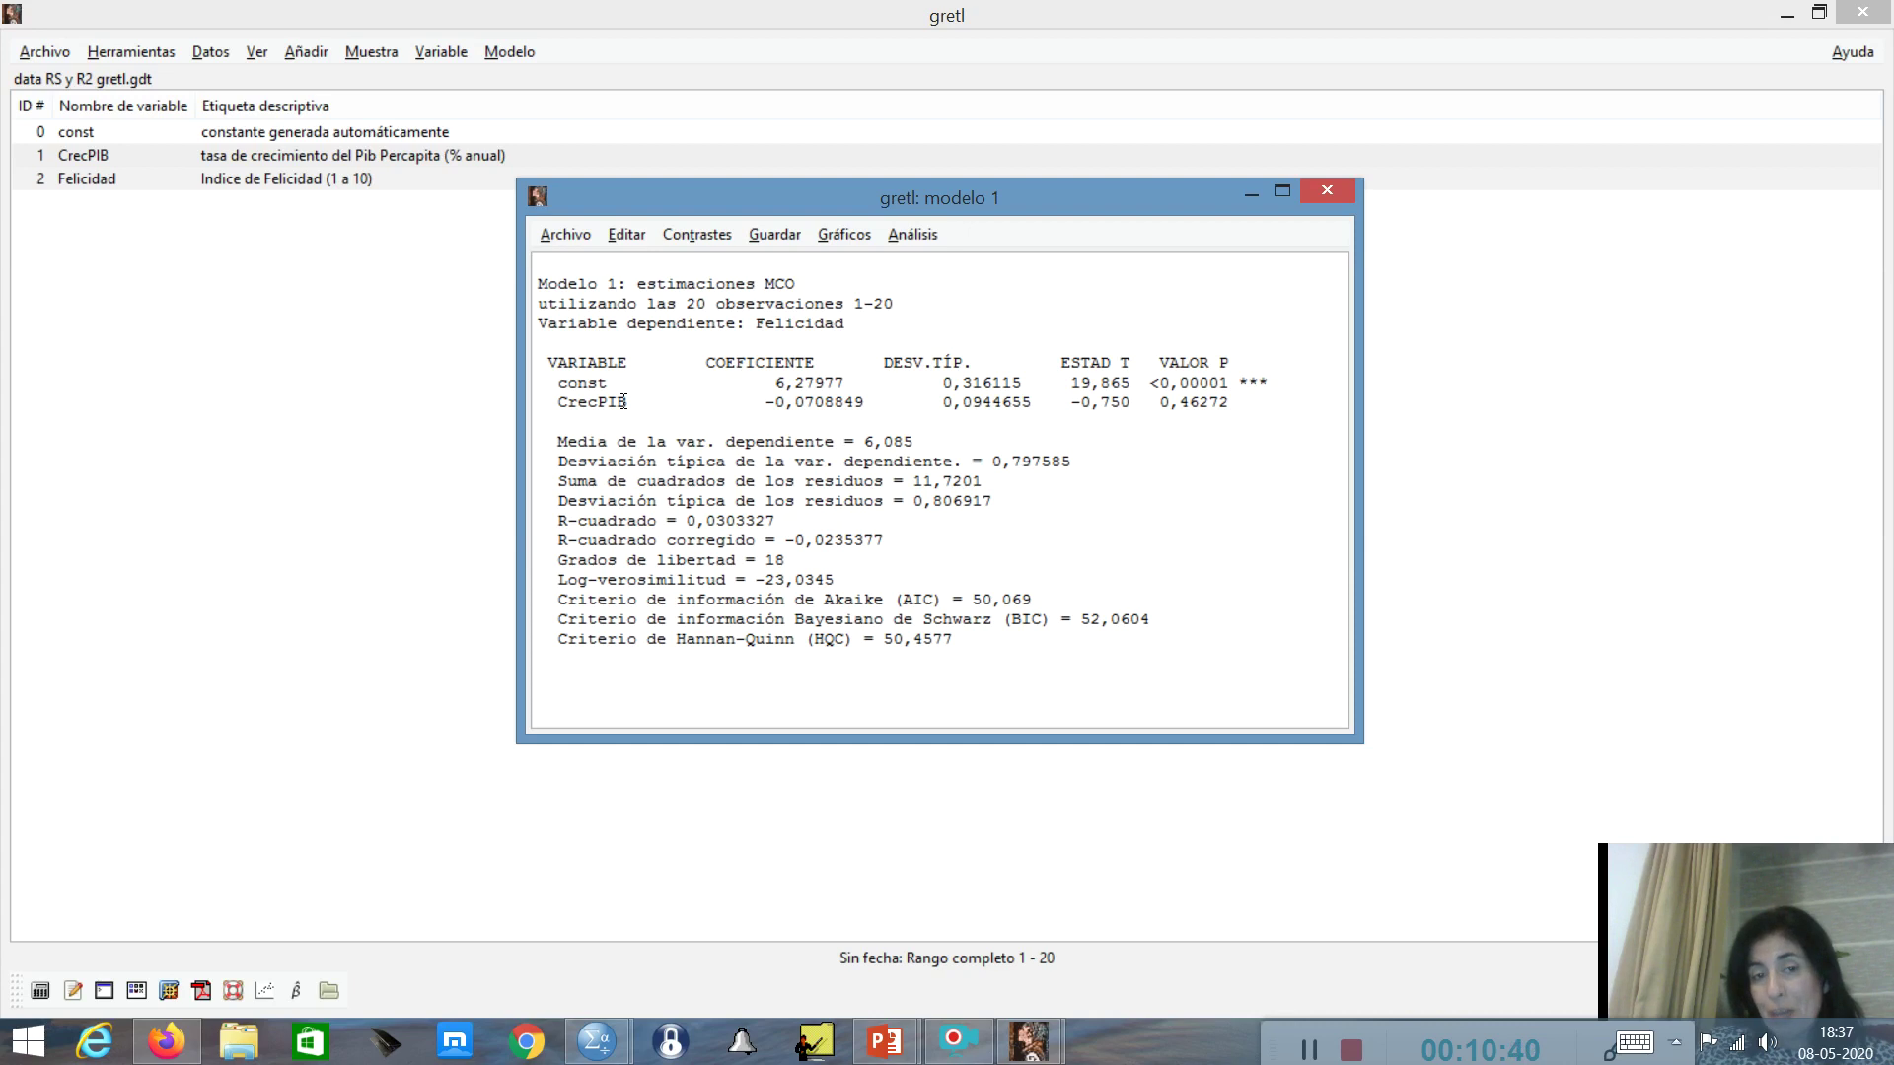
left_click_drag(766, 402, 882, 397)
left_click(882, 398)
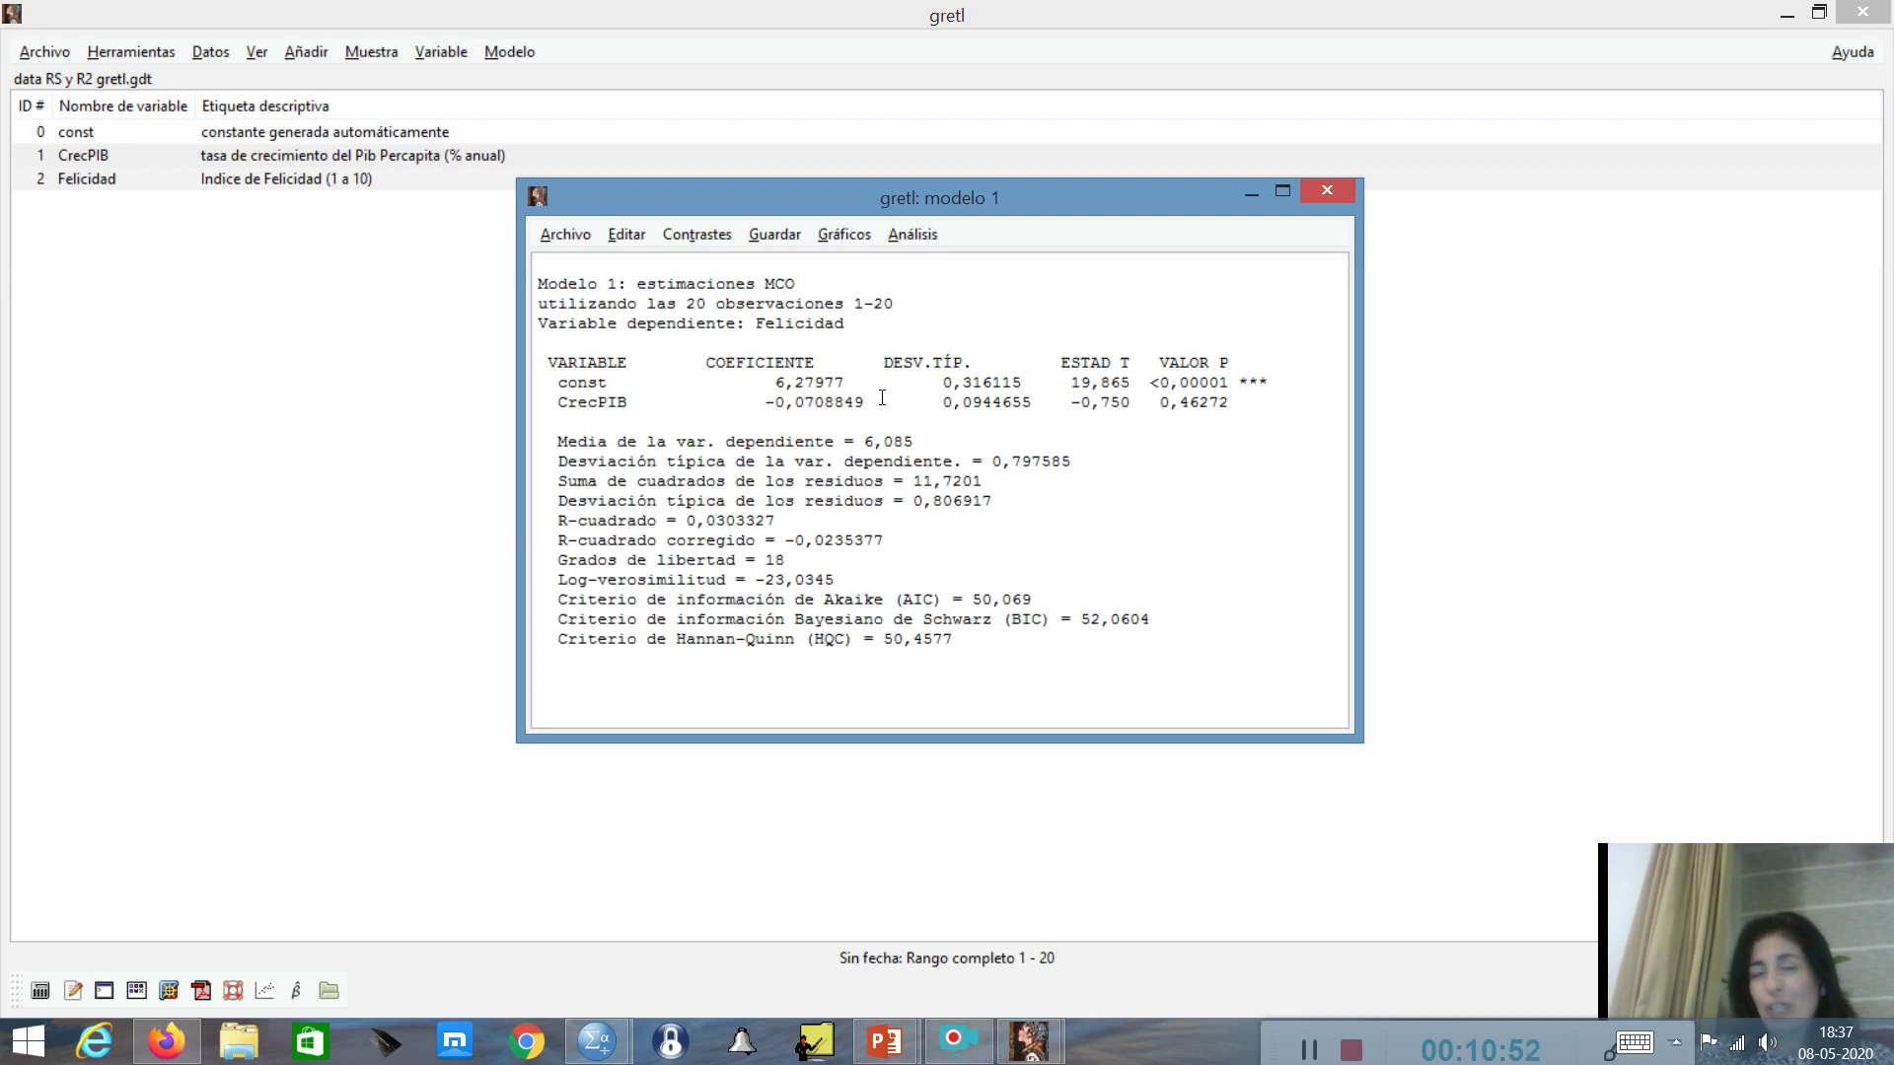
left_click_drag(775, 521, 558, 523)
left_click(904, 533)
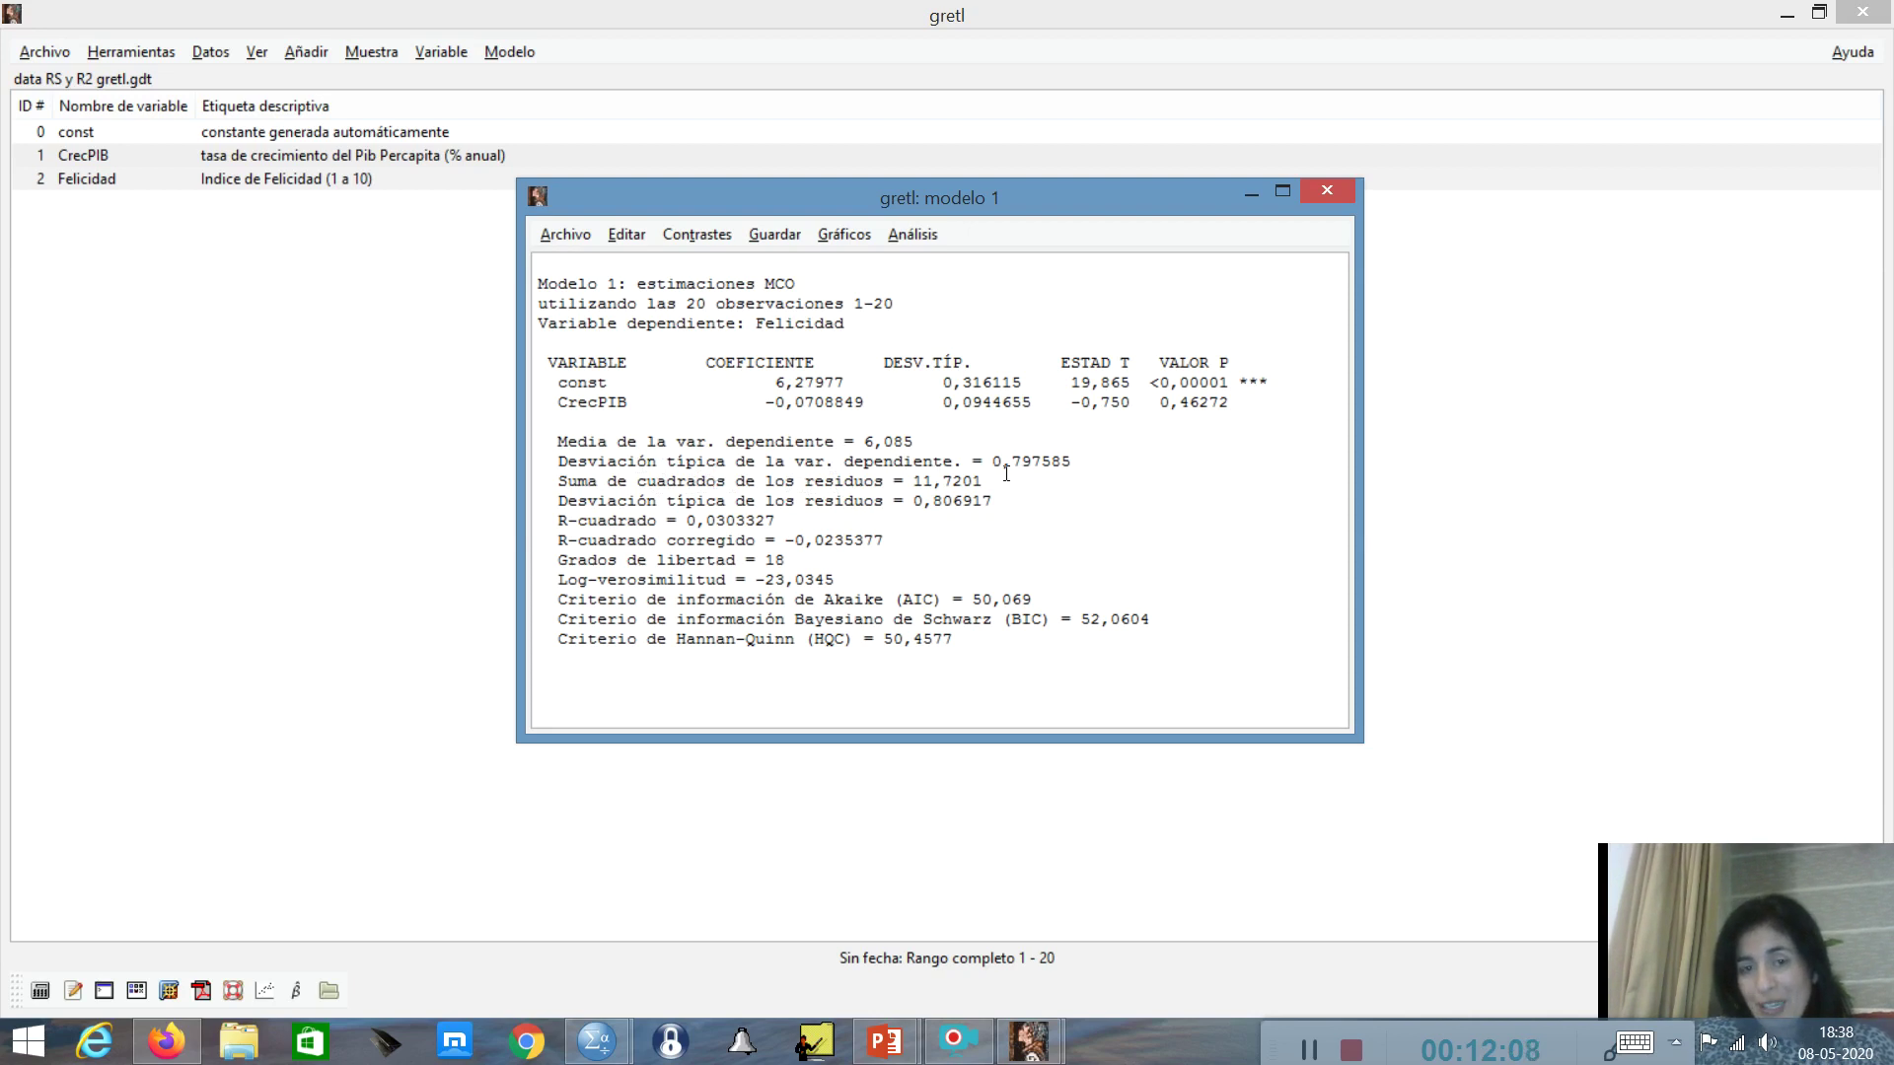
- Review the model's residual sum of squares, R-squared and the size and sign of the CrecPIB coefficient
left_click_drag(994, 478, 909, 482)
left_click(1051, 489)
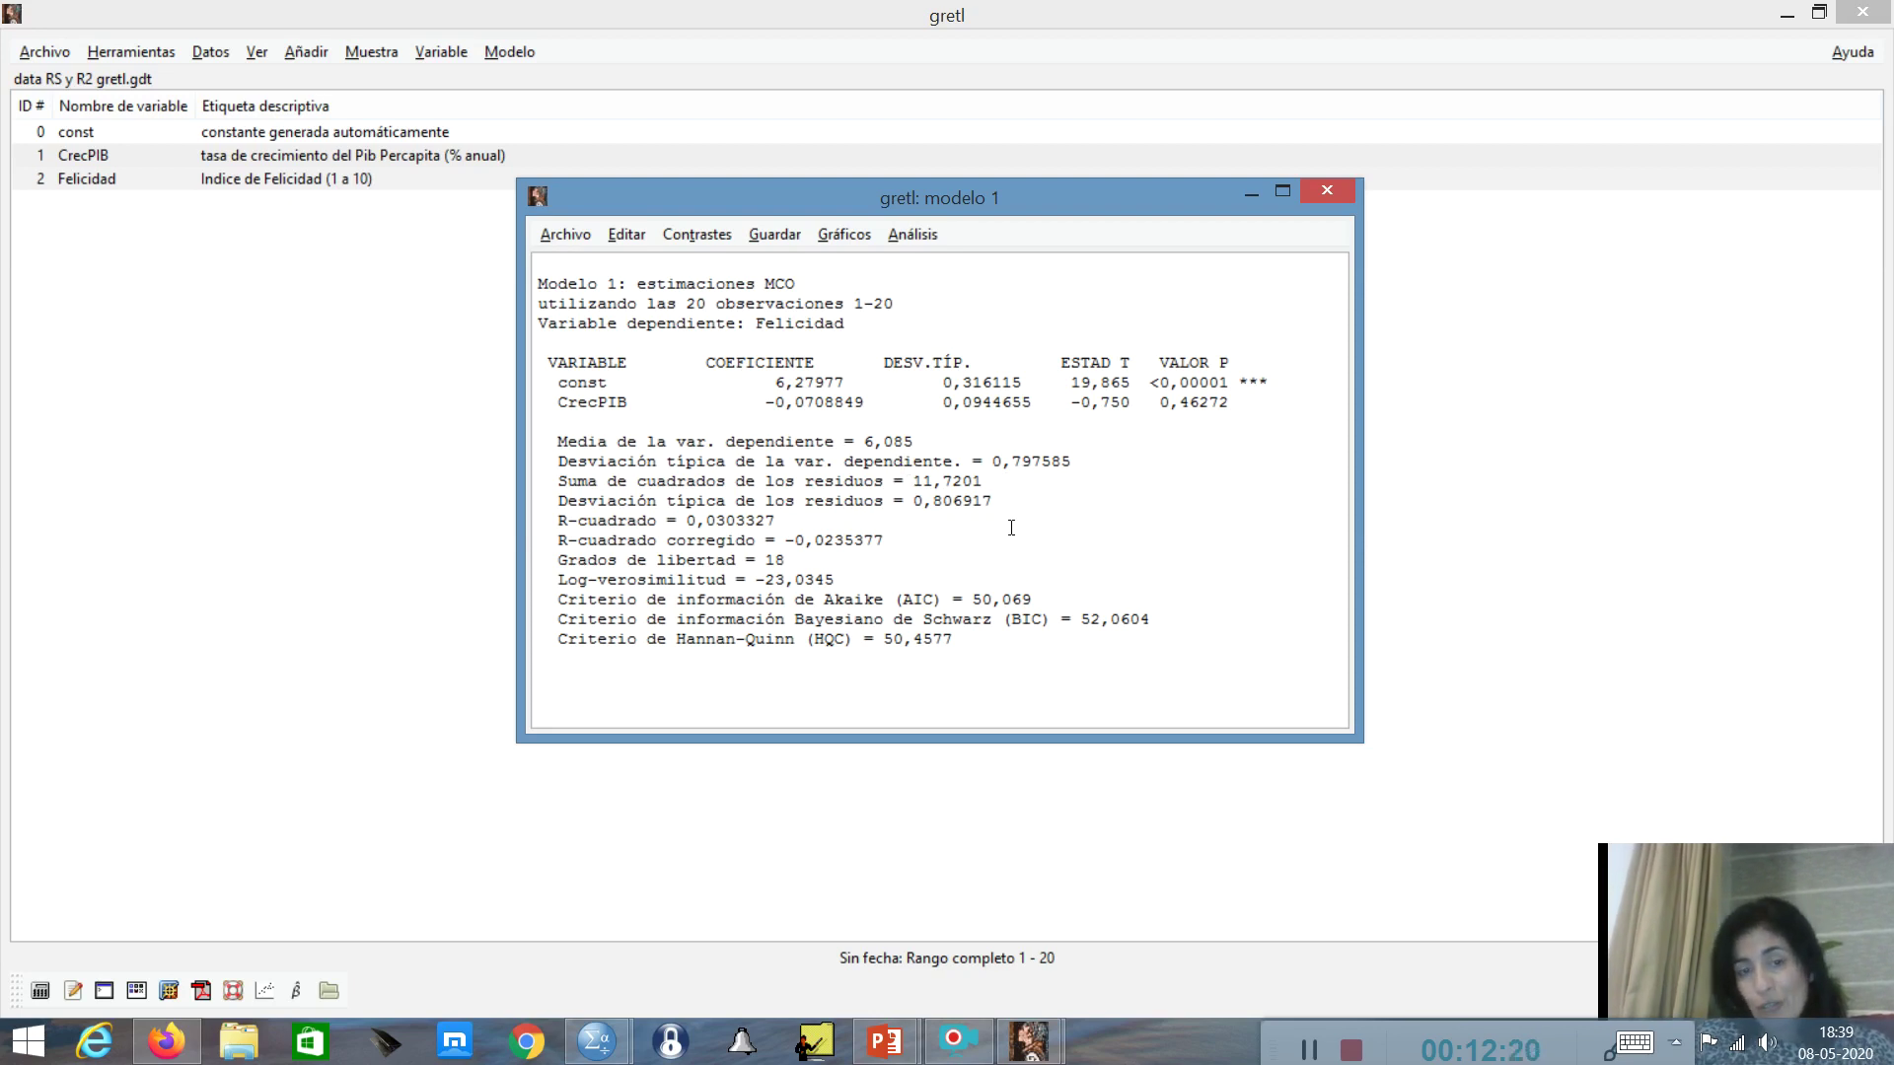
left_click_drag(780, 521, 558, 518)
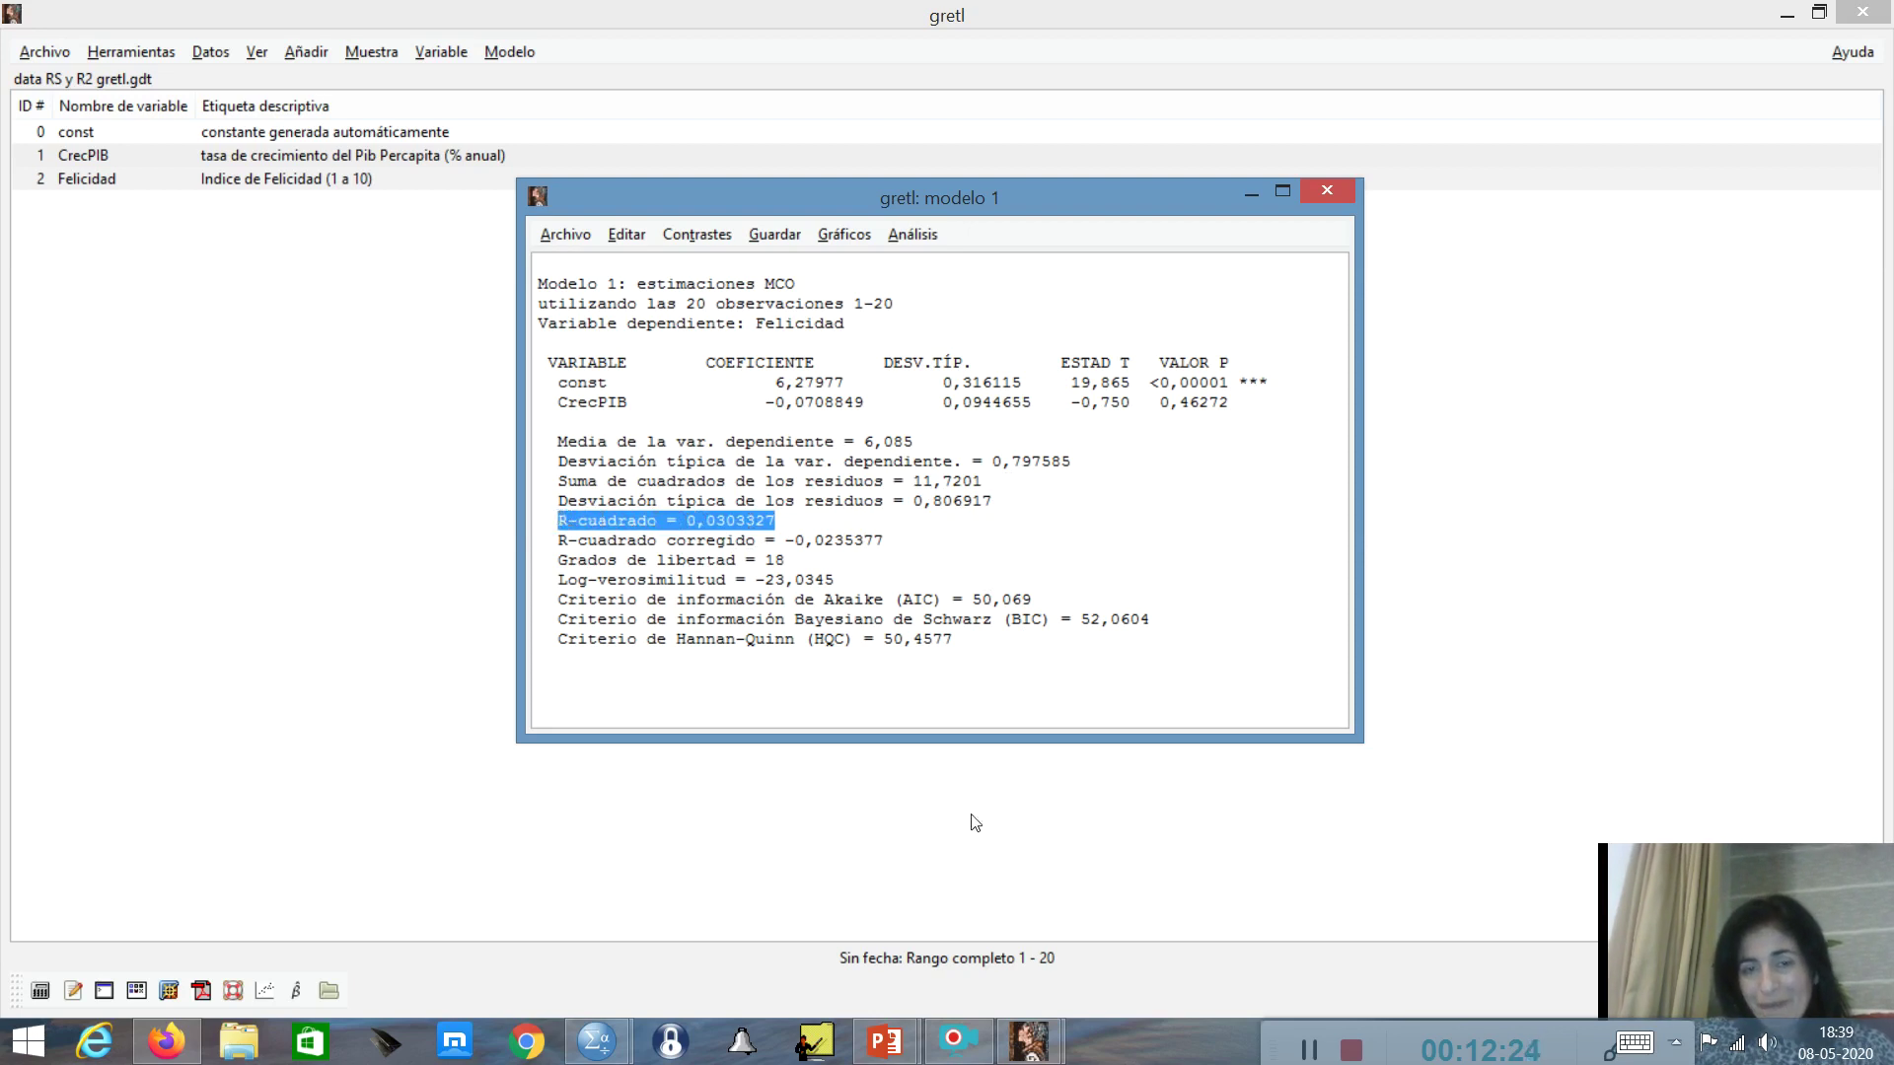
left_click(1098, 513)
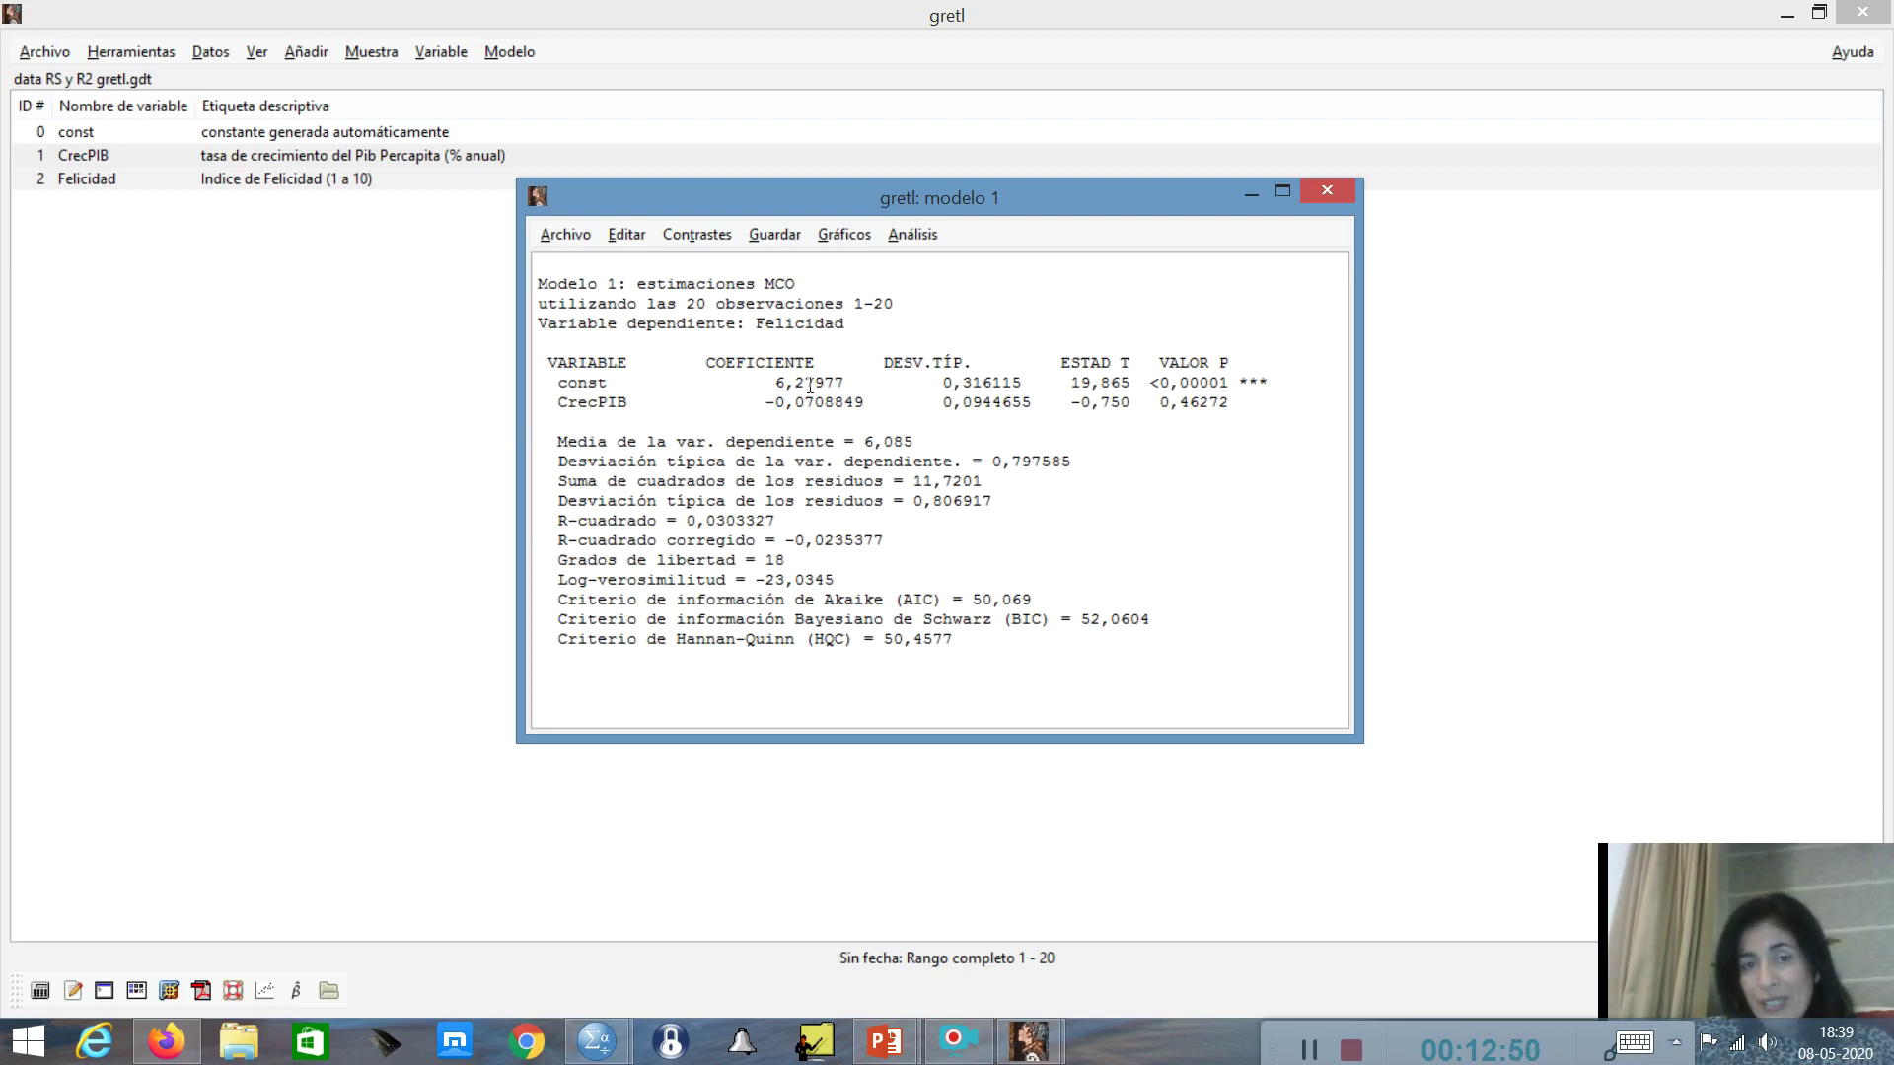
left_click_drag(822, 198, 937, 110)
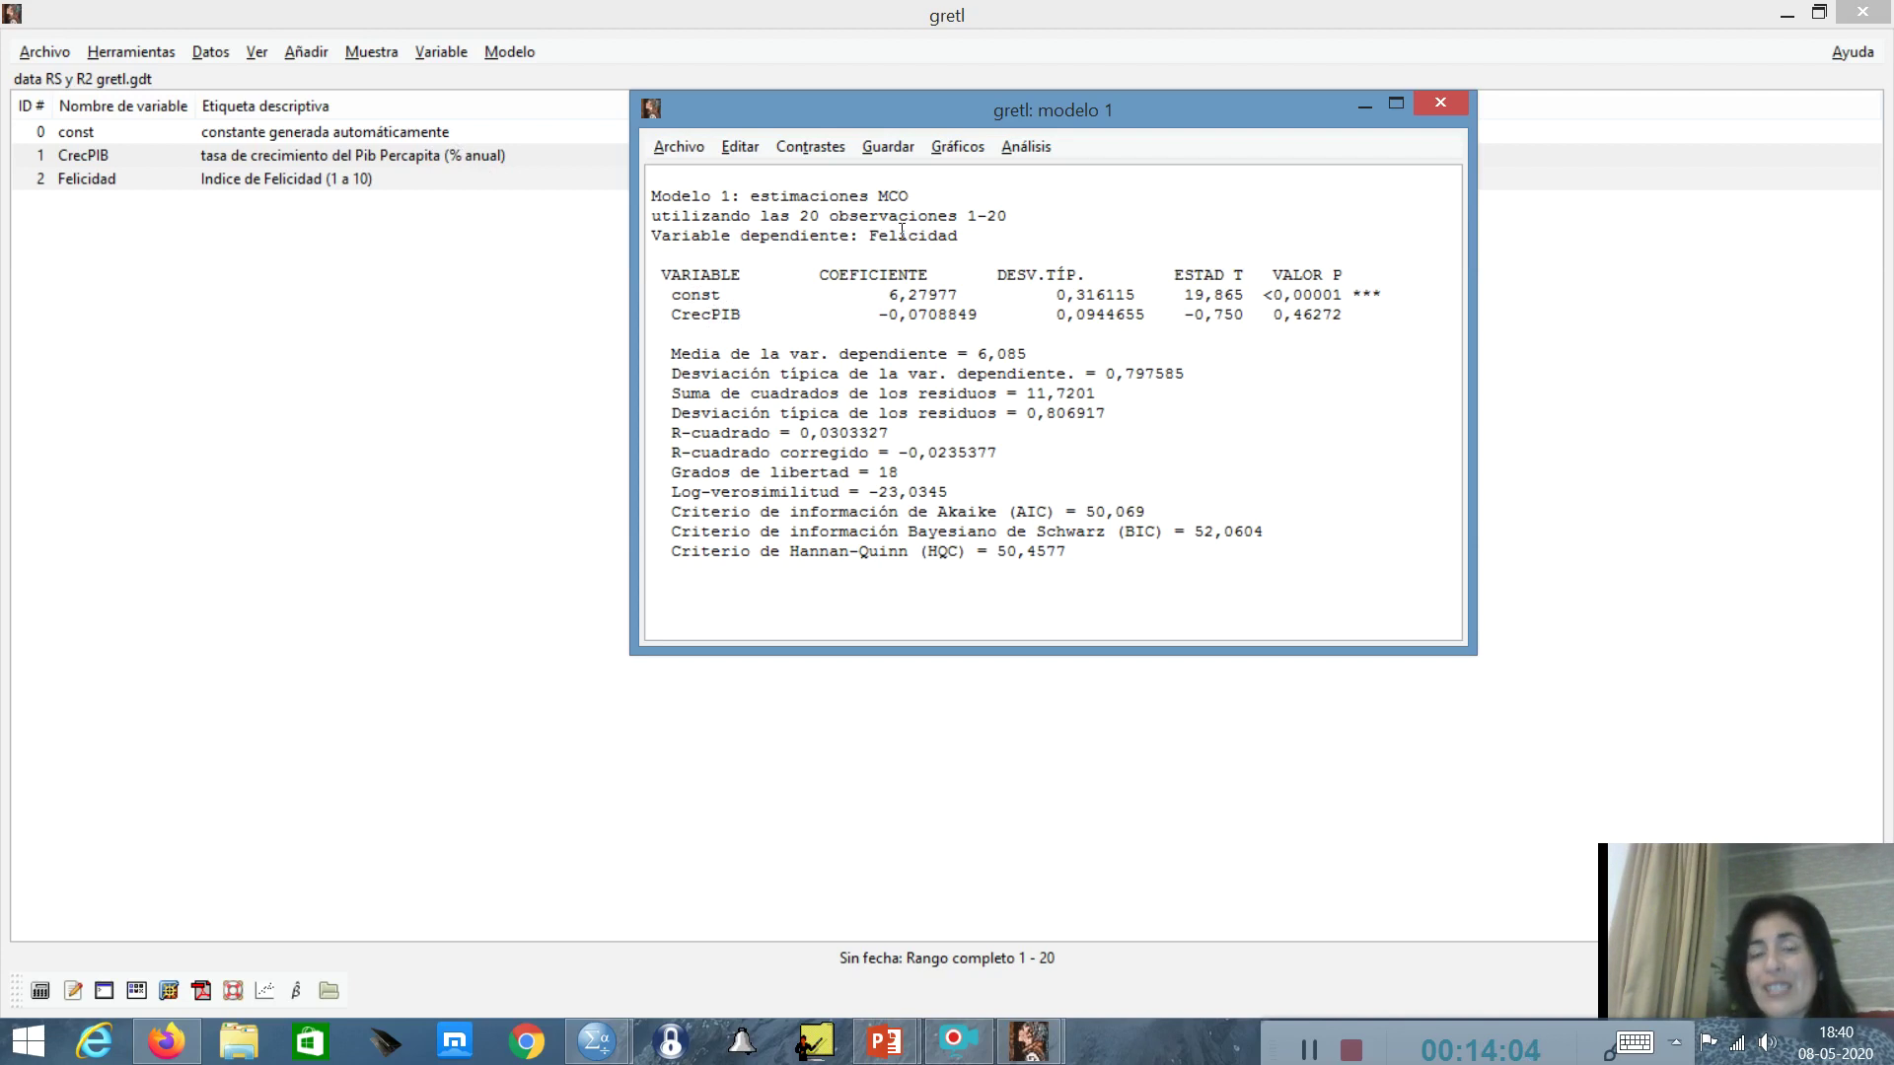
left_click_drag(879, 314, 930, 314)
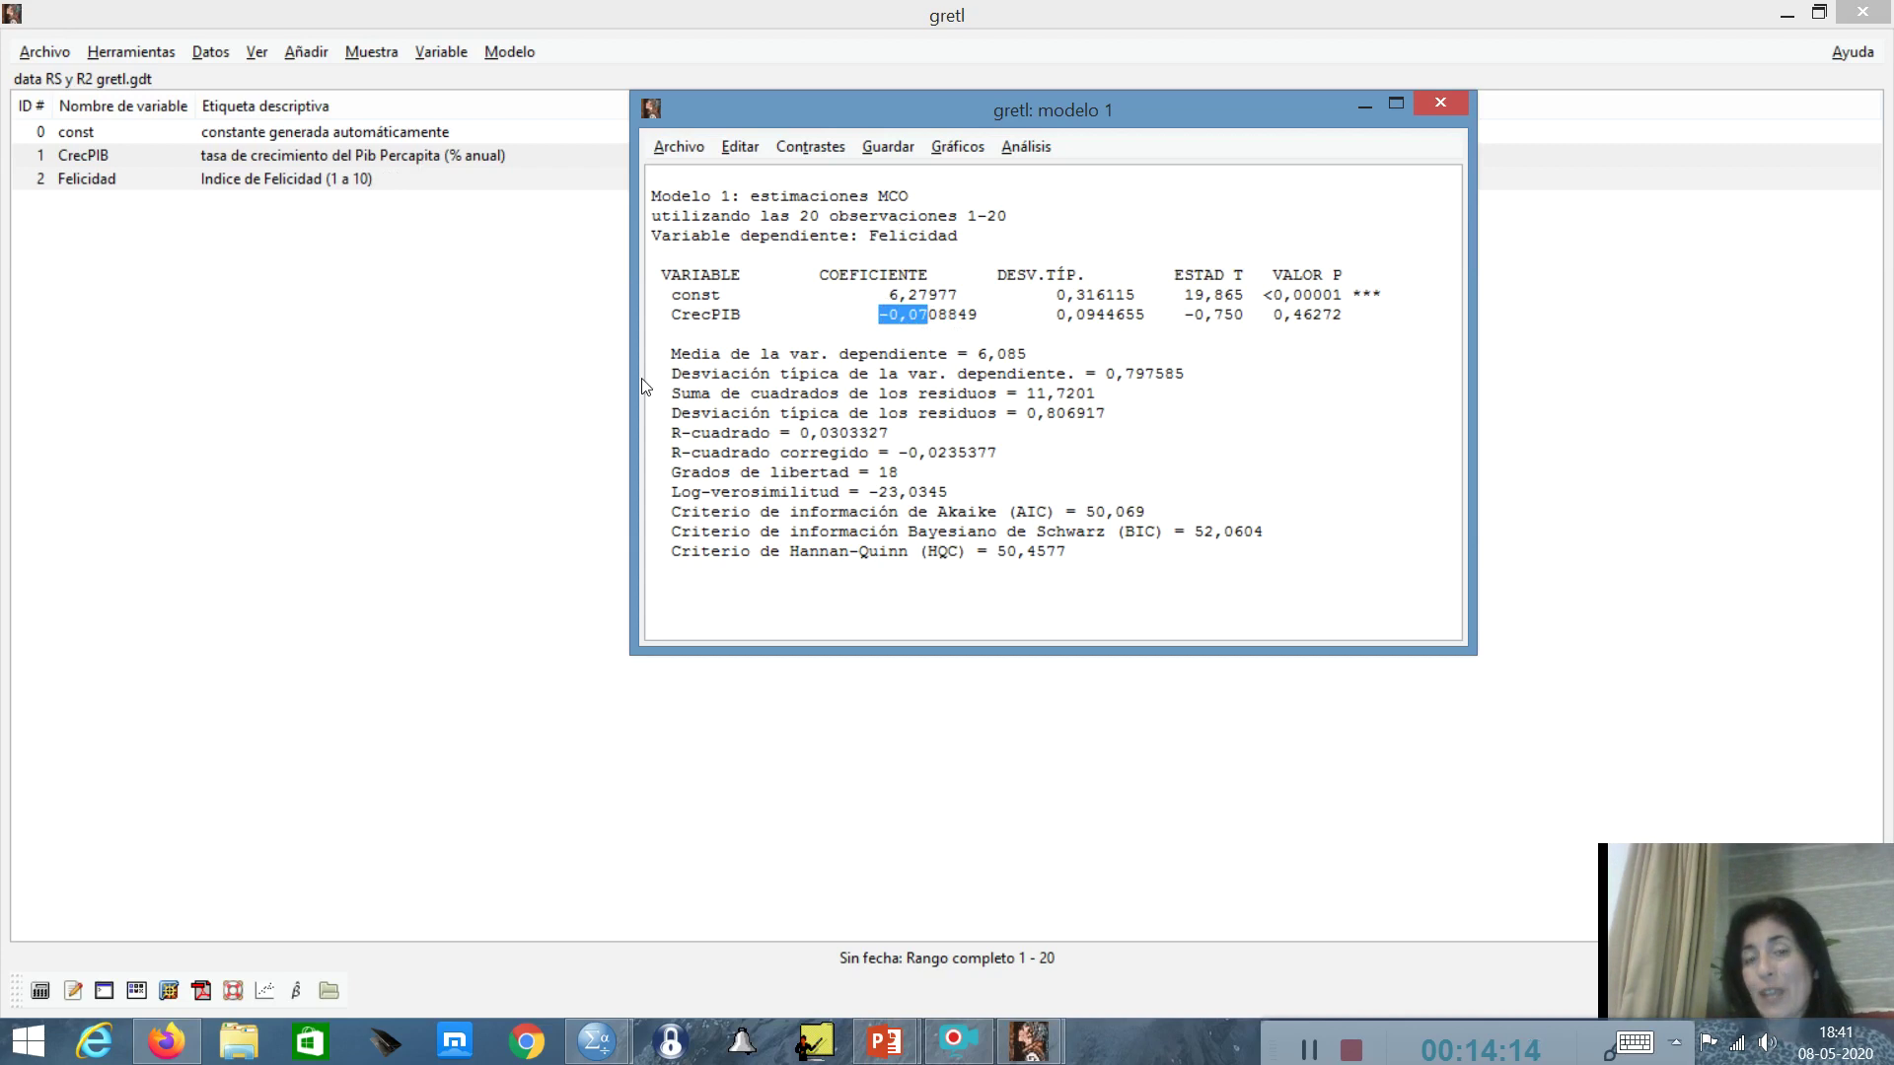
left_click(876, 337)
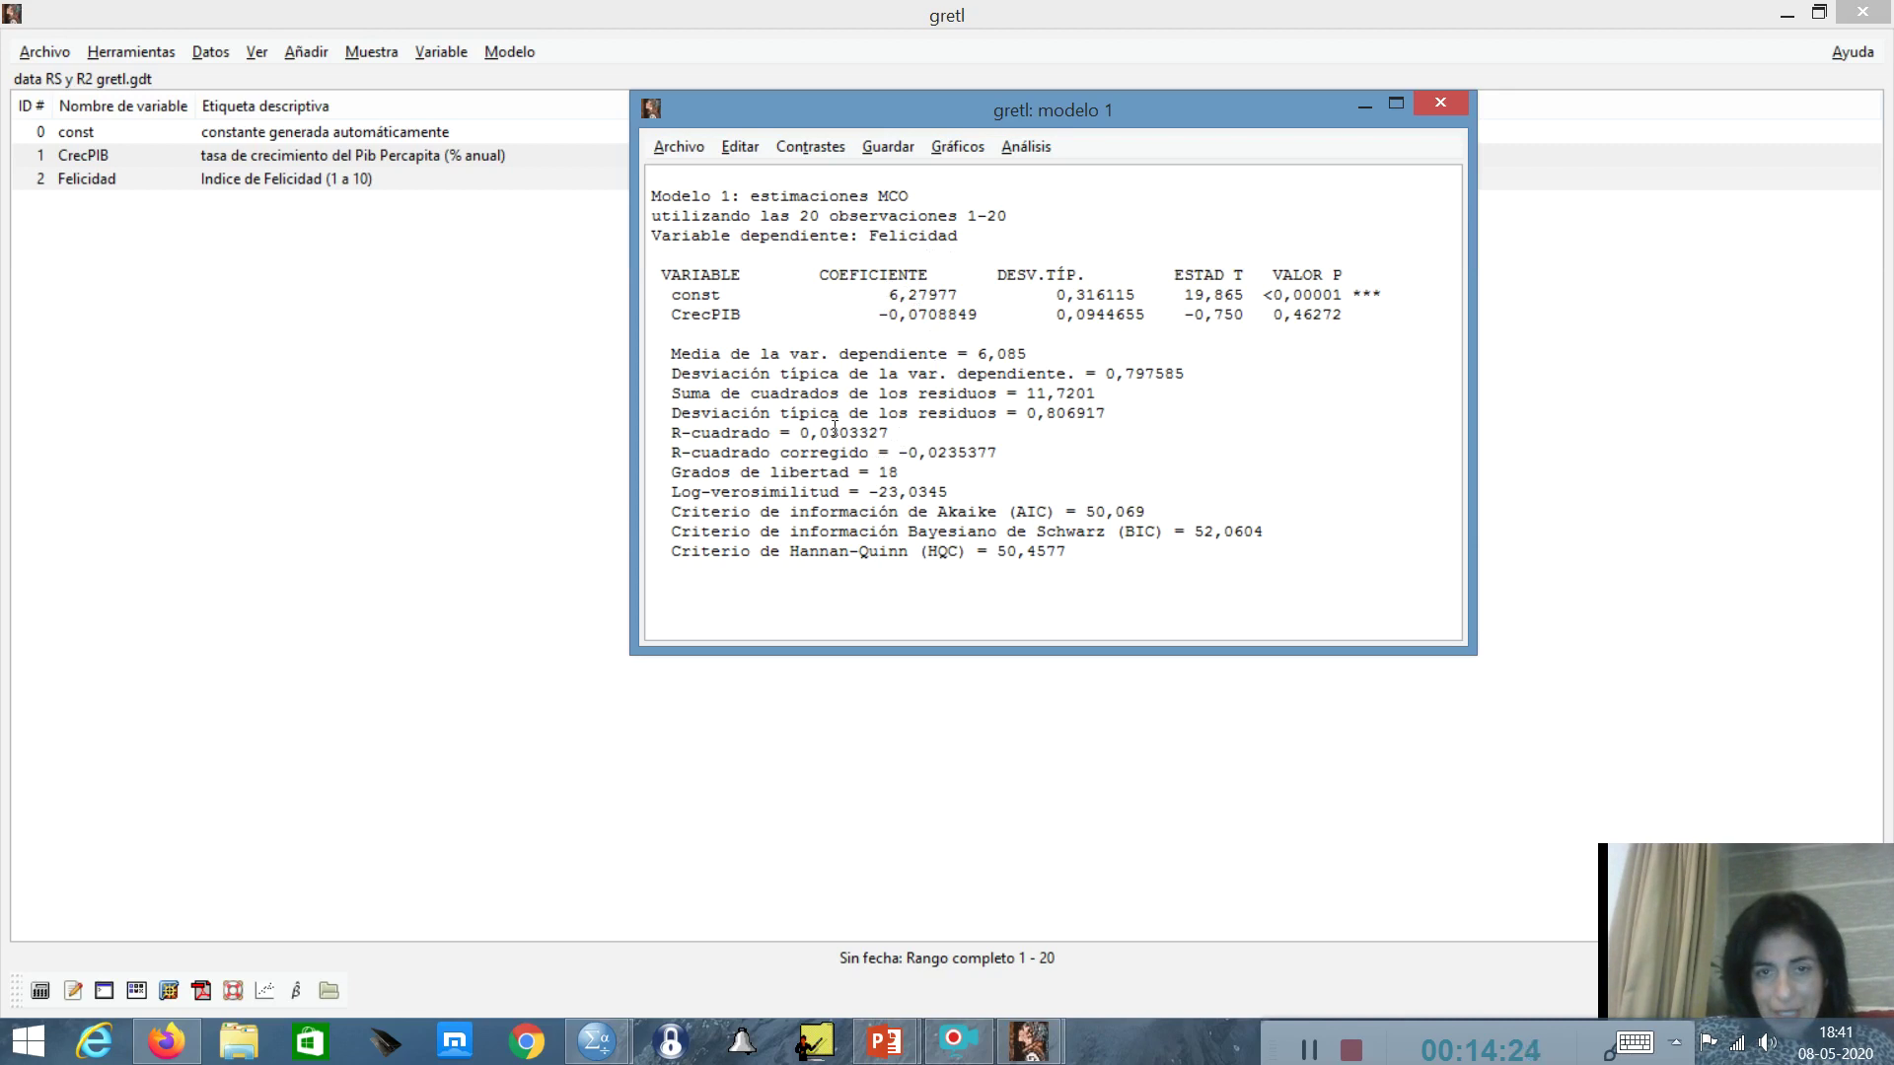
left_click_drag(919, 432, 664, 423)
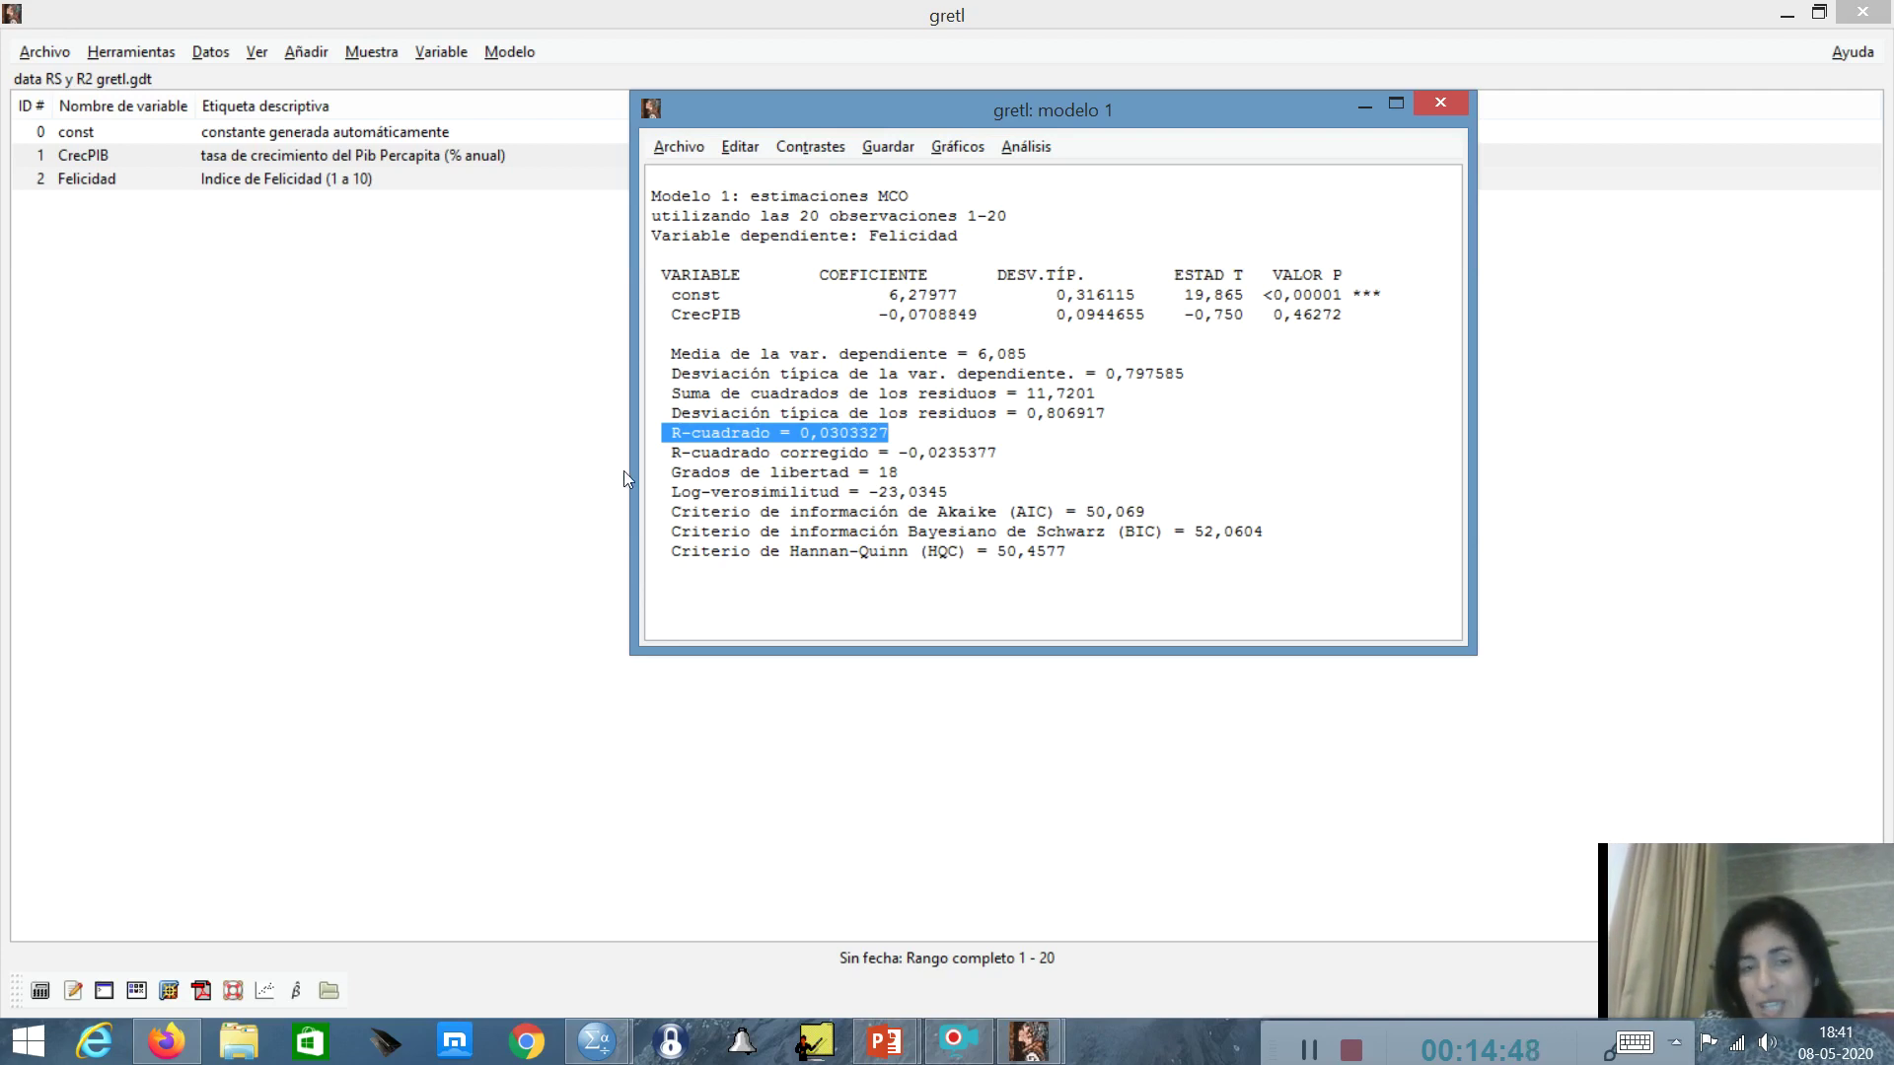
left_click_drag(661, 393, 1103, 393)
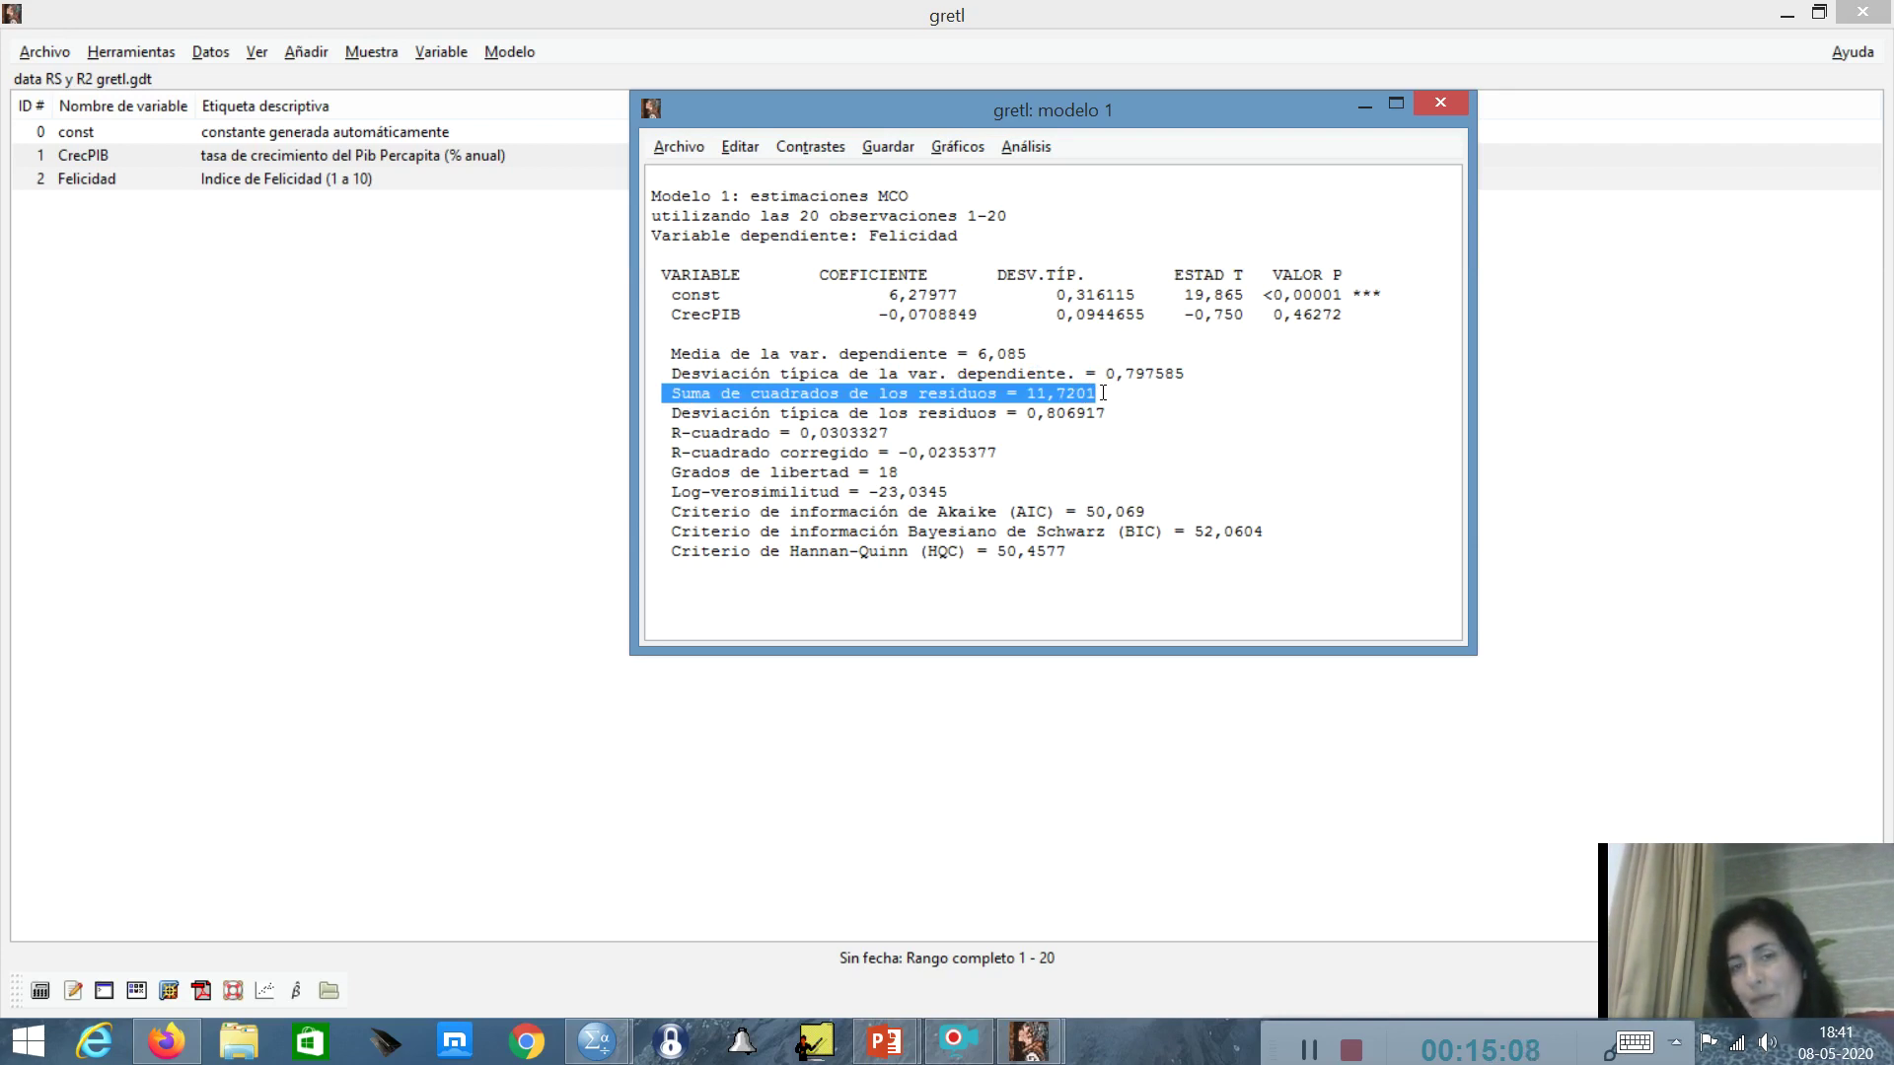
- Generate the ANOVA table for the estimated model and place it below the model's coefficients and residual sum of squares
left_click(1040, 147)
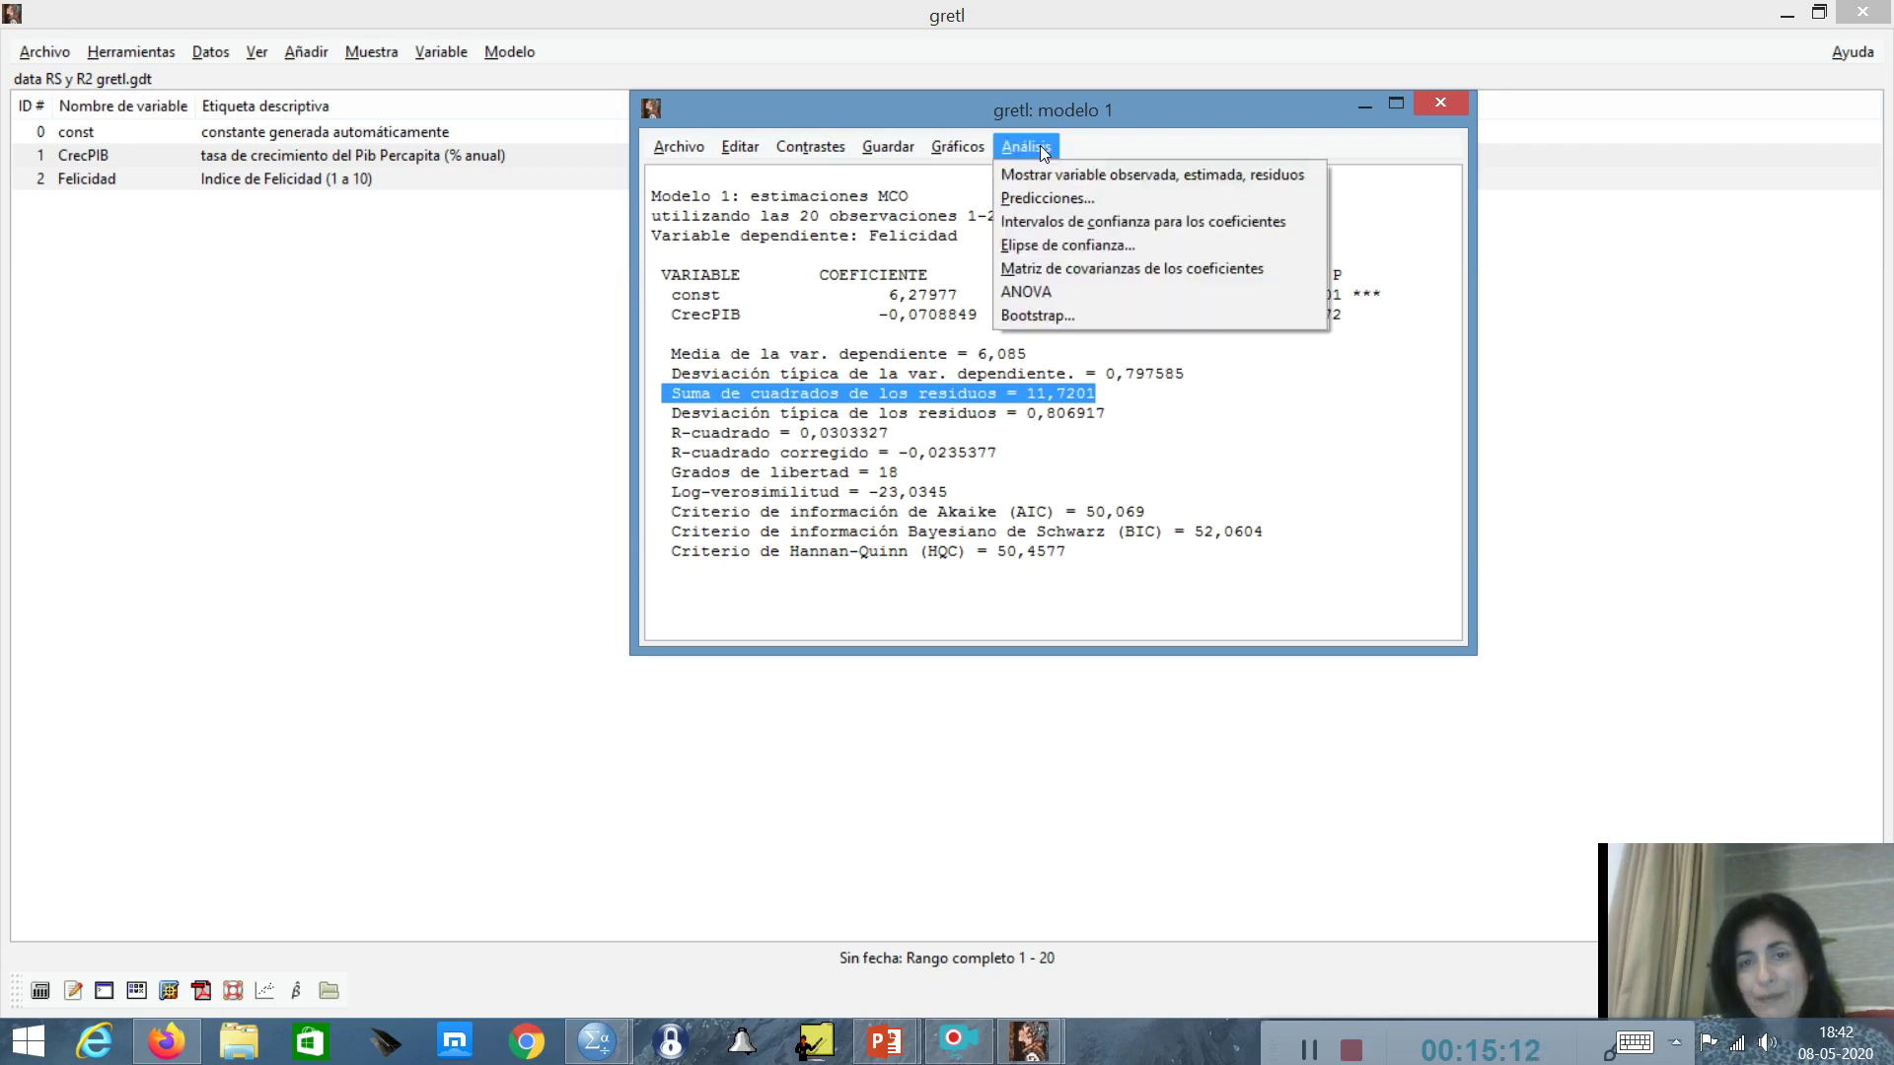
left_click(1042, 292)
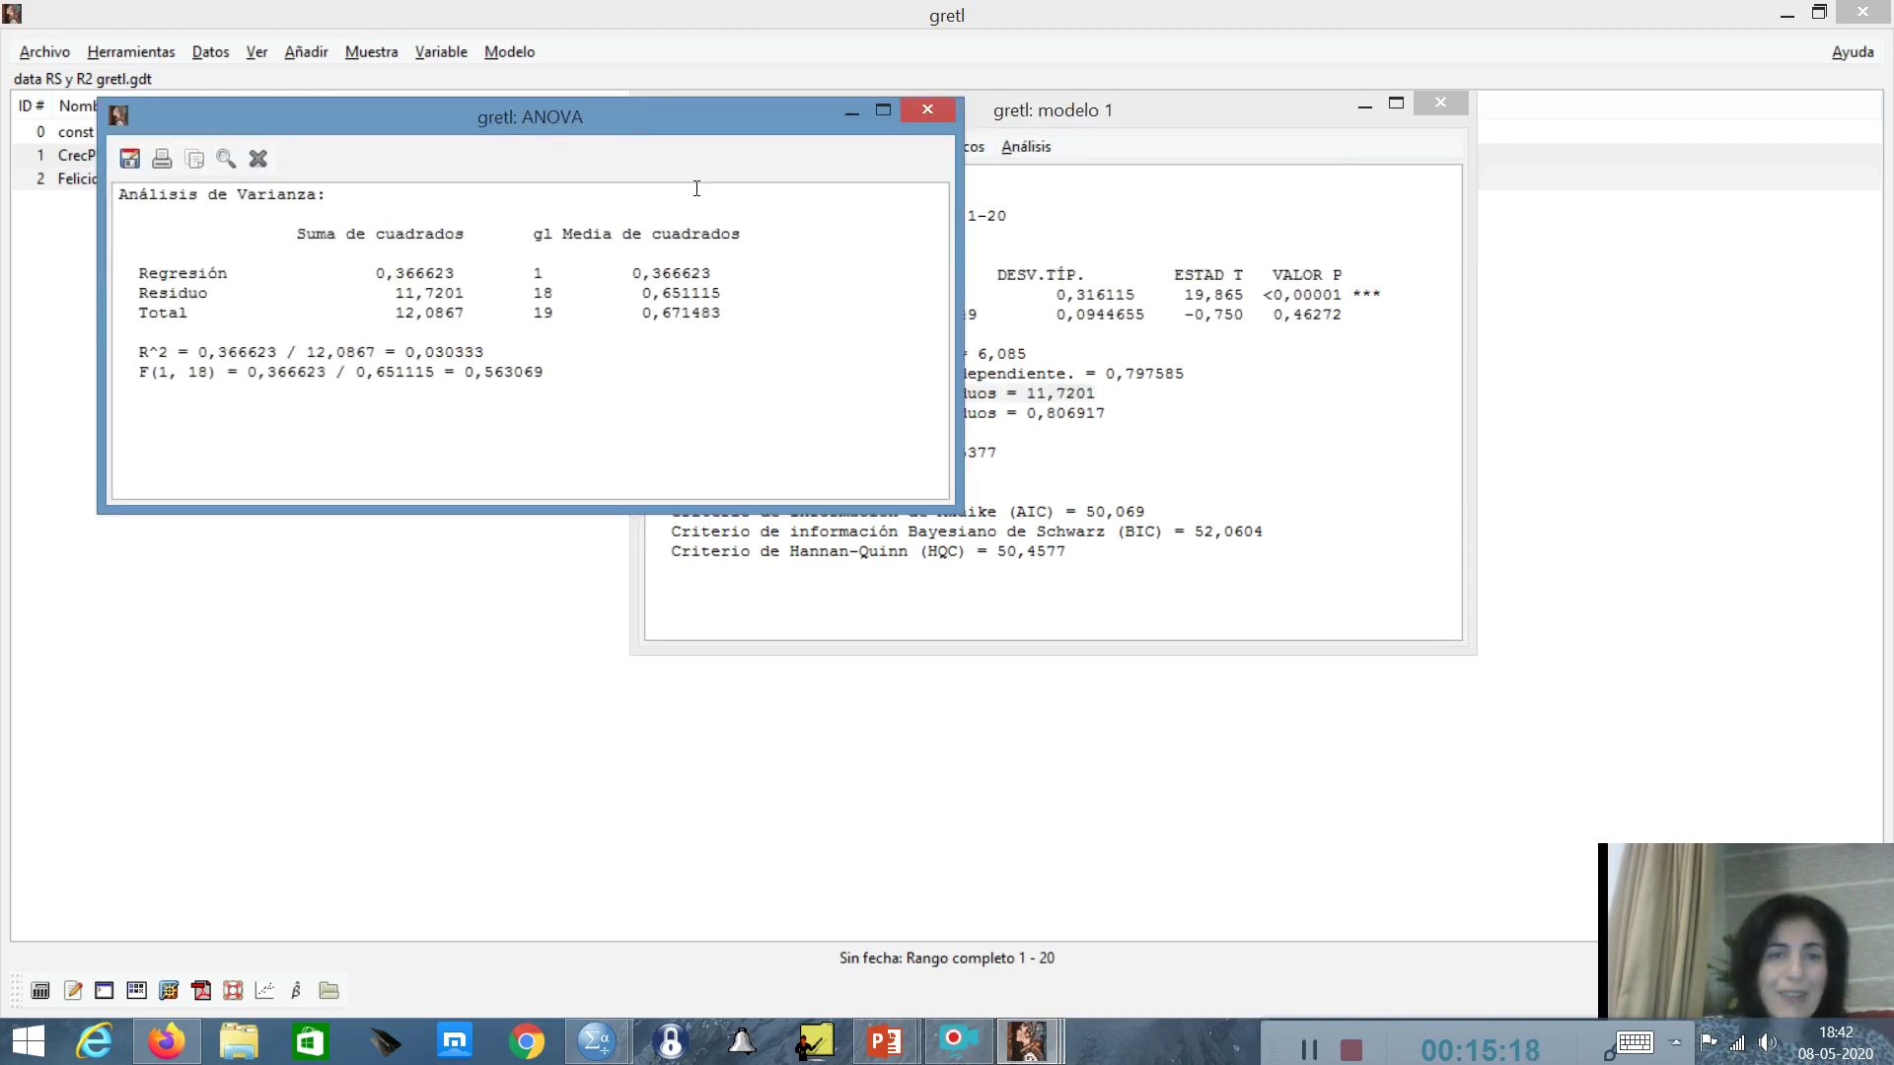
left_click_drag(689, 117, 1040, 442)
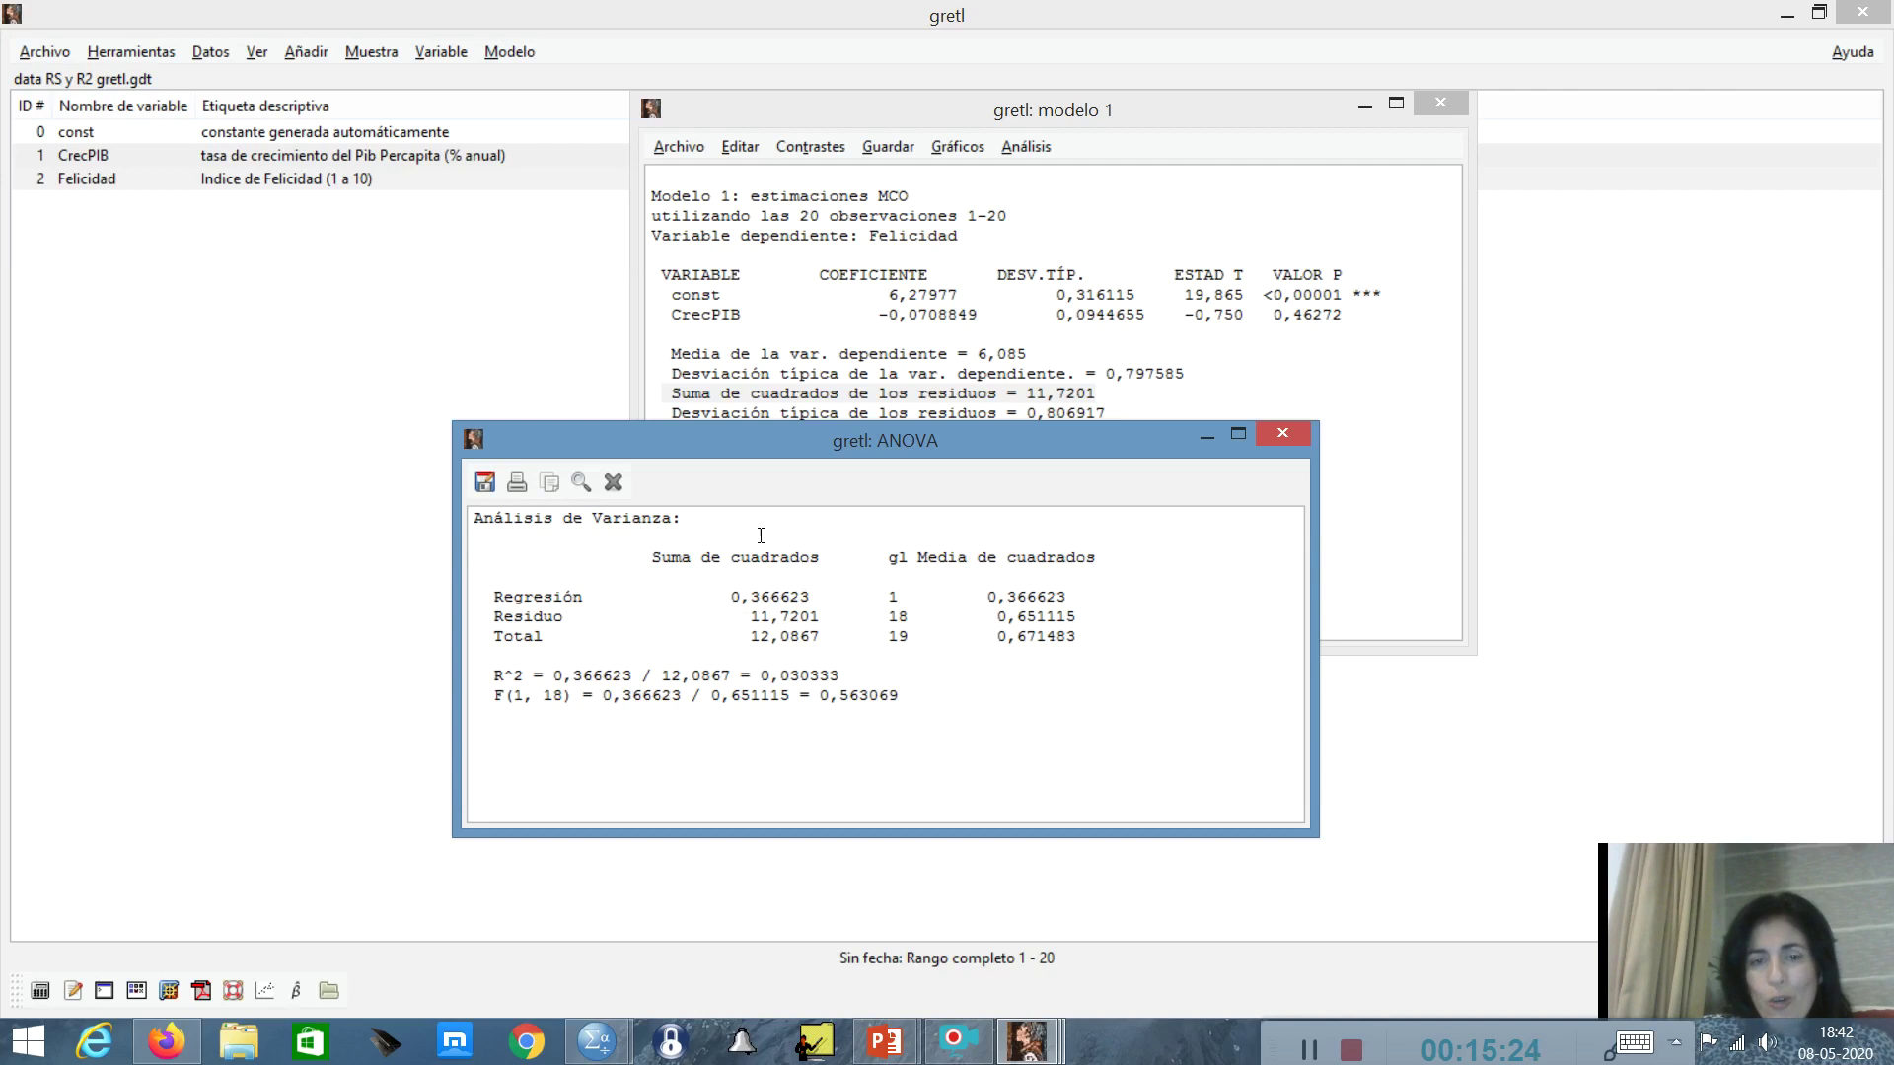
- Examine the regression, residual and total rows of the ANOVA table, comparing the residual sum of squares with the model output
left_click_drag(592, 598, 489, 590)
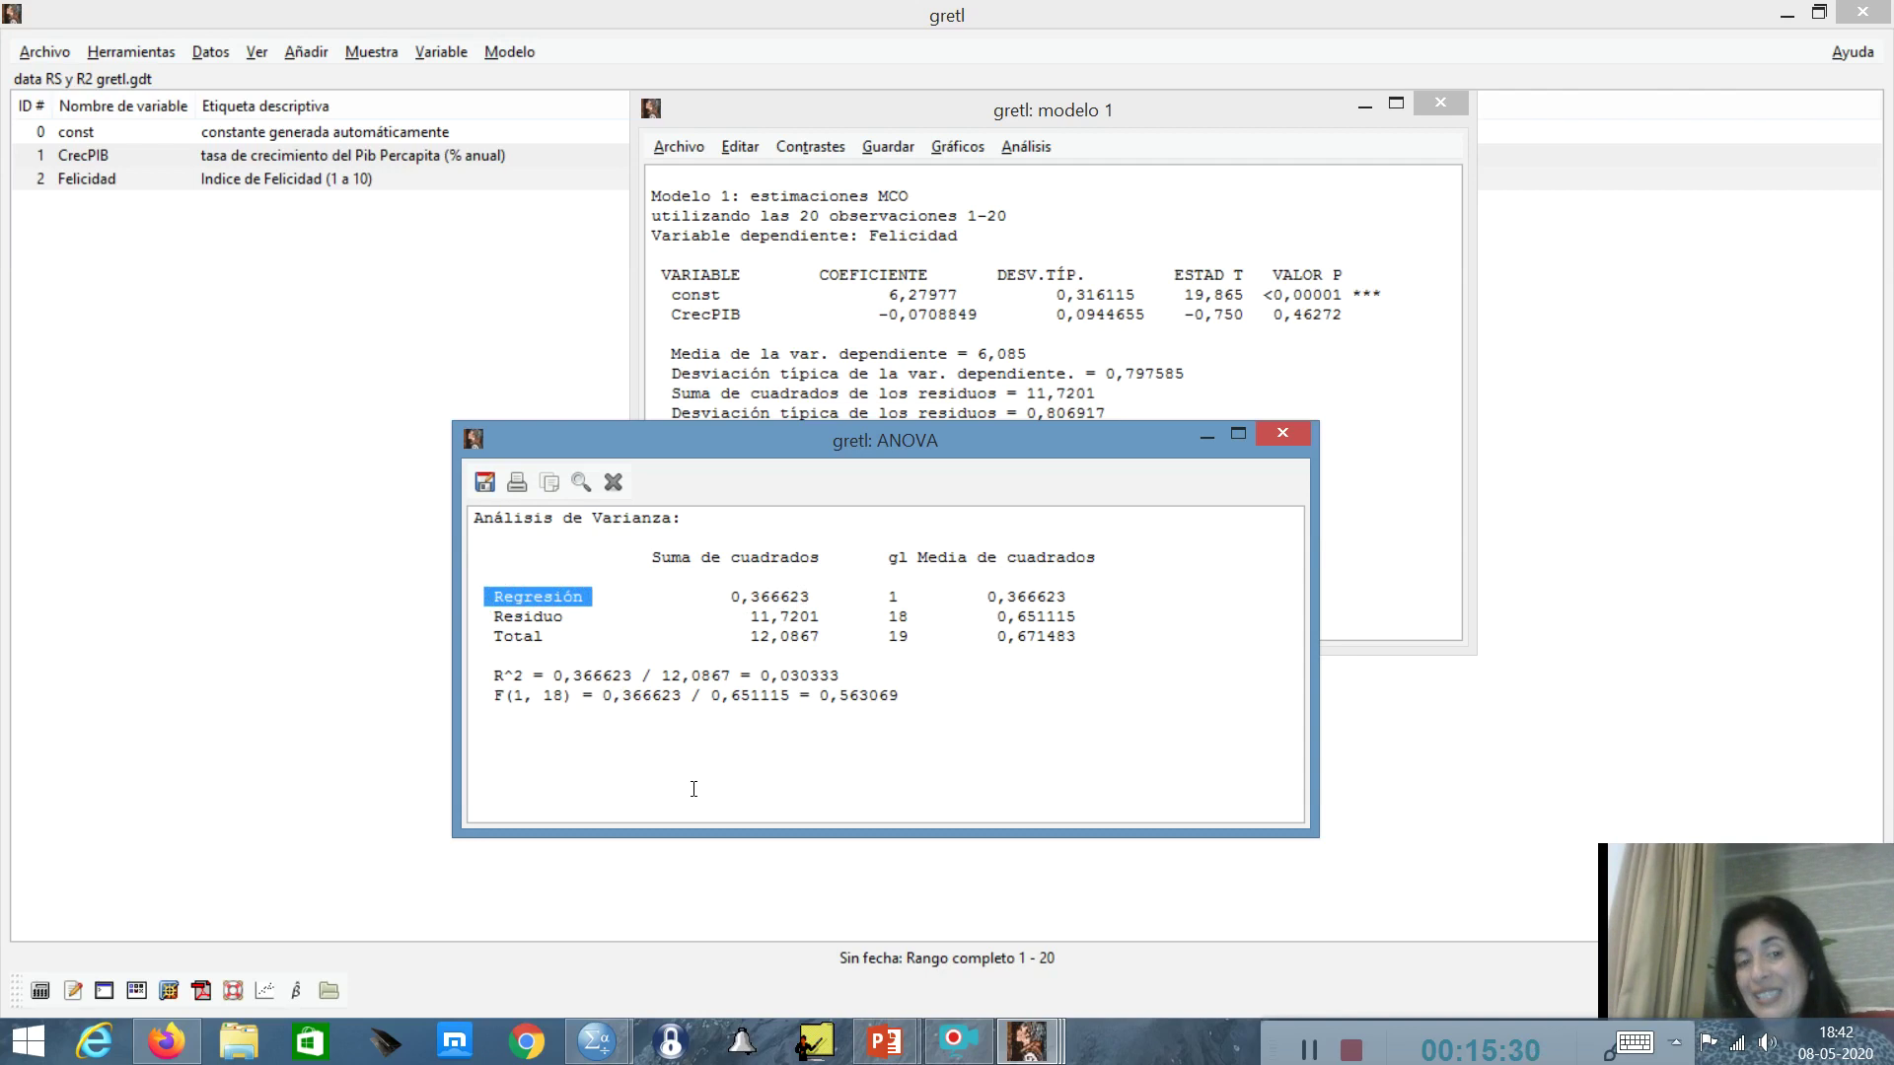
left_click_drag(590, 616, 494, 616)
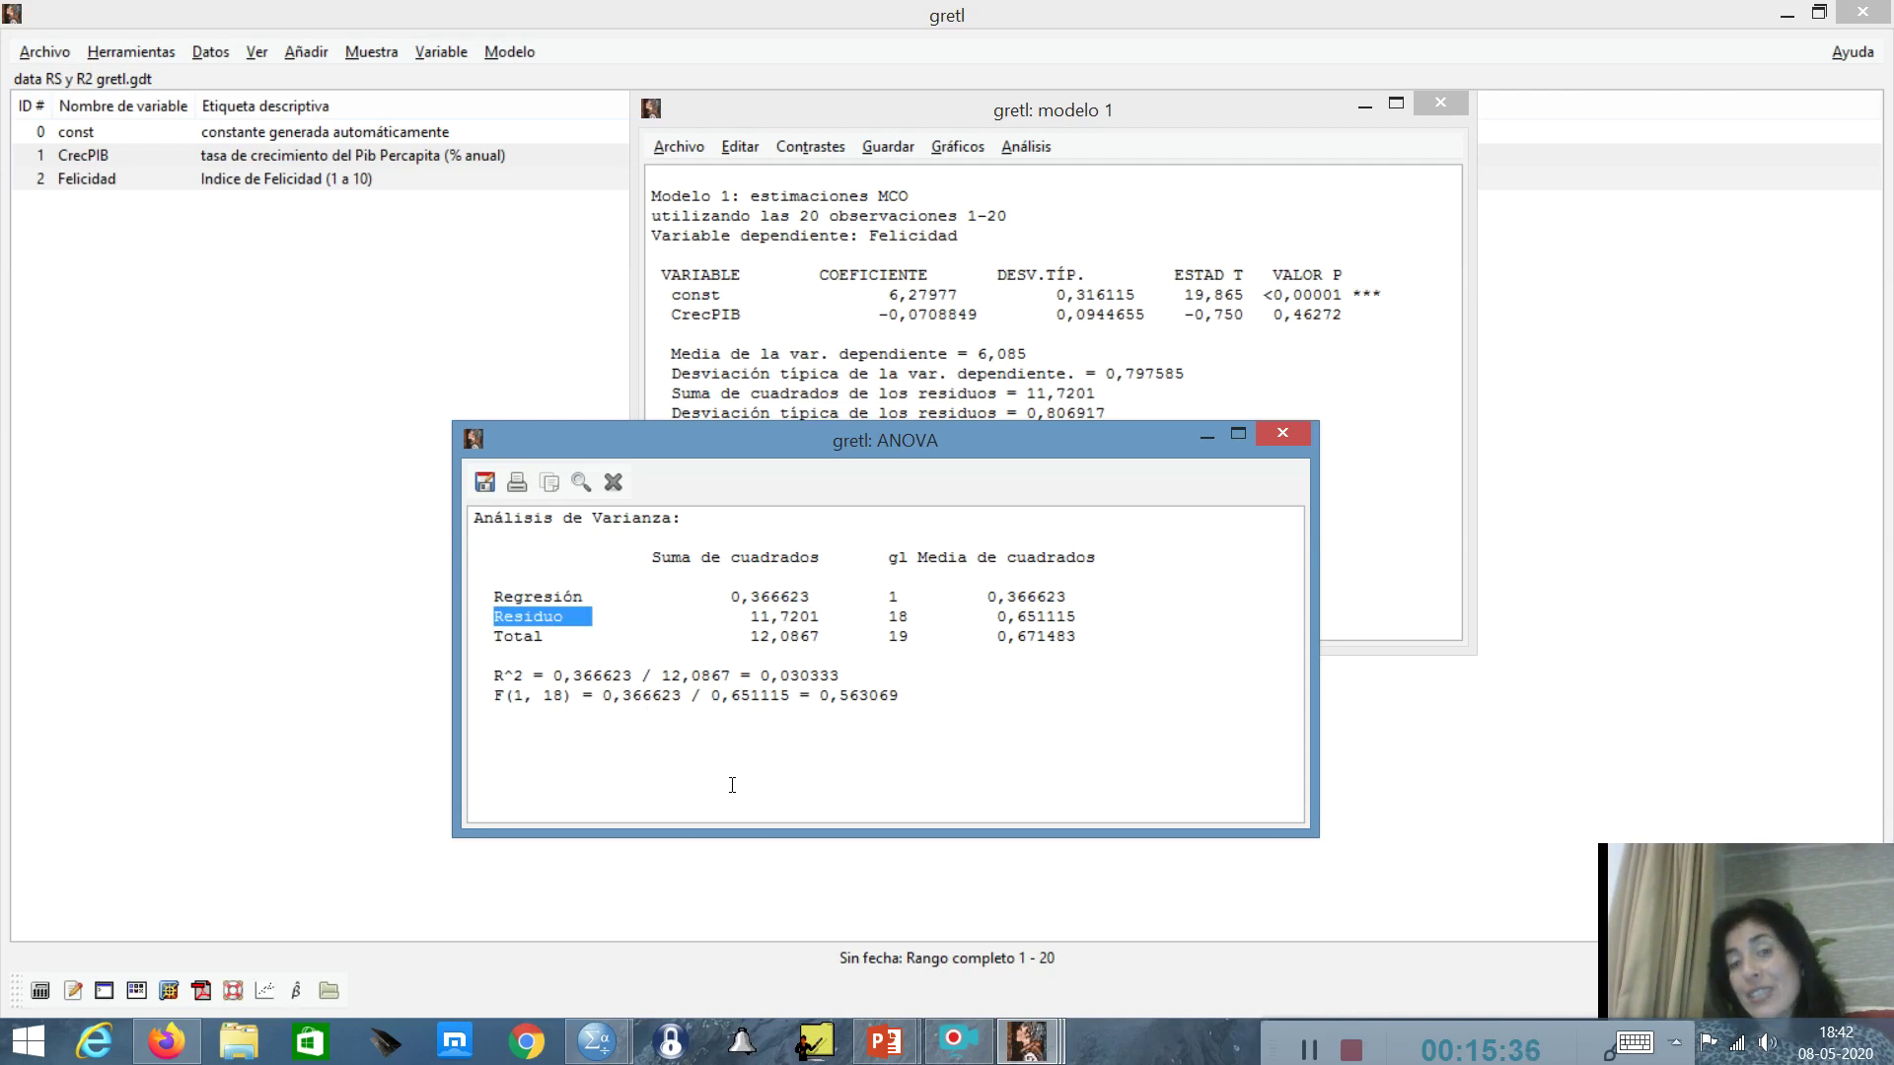
left_click_drag(551, 637, 483, 637)
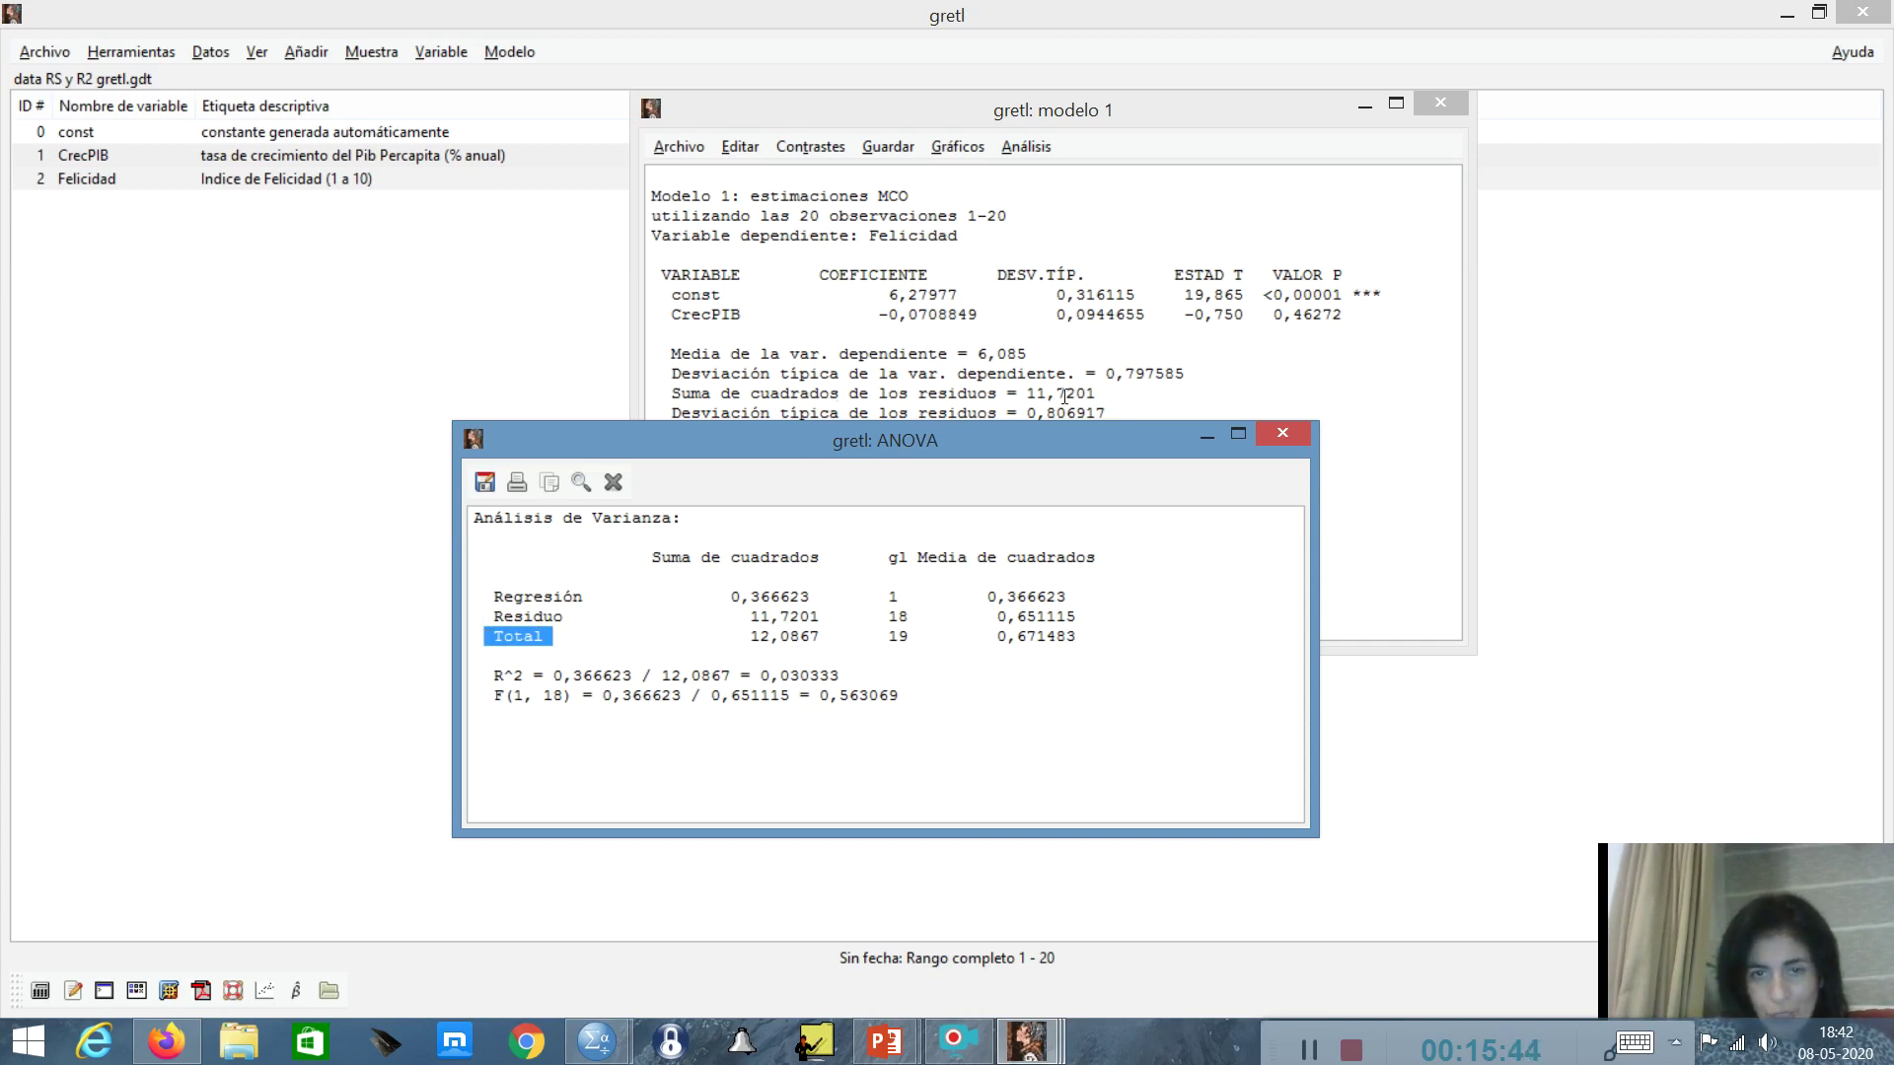
left_click_drag(741, 617, 819, 617)
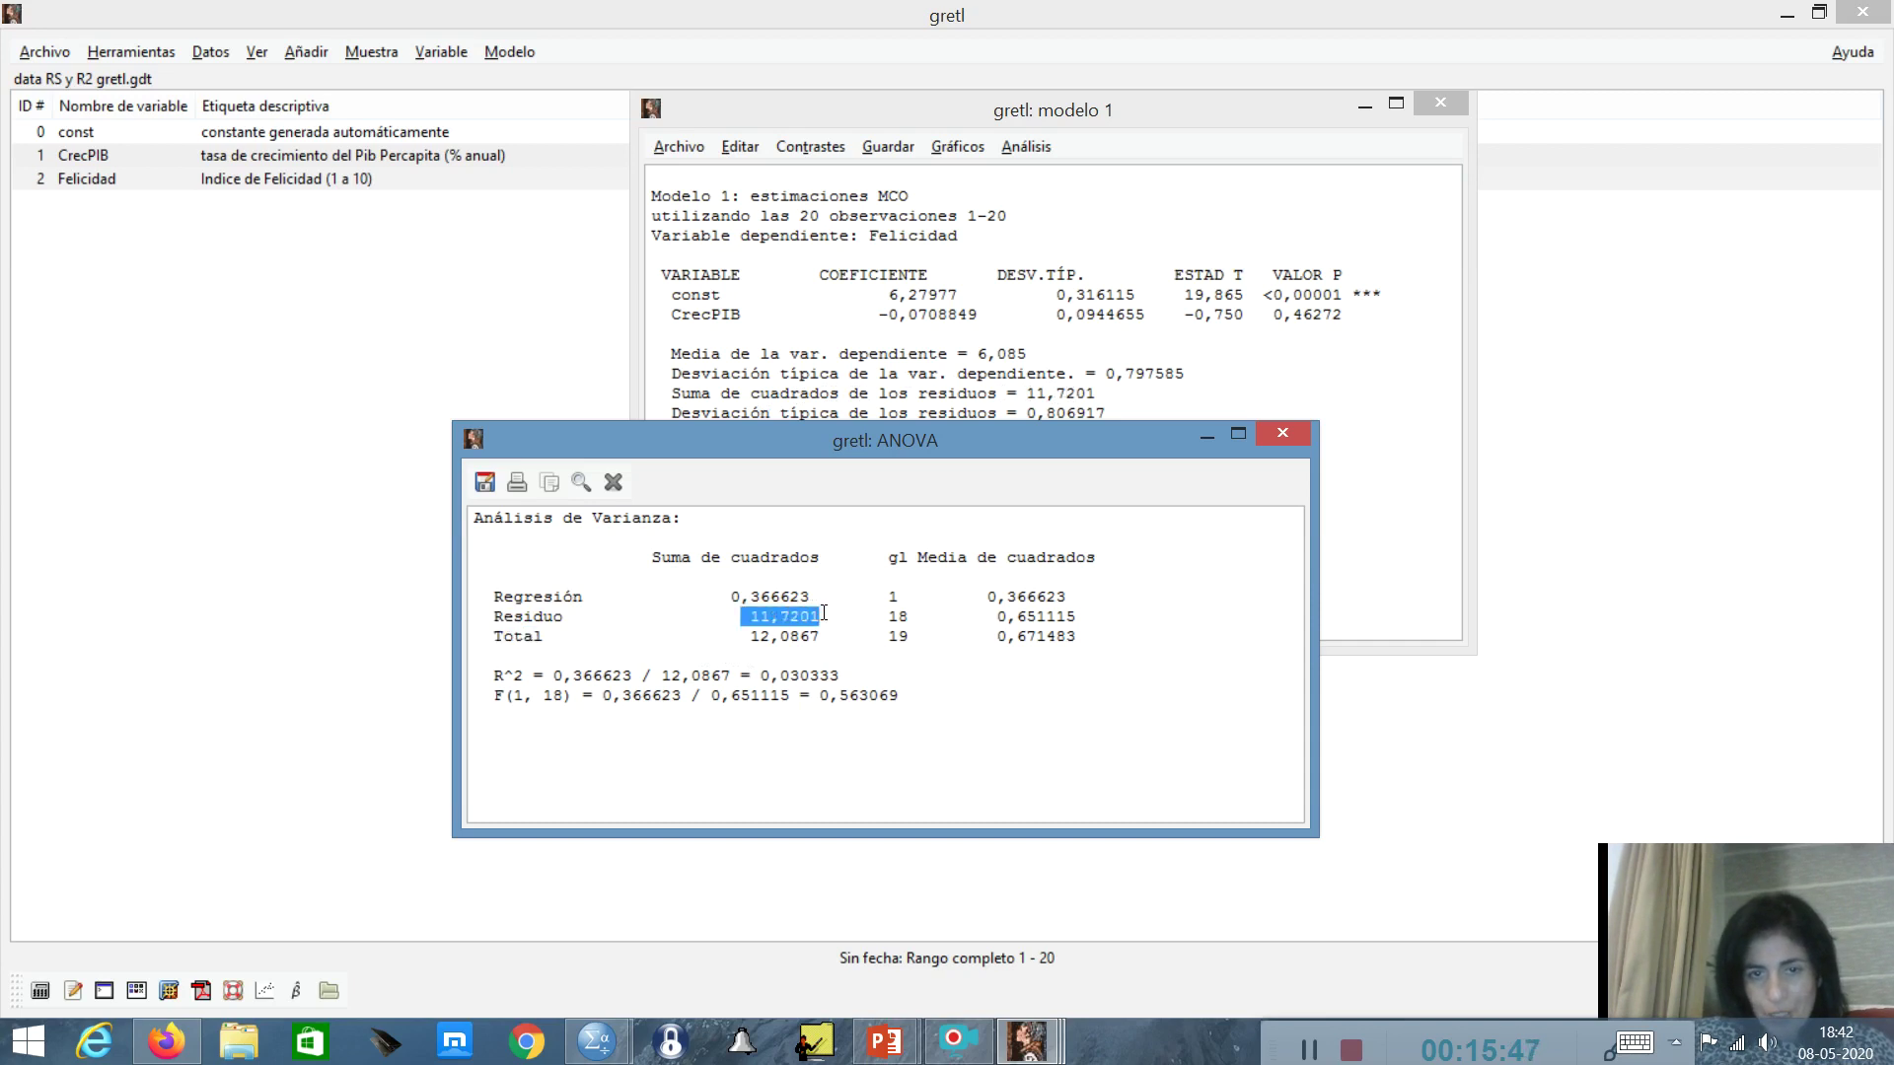
left_click(764, 675)
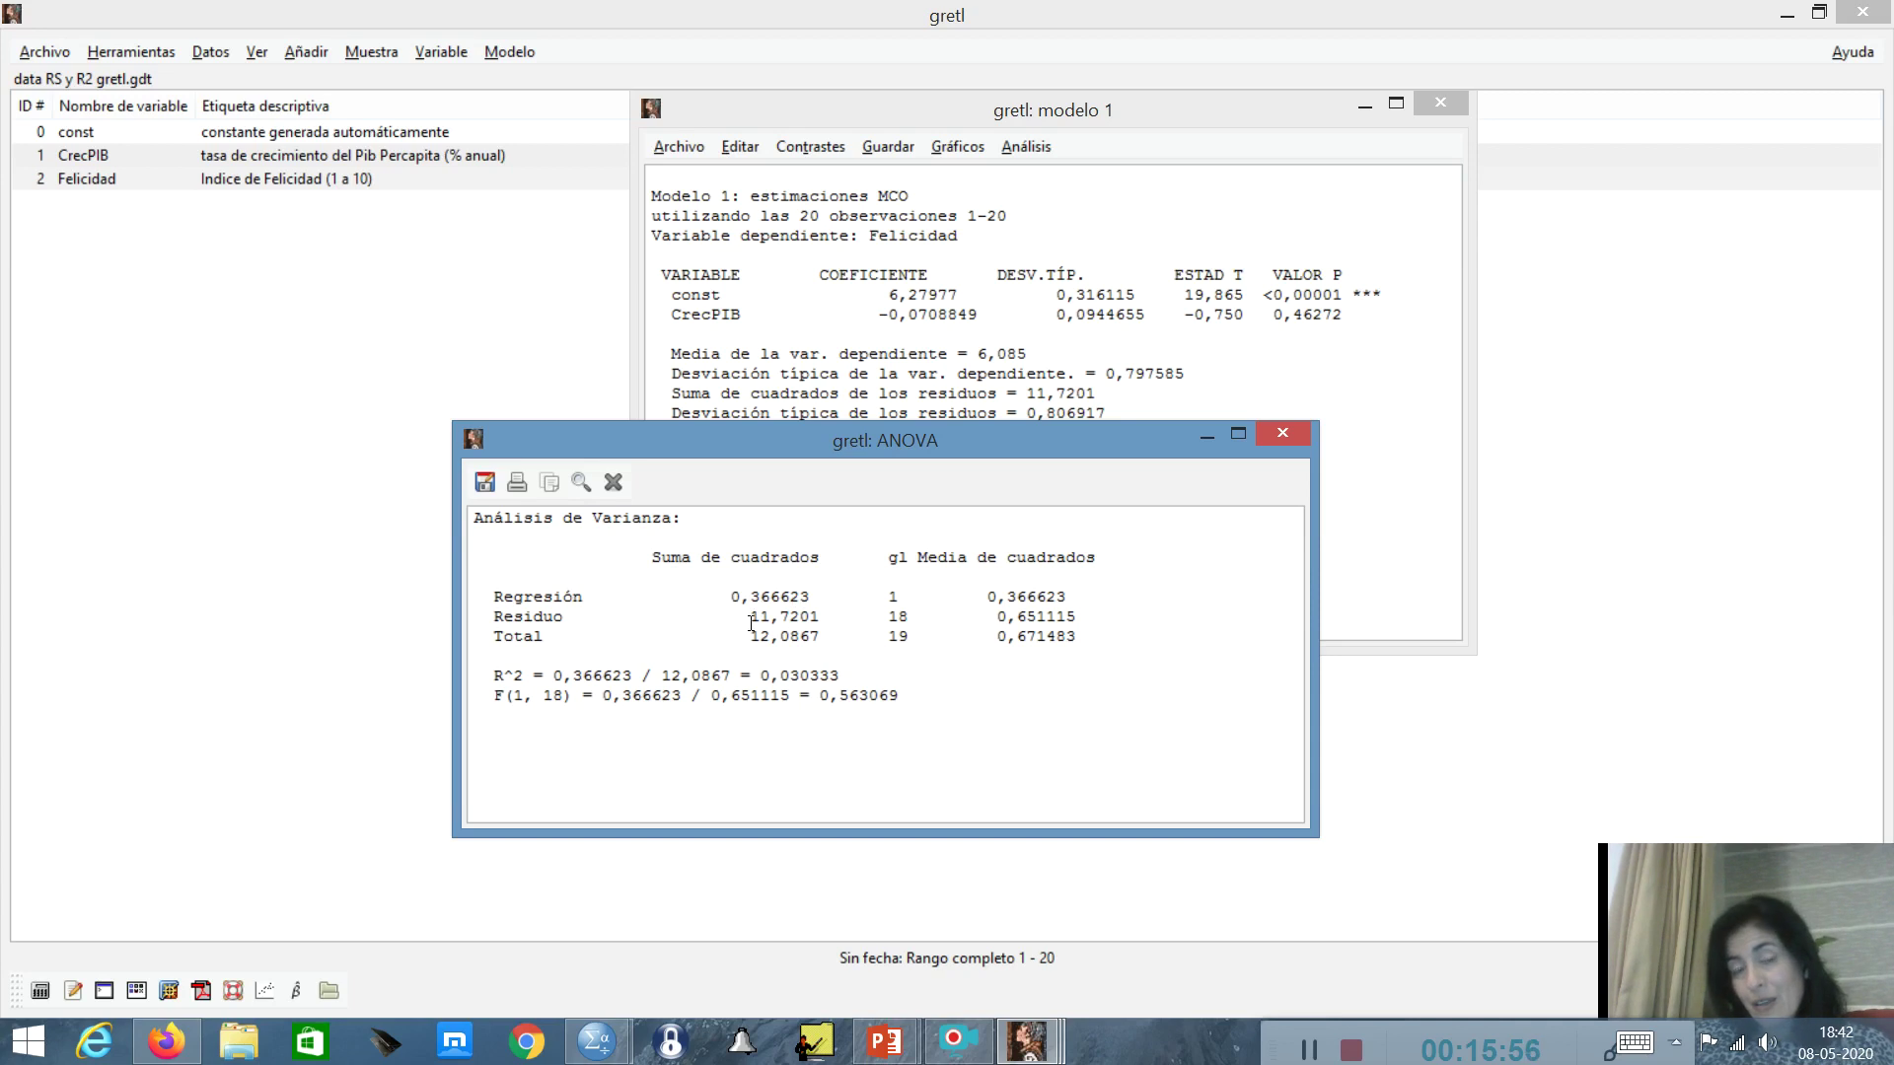
- Examine the total sum of squares in the ANOVA table and uncover the model's R-squared for comparison
left_click_drag(750, 636, 825, 638)
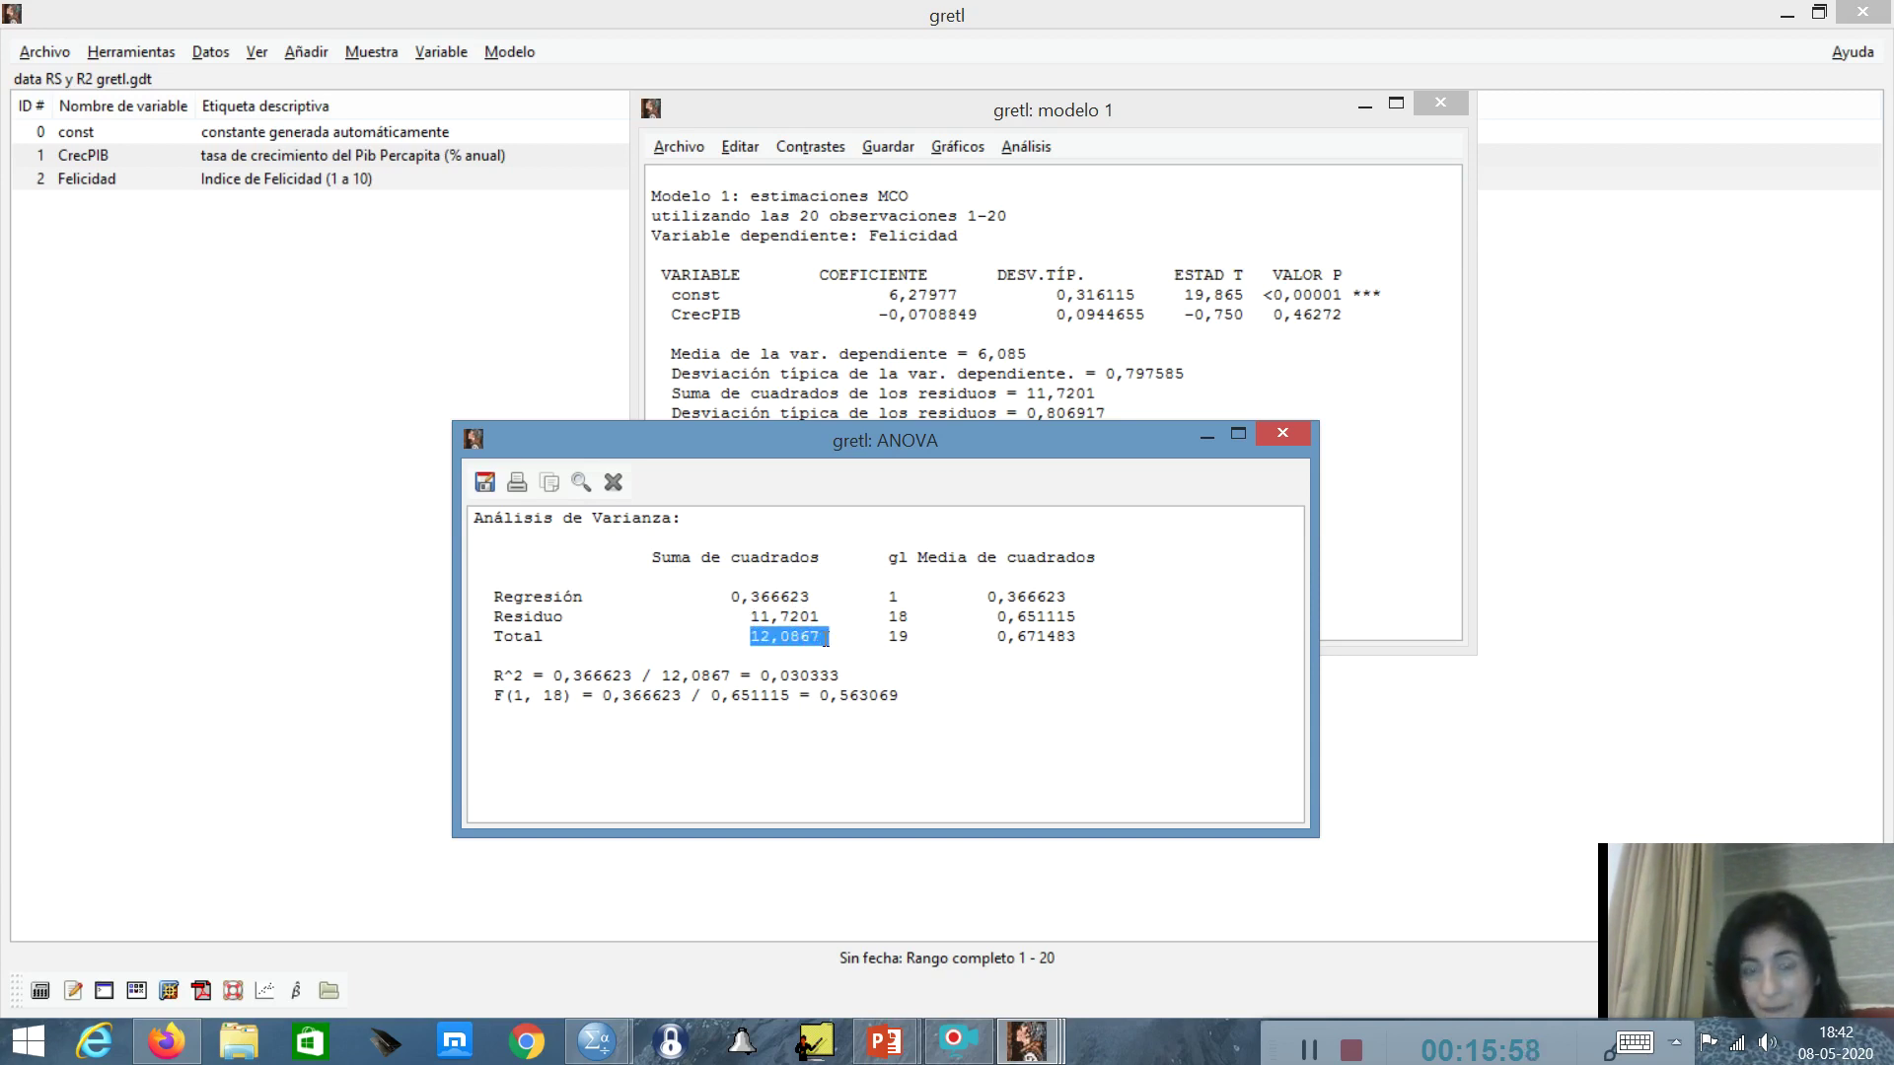
left_click(736, 642)
left_click_drag(735, 596, 820, 636)
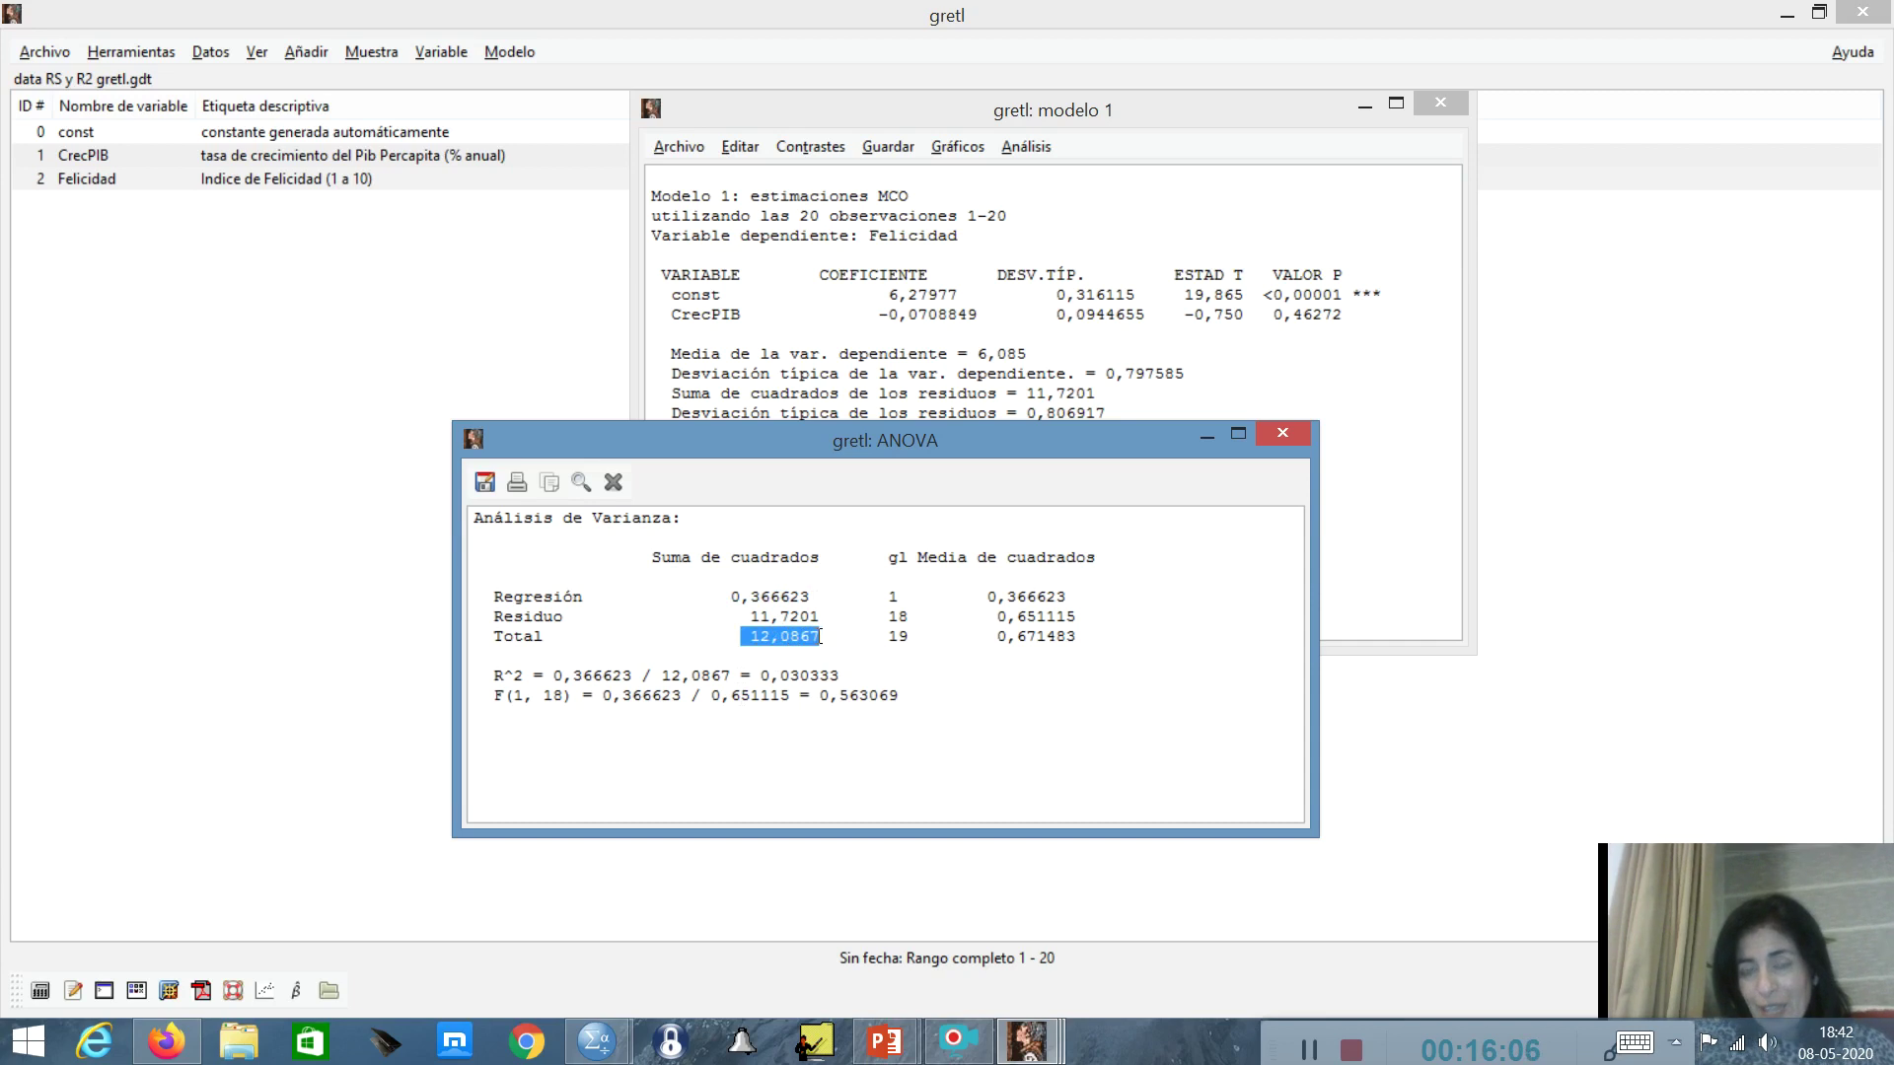
mouse_move(1064, 440)
left_mouse_down()
mouse_move(1075, 493)
mouse_move(1075, 455)
left_mouse_up()
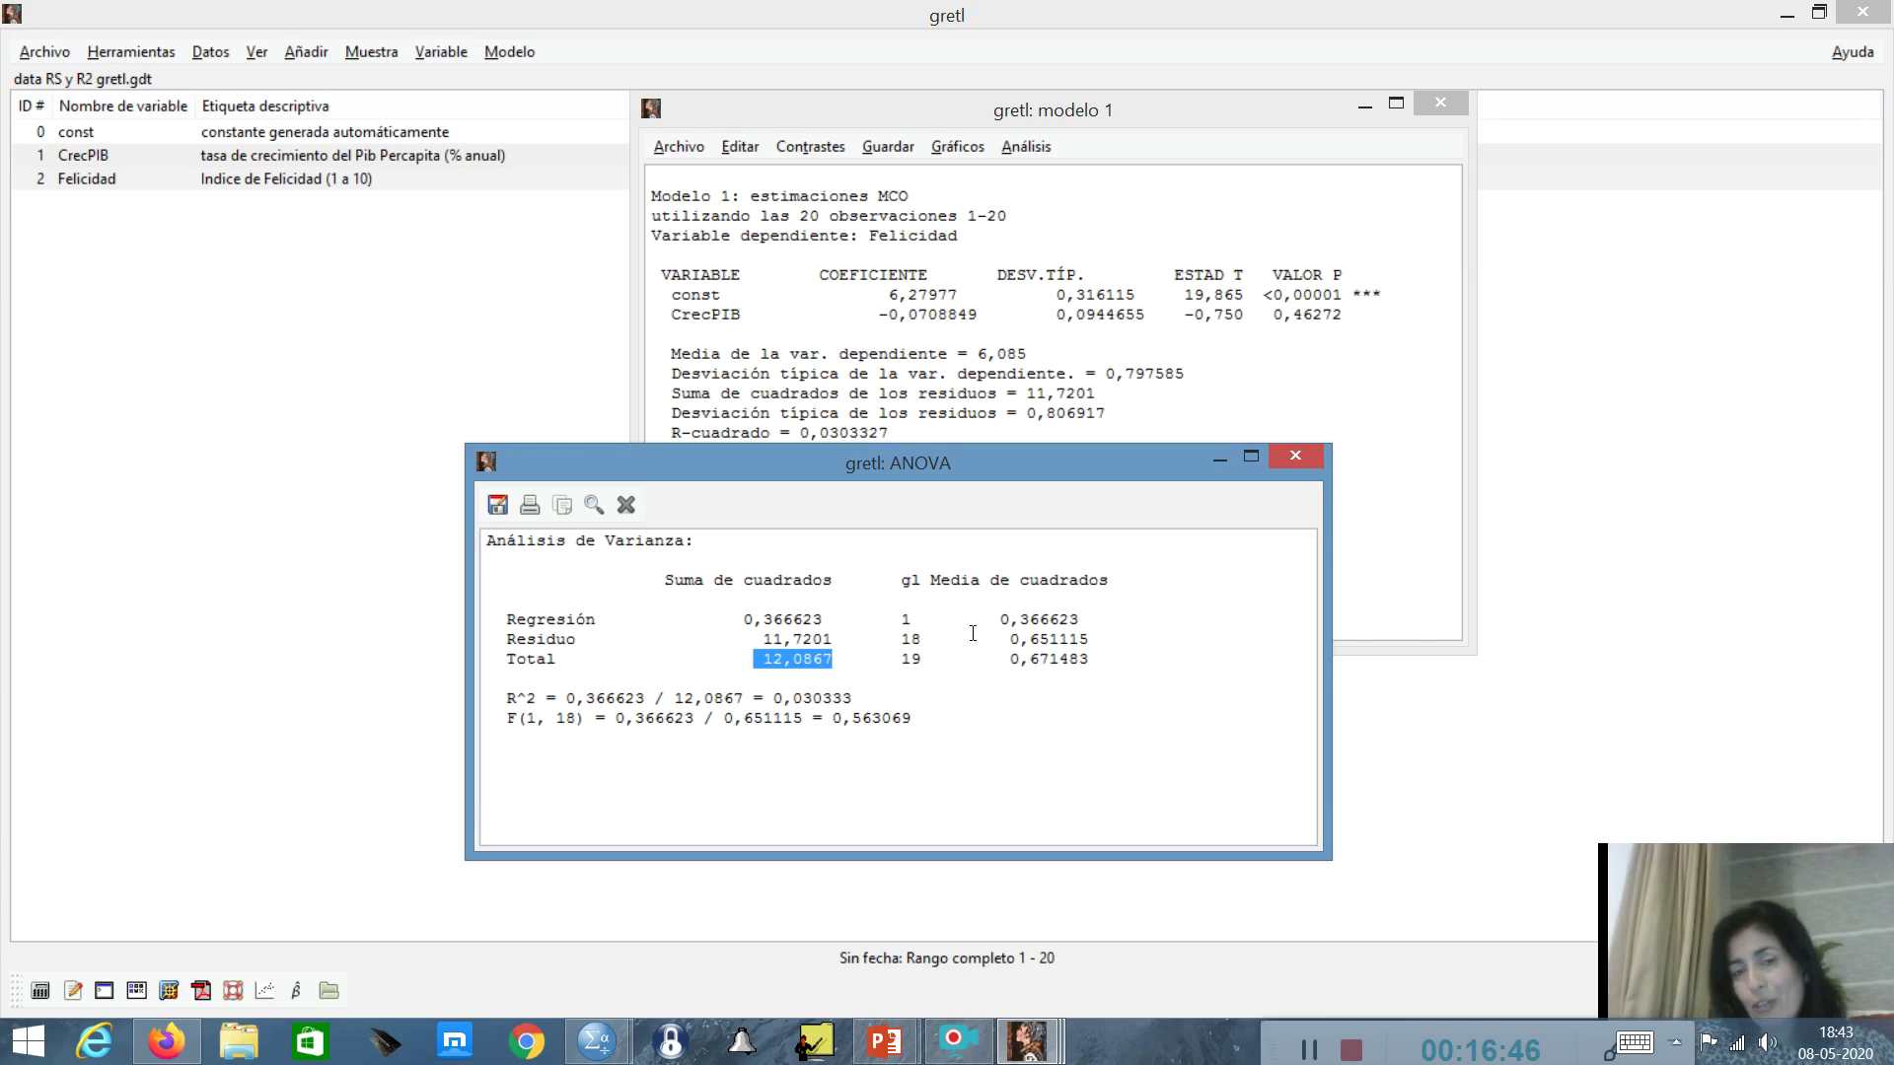
- Examine the regression and residual degrees of freedom in the ANOVA table, relating the residual ones to the model's number of observations
left_click_drag(914, 622, 901, 620)
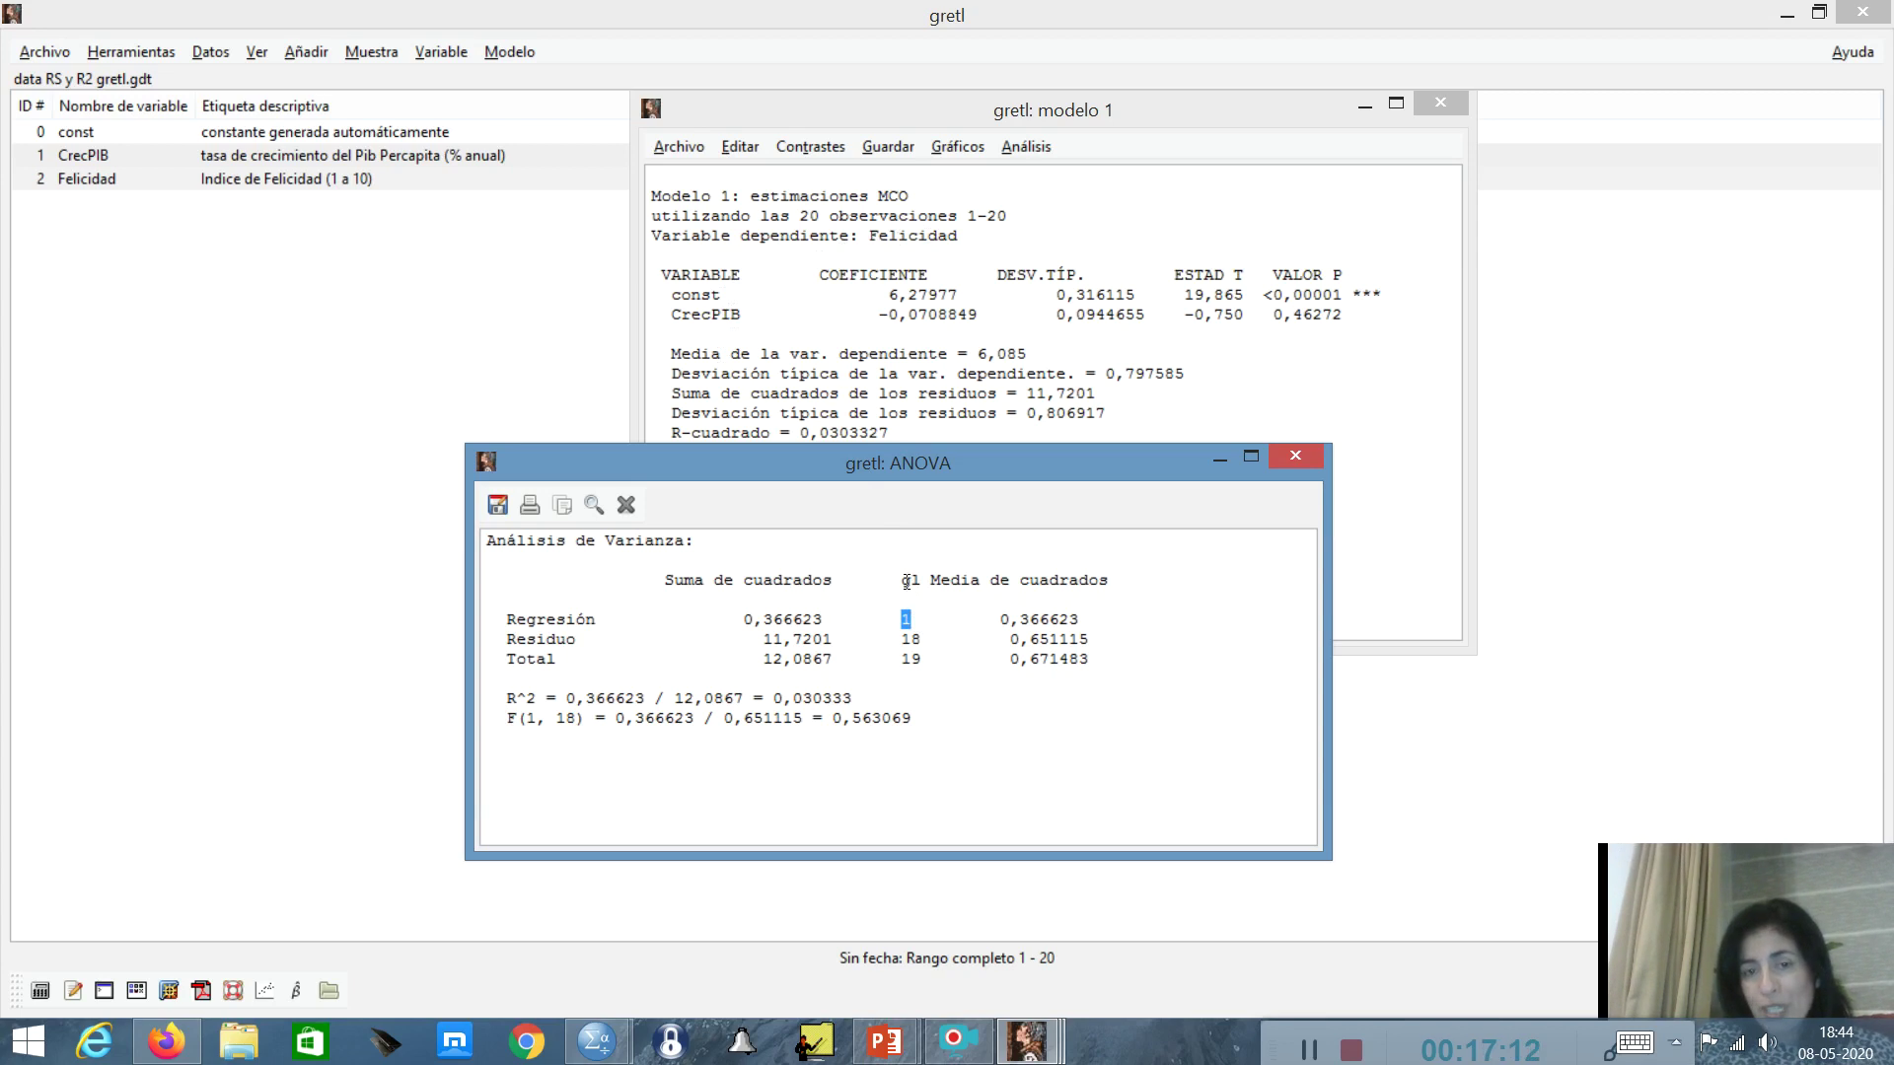
left_click_drag(922, 618, 895, 615)
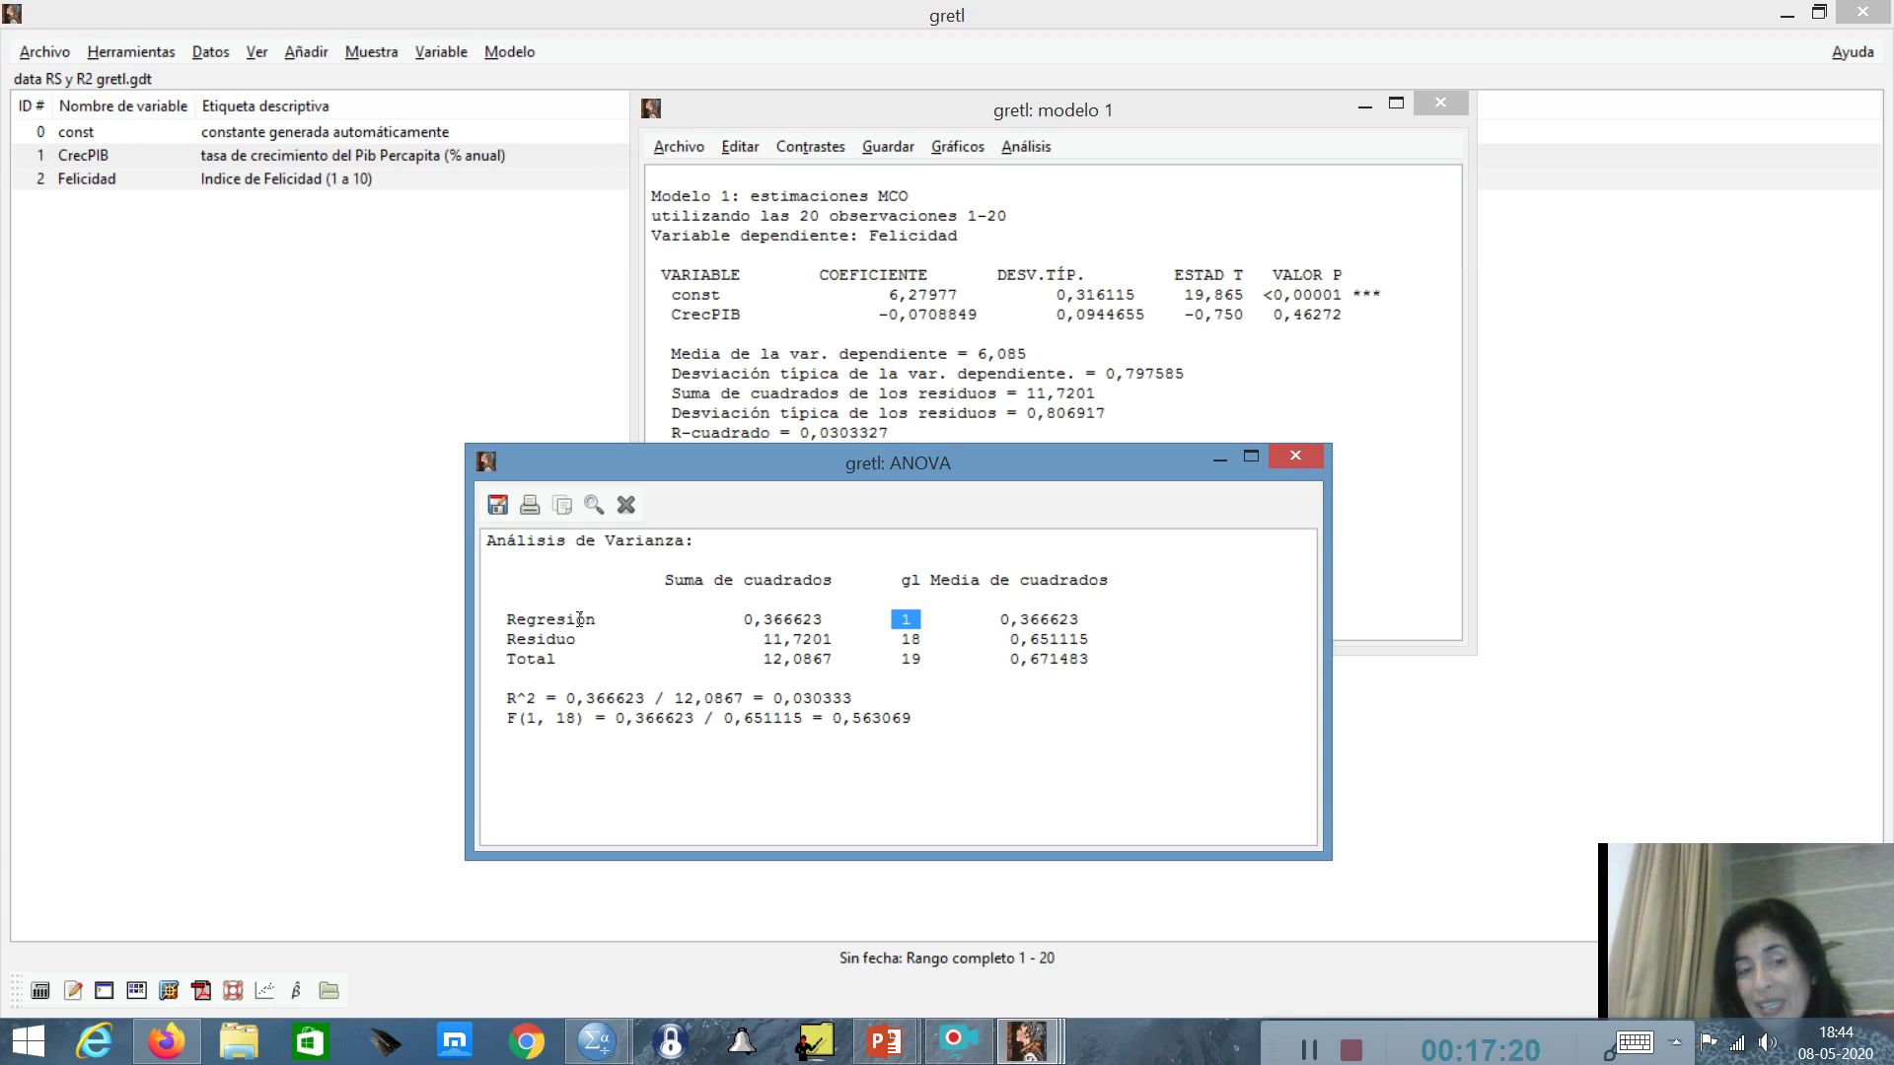
left_click(954, 644)
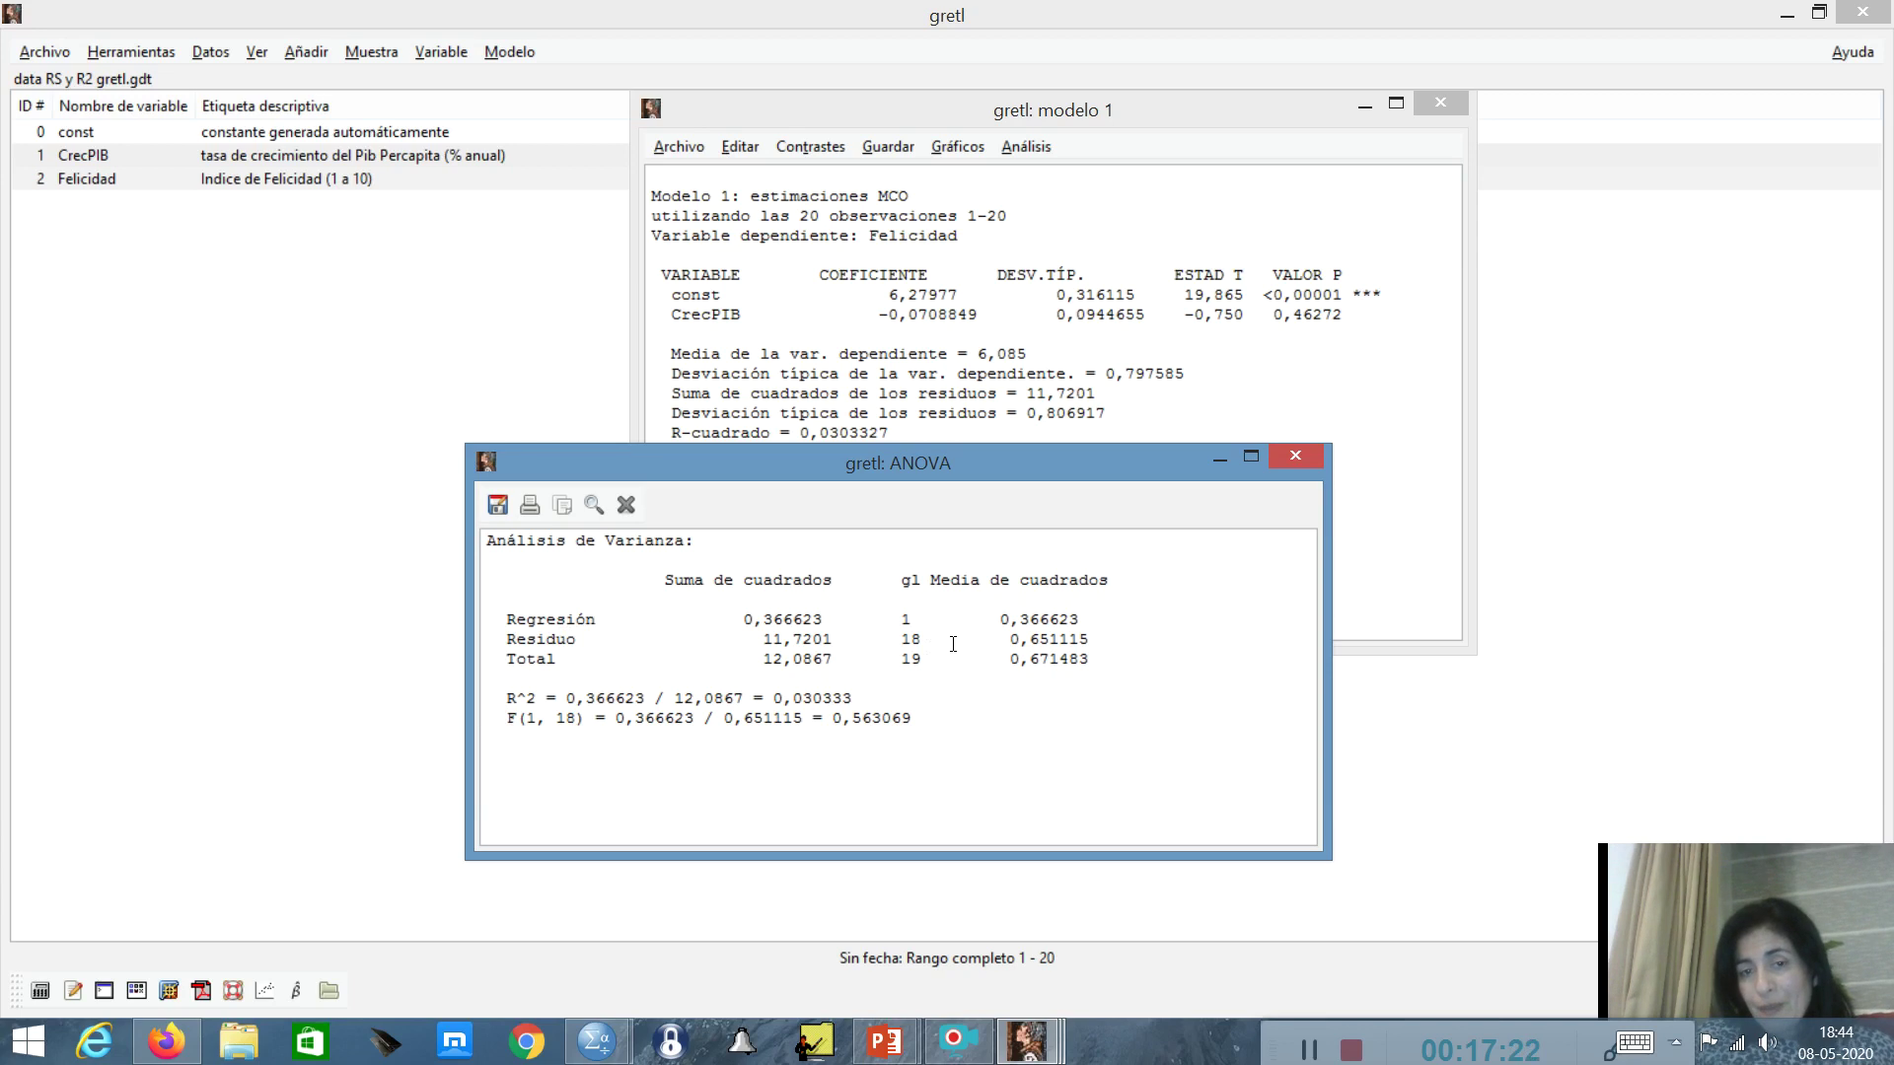
left_click_drag(932, 641, 900, 641)
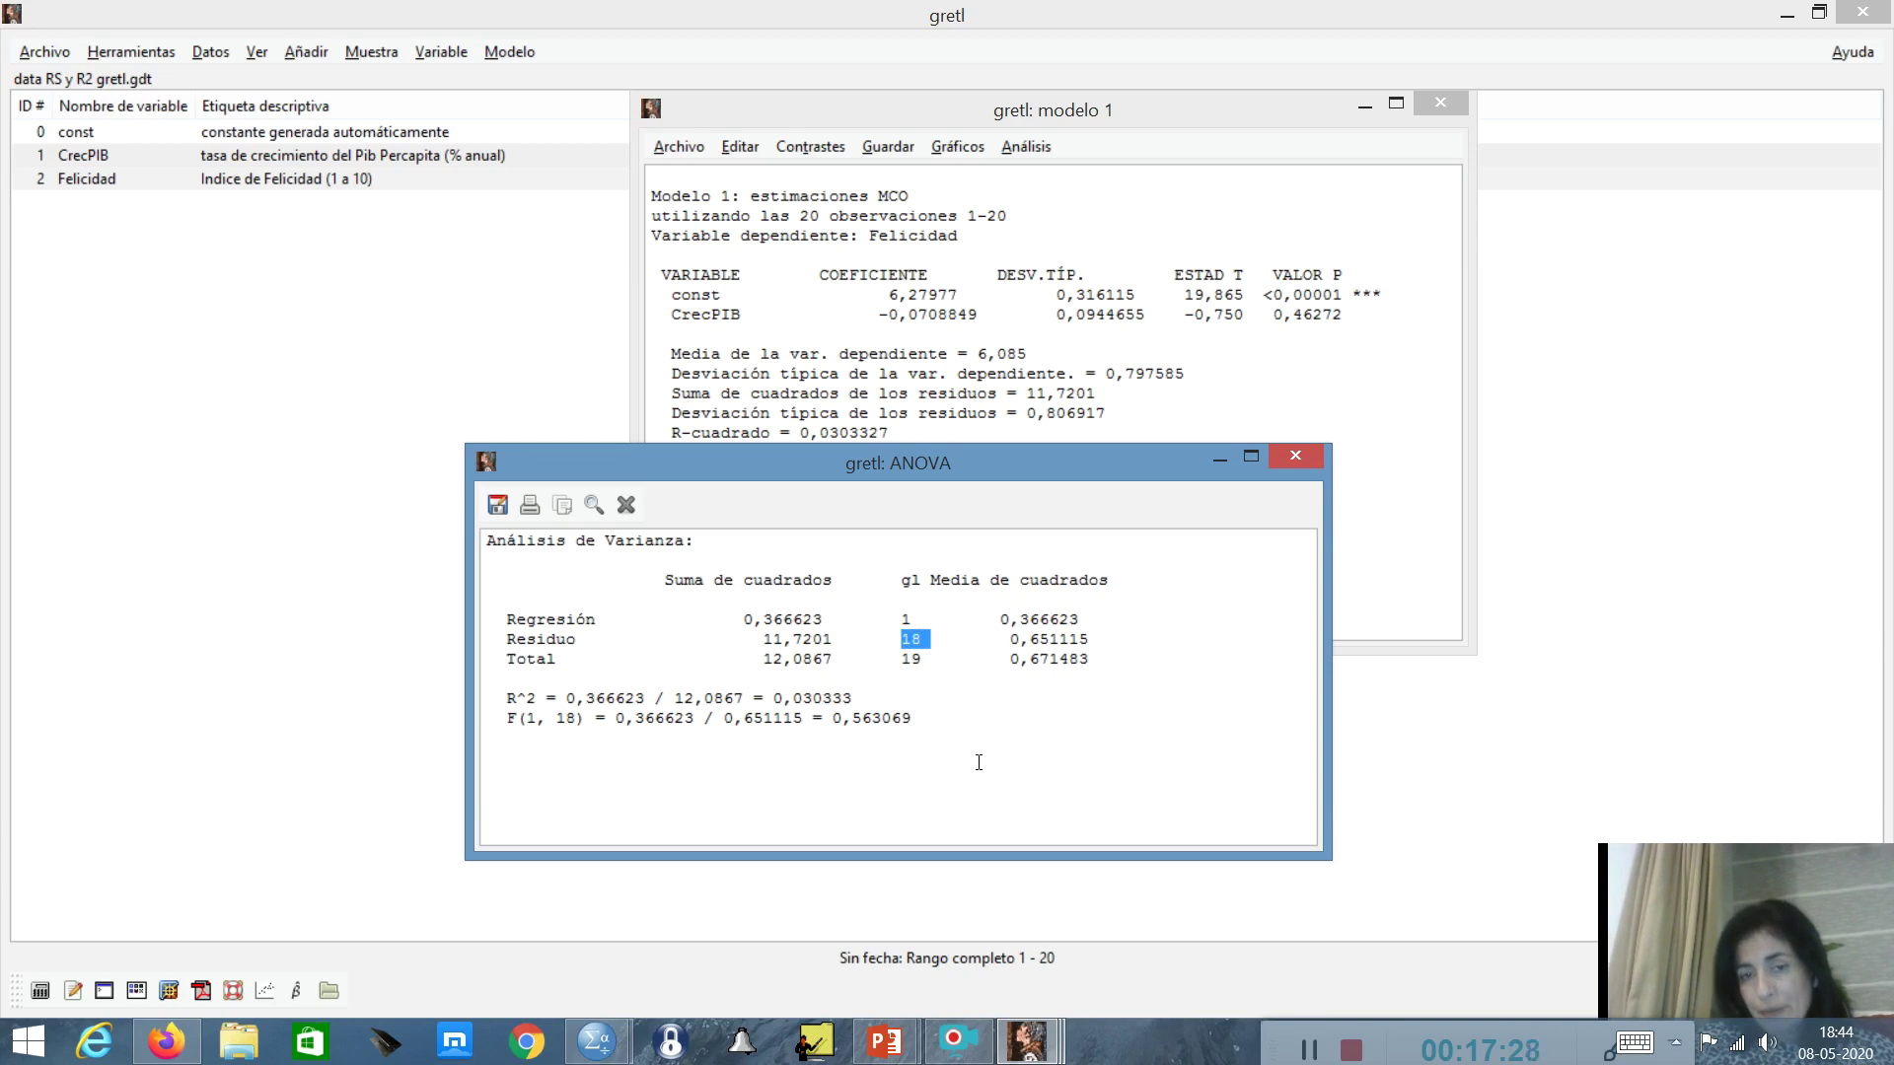
left_click_drag(919, 643, 994, 754)
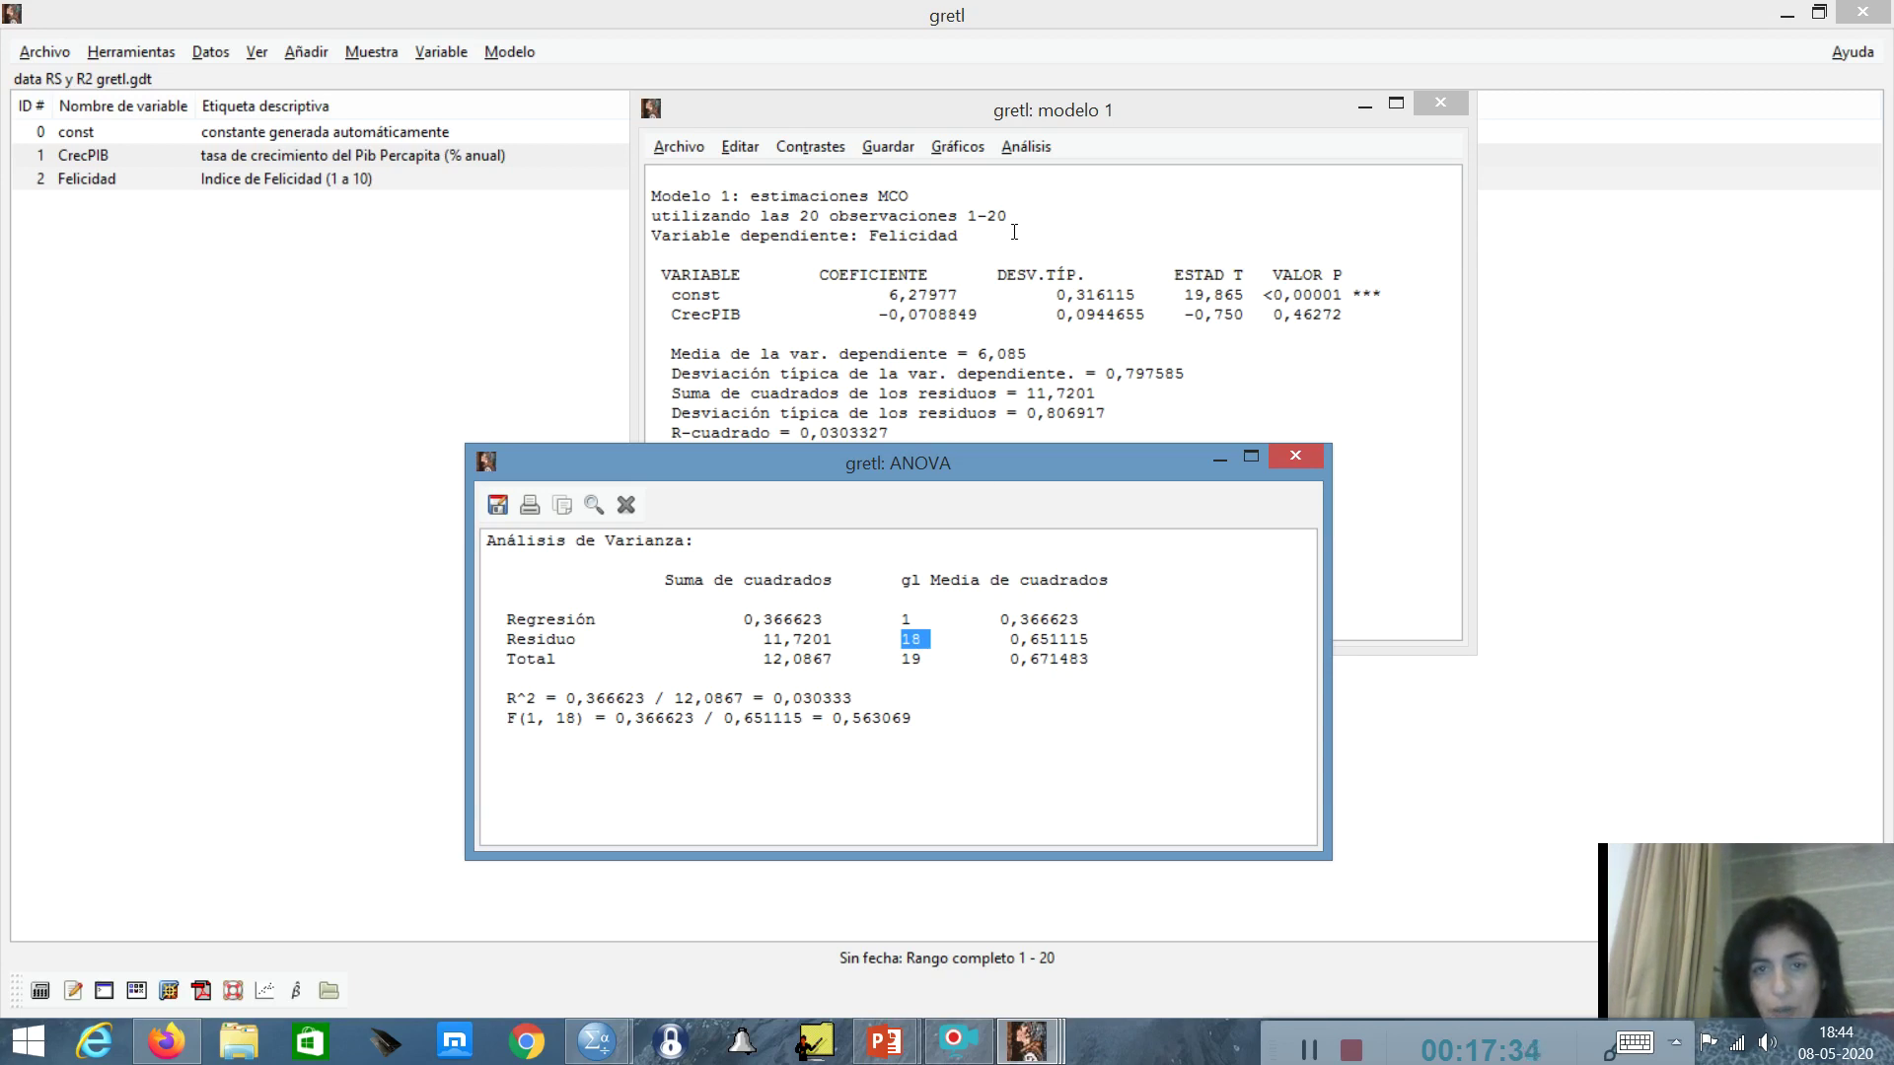
left_click_drag(1008, 215, 987, 215)
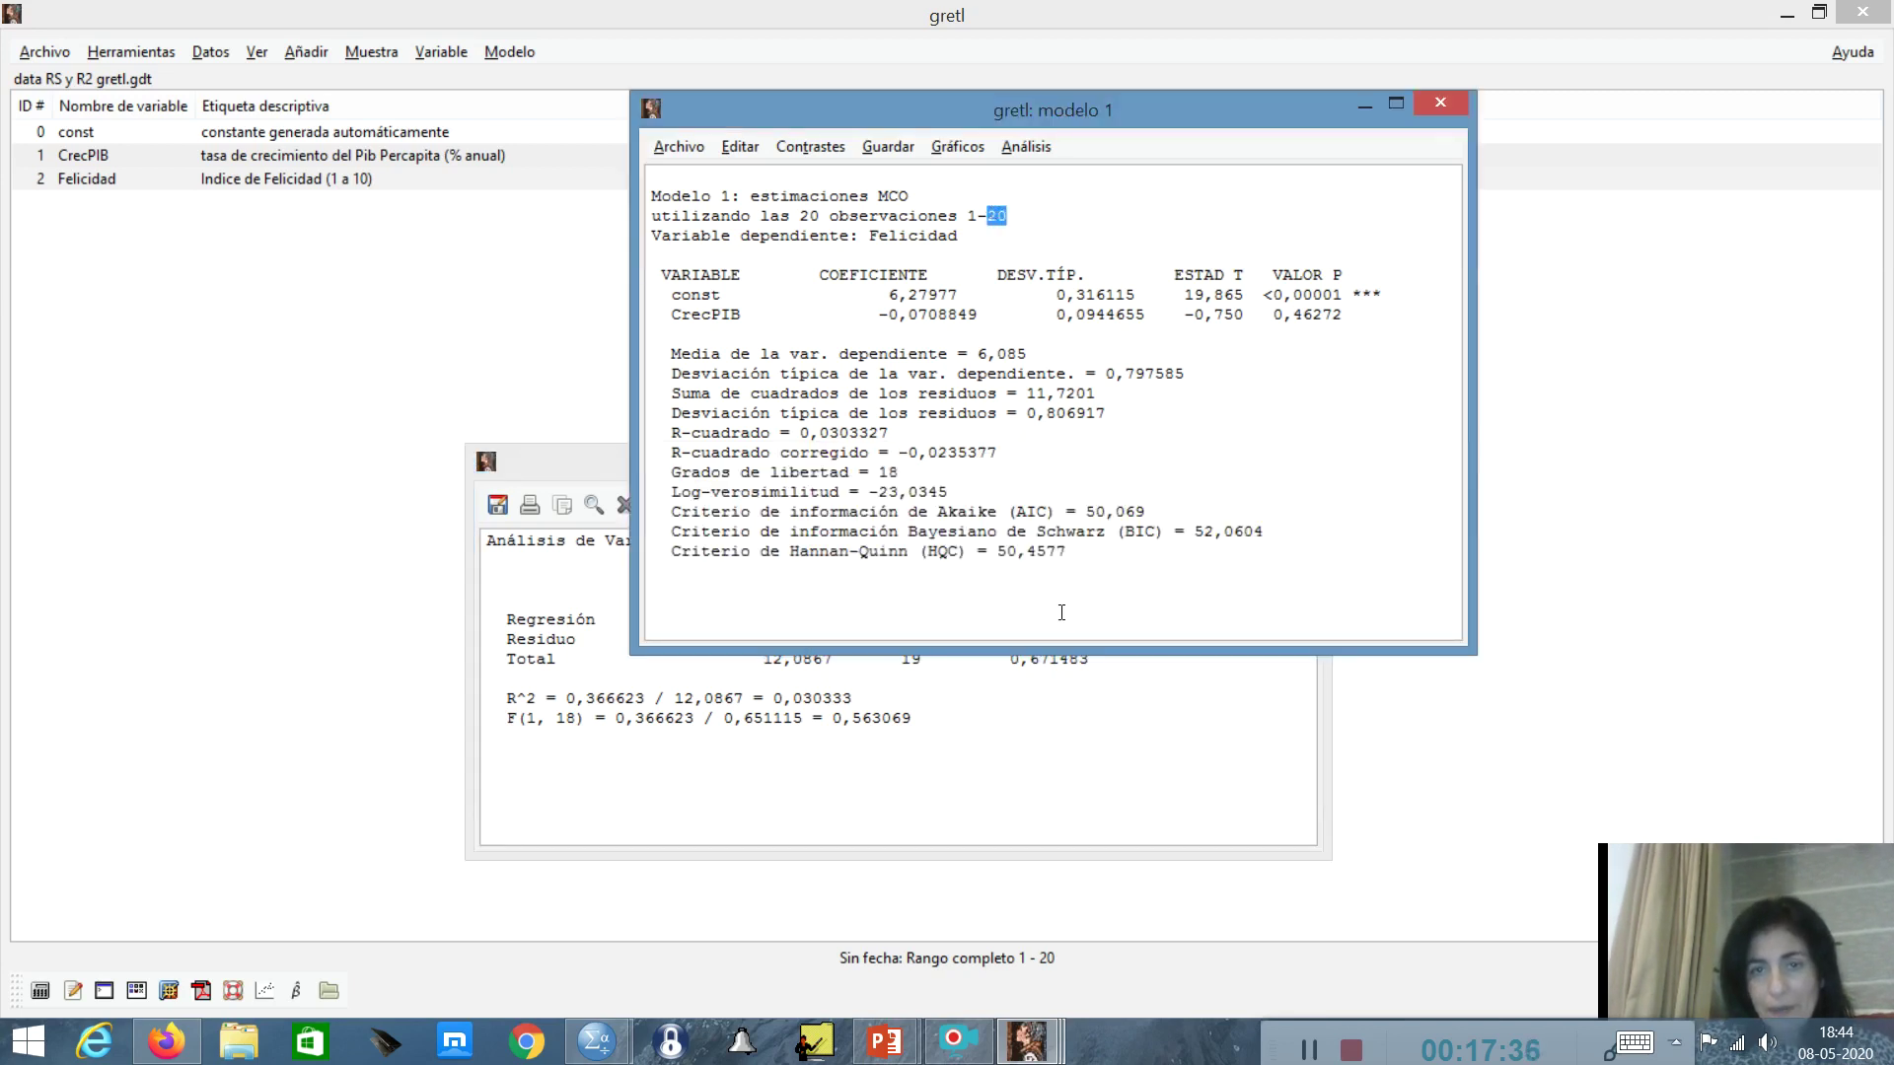
left_click(1073, 749)
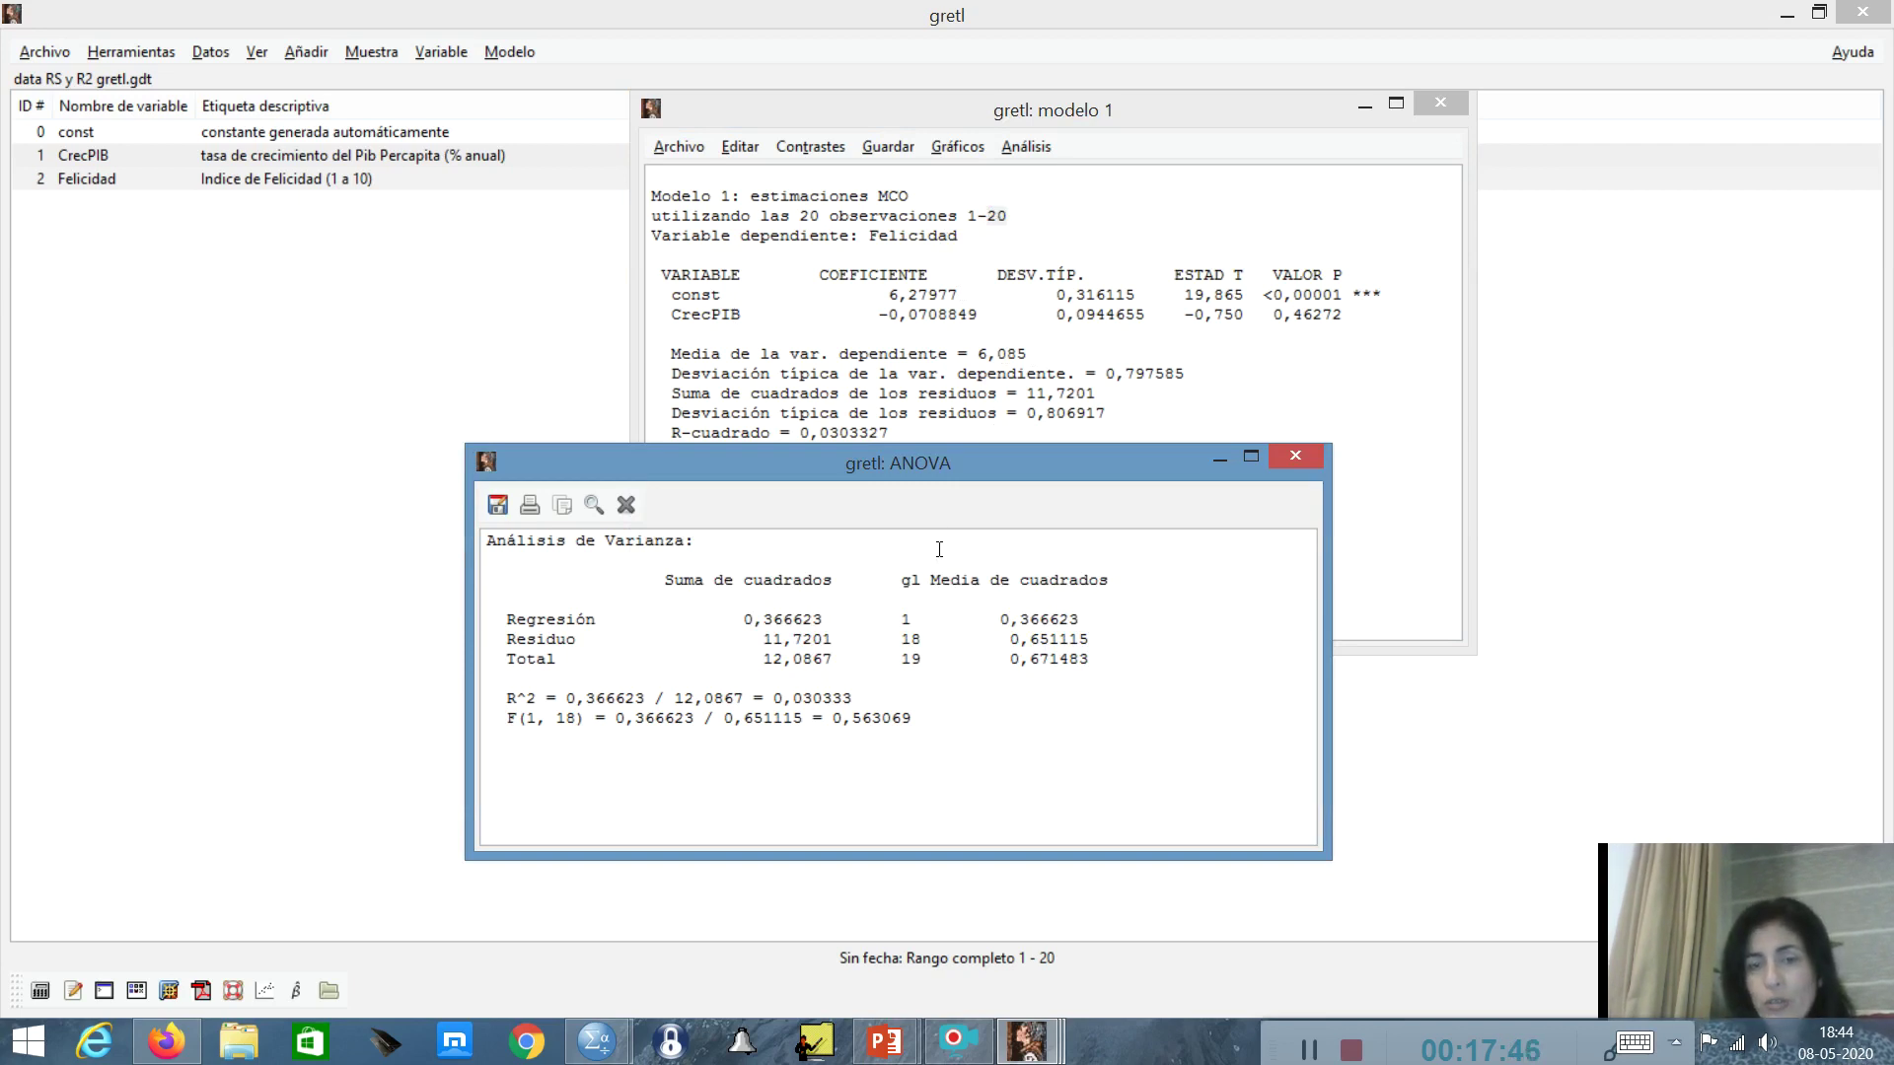
double_click(911, 639)
left_click(950, 720)
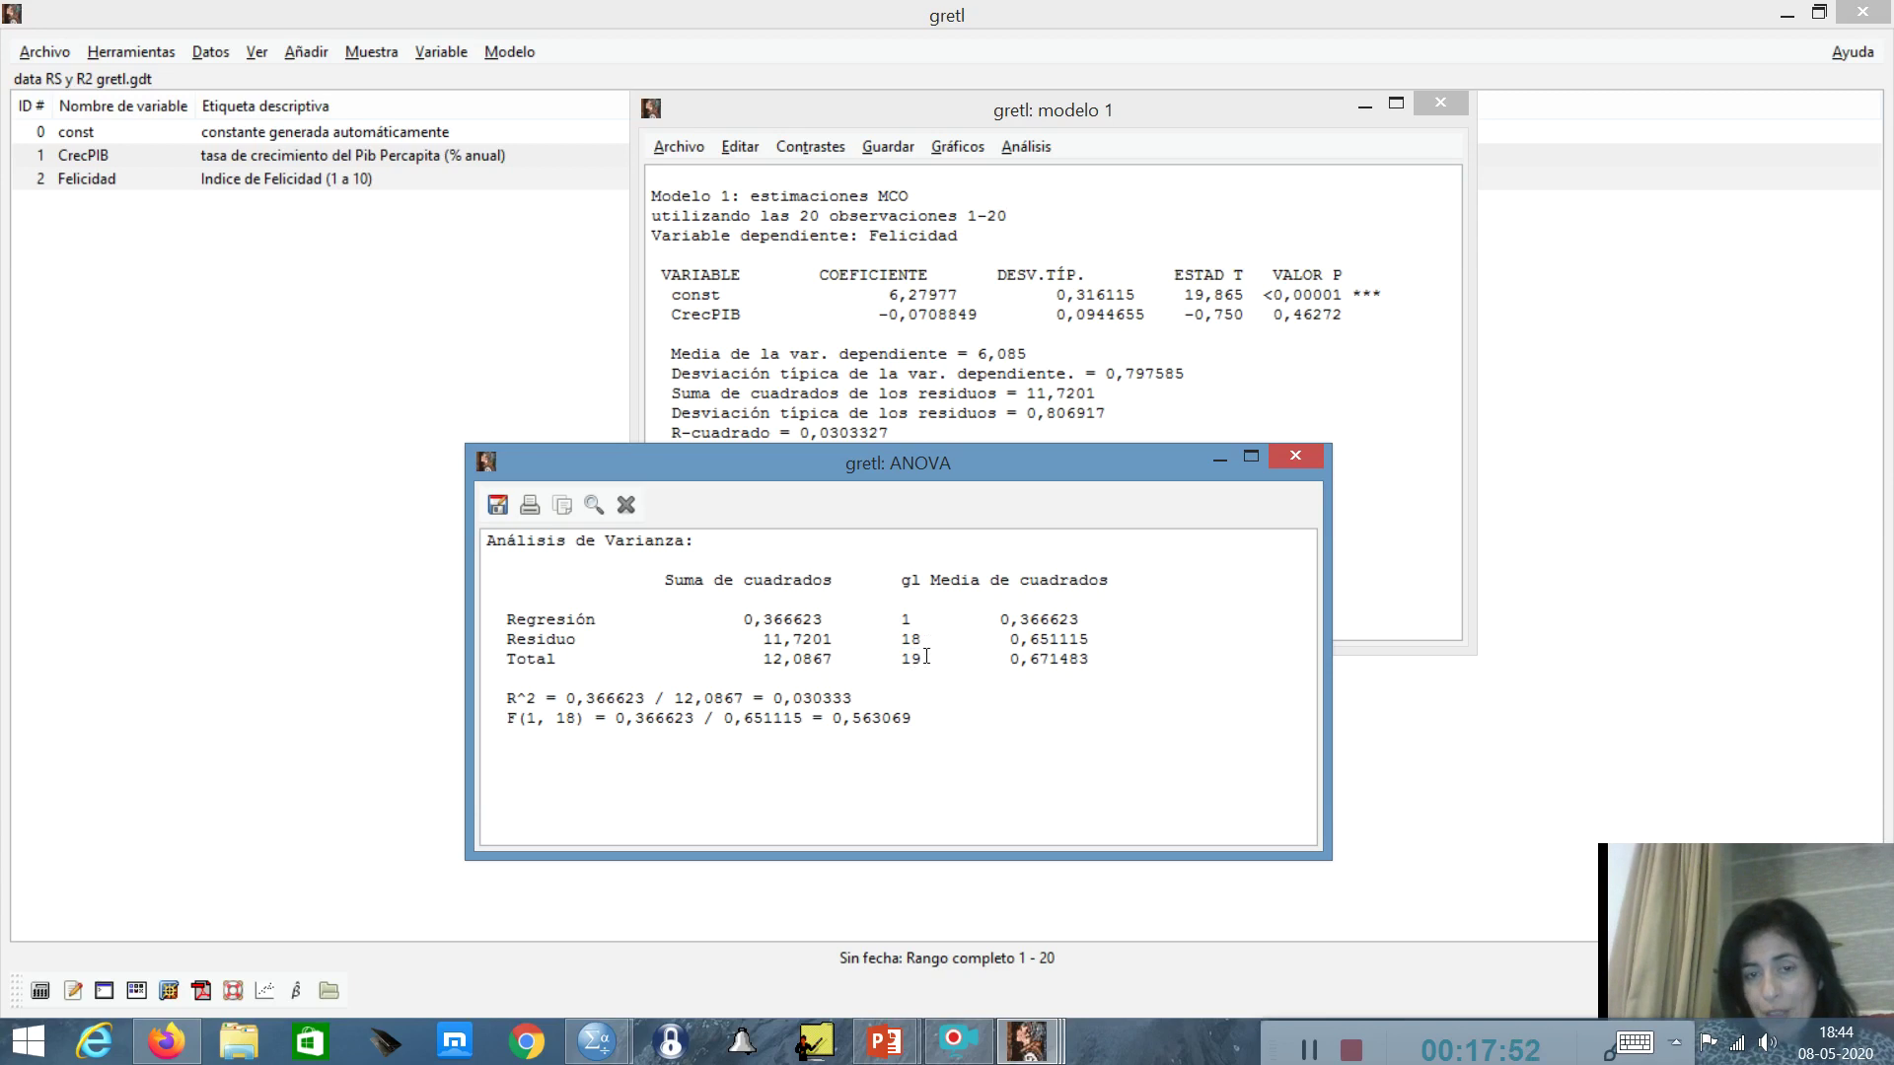
- Examine the degrees of freedom in the Total row of the ANOVA table
left_click_drag(924, 664, 900, 661)
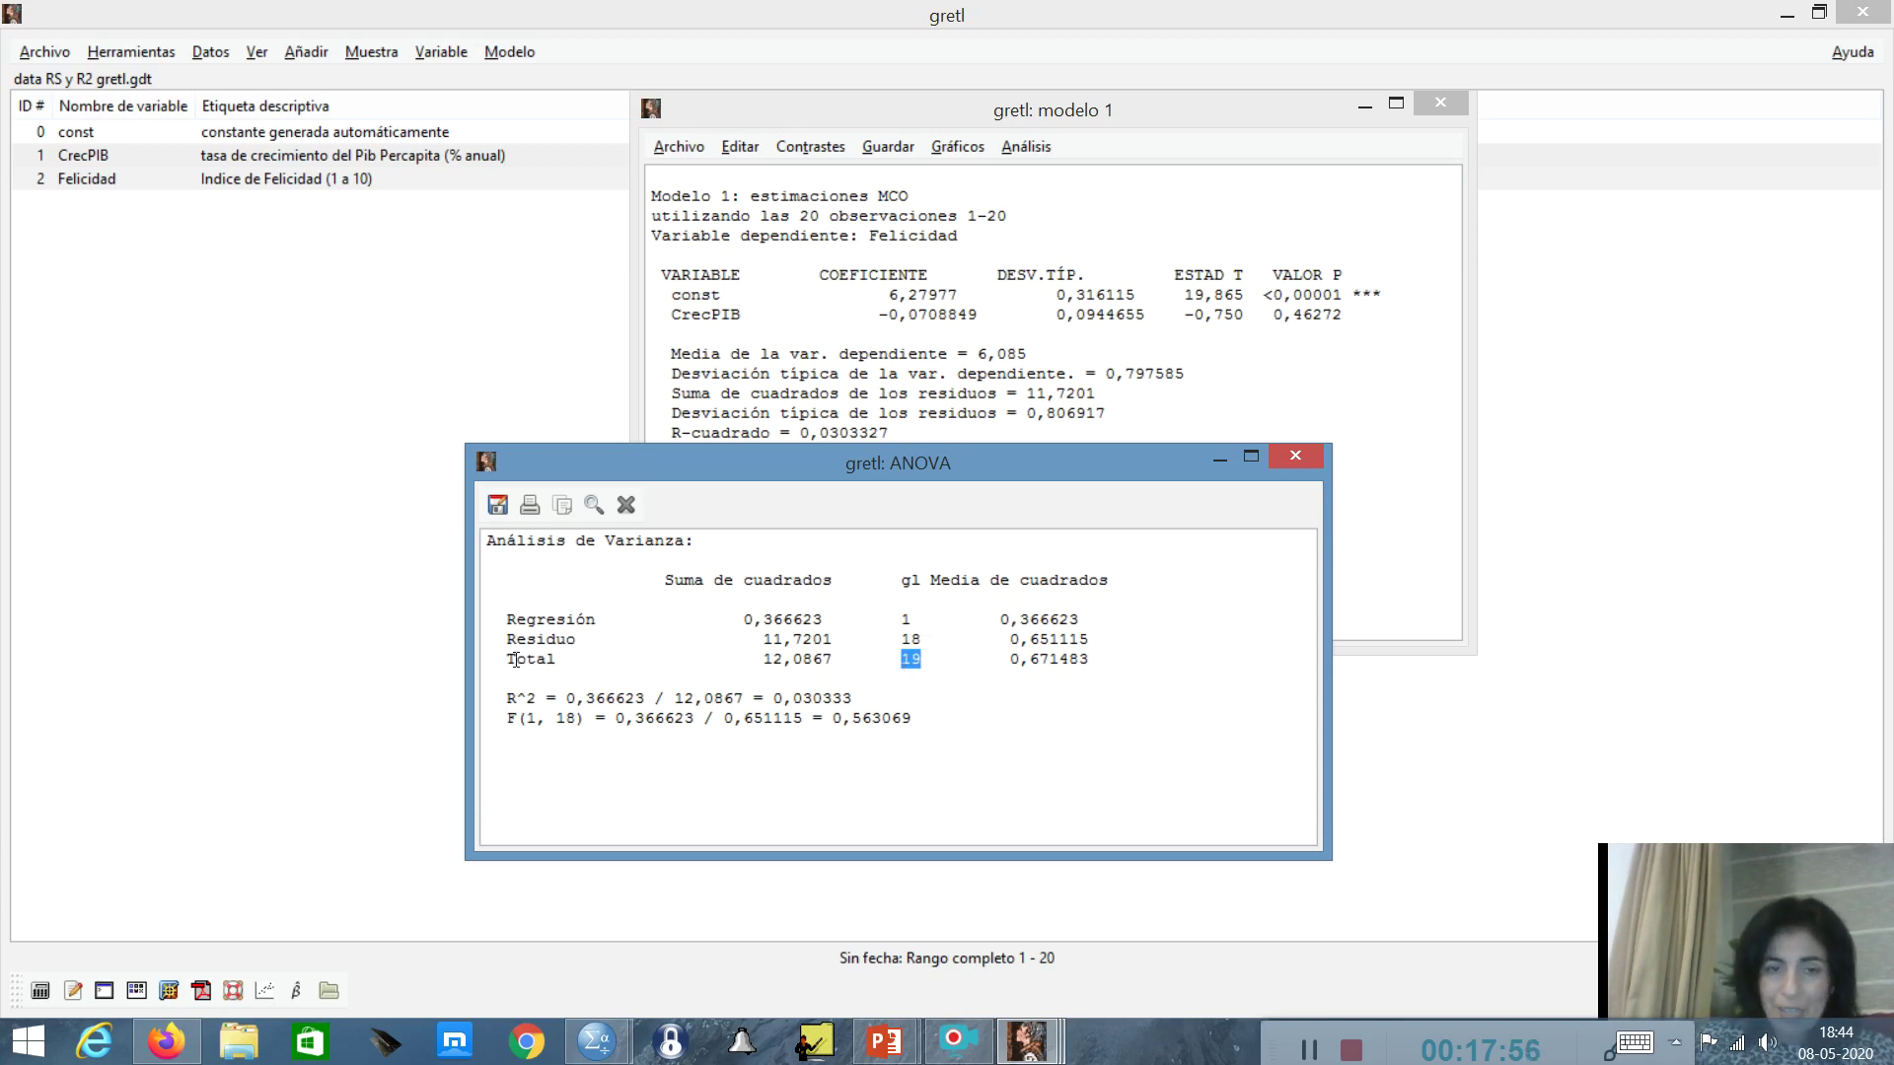
left_click_drag(506, 659, 578, 659)
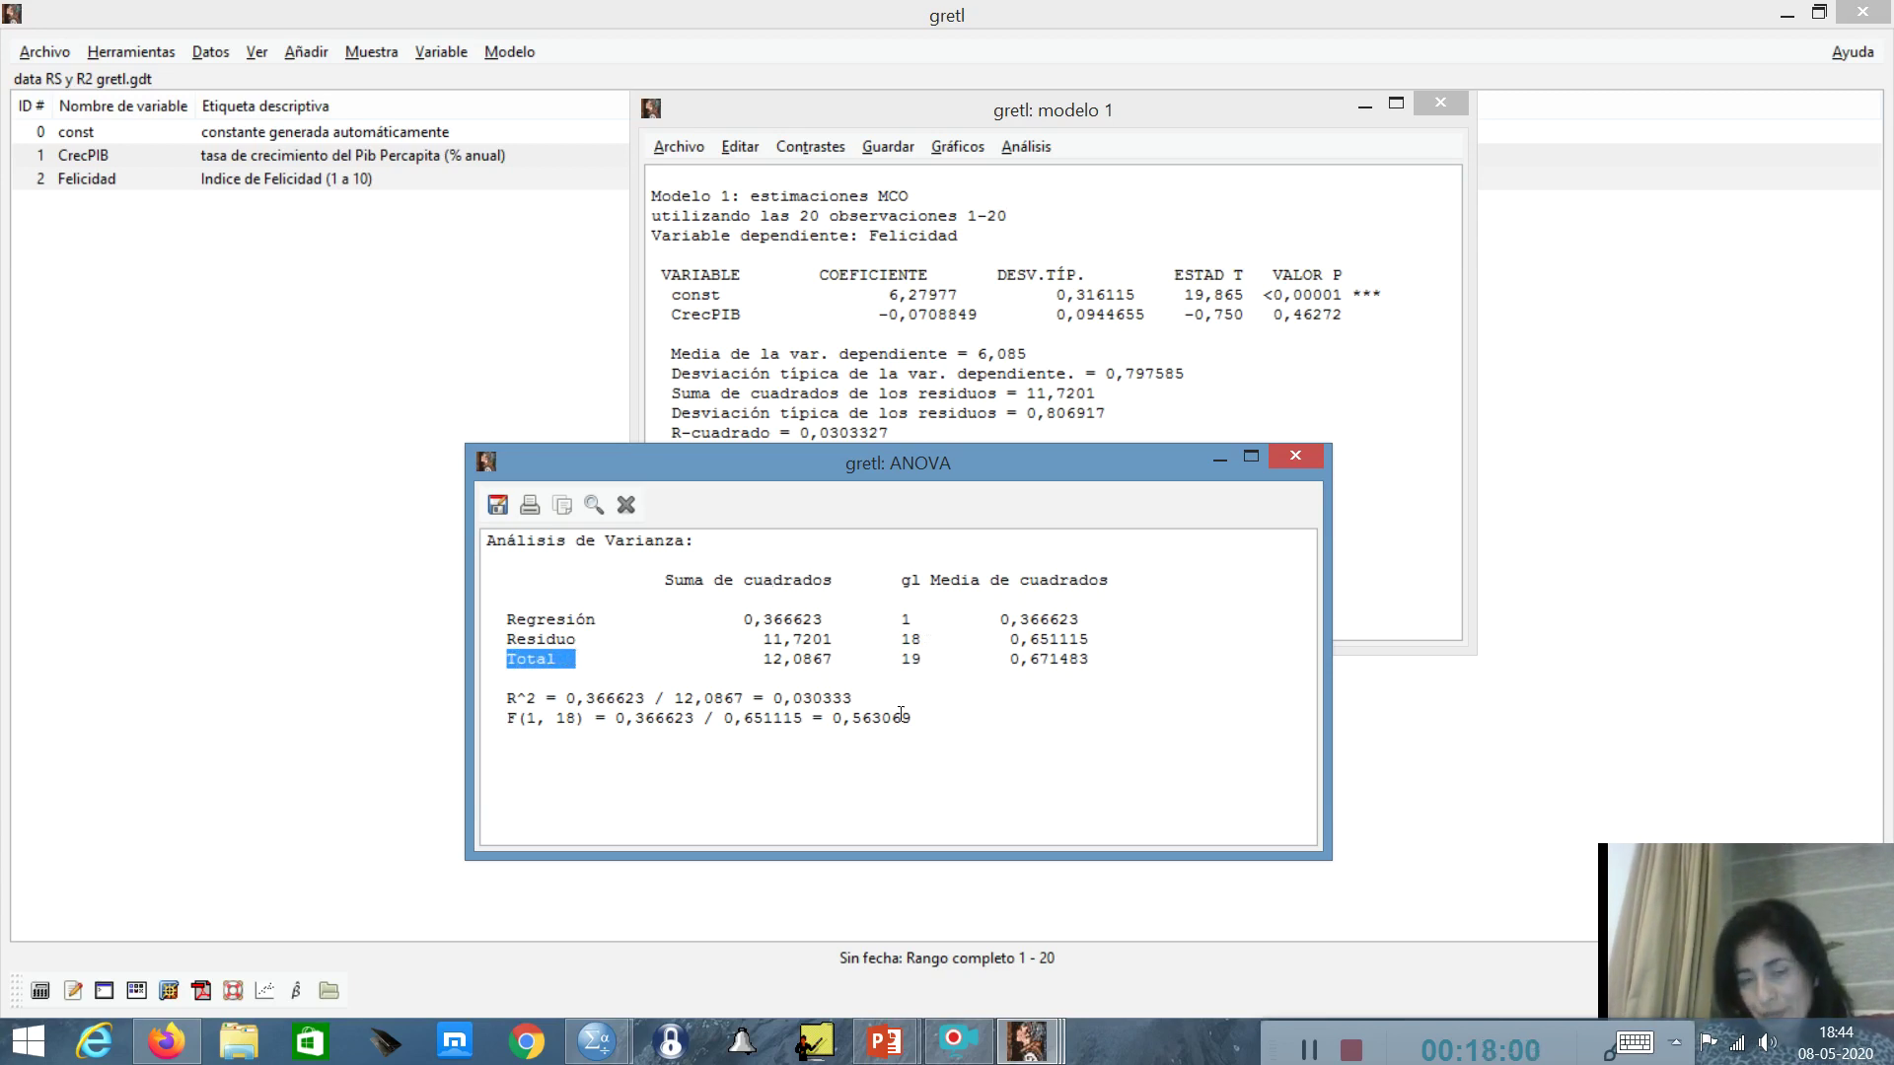
left_click(941, 670)
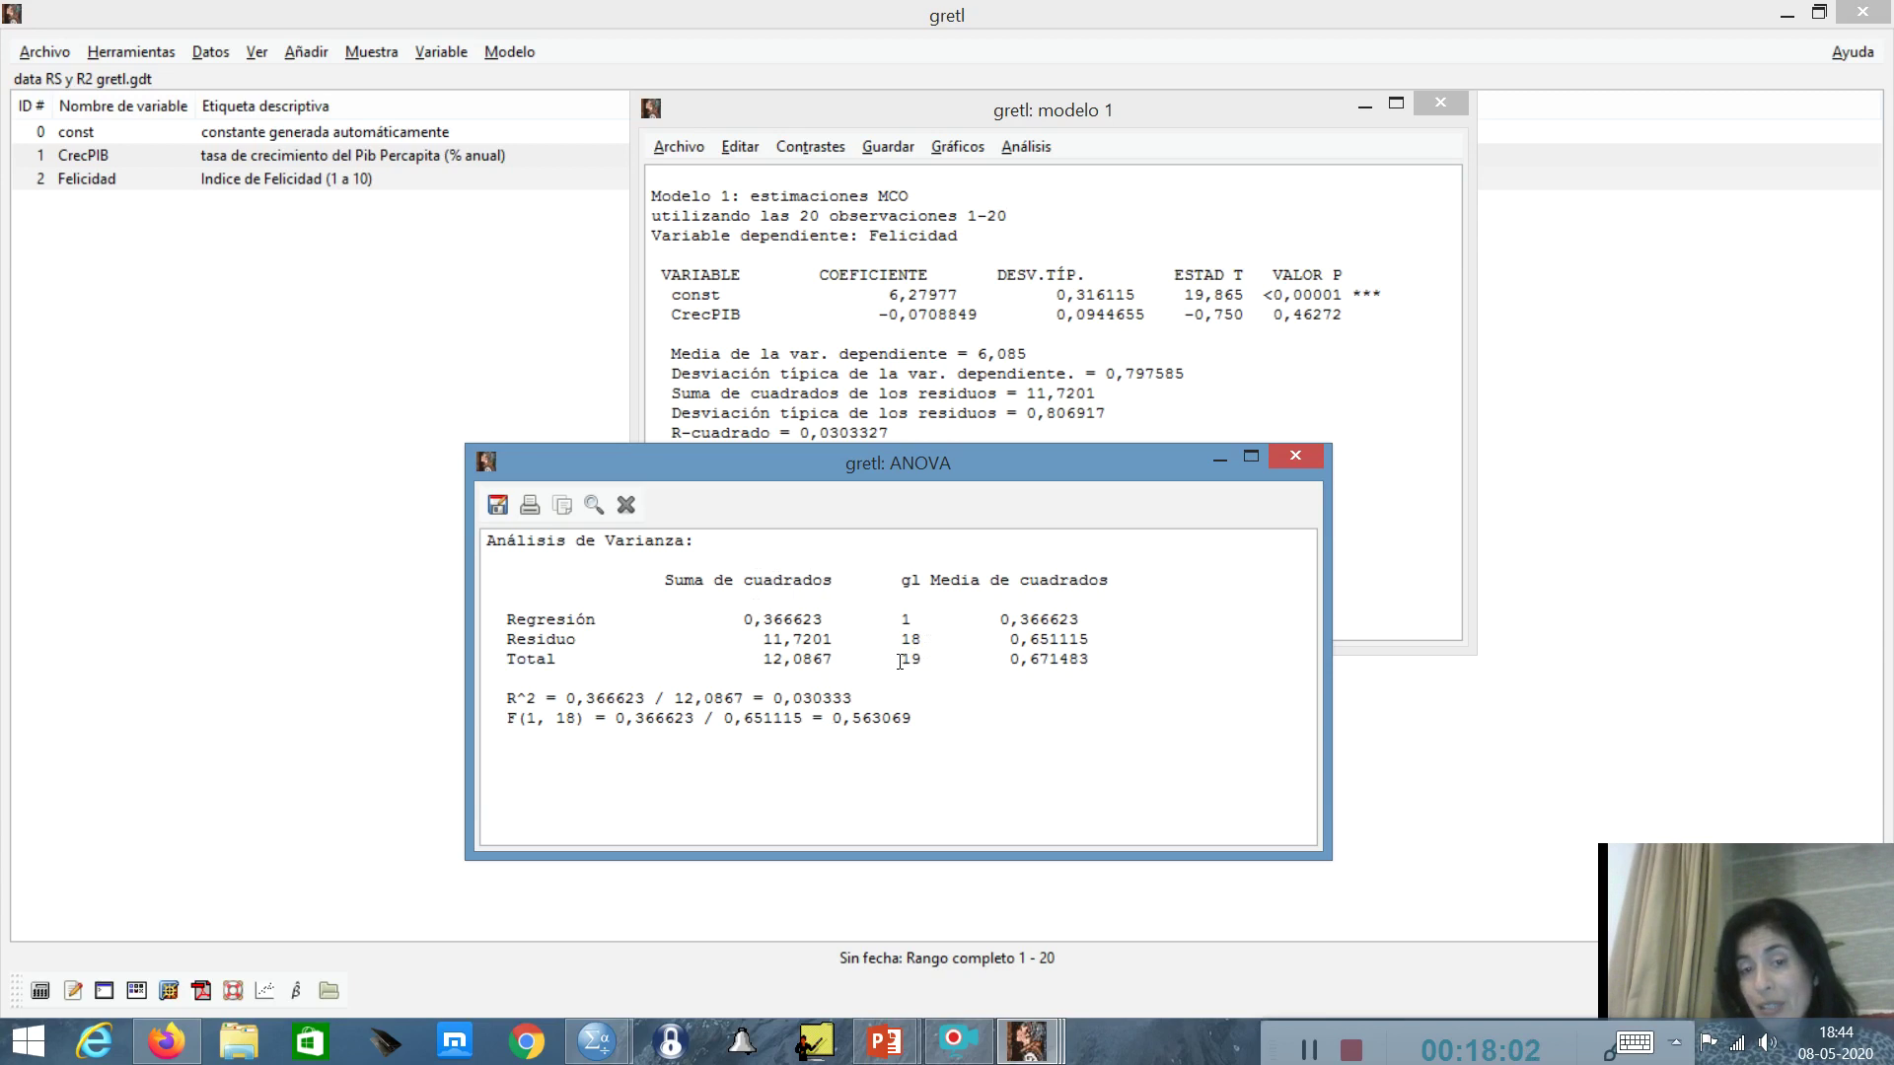
double_click(901, 661)
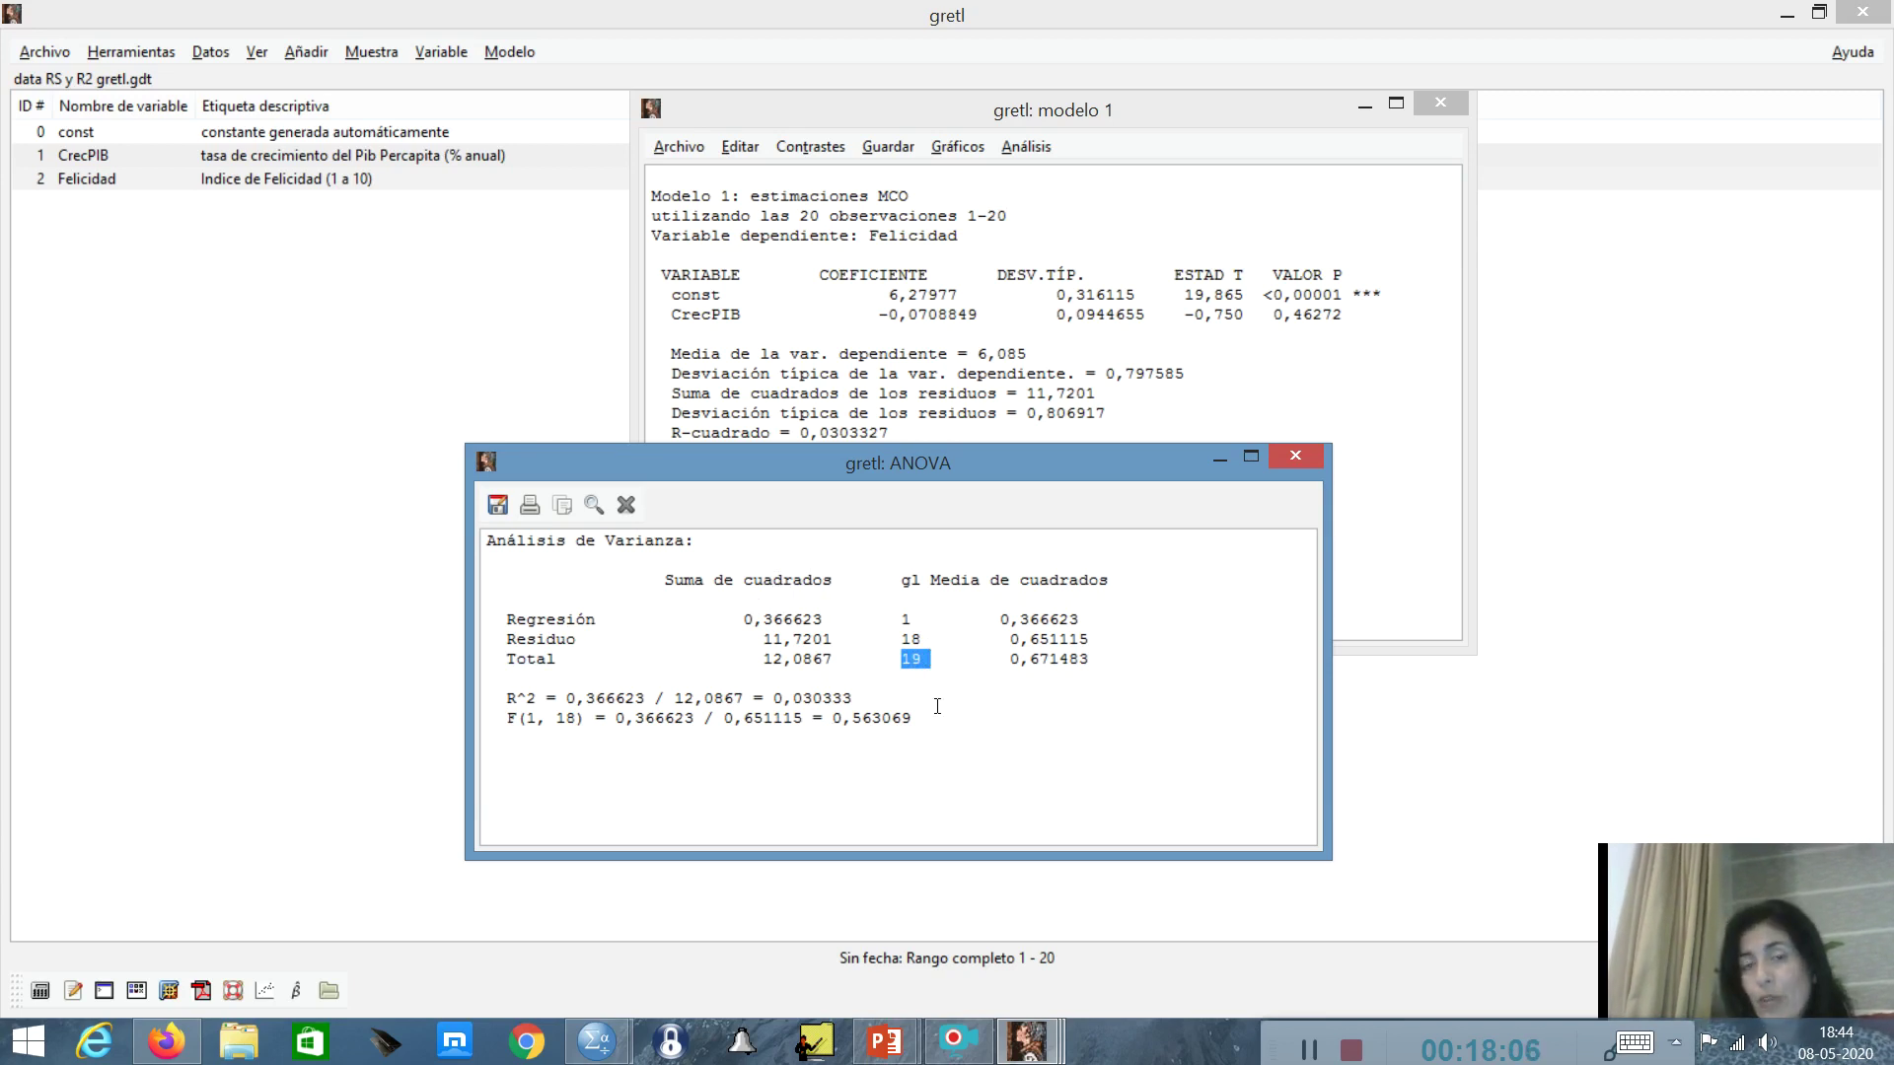
left_click(941, 676)
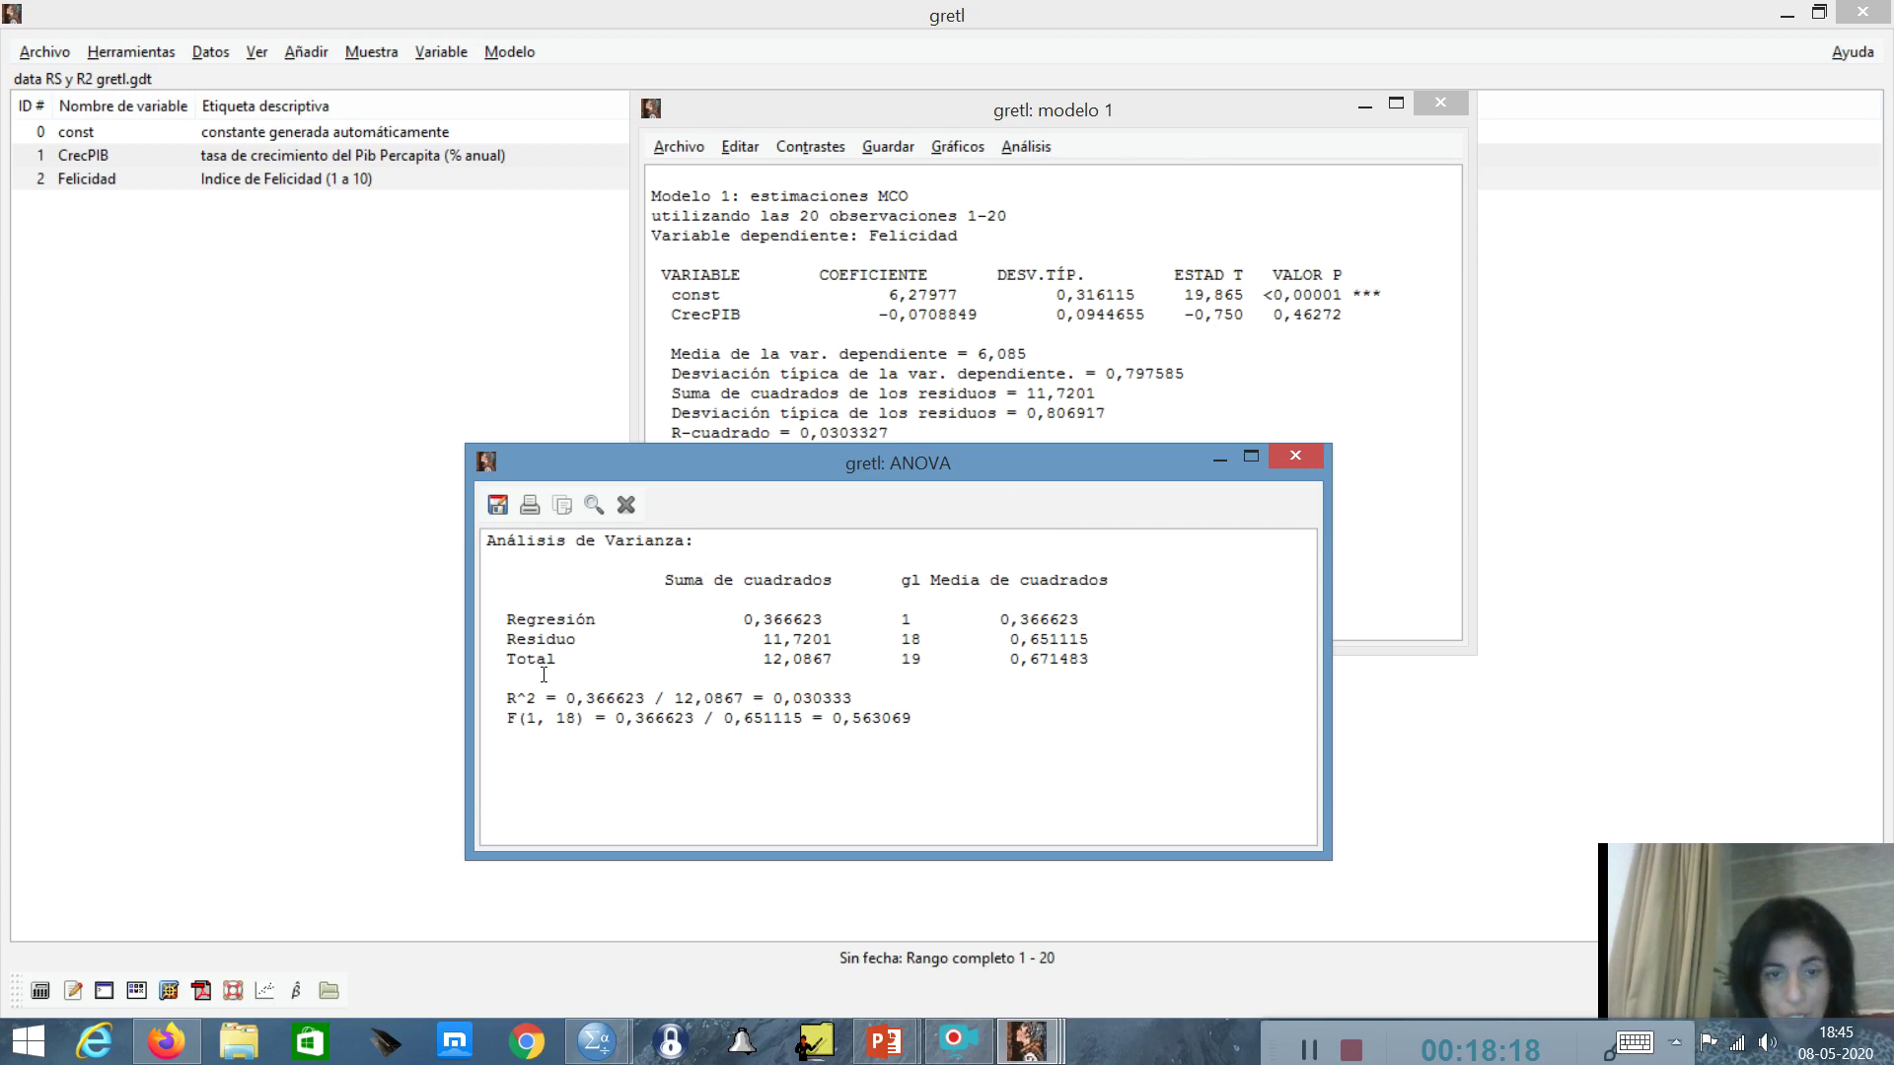
left_click_drag(922, 661, 891, 661)
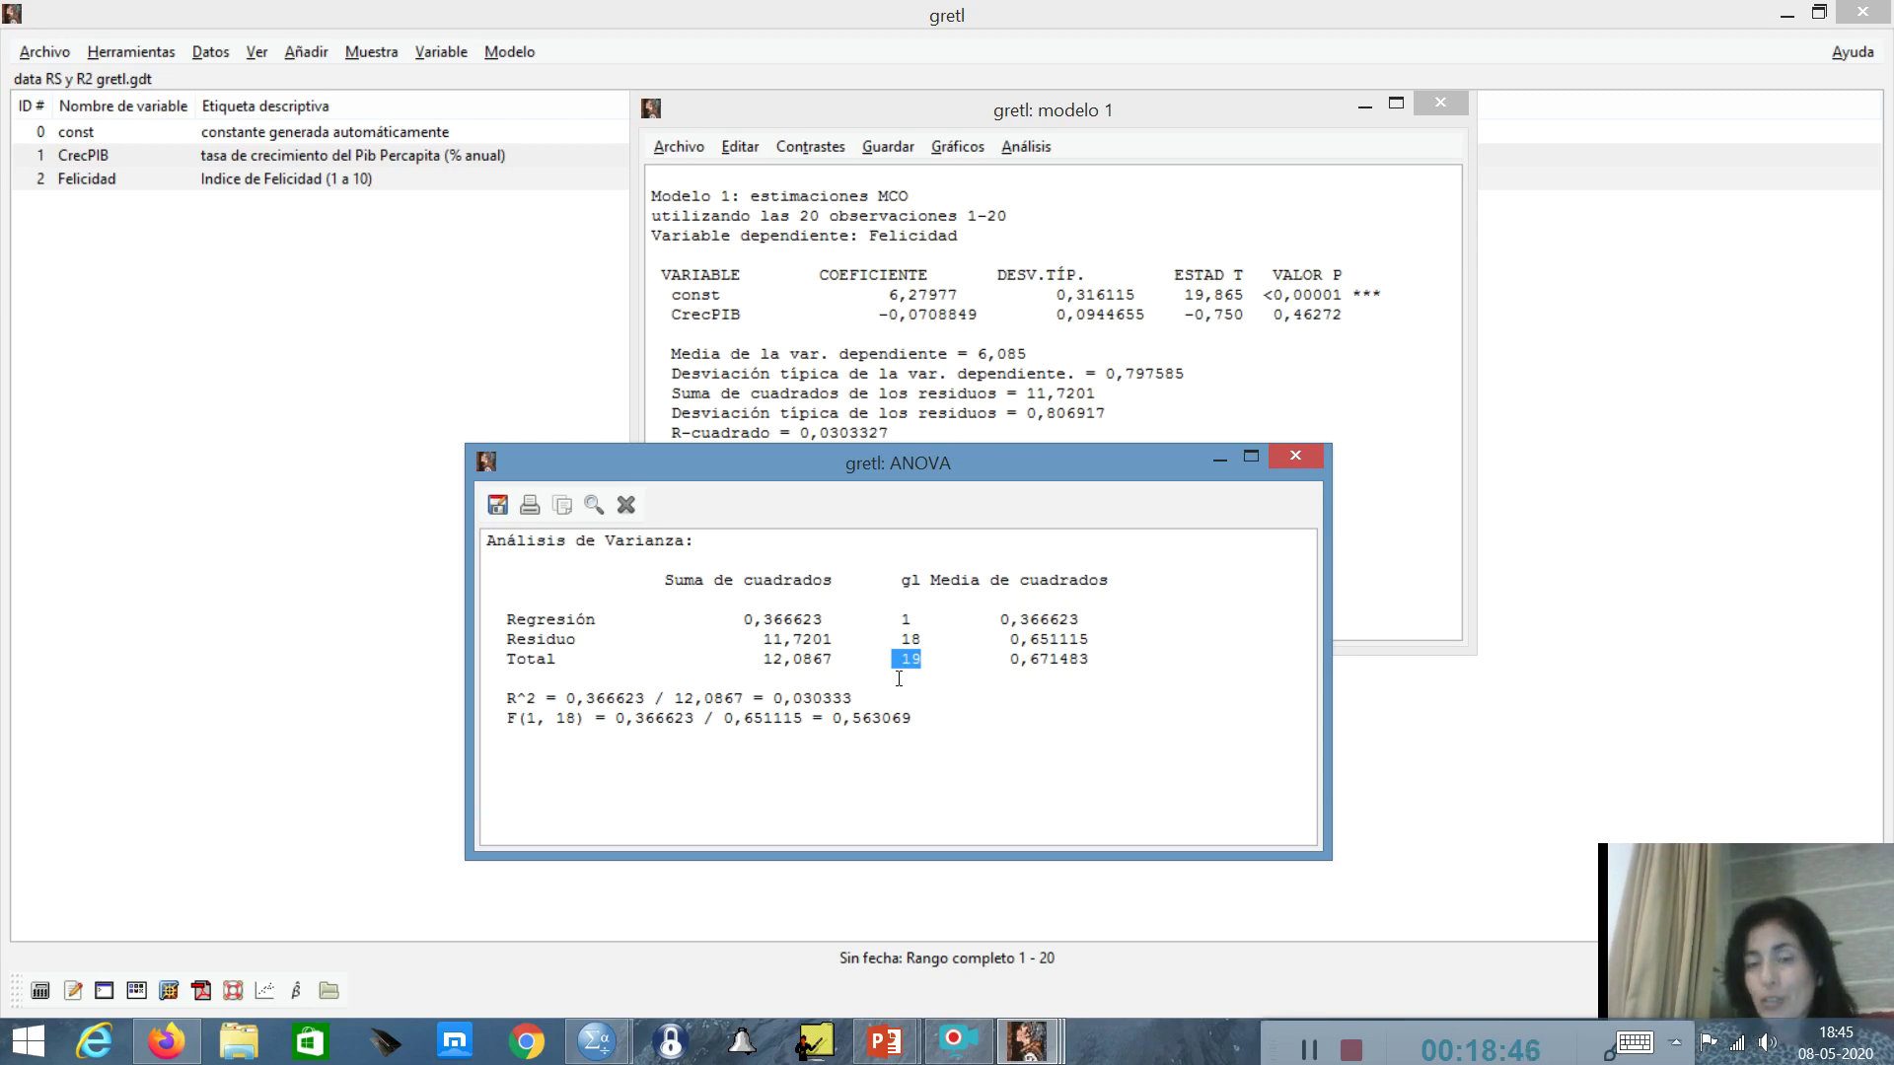
left_click(931, 707)
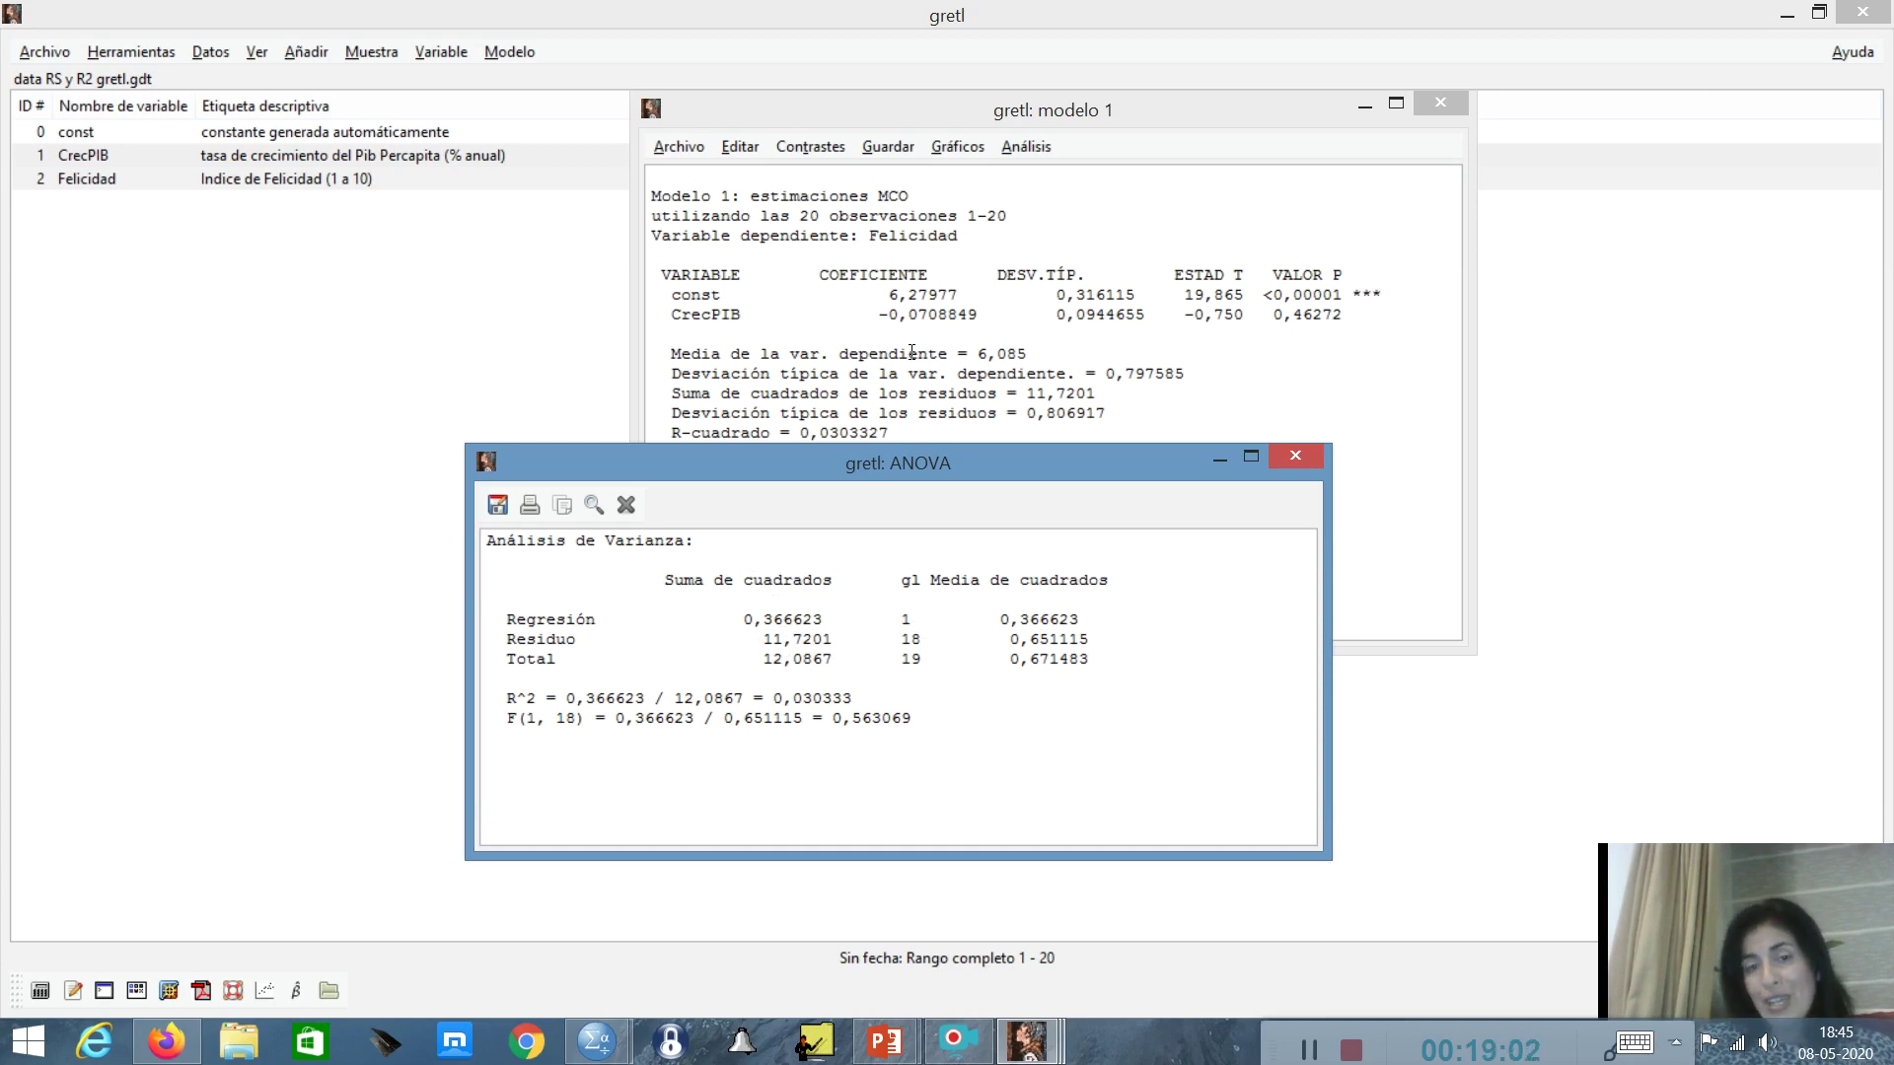
- Review the model's R-squared and adjusted R-squared beside the ANOVA table, then close the ANOVA table
left_click_drag(979, 460, 979, 482)
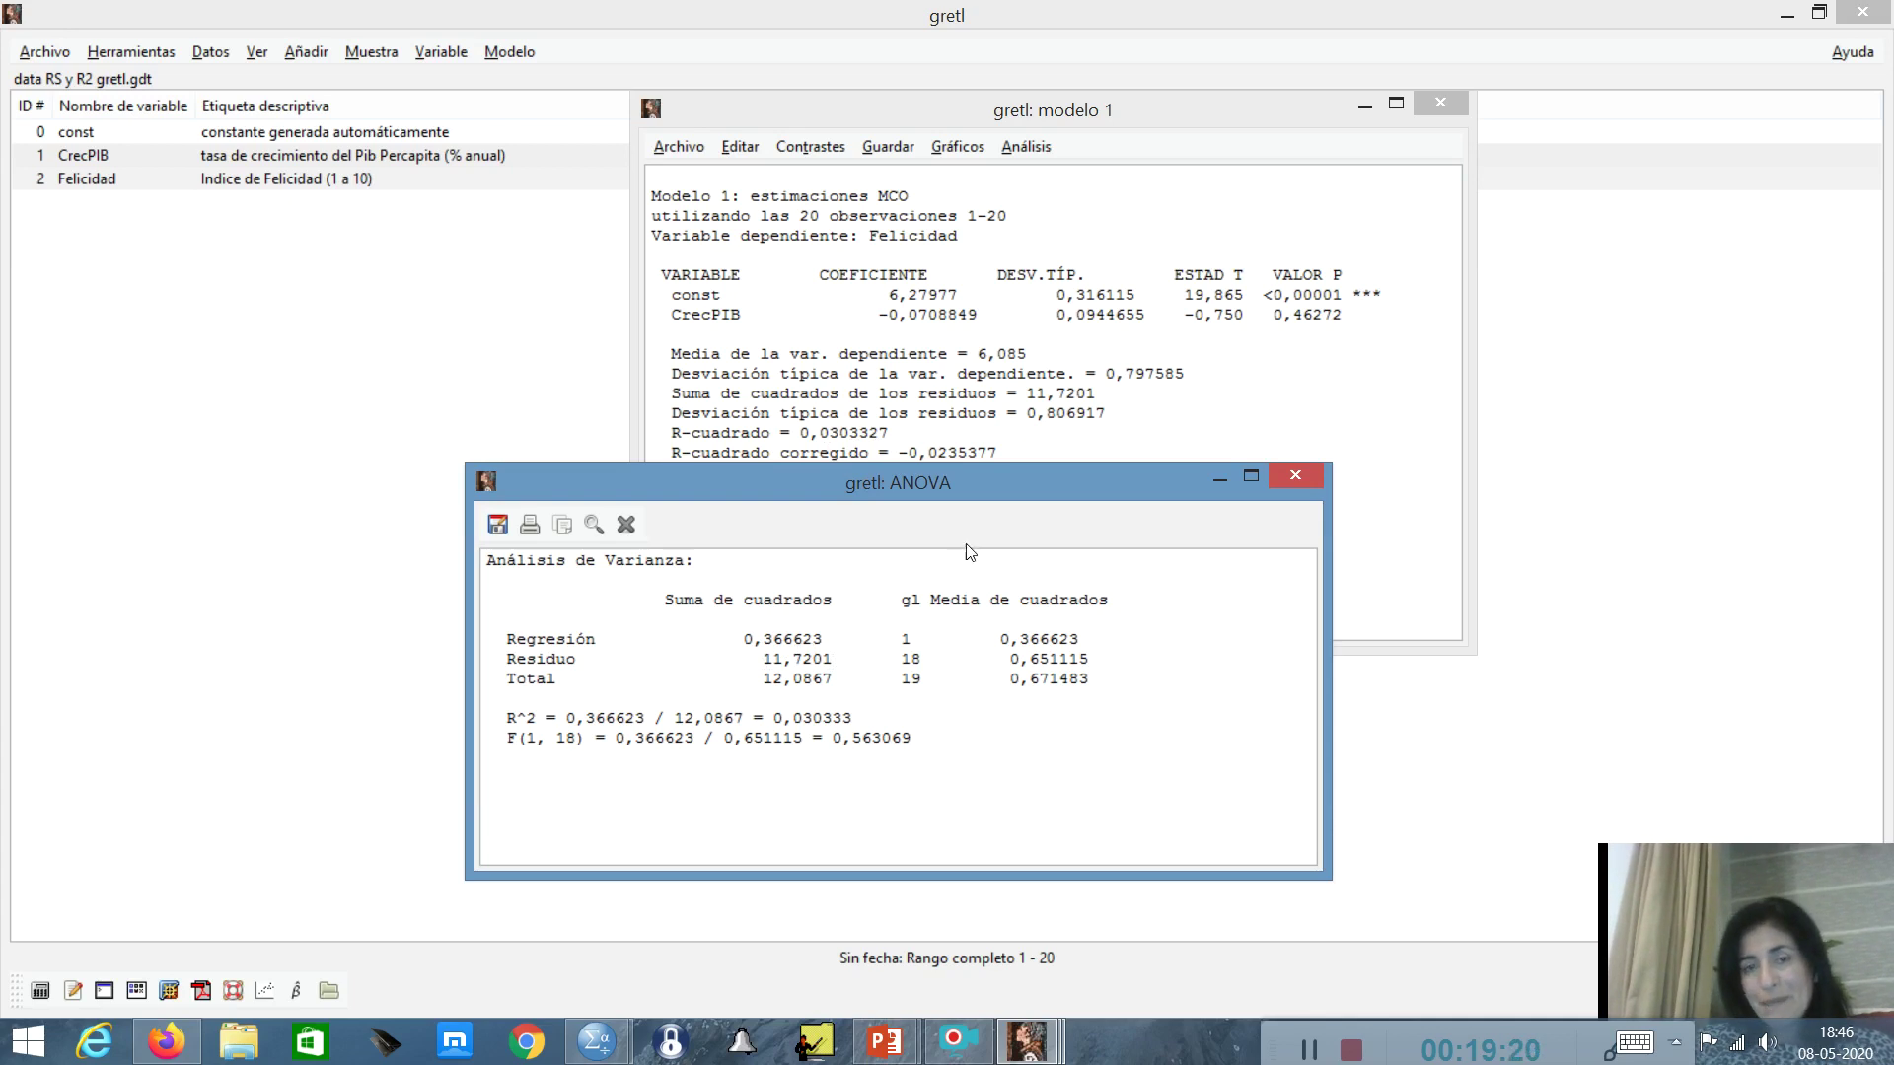
left_click(1295, 478)
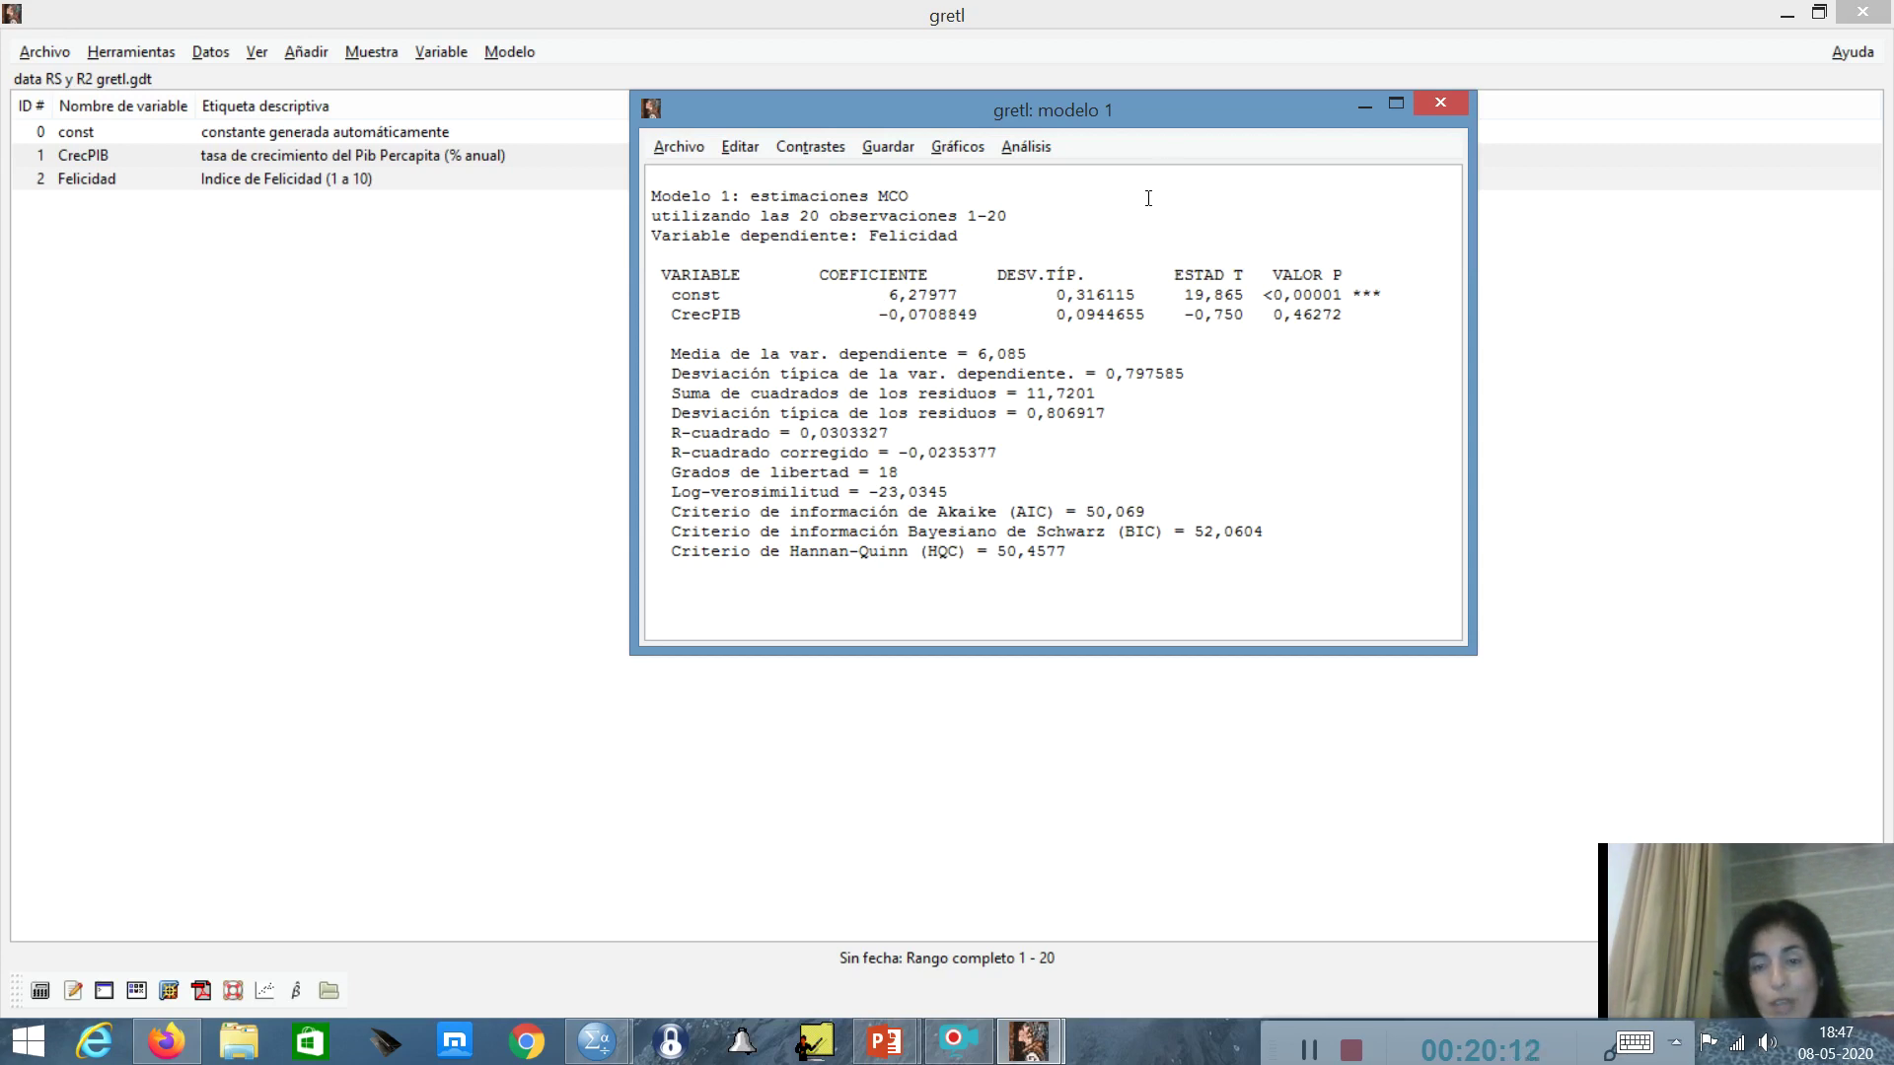
left_click(1512, 1026)
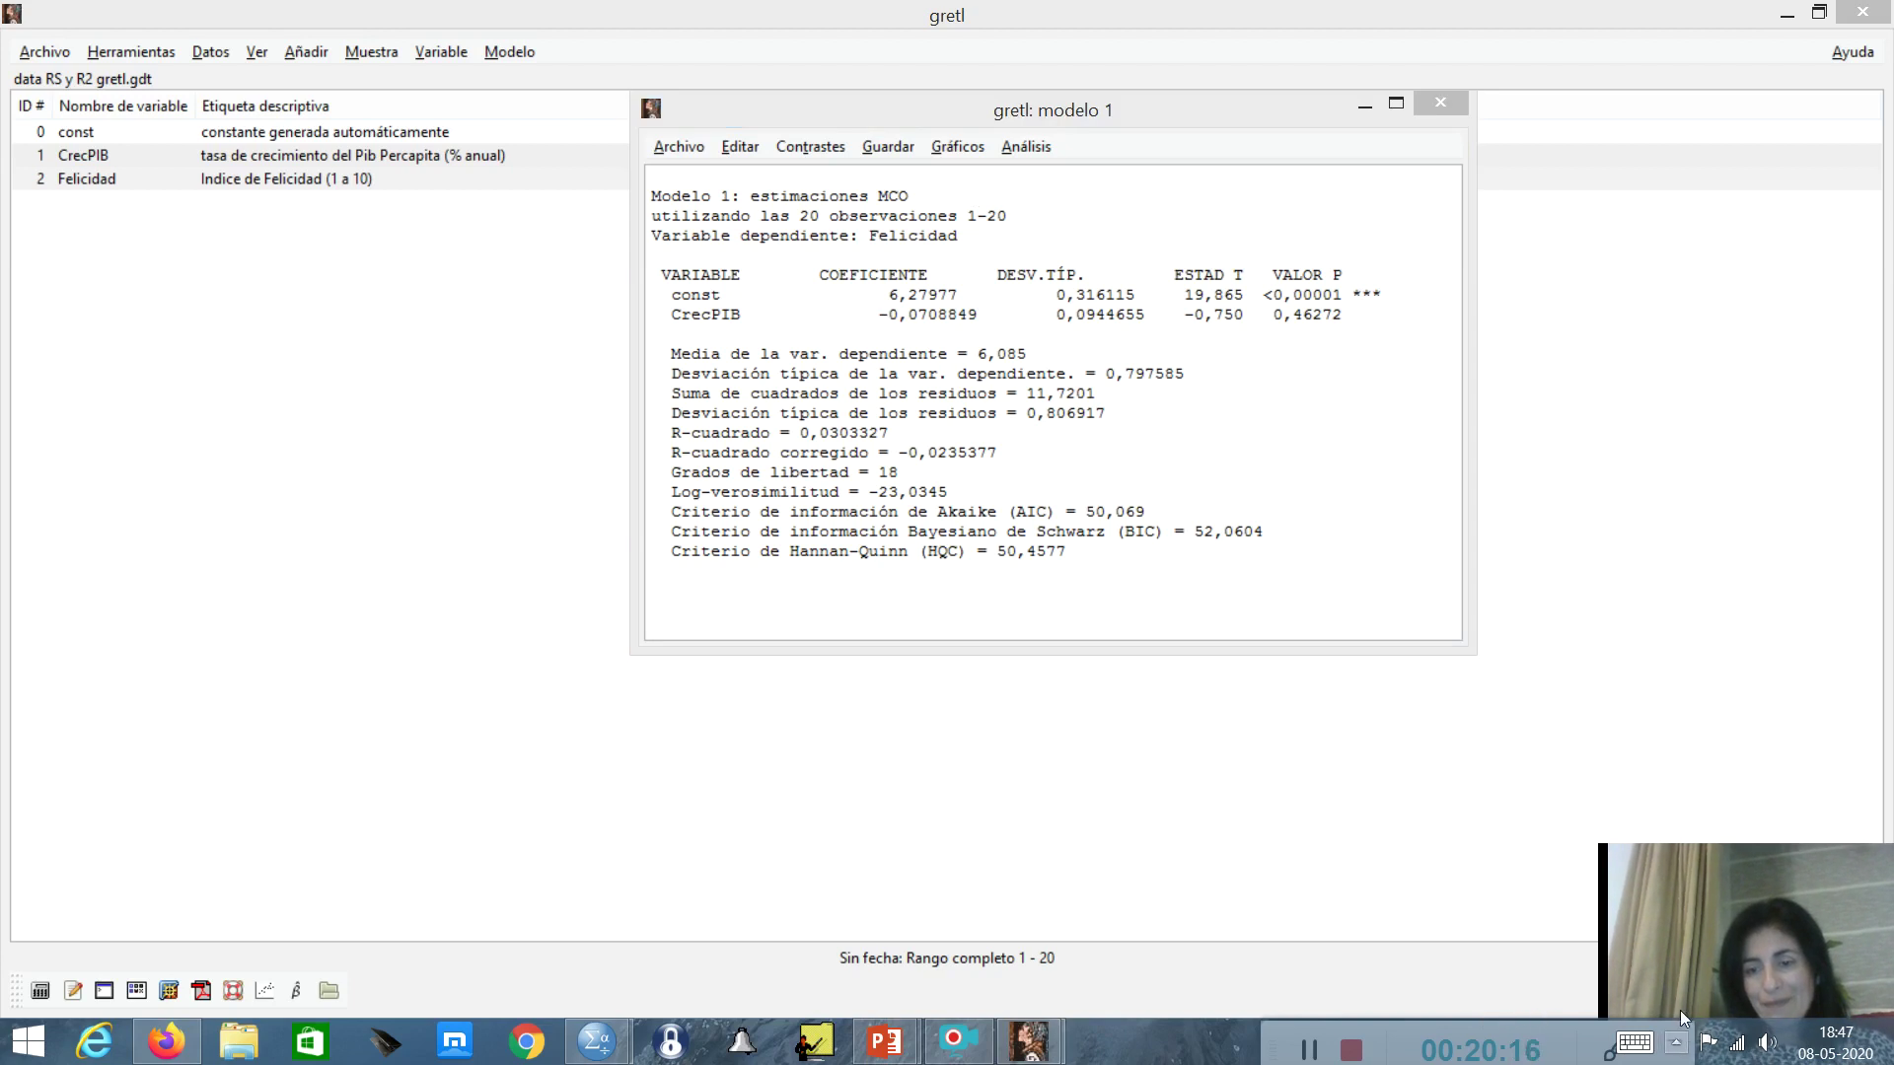